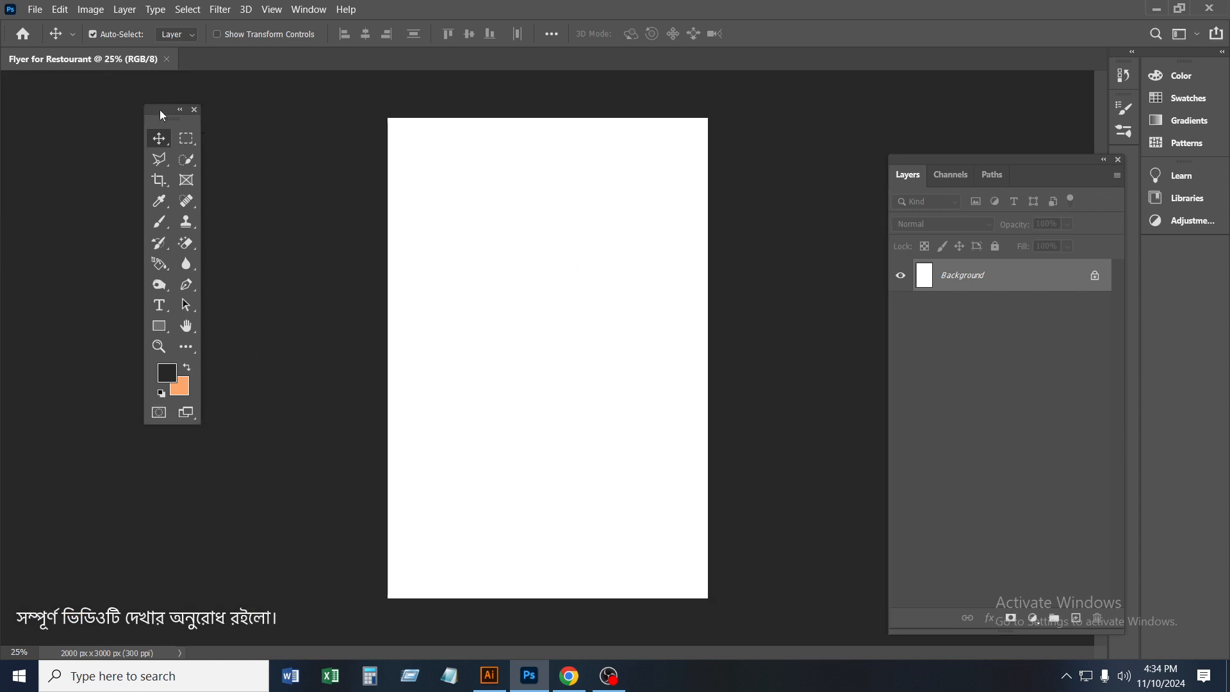
Crop the flyer canvas along its bottom edge to about 2000 × 2584 px
{"action": "left_click_drag", "start_coordinate": [162, 116], "coordinate": [73, 117]}
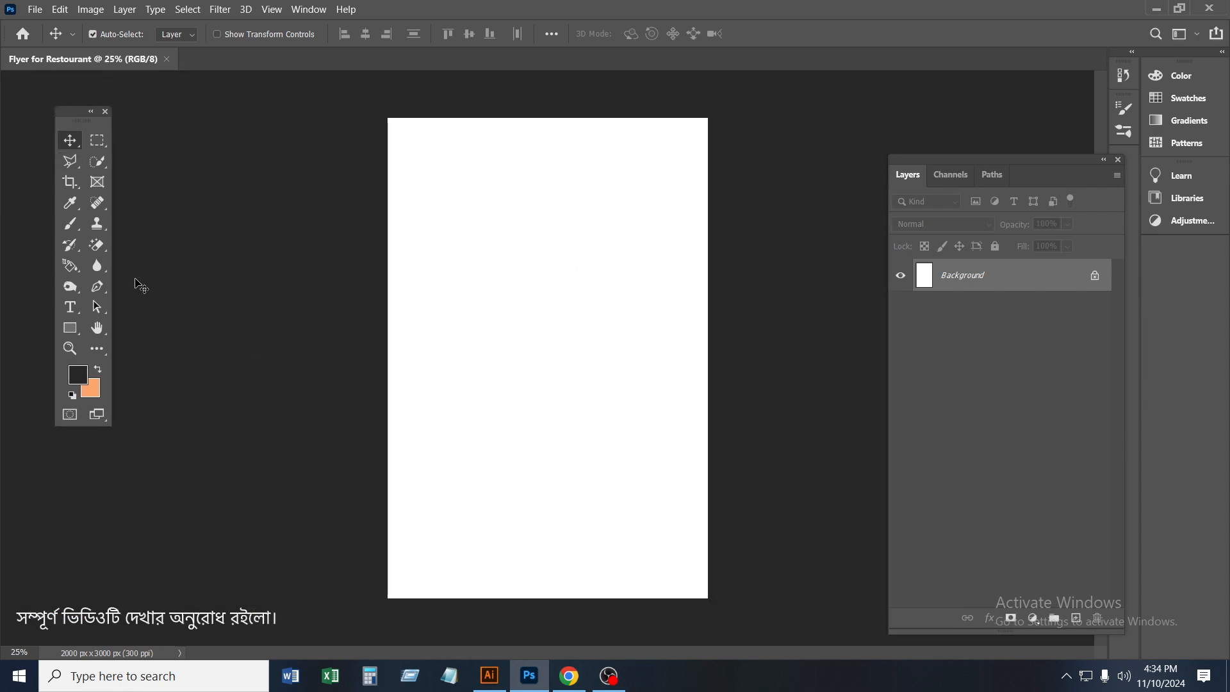
{"action": "key", "text": "c"}
{"action": "left_click_drag", "start_coordinate": [542, 598], "coordinate": [542, 563]}
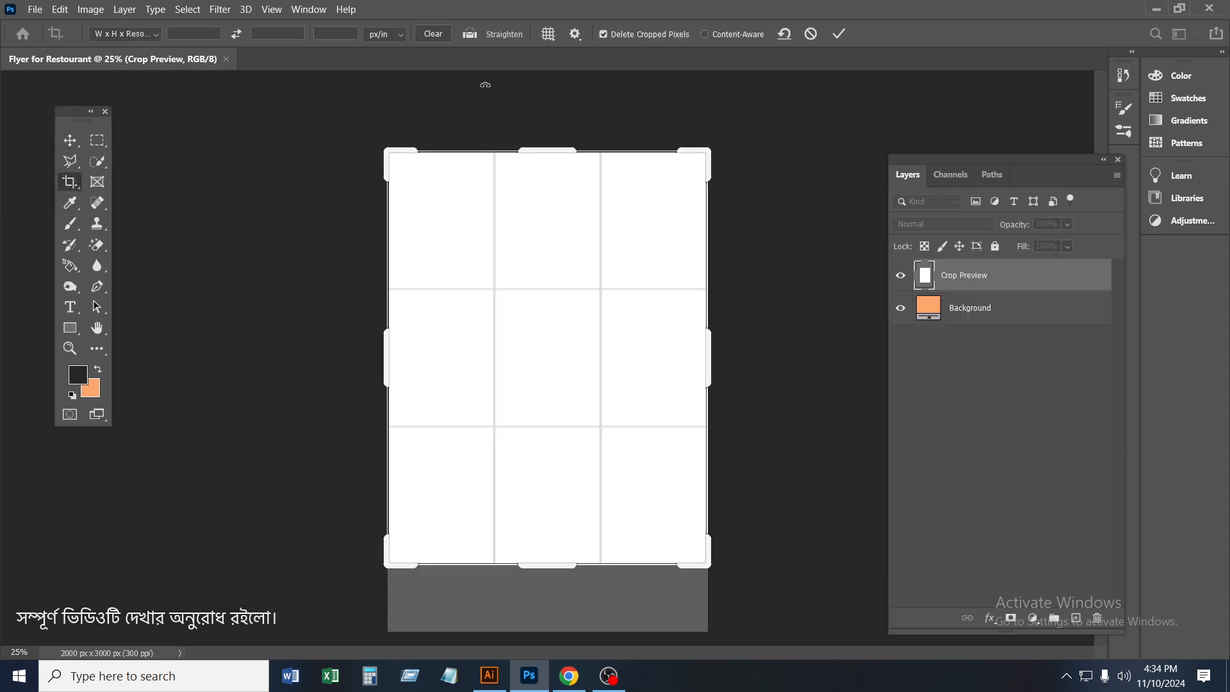
{"action": "key", "text": "Return"}
{"action": "left_click", "coordinate": [70, 140]}
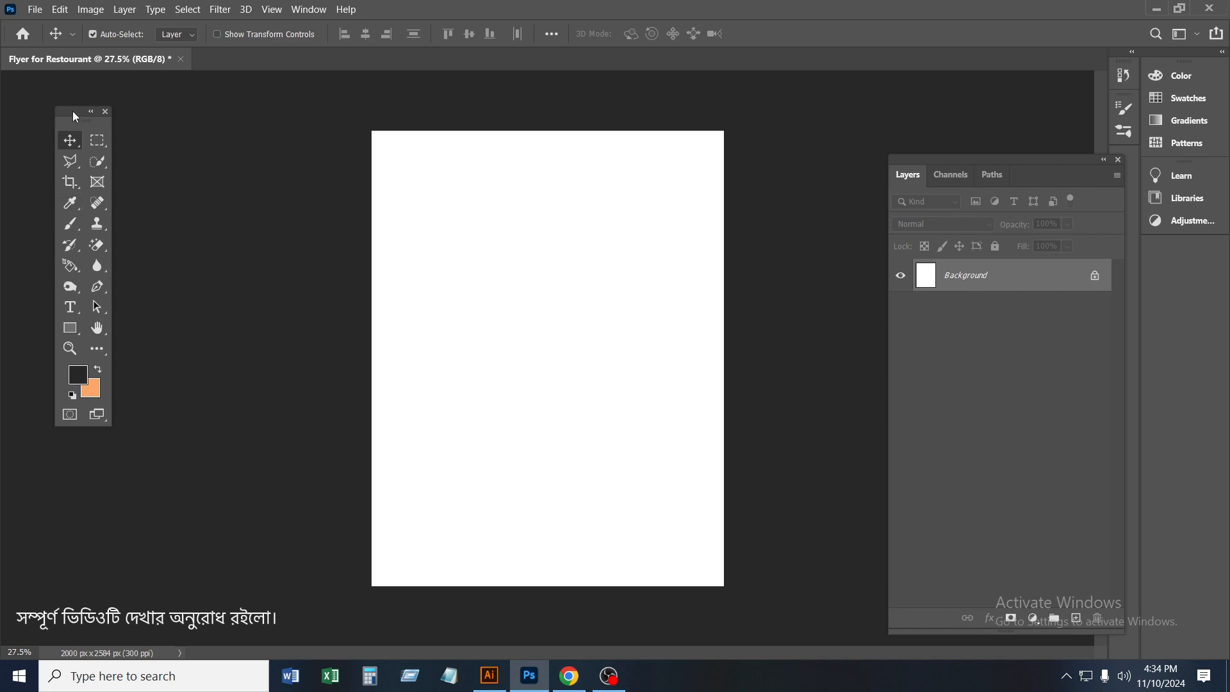
{"action": "left_click_drag", "start_coordinate": [75, 116], "coordinate": [119, 137]}
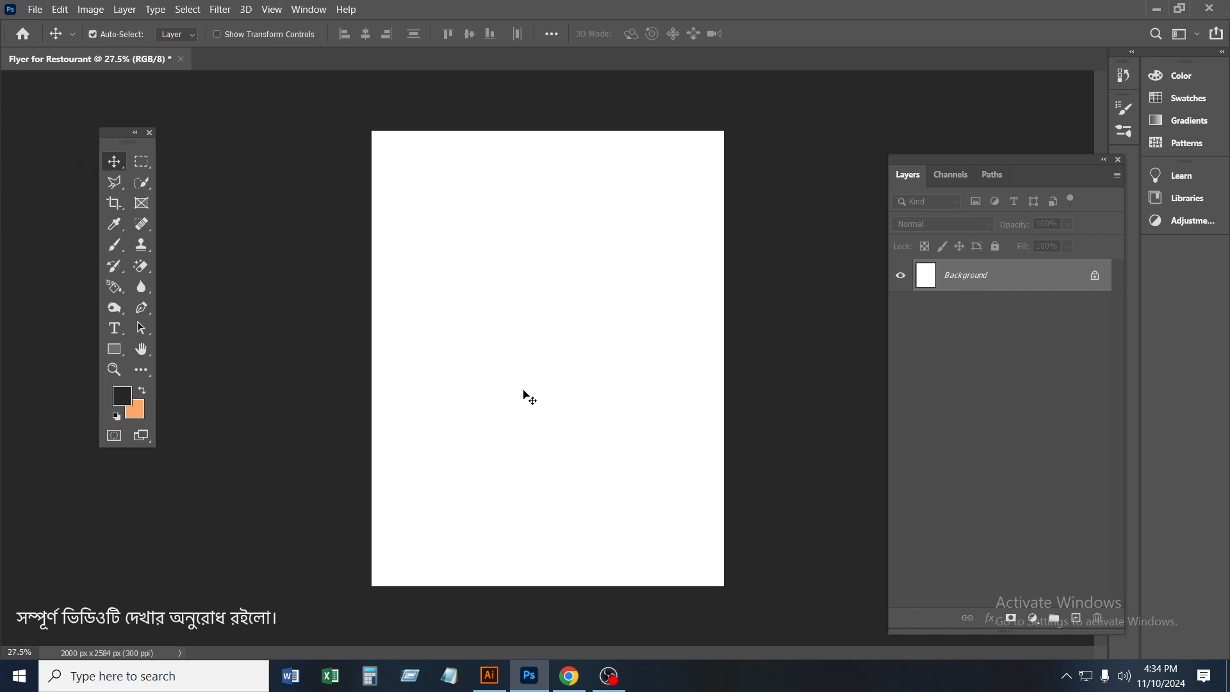
Place the chicken-burger-wooden-board-tomato-lettuce-side-view image from Downloads as an embedded object along the flyer's upper edge
{"action": "left_click", "coordinate": [35, 9]}
{"action": "left_click", "coordinate": [64, 309]}
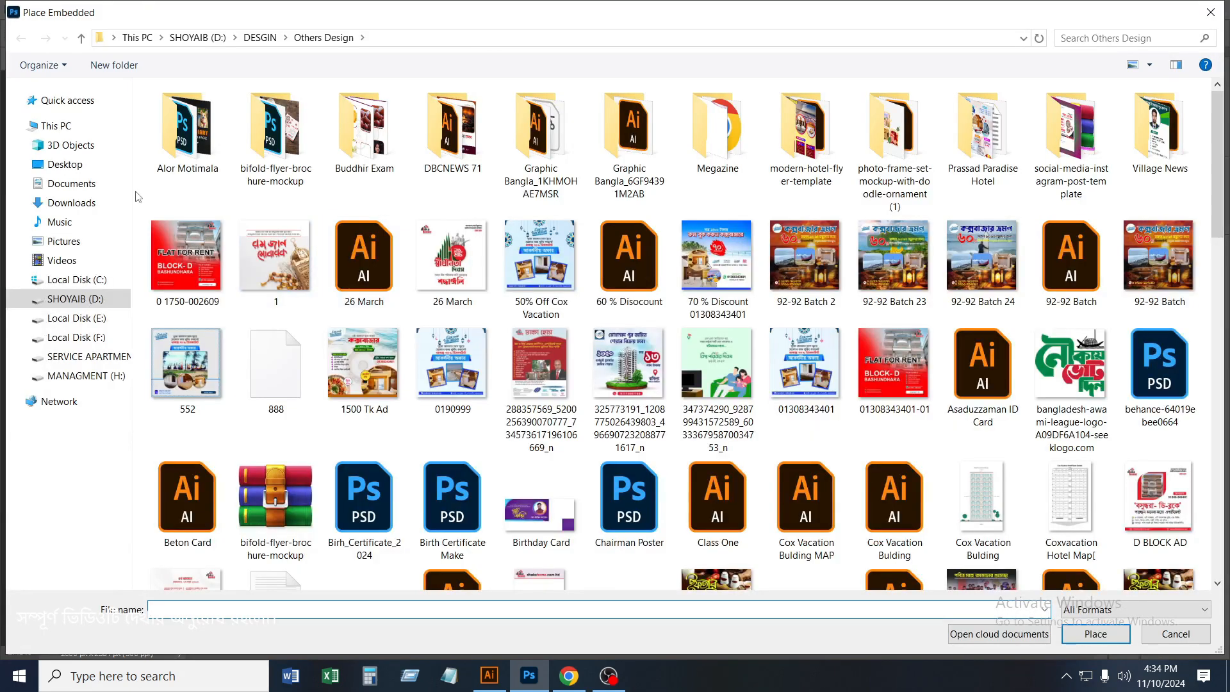
{"action": "left_click", "coordinate": [77, 203]}
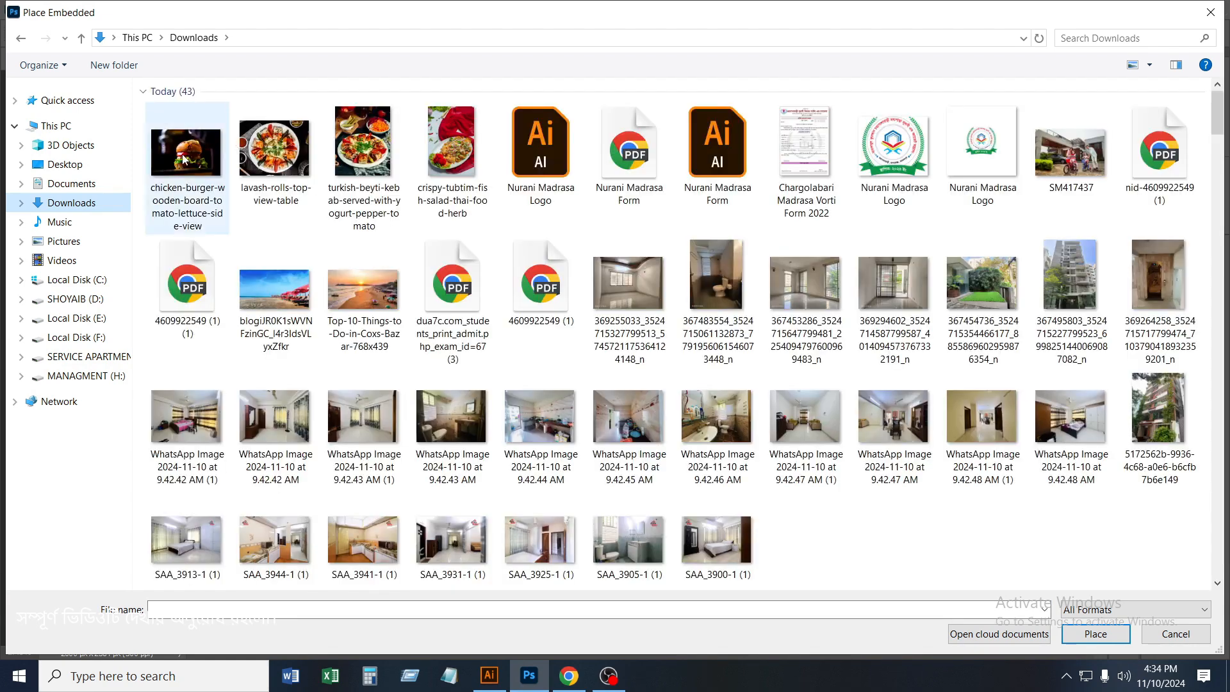
{"action": "double_click", "coordinate": [186, 154]}
{"action": "left_click_drag", "start_coordinate": [547, 282], "coordinate": [536, 156]}
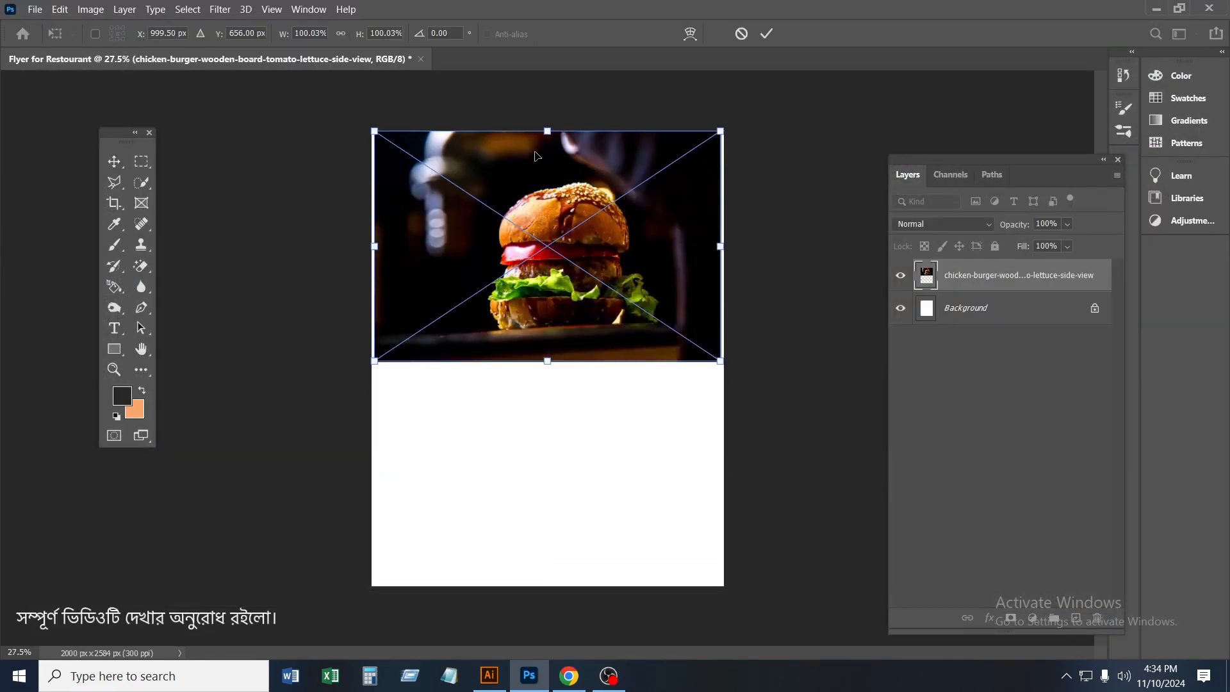
Enlarge the burger photo beyond the canvas sides and position it slightly below the flyer's upper edge
{"action": "mouse_move", "coordinate": [549, 363]}
{"action": "left_mouse_down"}
{"action": "mouse_move", "coordinate": [556, 399]}
{"action": "mouse_move", "coordinate": [555, 383]}
{"action": "left_mouse_up"}
{"action": "left_click_drag", "start_coordinate": [548, 132], "coordinate": [551, 111]}
{"action": "left_click_drag", "start_coordinate": [548, 362], "coordinate": [551, 395]}
{"action": "left_click_drag", "start_coordinate": [603, 360], "coordinate": [602, 383]}
{"action": "left_click", "coordinate": [766, 34]}
{"action": "left_click_drag", "start_coordinate": [578, 300], "coordinate": [580, 326]}
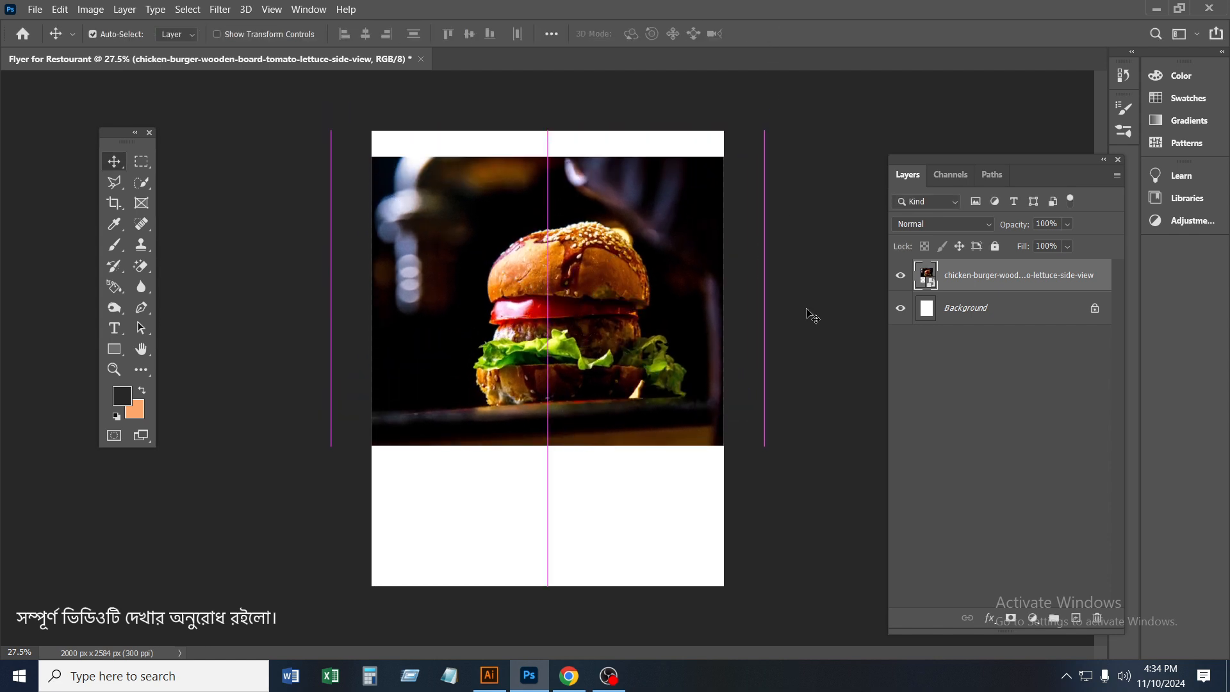
Add a new layer beneath the burger photo and fill the whole layer with black
{"action": "left_click", "coordinate": [986, 310]}
{"action": "left_click", "coordinate": [1078, 616]}
{"action": "key", "text": "ctrl+a"}
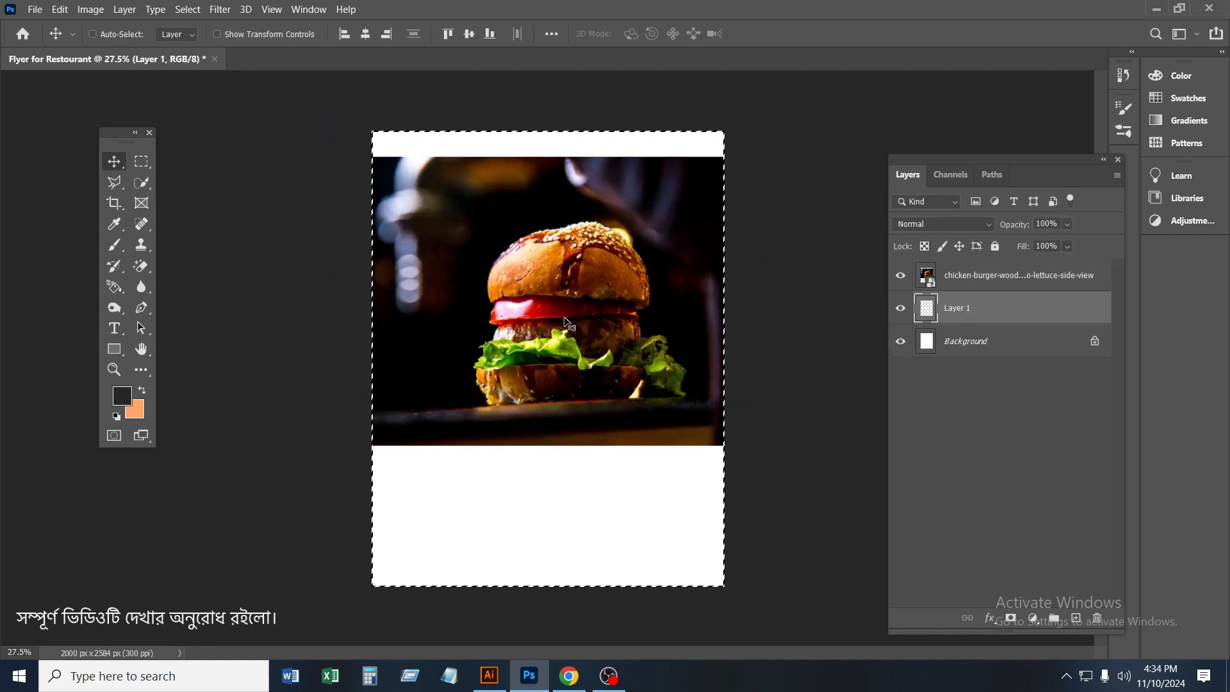
{"action": "key", "text": "ctrl+BackSpace"}
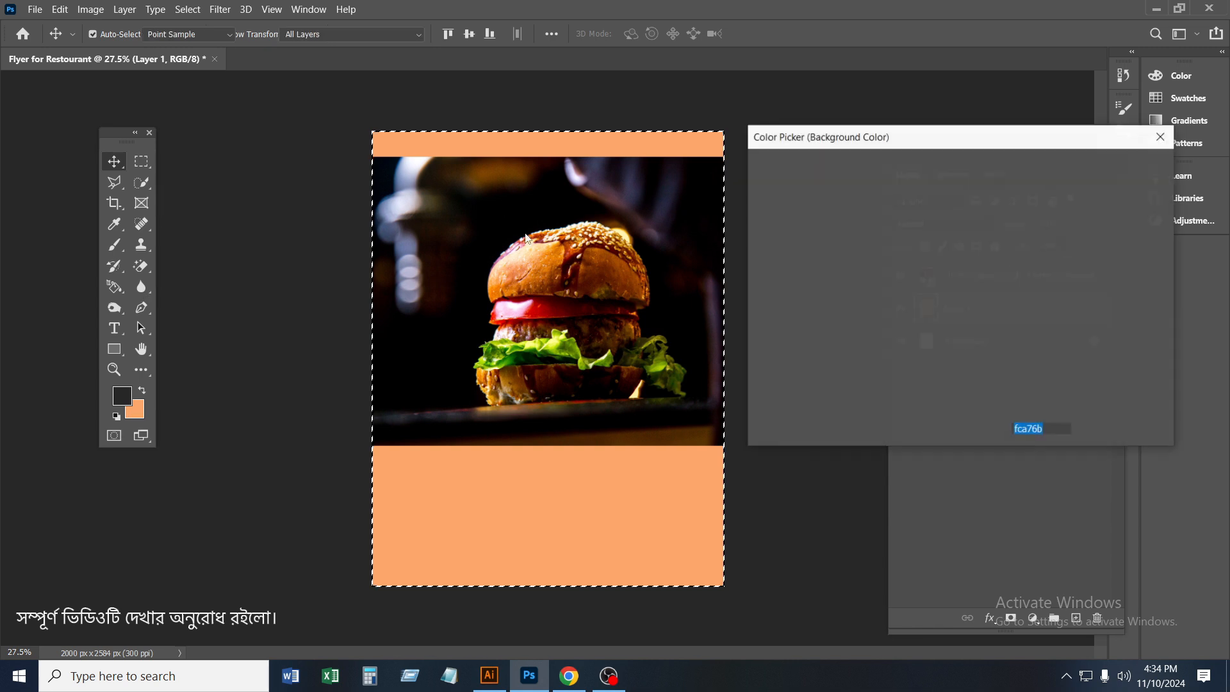
{"action": "left_click", "coordinate": [137, 411]}
{"action": "left_click", "coordinate": [706, 167]}
{"action": "left_click", "coordinate": [1116, 168]}
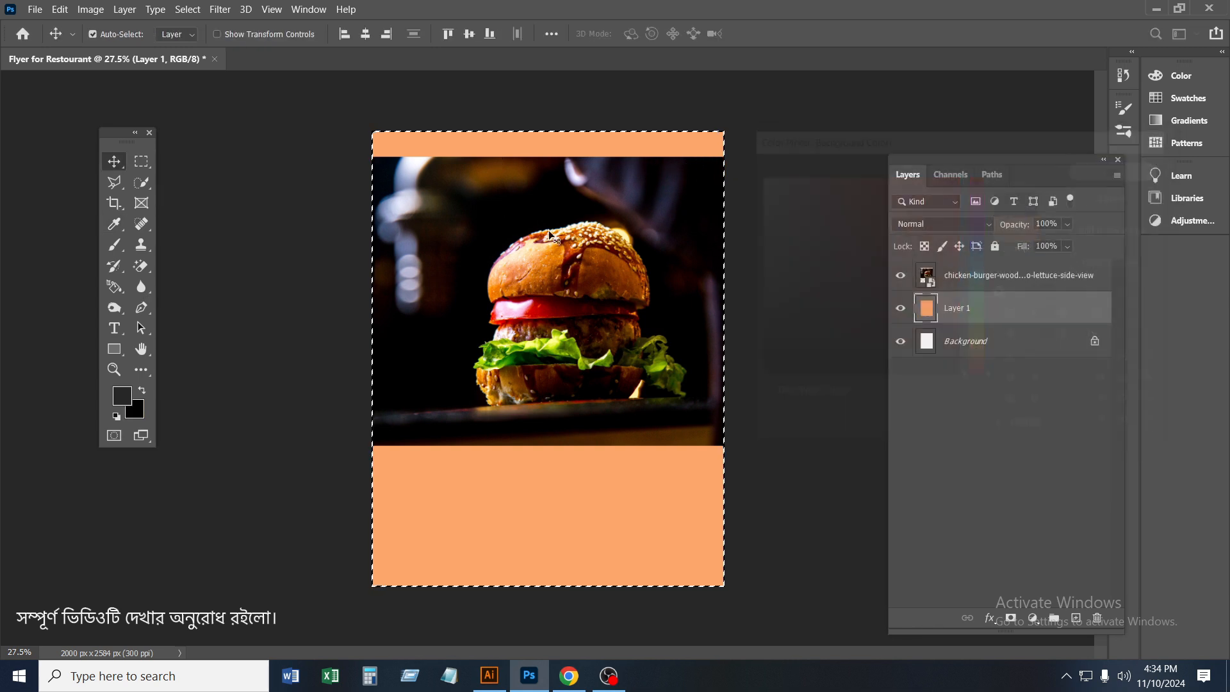
{"action": "key", "text": "ctrl+BackSpace"}
{"action": "key", "text": "ctrl+d"}
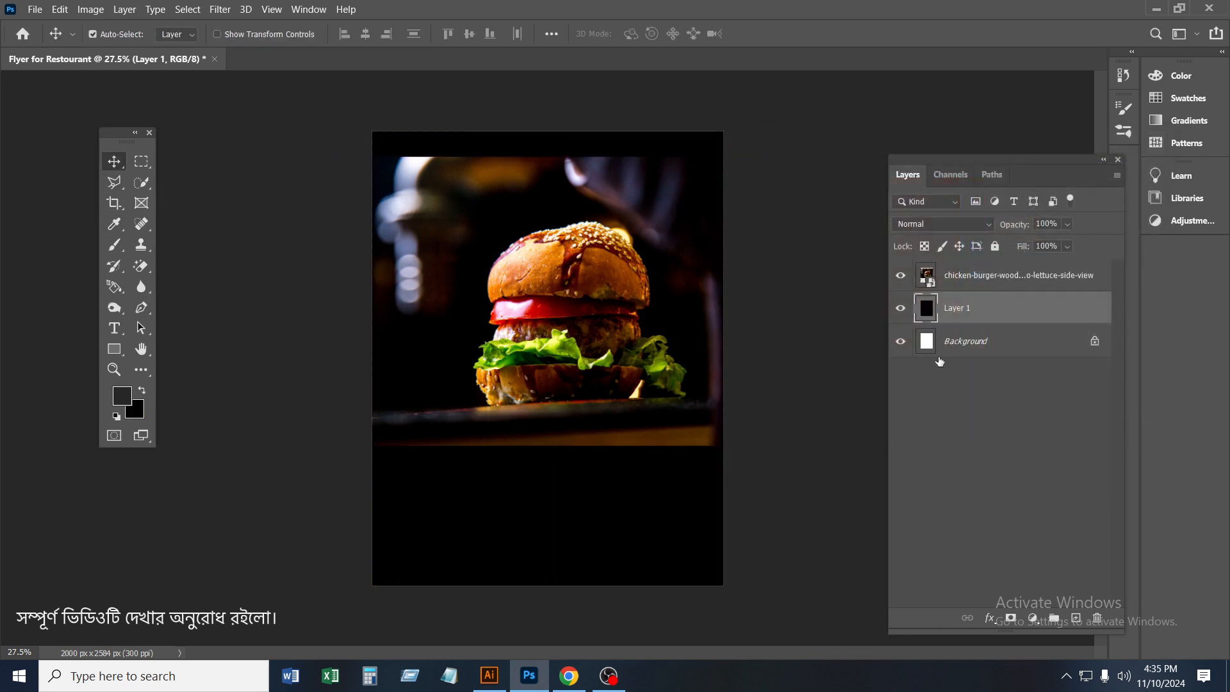
Mask the burger photo to fade its top edge with a 700 px eraser, and shift the photo slightly down
{"action": "left_click", "coordinate": [975, 282]}
{"action": "left_click", "coordinate": [1010, 618]}
{"action": "right_click", "coordinate": [140, 265]}
{"action": "left_click", "coordinate": [275, 264]}
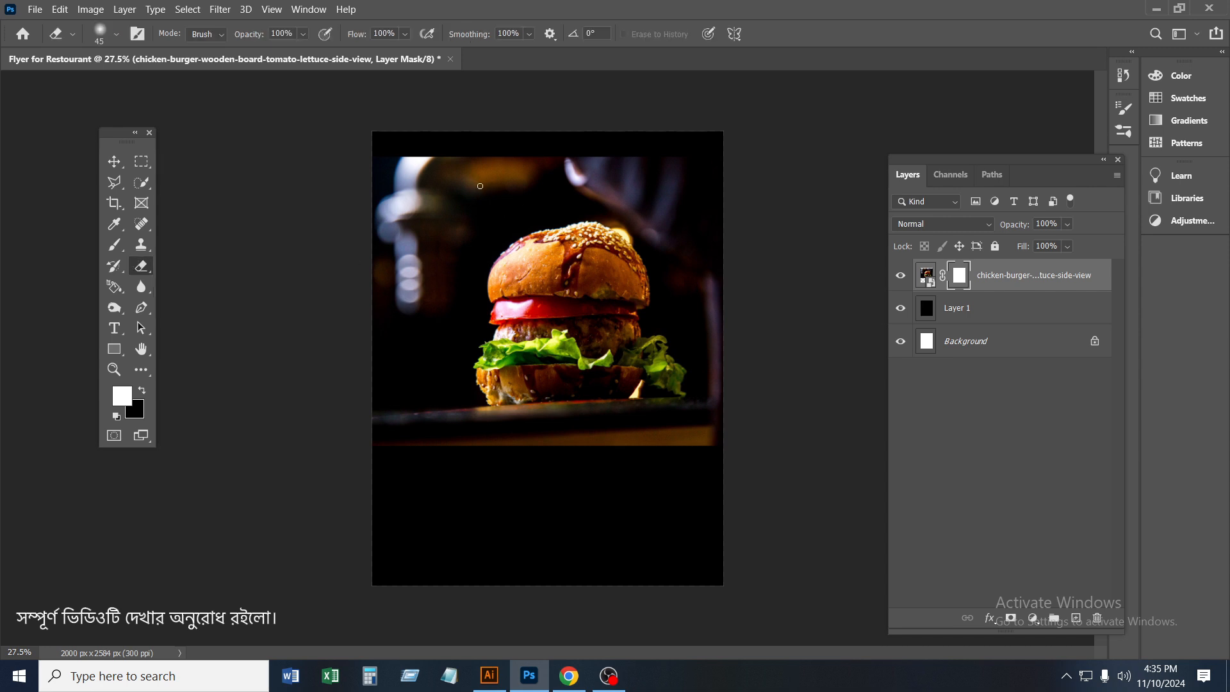
{"action": "left_click_drag", "start_coordinate": [353, 160], "coordinate": [855, 153]}
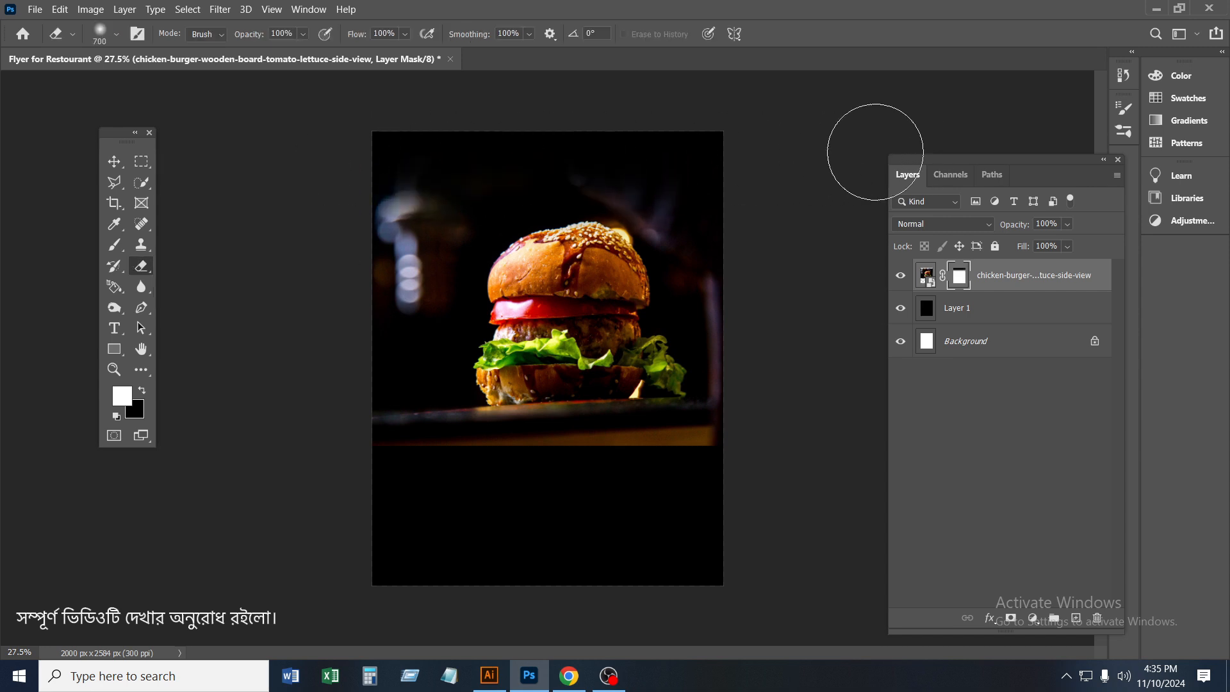
{"action": "left_click", "coordinate": [132, 168]}
{"action": "left_click", "coordinate": [114, 161]}
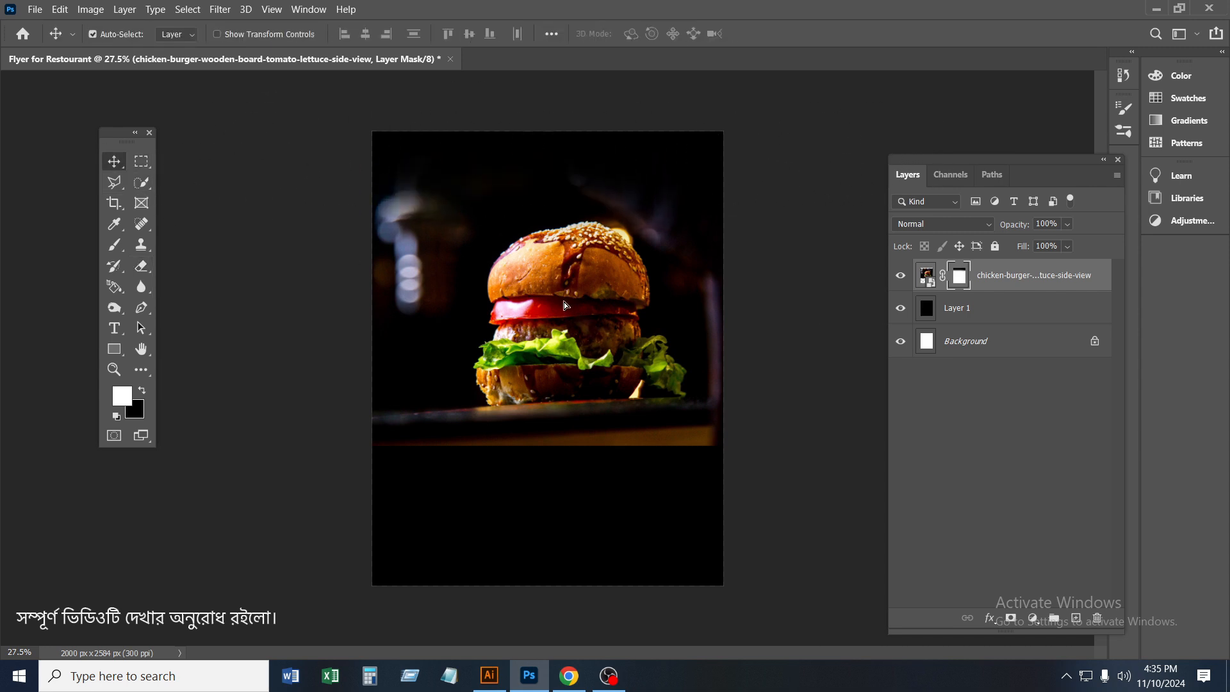
{"action": "left_click_drag", "start_coordinate": [567, 306], "coordinate": [566, 322]}
Add a layer above the burger photo and paint its lower area with brown sampled from the table edge, using a 600 px brush
{"action": "left_click", "coordinate": [966, 315]}
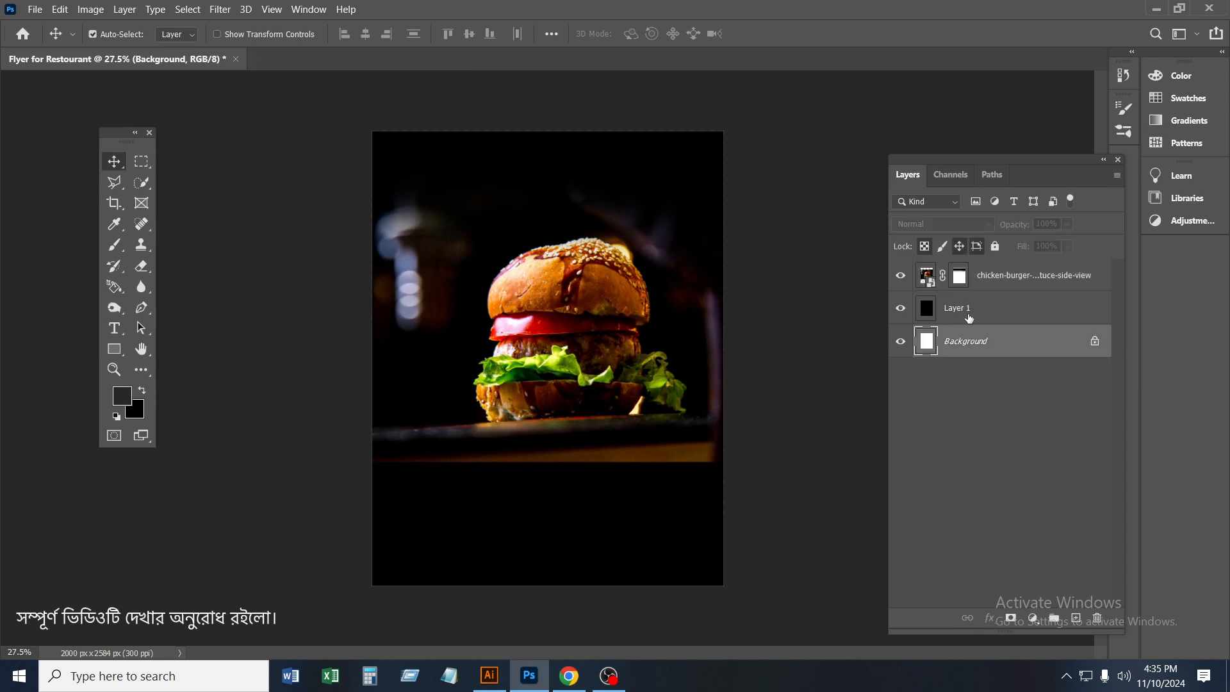
{"action": "left_click", "coordinate": [989, 282]}
{"action": "left_click", "coordinate": [1076, 618]}
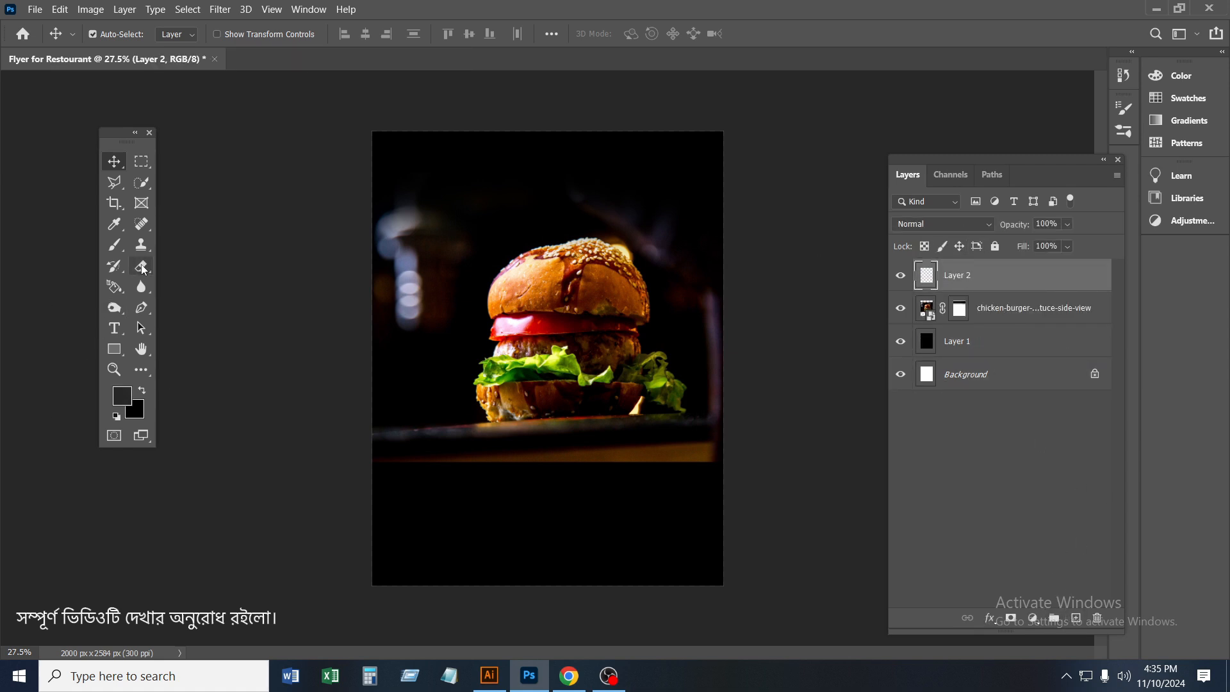
{"action": "left_click", "coordinate": [114, 244]}
{"action": "left_click", "coordinate": [682, 452], "text": "alt"}
{"action": "mouse_move", "coordinate": [769, 552]}
{"action": "left_mouse_down"}
{"action": "mouse_move", "coordinate": [337, 564]}
{"action": "mouse_move", "coordinate": [846, 493]}
{"action": "mouse_move", "coordinate": [829, 475]}
{"action": "mouse_move", "coordinate": [867, 425]}
{"action": "mouse_move", "coordinate": [288, 530]}
{"action": "mouse_move", "coordinate": [96, 494]}
{"action": "mouse_move", "coordinate": [736, 428]}
{"action": "left_mouse_up"}
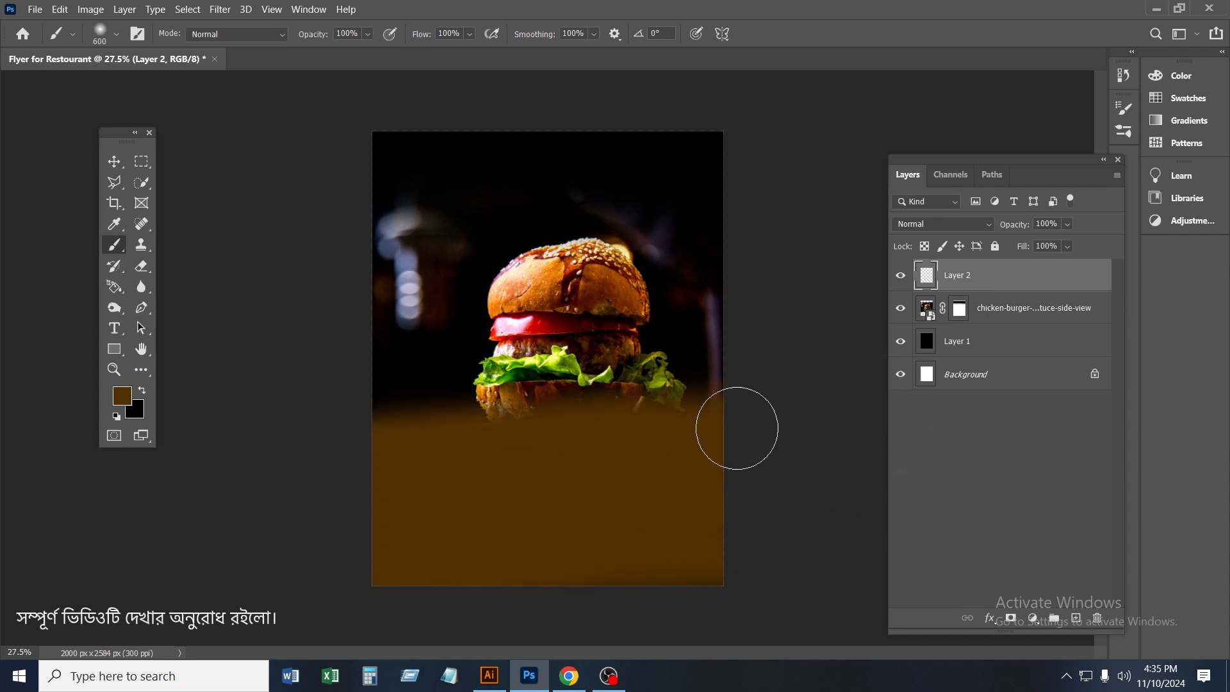
Scale the painted brown layer to about 154.59% width and 168.35% height, and lower it beneath the burger
{"action": "left_click", "coordinate": [114, 161]}
{"action": "key", "text": "ctrl+t"}
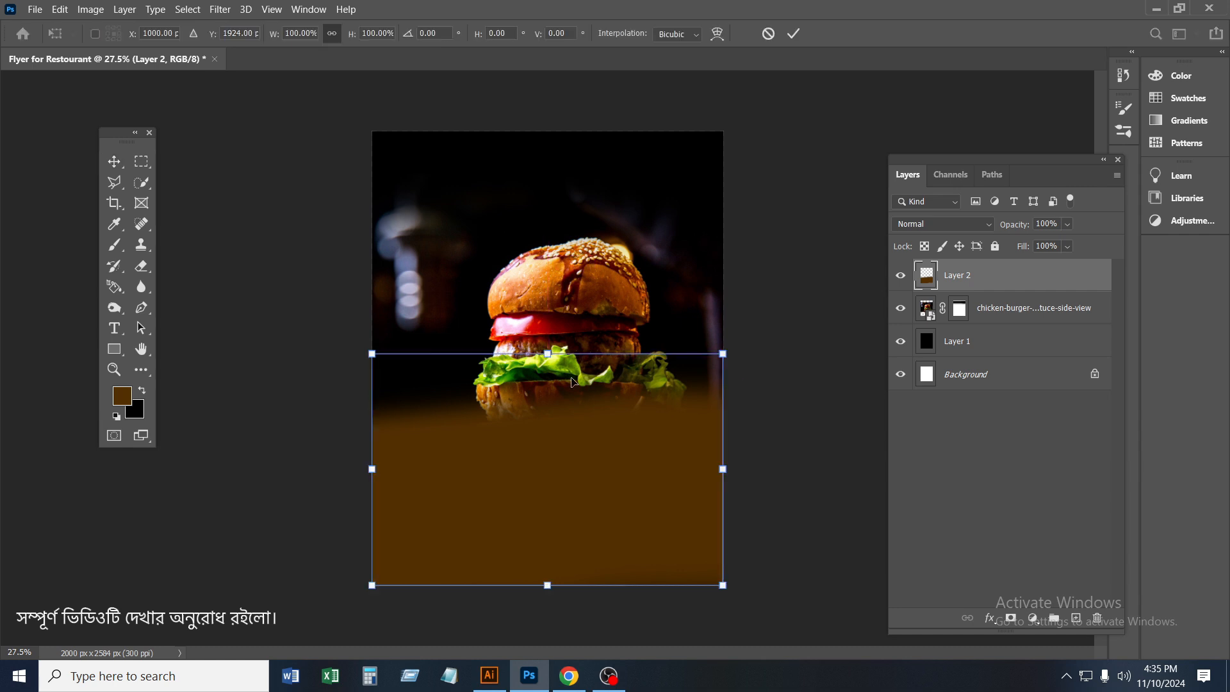
{"action": "left_click_drag", "start_coordinate": [546, 353], "coordinate": [549, 299]}
{"action": "left_click_drag", "start_coordinate": [554, 592], "coordinate": [556, 605]}
{"action": "left_click_drag", "start_coordinate": [766, 442], "coordinate": [832, 442]}
{"action": "left_click_drag", "start_coordinate": [616, 470], "coordinate": [625, 557]}
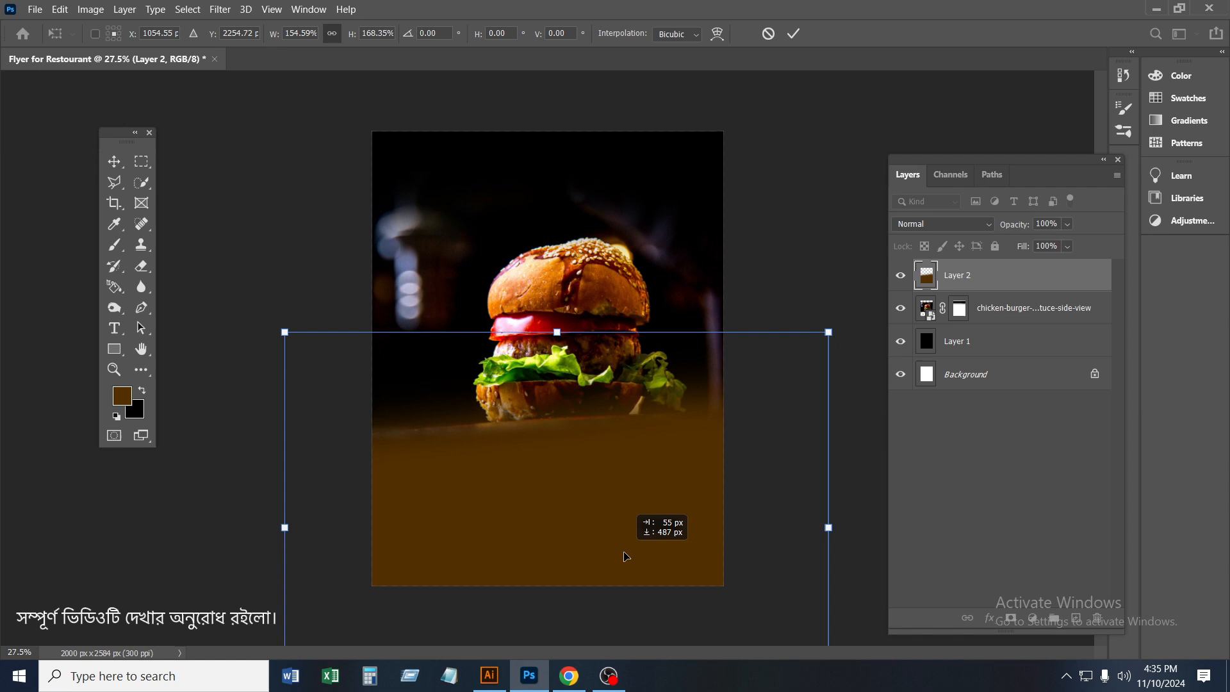
{"action": "left_click", "coordinate": [793, 33]}
Apply a red Color Overlay to the brown layer with Soft Light blending at 63% opacity
{"action": "scroll", "coordinate": [667, 320], "scroll_direction": "up", "scroll_amount": 1}
{"action": "right_click", "coordinate": [935, 285]}
{"action": "left_click", "coordinate": [1019, 283]}
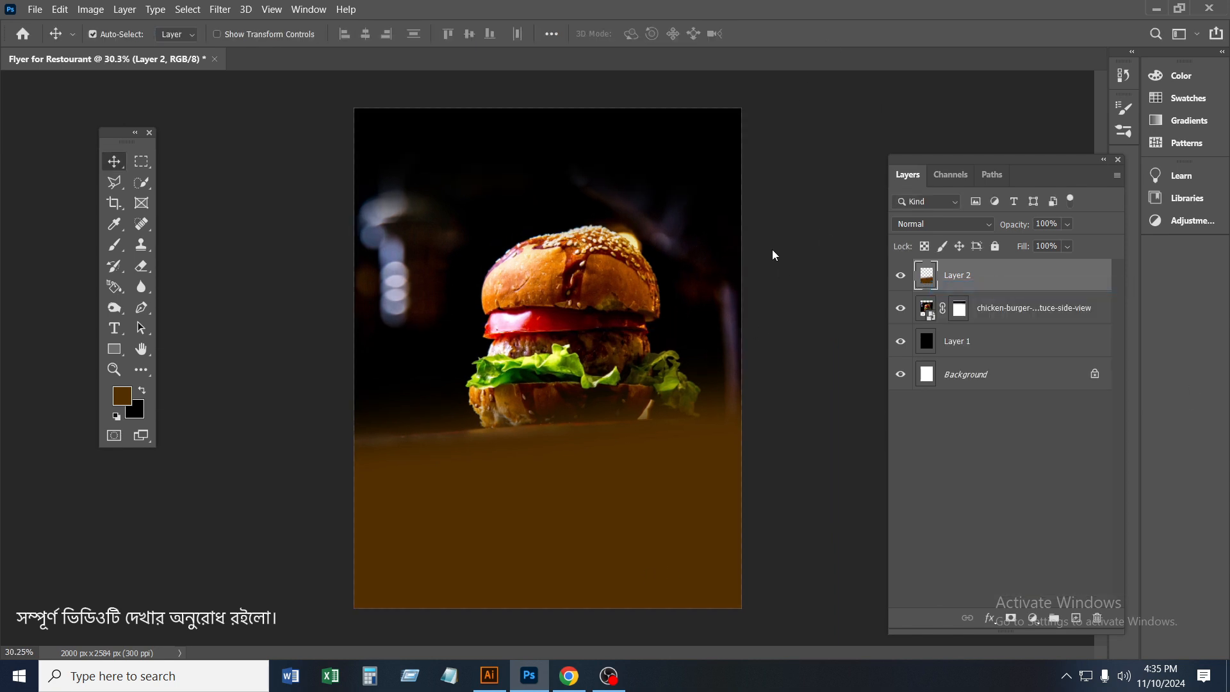
{"action": "left_click_drag", "start_coordinate": [530, 239], "coordinate": [1129, 174]}
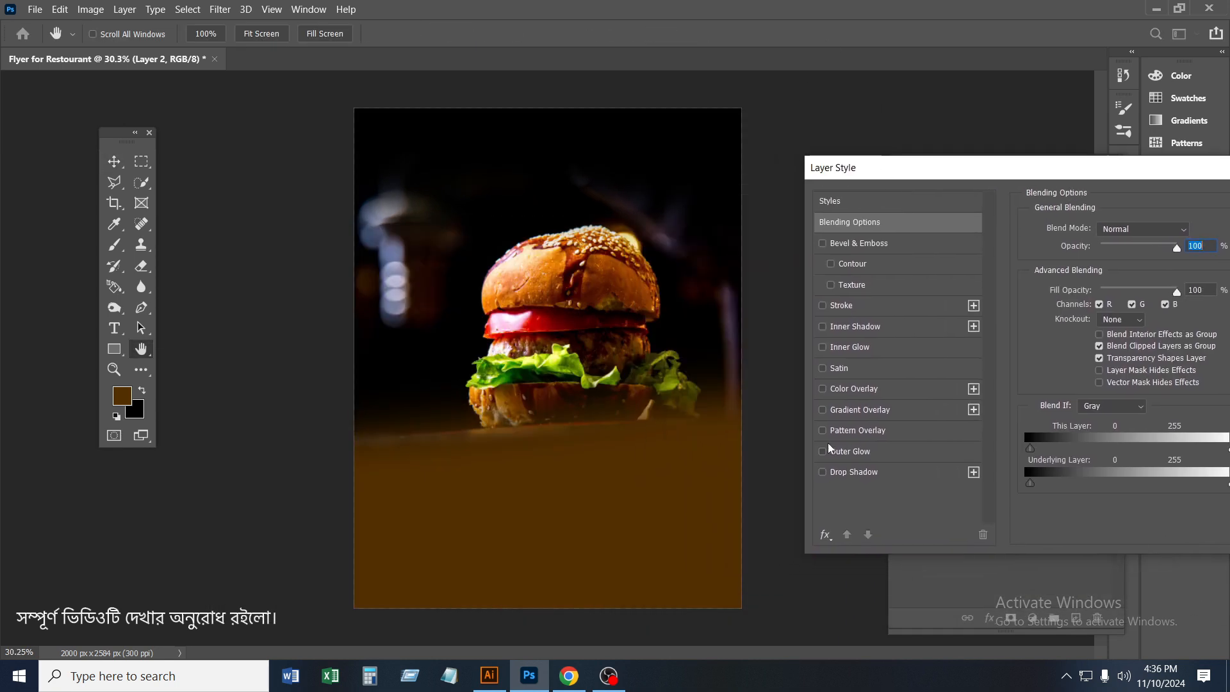
{"action": "left_click", "coordinate": [851, 393]}
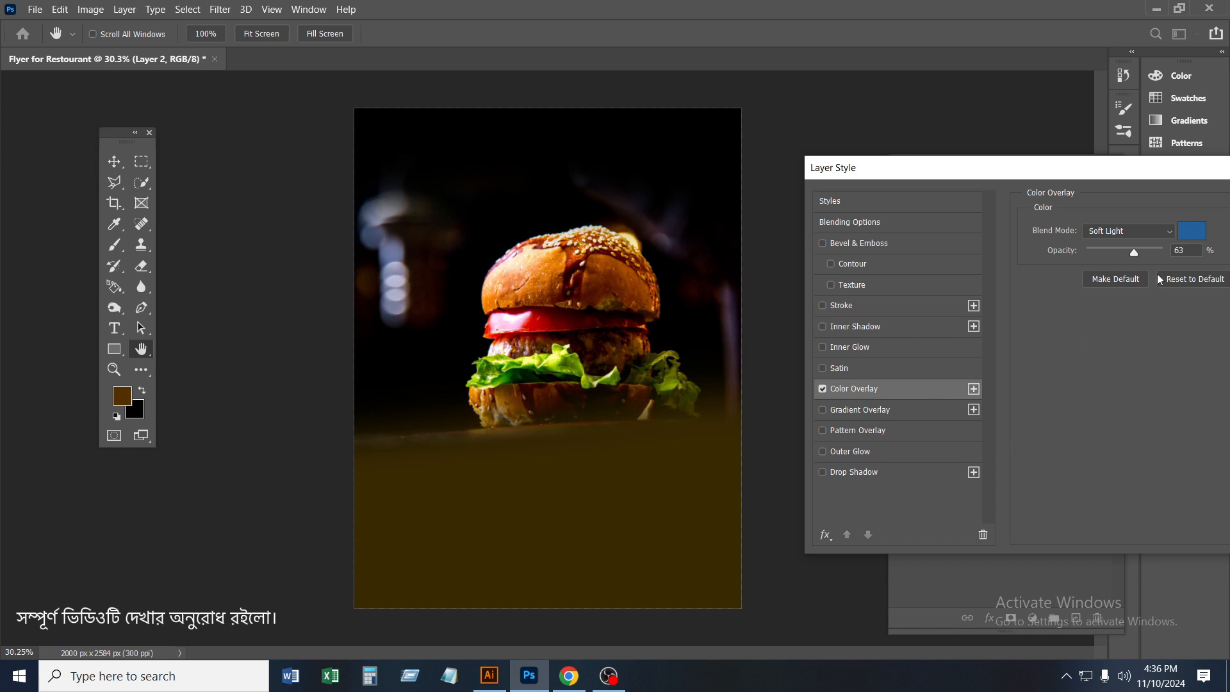
{"action": "left_click", "coordinate": [1191, 230]}
{"action": "left_click", "coordinate": [973, 186]}
{"action": "left_click", "coordinate": [949, 218]}
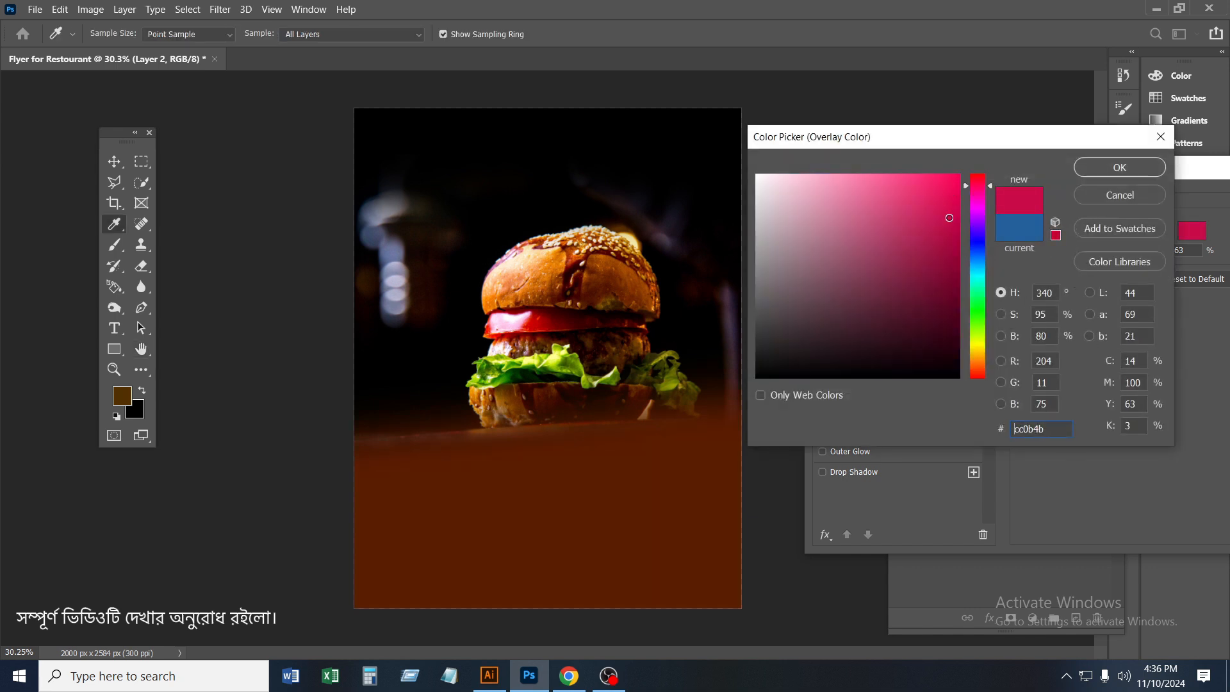
{"action": "mouse_move", "coordinate": [950, 218]}
{"action": "left_mouse_down"}
{"action": "mouse_move", "coordinate": [956, 295]}
{"action": "mouse_move", "coordinate": [951, 244]}
{"action": "mouse_move", "coordinate": [943, 296]}
{"action": "mouse_move", "coordinate": [941, 232]}
{"action": "left_mouse_up"}
{"action": "left_click", "coordinate": [1125, 172]}
{"action": "left_click_drag", "start_coordinate": [1081, 175], "coordinate": [690, 188]}
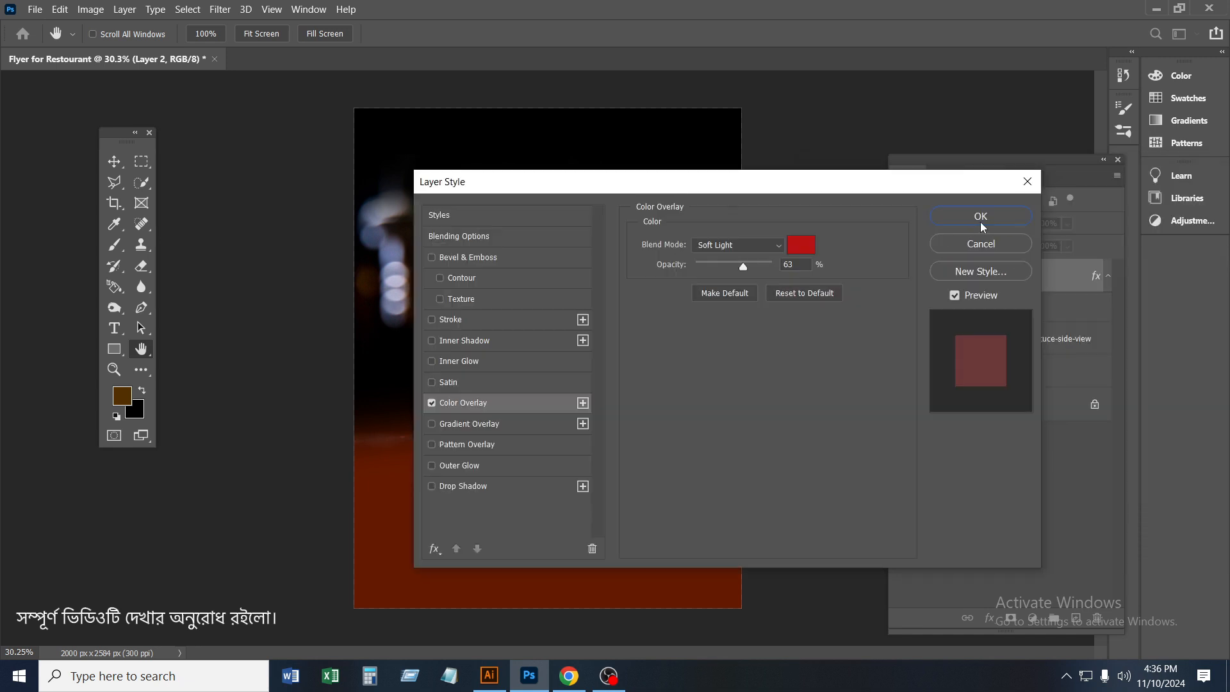
{"action": "left_click", "coordinate": [980, 216]}
Stretch the reddish-brown layer upward so its soft edge covers the burger's base
{"action": "key", "text": "ctrl+t"}
{"action": "left_click_drag", "start_coordinate": [558, 329], "coordinate": [560, 289]}
{"action": "left_click", "coordinate": [793, 33]}
{"action": "key", "text": "ctrl+minus"}
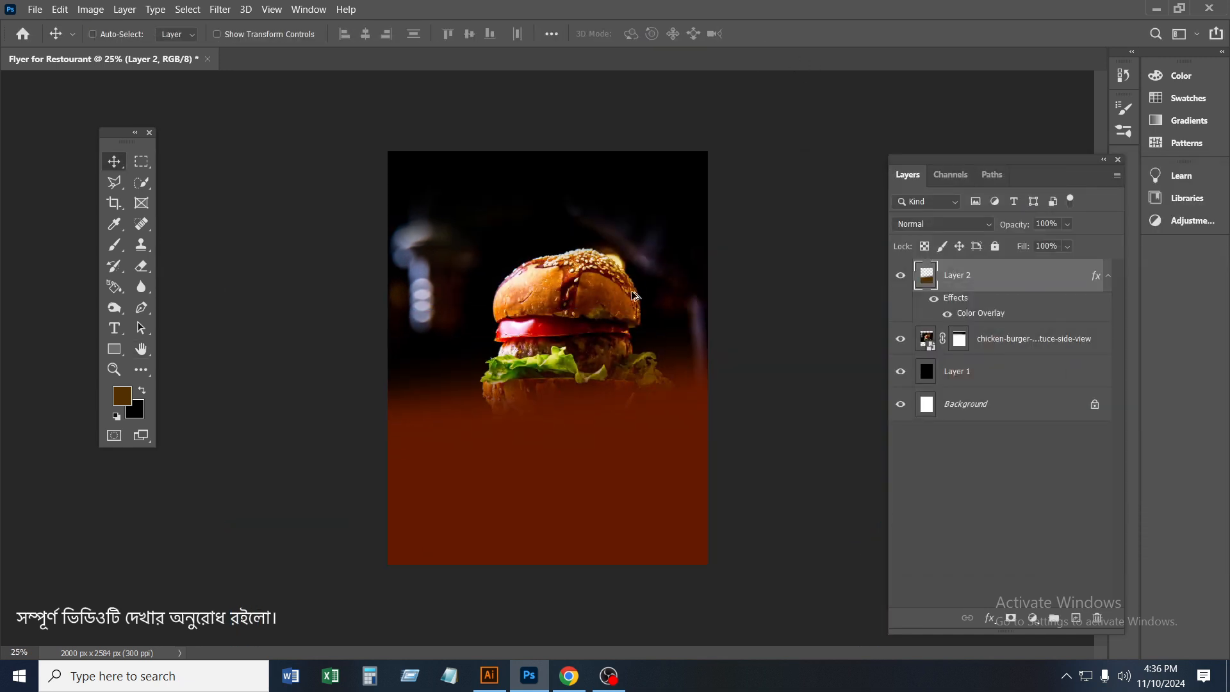
{"action": "key", "text": "ctrl+0"}
Draw a white circle 749 px across on a new layer and centre it horizontally over the burger's base
{"action": "key", "text": "ctrl+shift+alt+n"}
{"action": "left_click", "coordinate": [114, 349]}
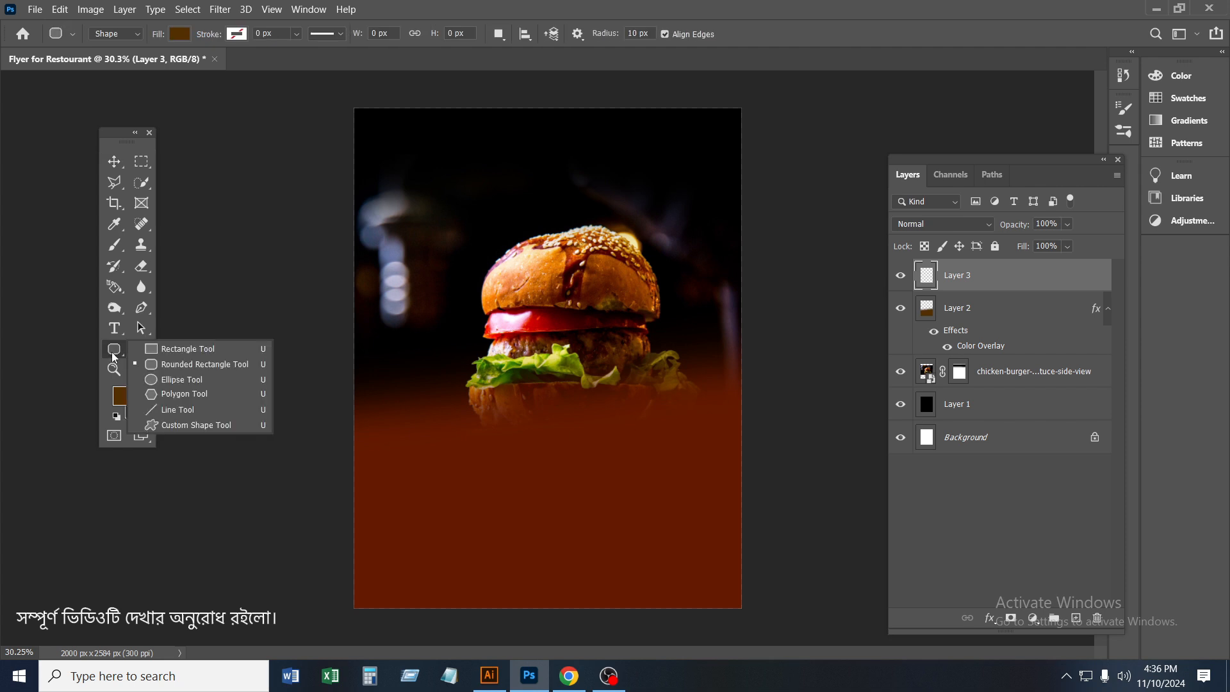
{"action": "left_click", "coordinate": [166, 379]}
{"action": "left_click", "coordinate": [579, 448], "text": "alt"}
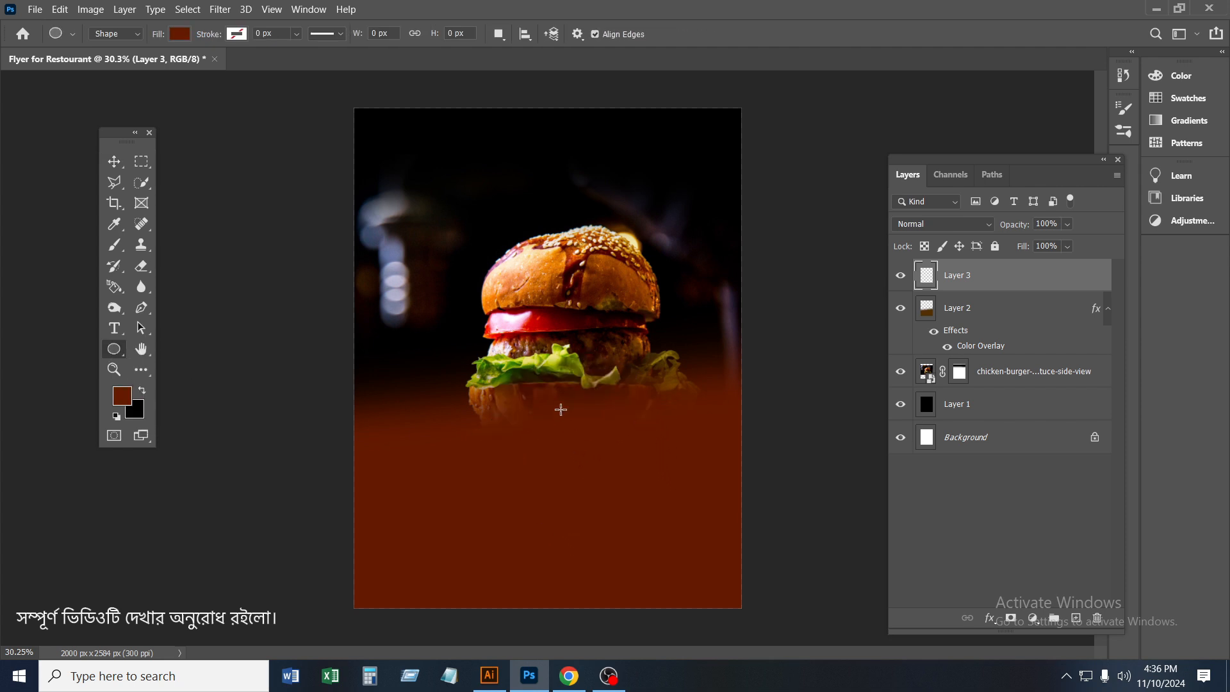
{"action": "left_click_drag", "start_coordinate": [545, 387], "coordinate": [693, 543]}
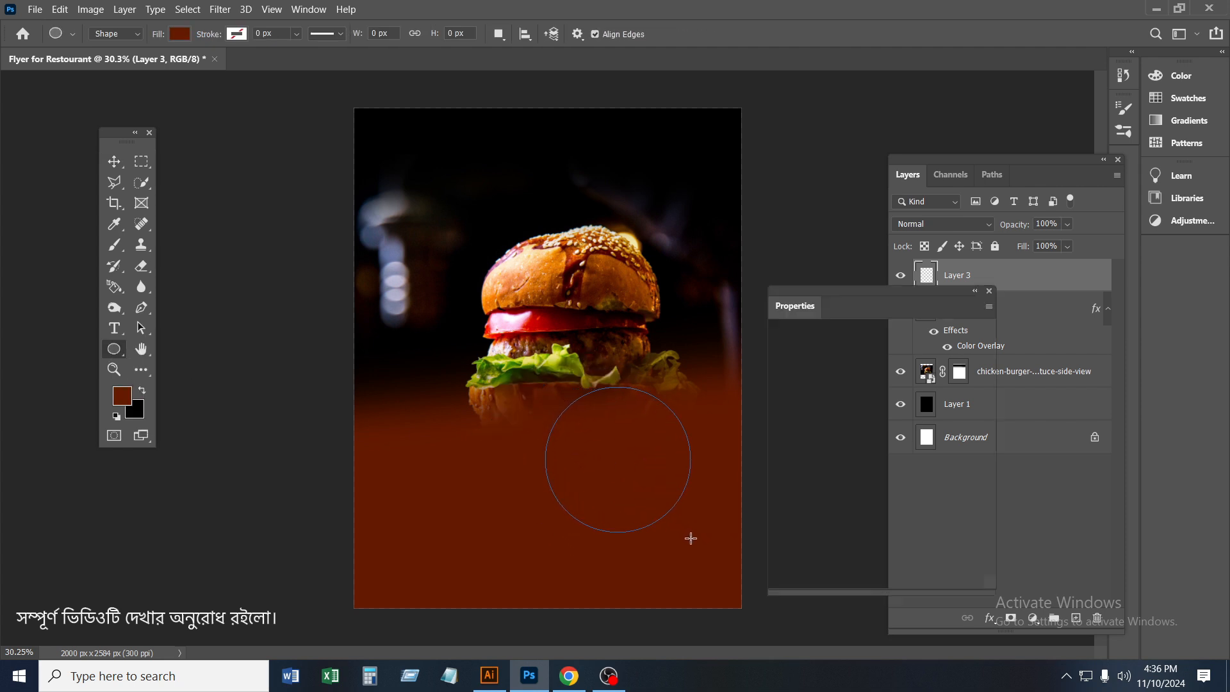
{"action": "left_click", "coordinate": [789, 435]}
{"action": "left_click", "coordinate": [888, 472]}
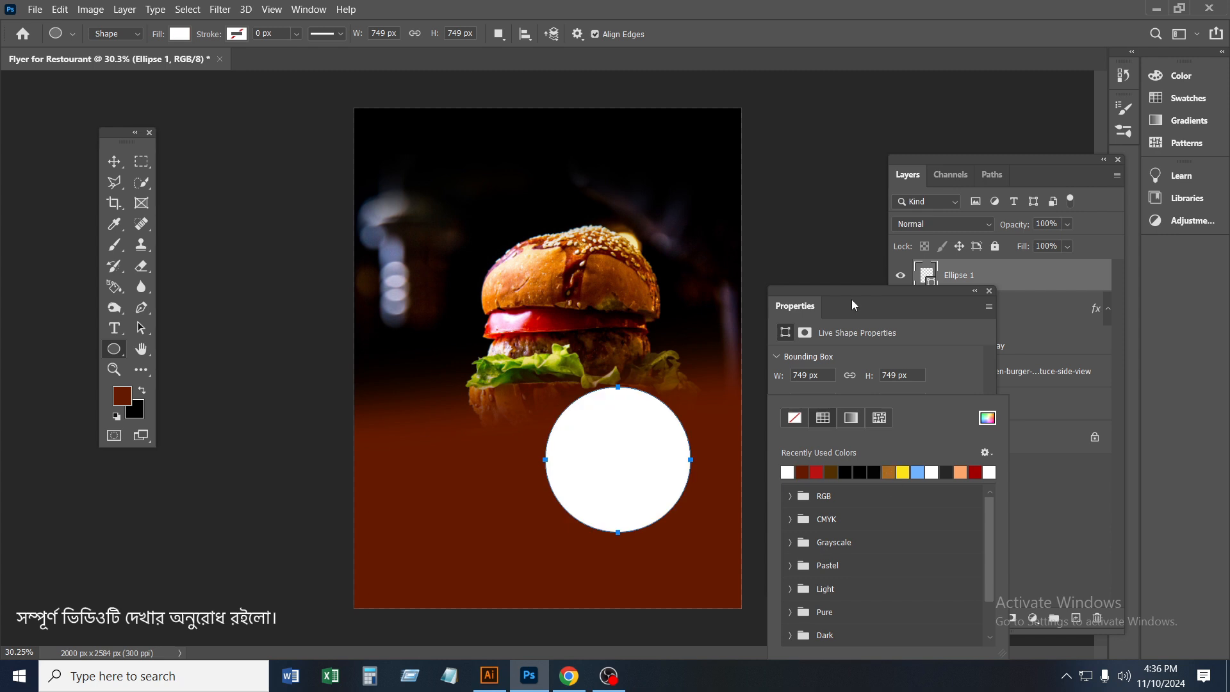
{"action": "left_click", "coordinate": [855, 302]}
{"action": "key", "text": "v"}
{"action": "left_click_drag", "start_coordinate": [615, 457], "coordinate": [556, 404]}
{"action": "left_click_drag", "start_coordinate": [949, 294], "coordinate": [1197, 351]}
Duplicate the white circle and scale the copy to 94.76% around its centre
{"action": "key", "text": "ctrl+j"}
{"action": "key", "text": "ctrl+t"}
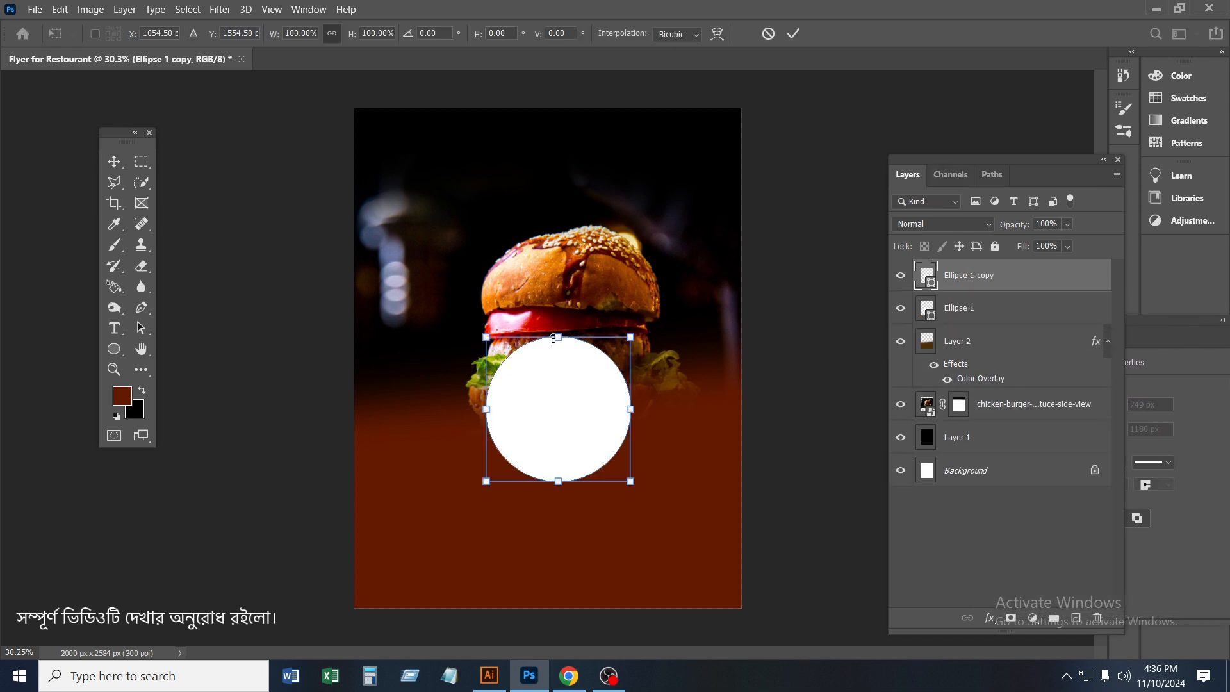
{"action": "left_click_drag", "start_coordinate": [558, 346], "coordinate": [524, 333]}
{"action": "scroll", "coordinate": [559, 349], "scroll_direction": "up", "scroll_amount": 5}
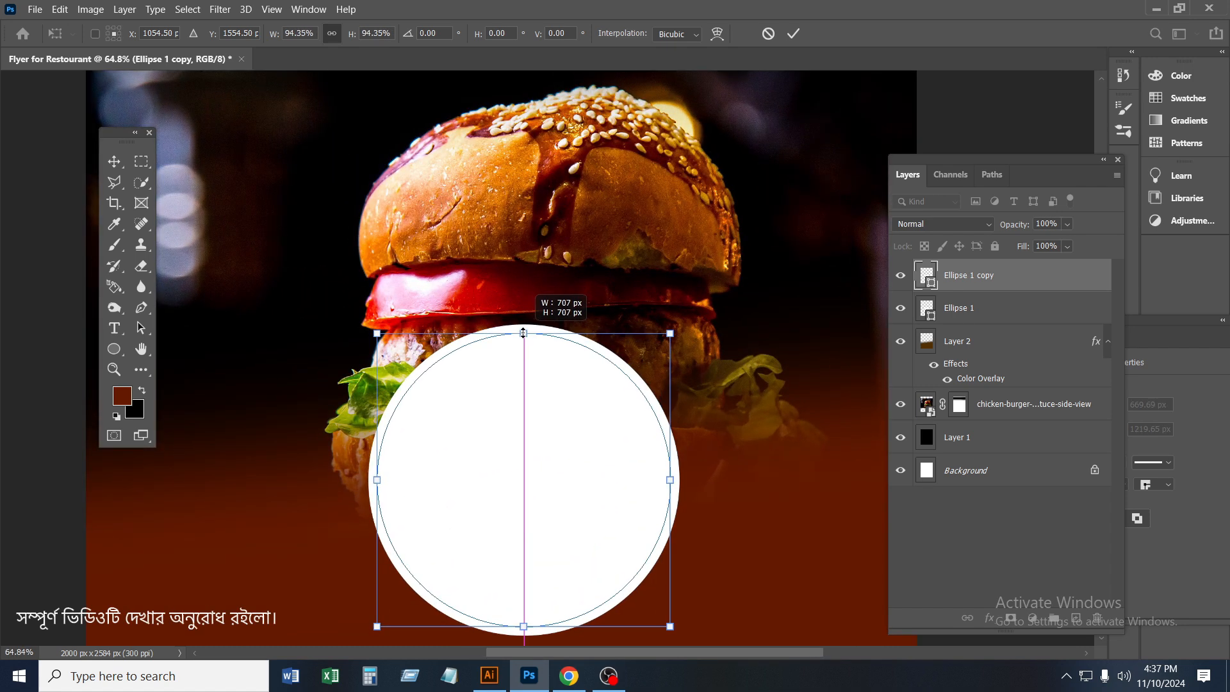
{"action": "left_click", "coordinate": [795, 33]}
Fill the smaller circle with a dark maroon colour sampled from the canvas
{"action": "double_click", "coordinate": [930, 288]}
{"action": "key", "text": "Escape"}
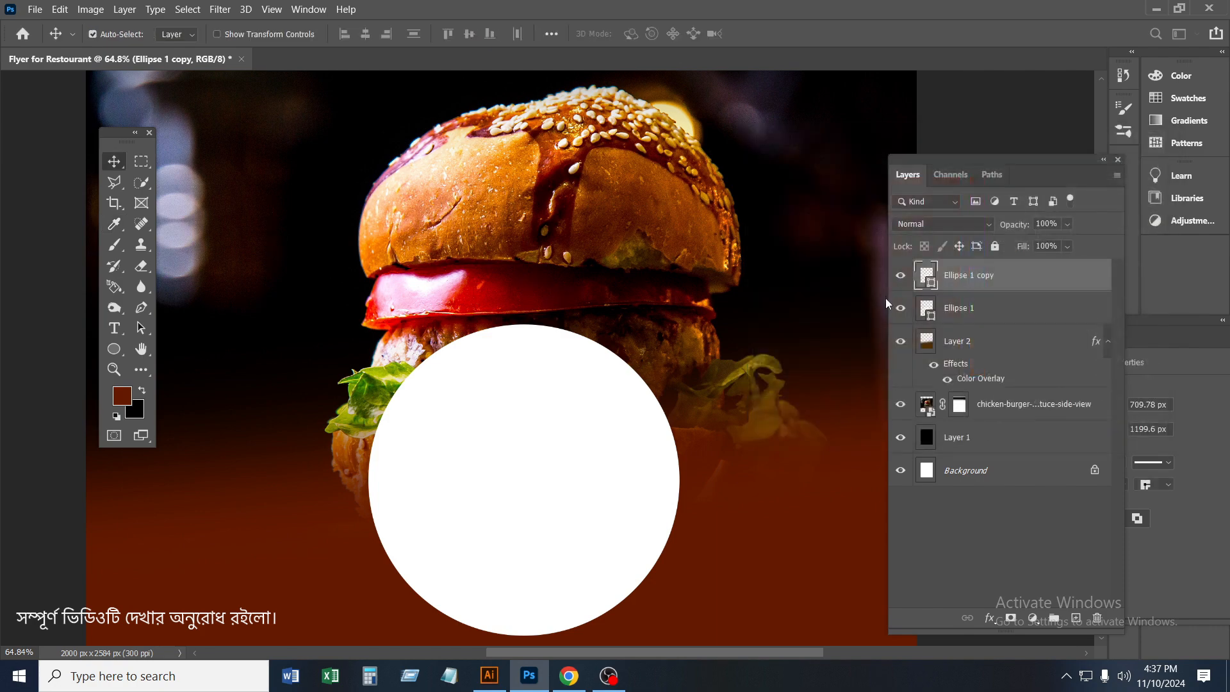
{"action": "double_click", "coordinate": [930, 282]}
{"action": "left_click", "coordinate": [855, 333]}
{"action": "left_click", "coordinate": [1120, 169]}
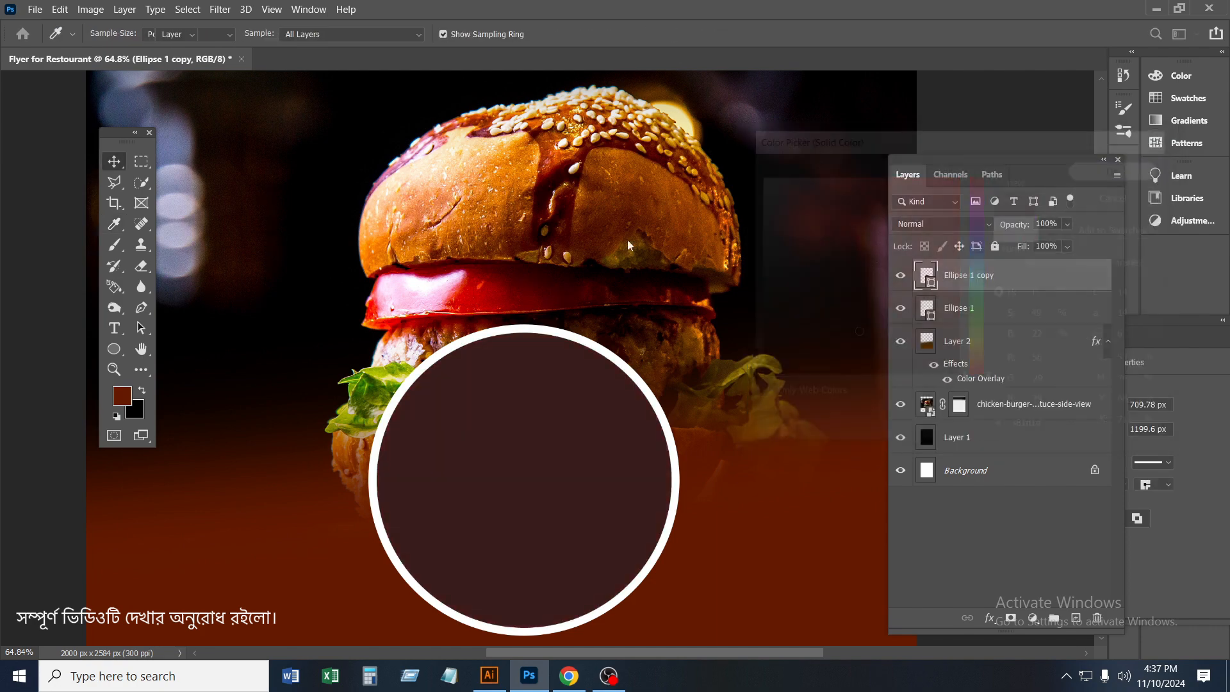
Add a drop shadow to the larger white circle behind the dark maroon one
{"action": "left_click", "coordinate": [988, 317]}
{"action": "key", "text": "ctrl+0"}
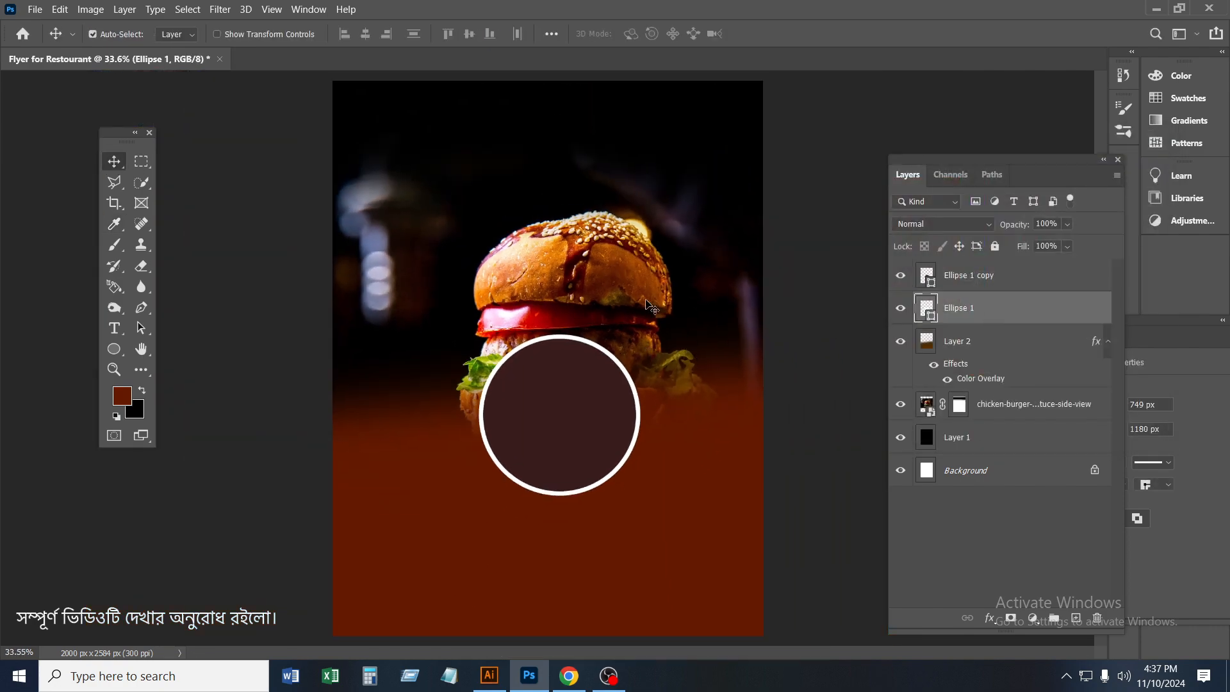
{"action": "left_click", "coordinate": [220, 9]}
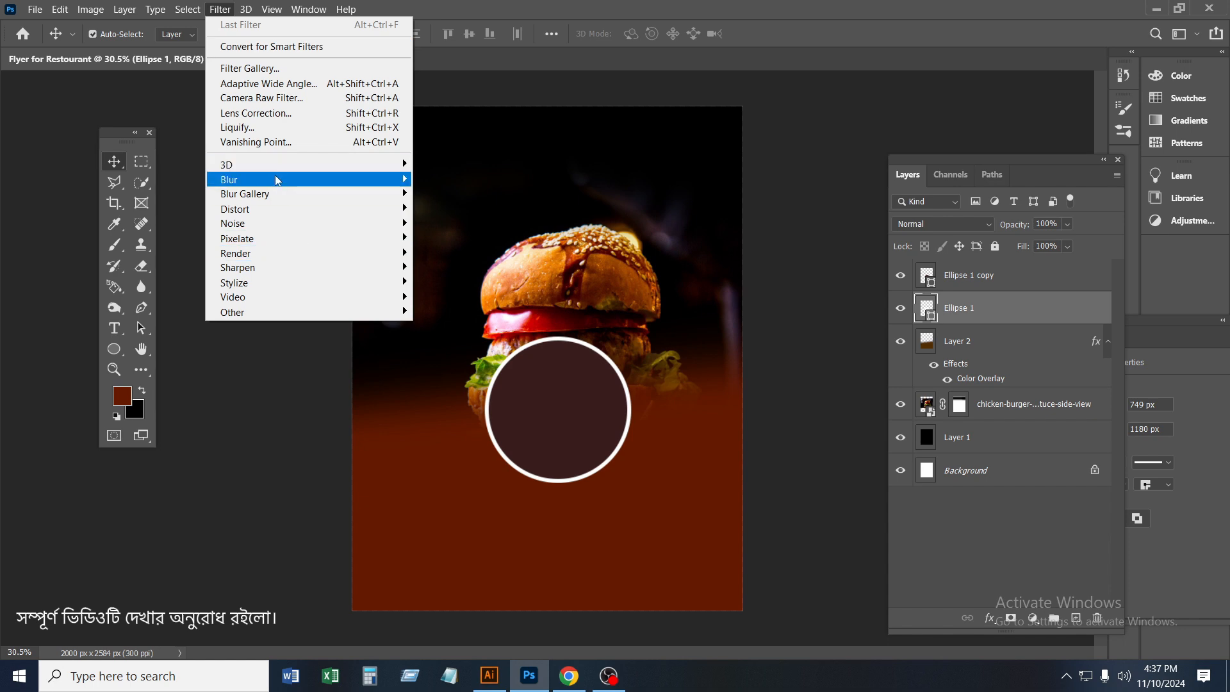
{"action": "right_click", "coordinate": [979, 310]}
{"action": "left_click", "coordinate": [1015, 2]}
{"action": "right_click", "coordinate": [960, 308]}
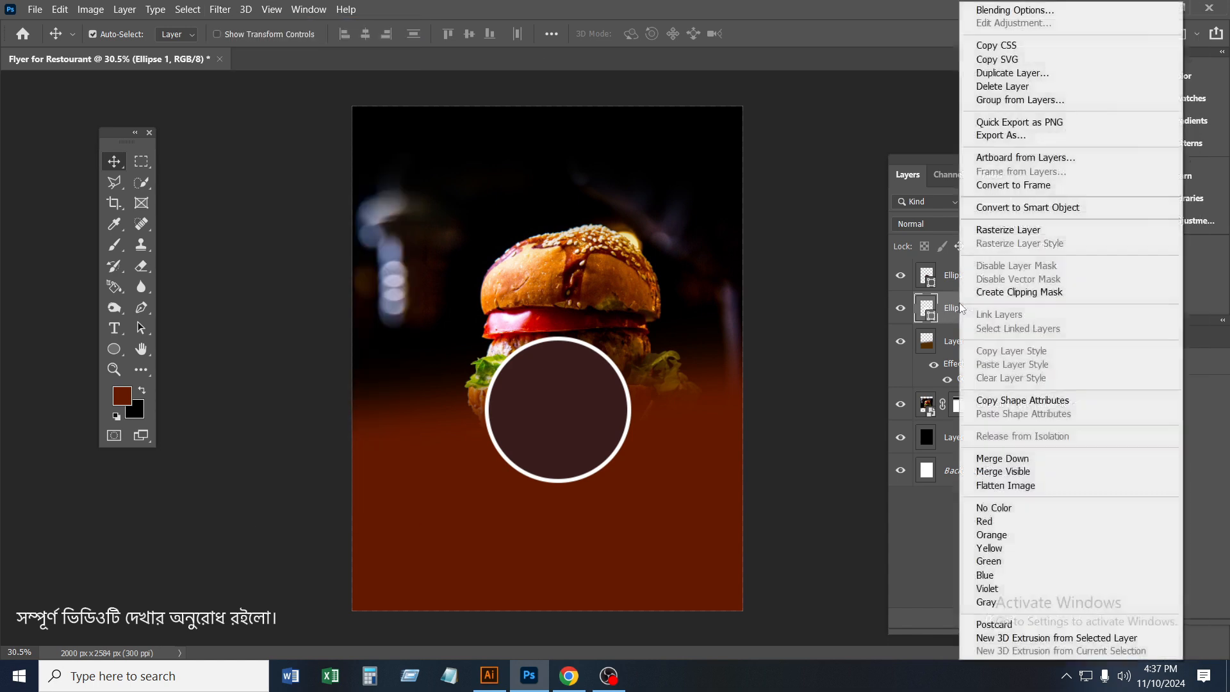
{"action": "left_click", "coordinate": [1063, 9]}
{"action": "left_click_drag", "start_coordinate": [558, 176], "coordinate": [896, 180]}
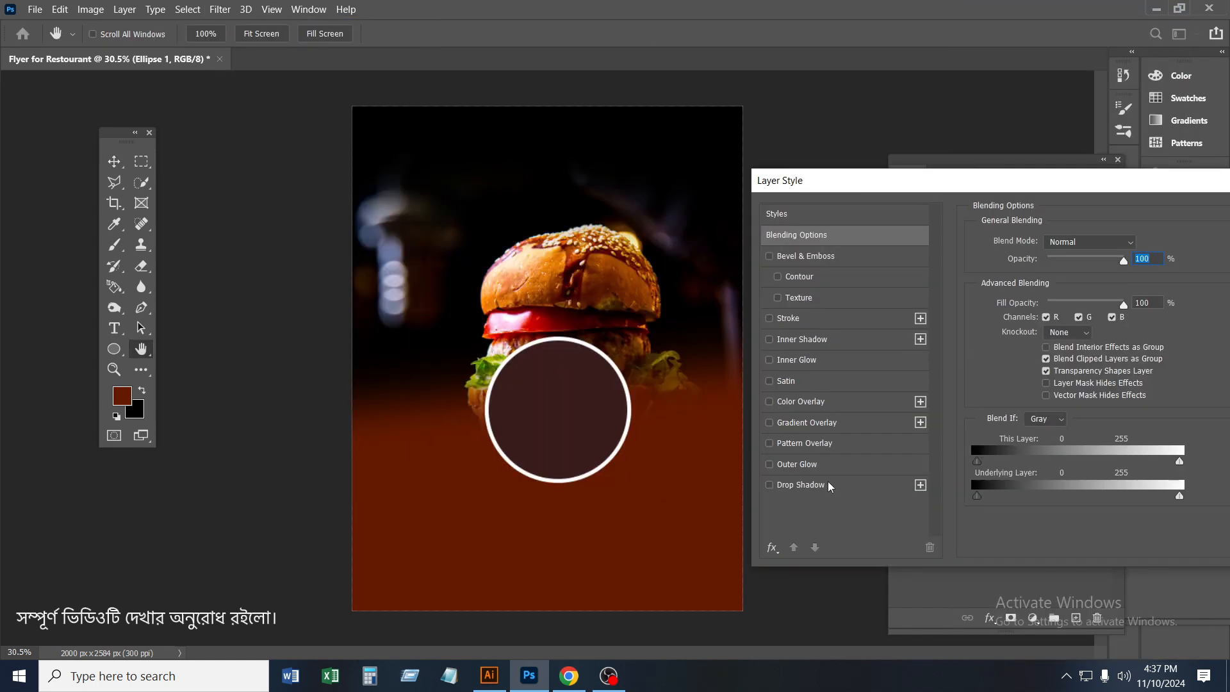
{"action": "left_click", "coordinate": [832, 484]}
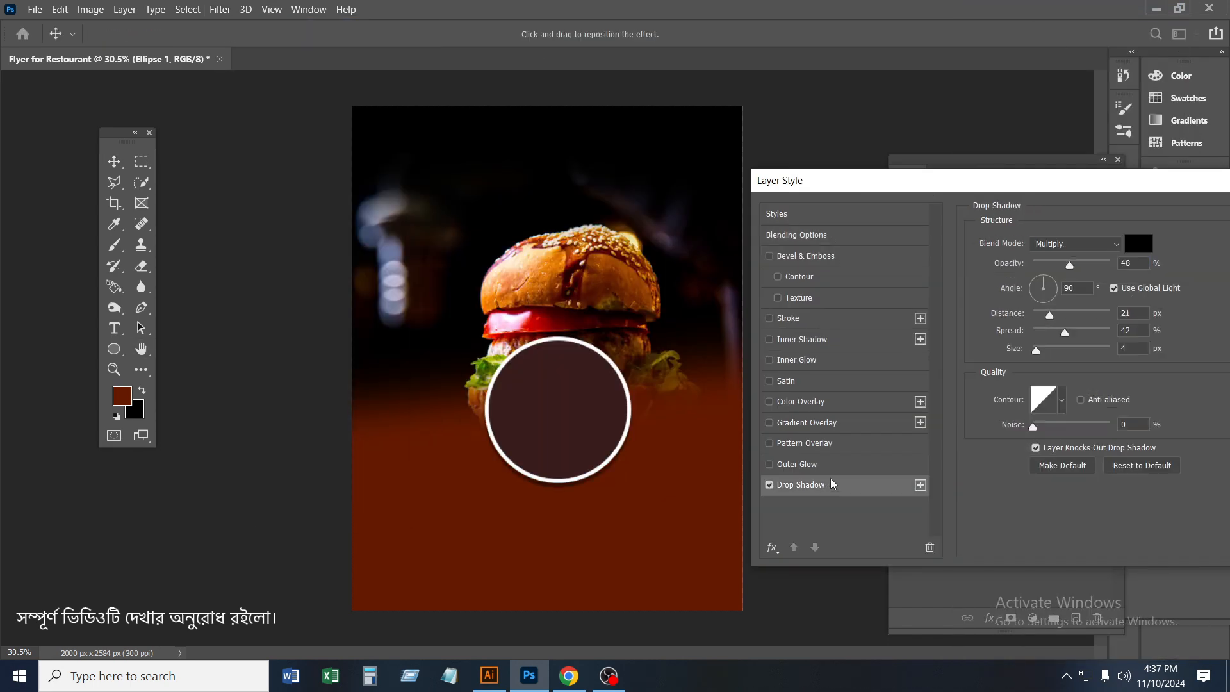
Set the shadow to a sampled dark maroon with 61% opacity, 25 px distance, 30% spread and 27 px size
{"action": "left_click", "coordinate": [1138, 244]}
{"action": "left_click", "coordinate": [837, 271]}
{"action": "left_click", "coordinate": [843, 329]}
{"action": "left_click", "coordinate": [1121, 168]}
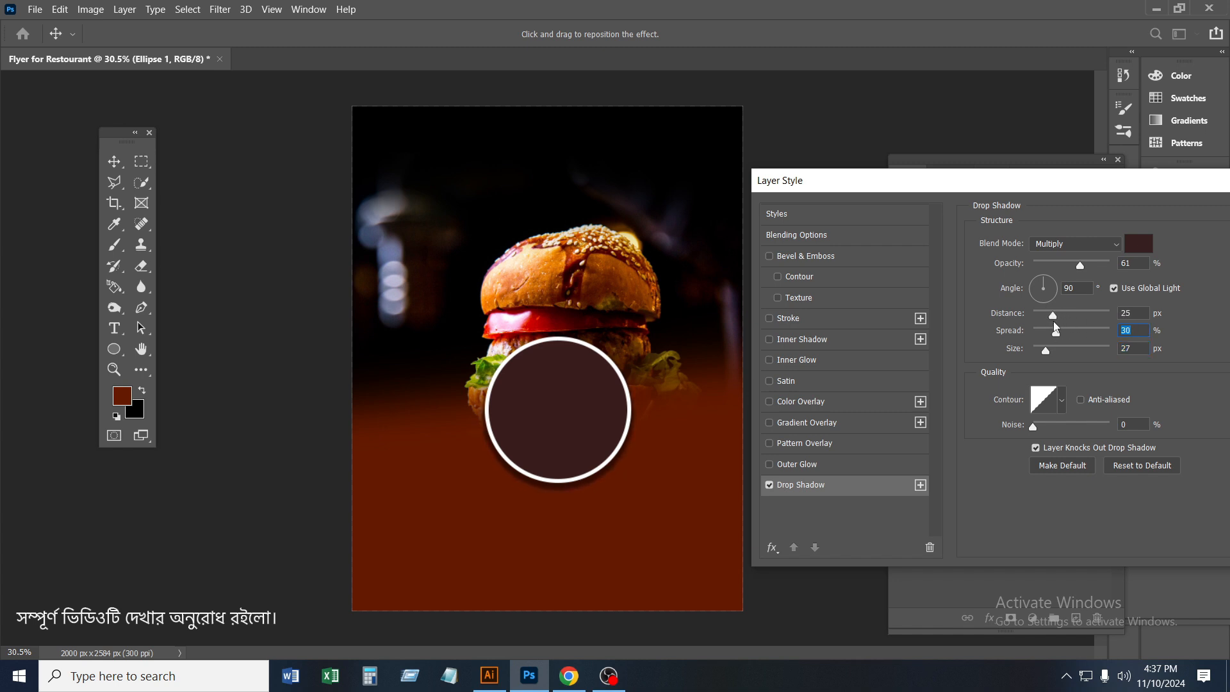
{"action": "left_click_drag", "start_coordinate": [1056, 186], "coordinate": [889, 176]}
{"action": "left_click", "coordinate": [1105, 207]}
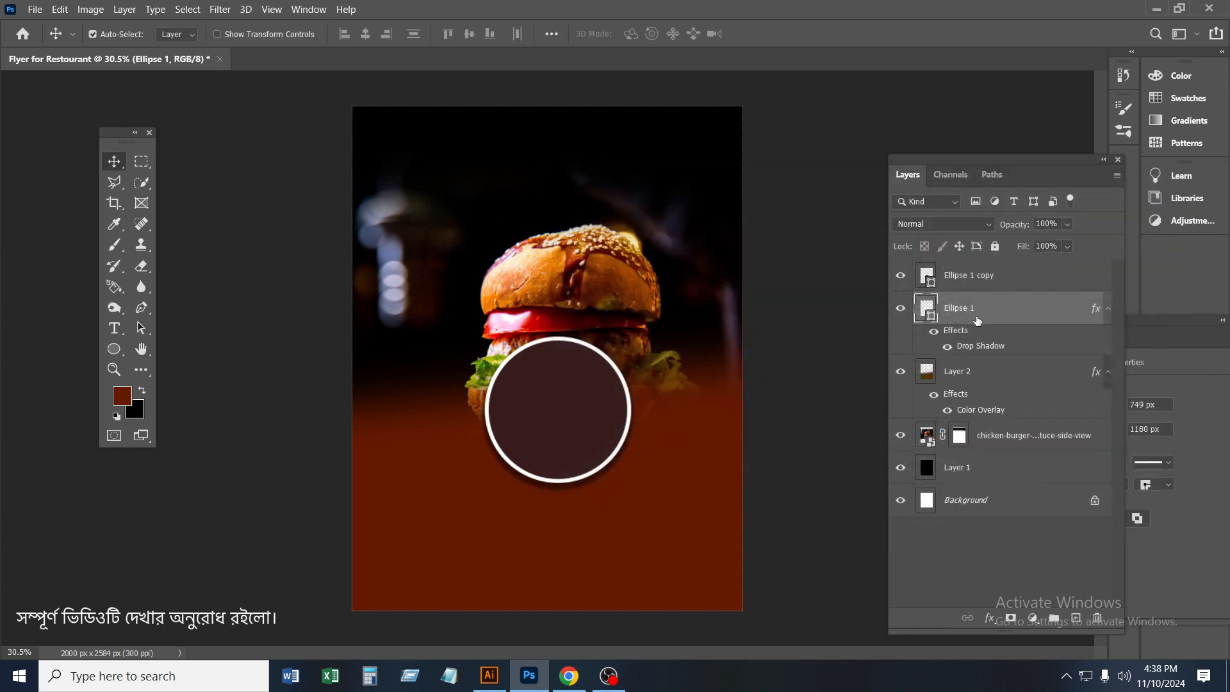
Place the lavash-rolls-top-view-table photo above the smaller circle's layer and scale it down
{"action": "left_click", "coordinate": [970, 276]}
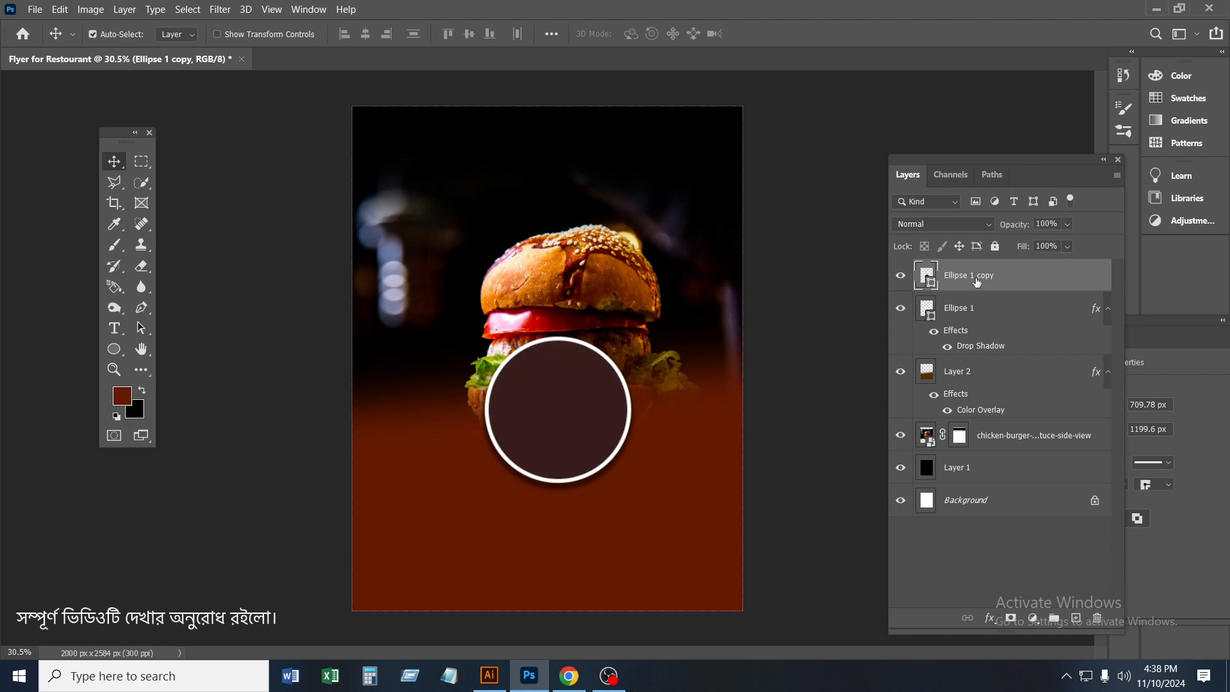
{"action": "left_click", "coordinate": [34, 9]}
{"action": "left_click", "coordinate": [64, 327]}
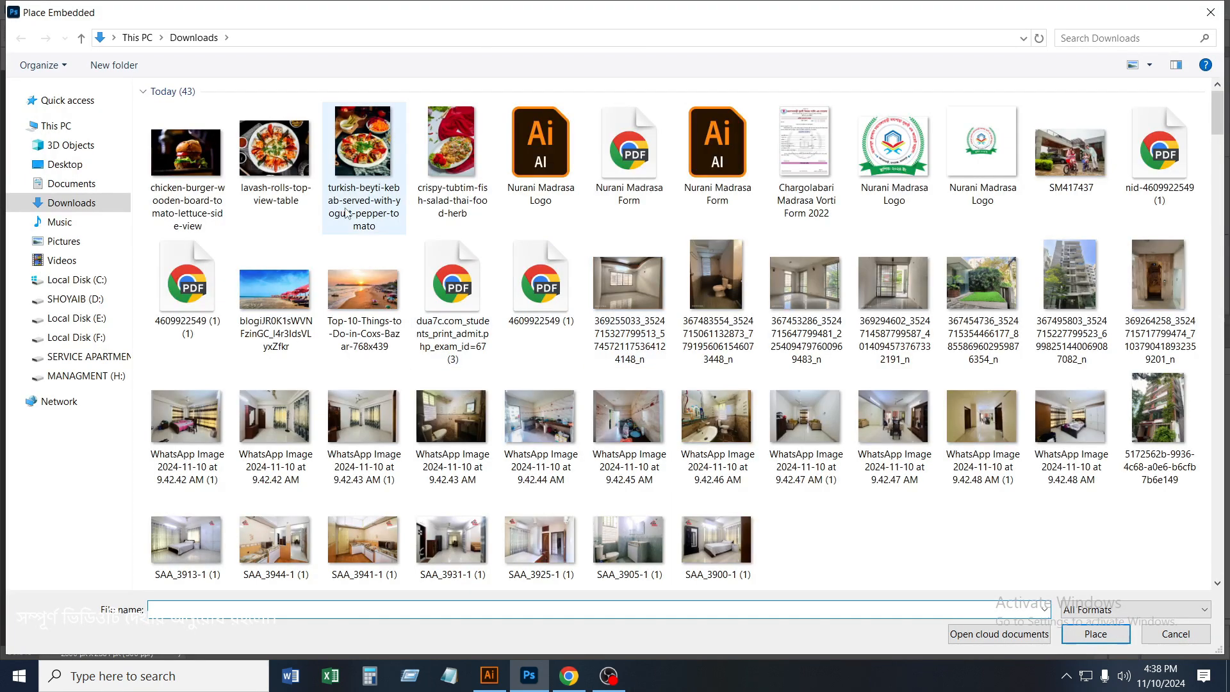
{"action": "double_click", "coordinate": [274, 150]}
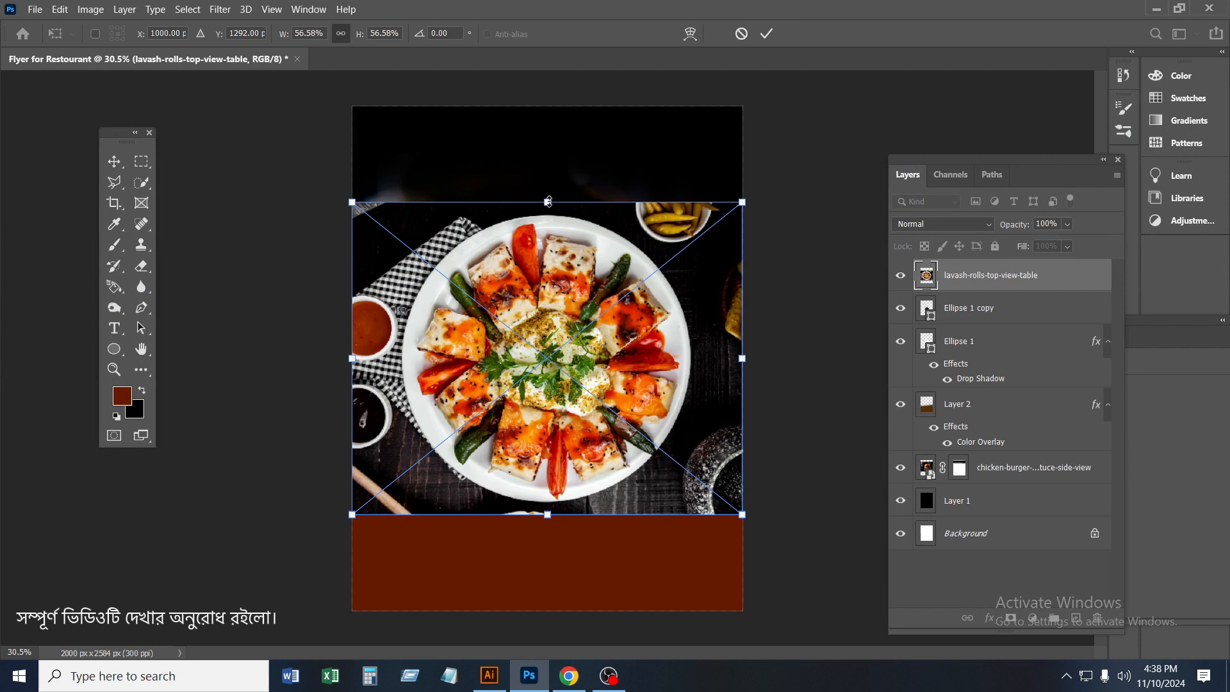
{"action": "left_click_drag", "start_coordinate": [549, 202], "coordinate": [548, 290]}
{"action": "key", "text": "Return"}
Move the lavash photo over the circle and scale it to 28.22%
{"action": "scroll", "coordinate": [559, 358], "scroll_direction": "up", "scroll_amount": 2}
{"action": "left_click_drag", "start_coordinate": [583, 385], "coordinate": [589, 515]}
{"action": "key", "text": "ctrl+t"}
{"action": "left_click_drag", "start_coordinate": [556, 343], "coordinate": [557, 331]}
{"action": "key", "text": "Return"}
Clip the lavash photo to the smaller circle and enlarge it to 30.32% so the plate fills it
{"action": "right_click", "coordinate": [969, 276]}
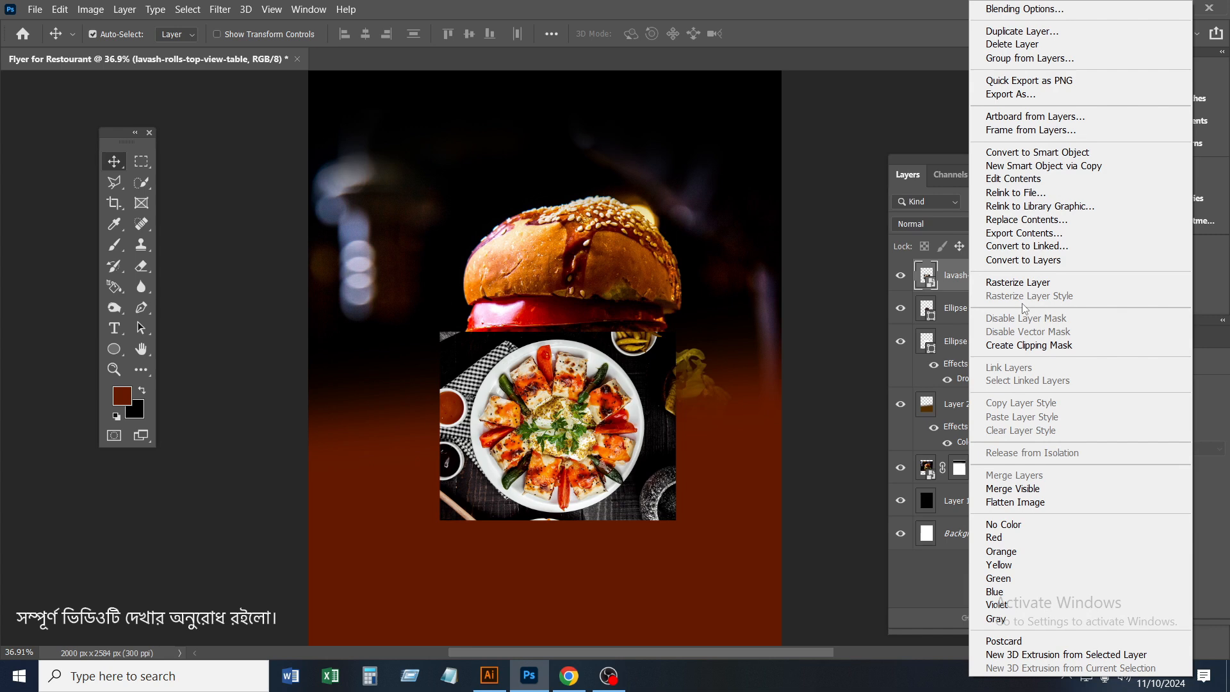
{"action": "left_click", "coordinate": [1046, 346]}
{"action": "key", "text": "ctrl+t"}
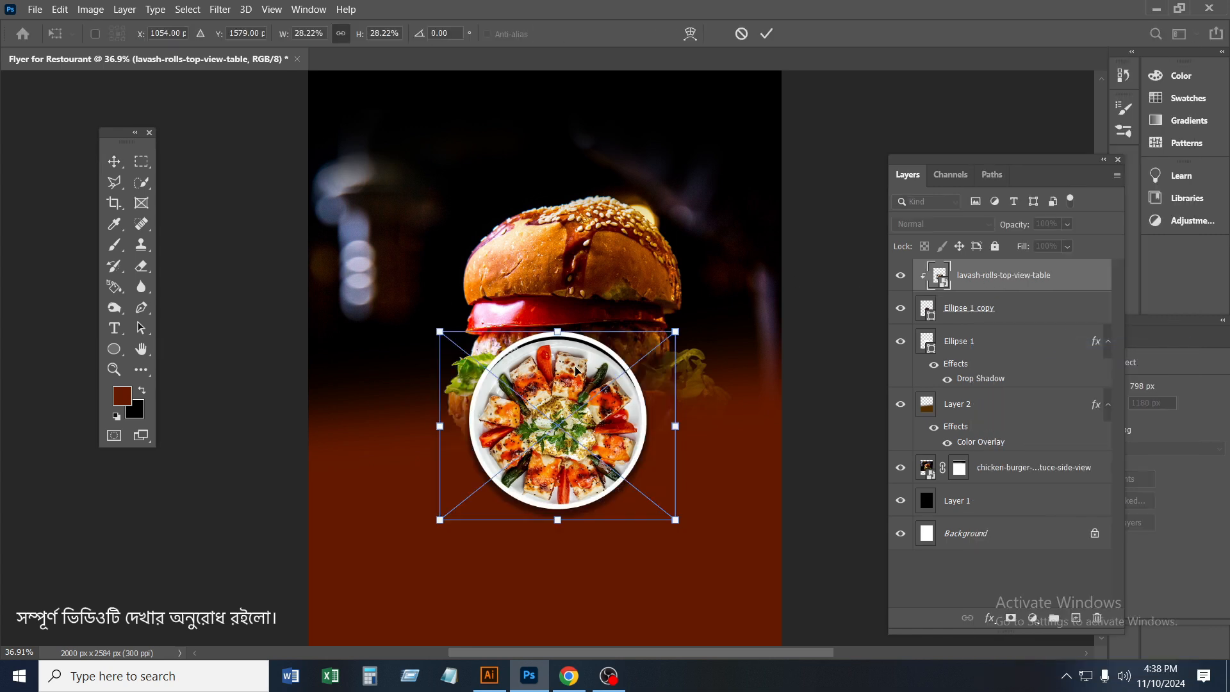
{"action": "left_click_drag", "start_coordinate": [558, 324], "coordinate": [558, 315]}
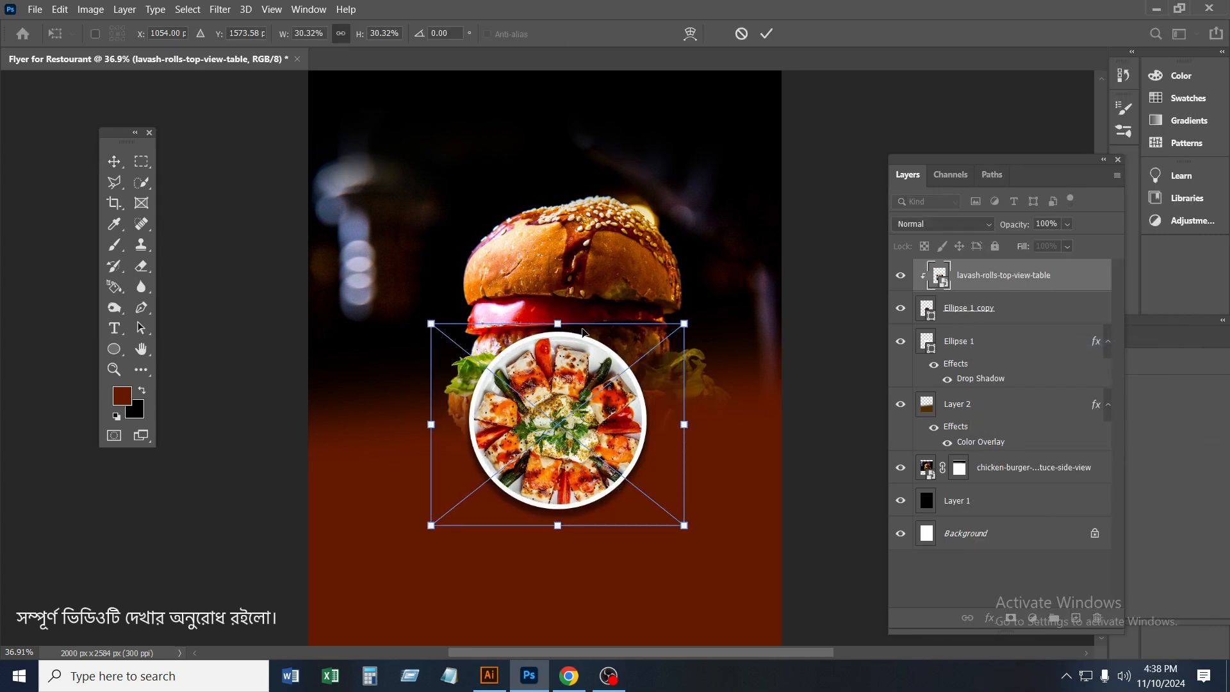
{"action": "left_click", "coordinate": [767, 33]}
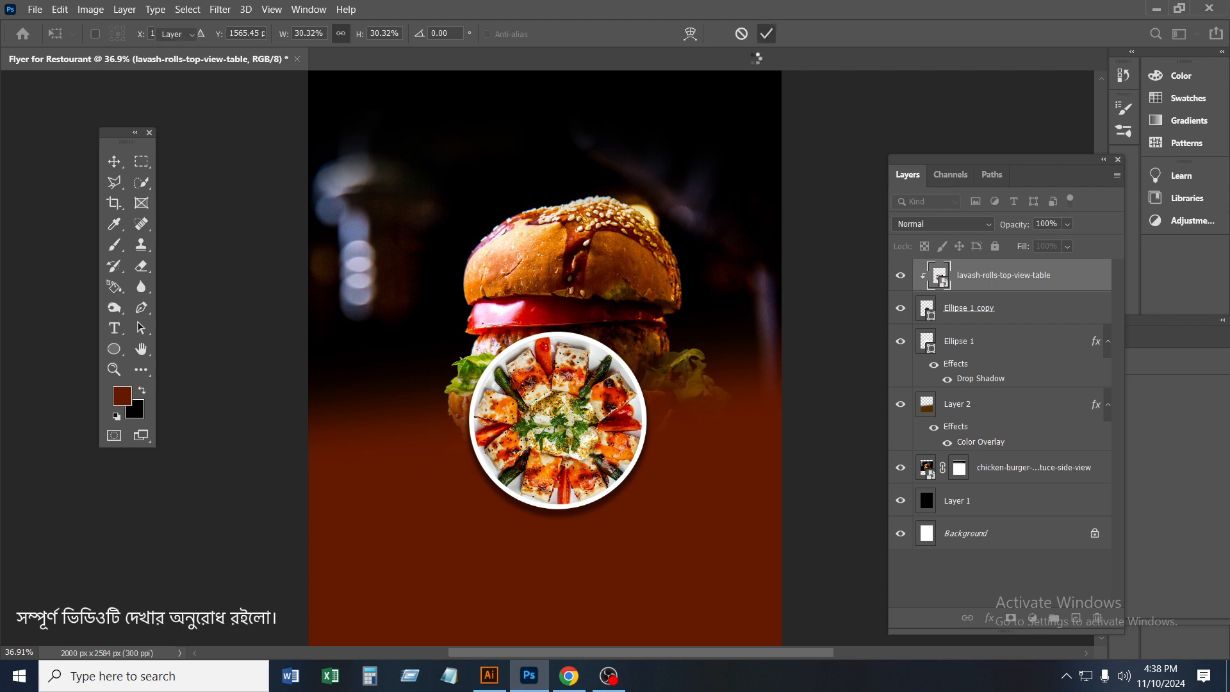
Group the lavash photo and both circles into a group named Food 1
{"action": "key", "text": "alt+Tab"}
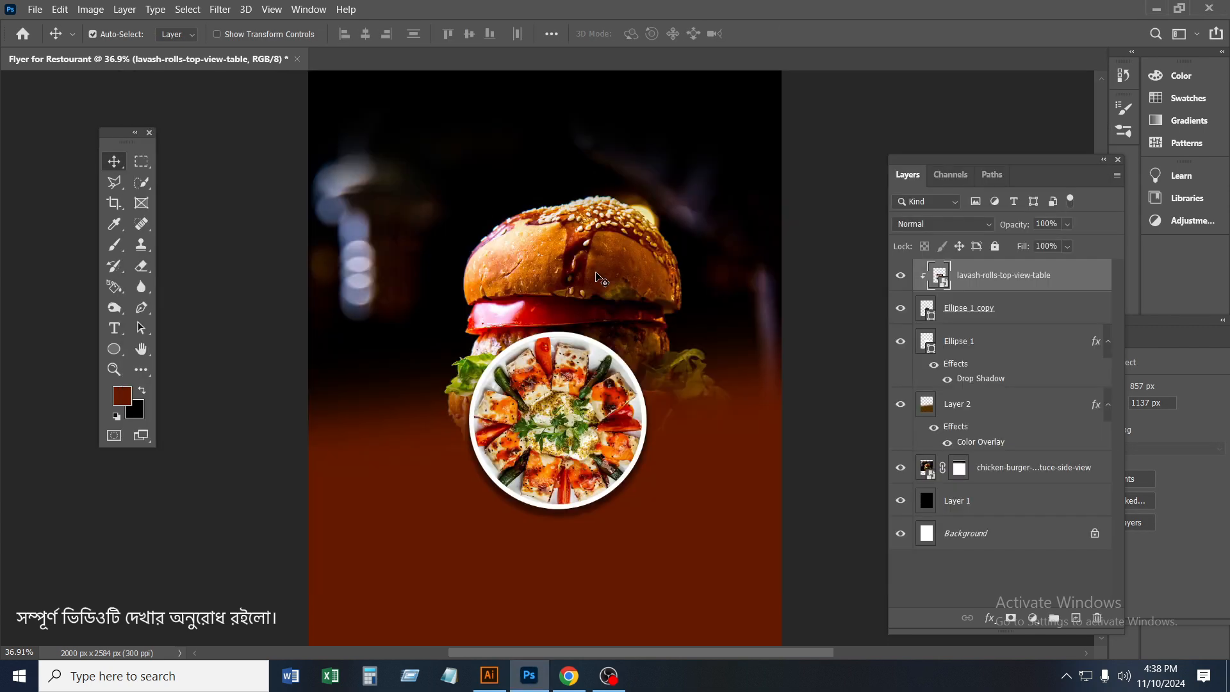
{"action": "left_click", "coordinate": [969, 344], "text": "shift"}
{"action": "key", "text": "ctrl+g"}
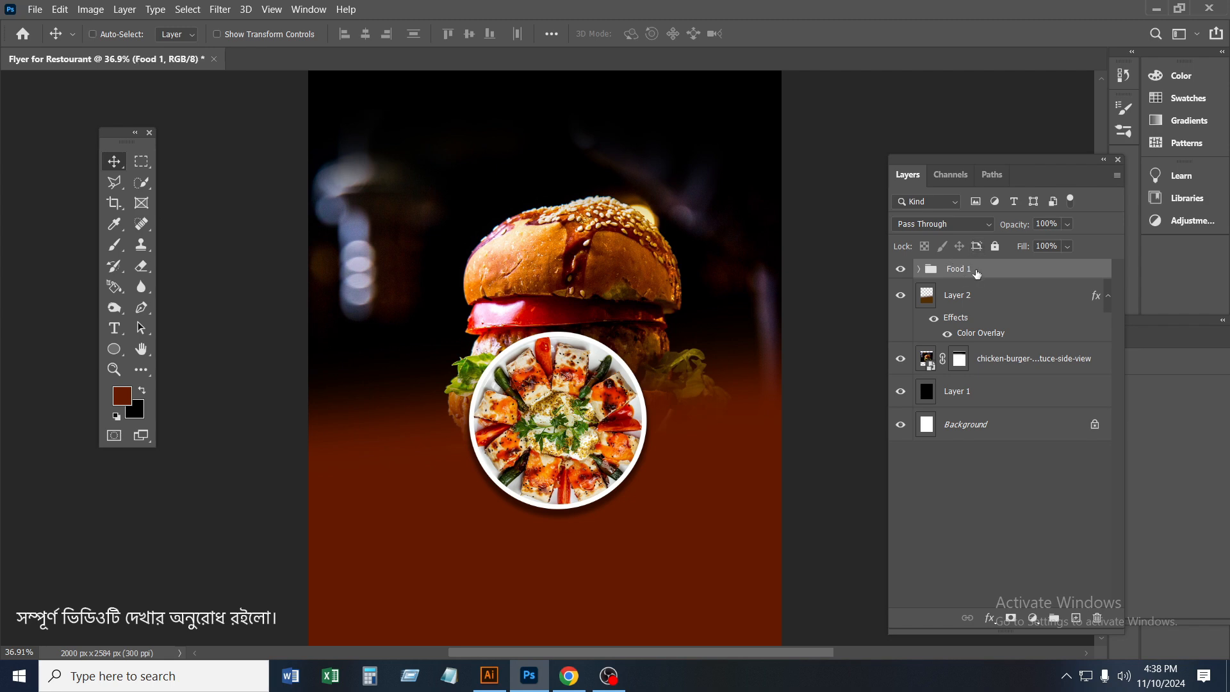
Duplicate the Food 1 group, scale the copy to 74.72%, place it left of the large plate and name it Food 2
{"action": "key", "text": "ctrl+j"}
{"action": "key", "text": "ctrl+t"}
{"action": "left_click_drag", "start_coordinate": [572, 439], "coordinate": [414, 440]}
{"action": "left_click_drag", "start_coordinate": [401, 322], "coordinate": [401, 347]}
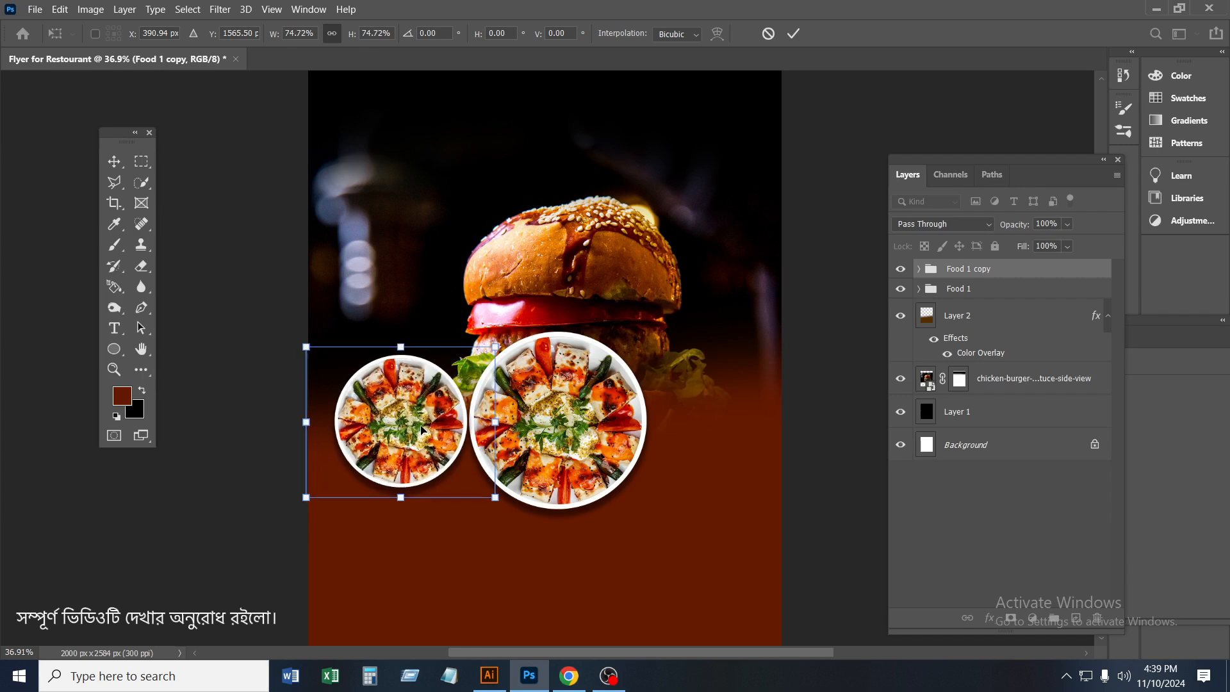
{"action": "left_click_drag", "start_coordinate": [418, 434], "coordinate": [430, 442]}
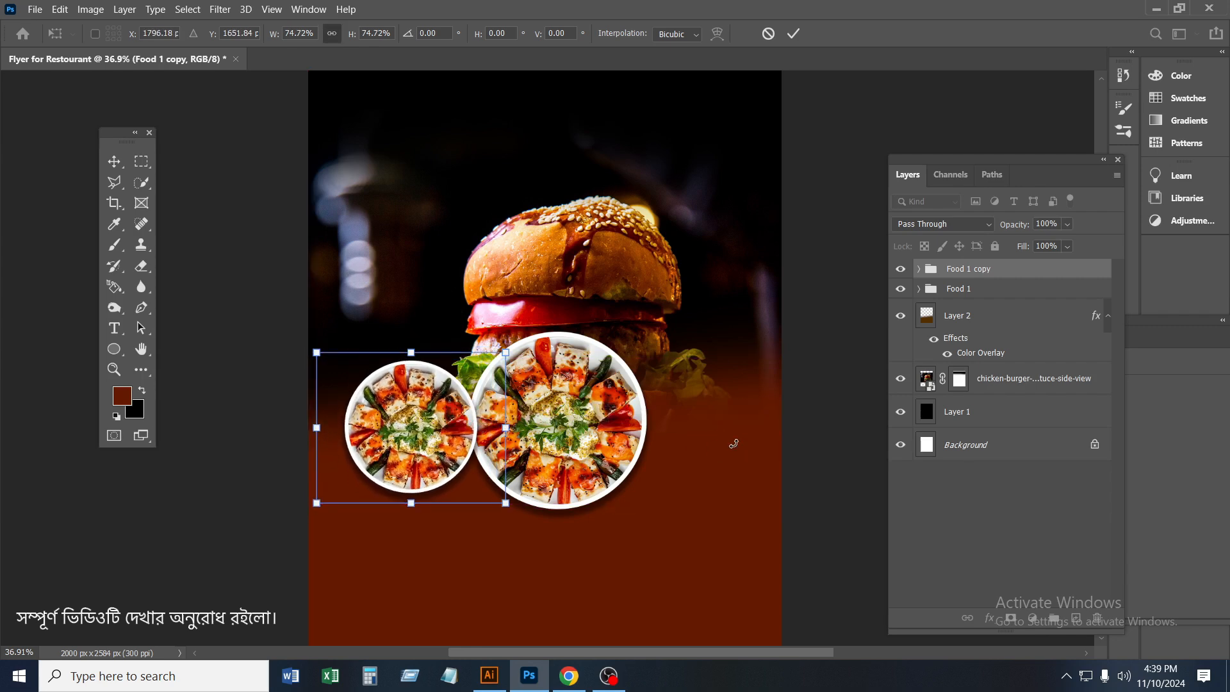
{"action": "left_click", "coordinate": [794, 34]}
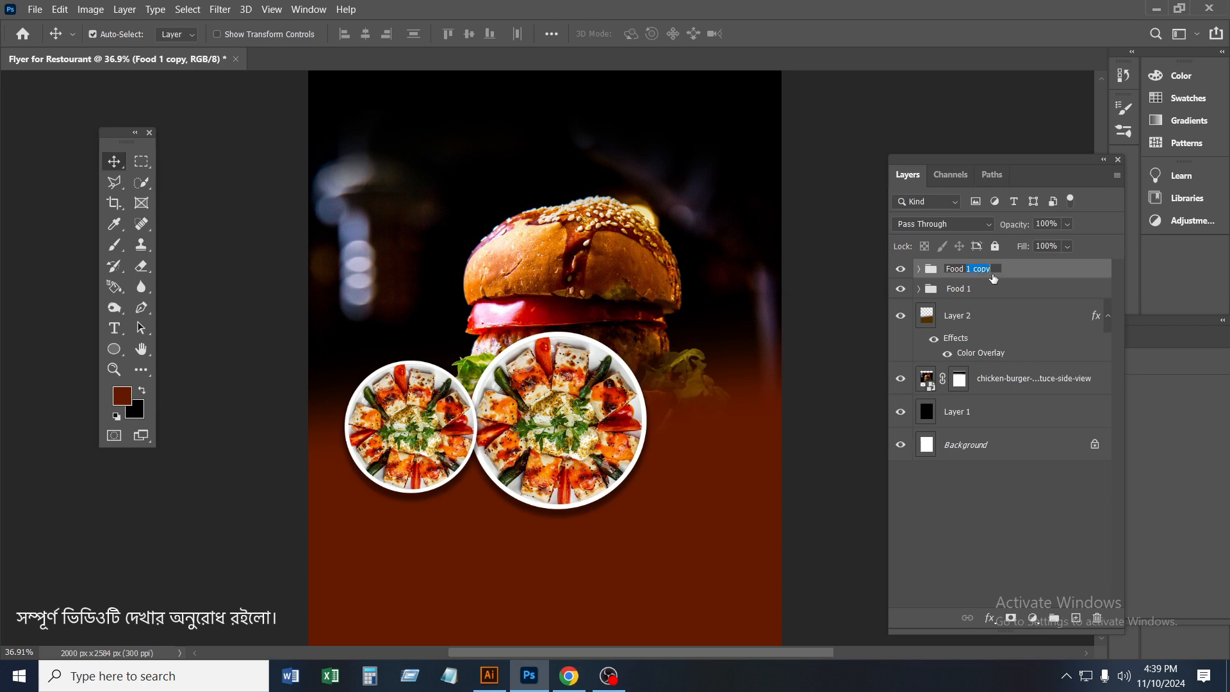
{"action": "key", "text": "Return"}
{"action": "key", "text": "ctrl+t"}
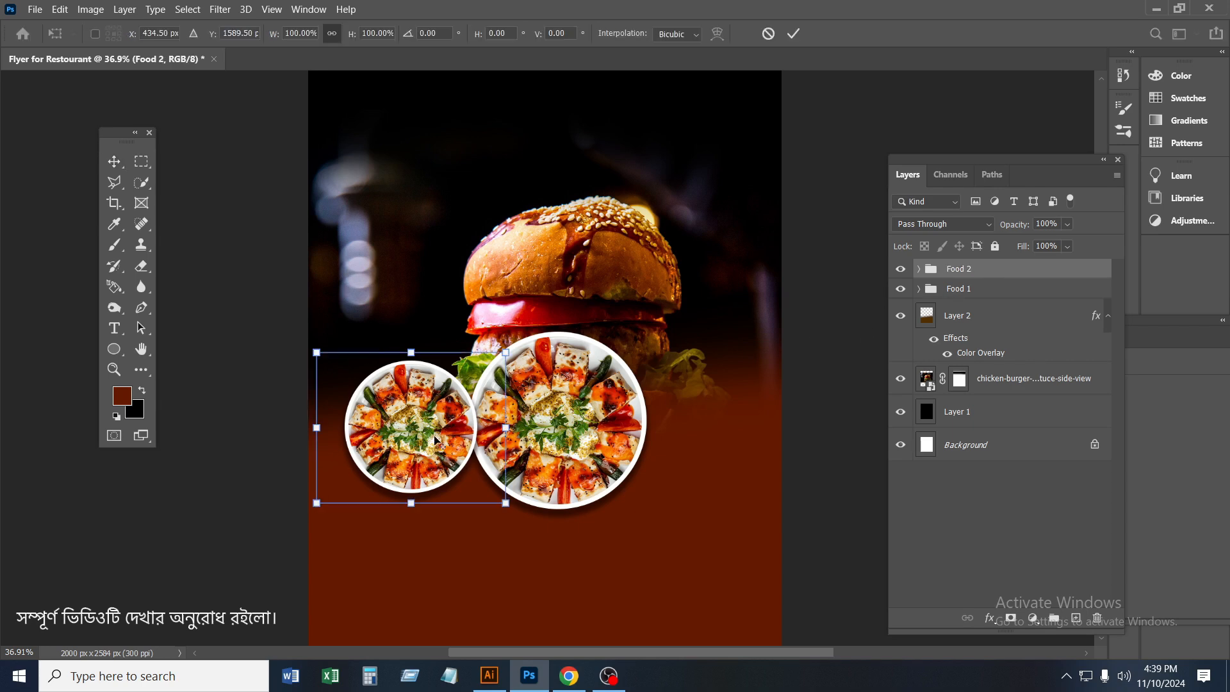
{"action": "left_click_drag", "start_coordinate": [436, 440], "coordinate": [631, 428]}
{"action": "left_click", "coordinate": [794, 35]}
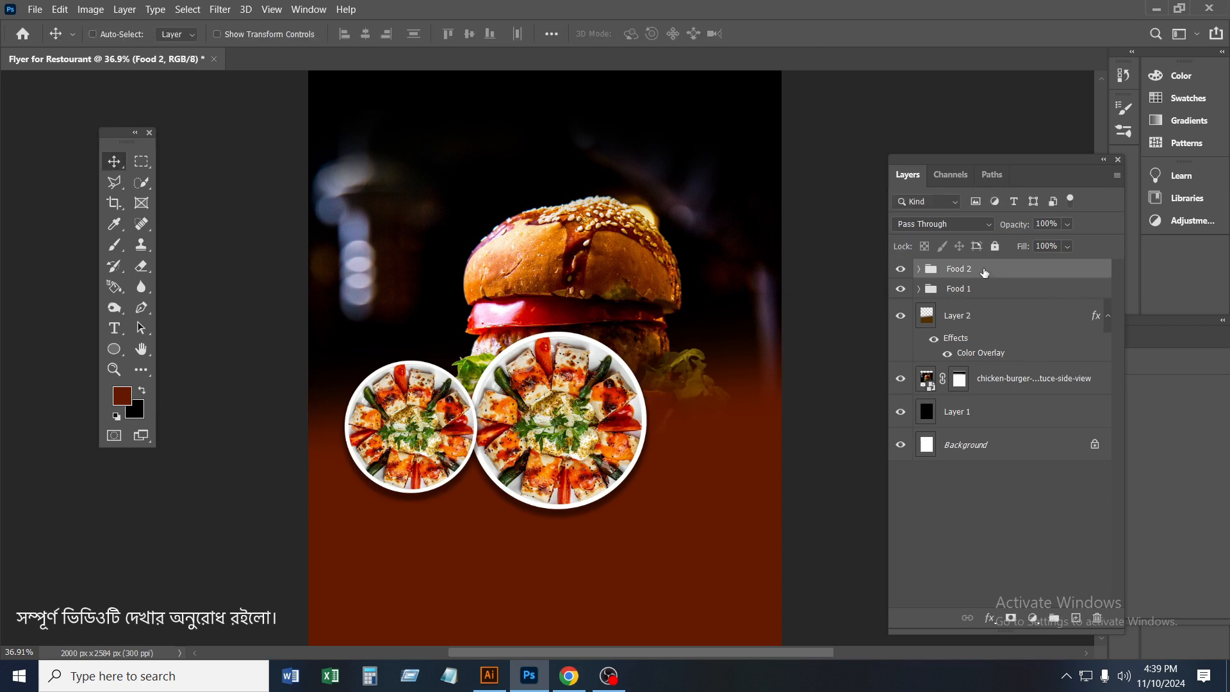
Duplicate the Food 2 group and place the copy to the right of the large plate
{"action": "key", "text": "ctrl+j"}
{"action": "key", "text": "ctrl+t"}
{"action": "left_click_drag", "start_coordinate": [423, 441], "coordinate": [708, 444]}
{"action": "left_click", "coordinate": [793, 33]}
Try to move the Food 1 group above the two smaller plates' groups in the layer order
{"action": "left_click_drag", "start_coordinate": [980, 310], "coordinate": [996, 289]}
{"action": "left_click", "coordinate": [987, 271]}
{"action": "left_click", "coordinate": [920, 289]}
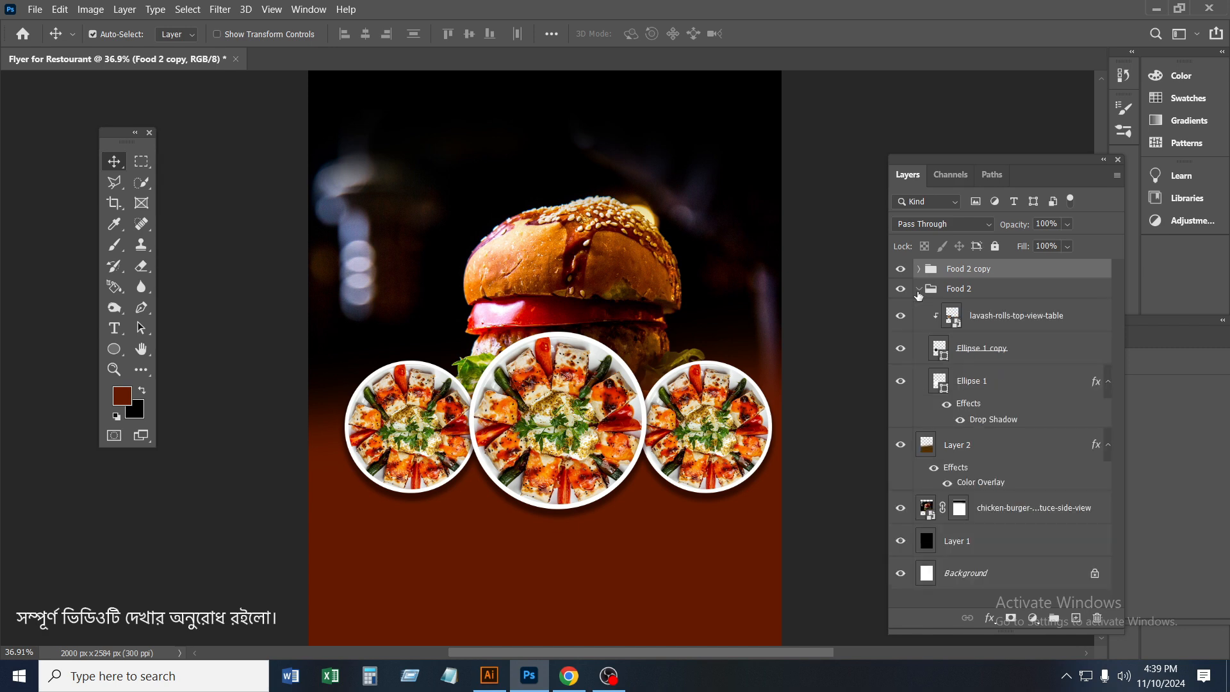
{"action": "left_click", "coordinate": [920, 290]}
{"action": "left_click", "coordinate": [994, 289]}
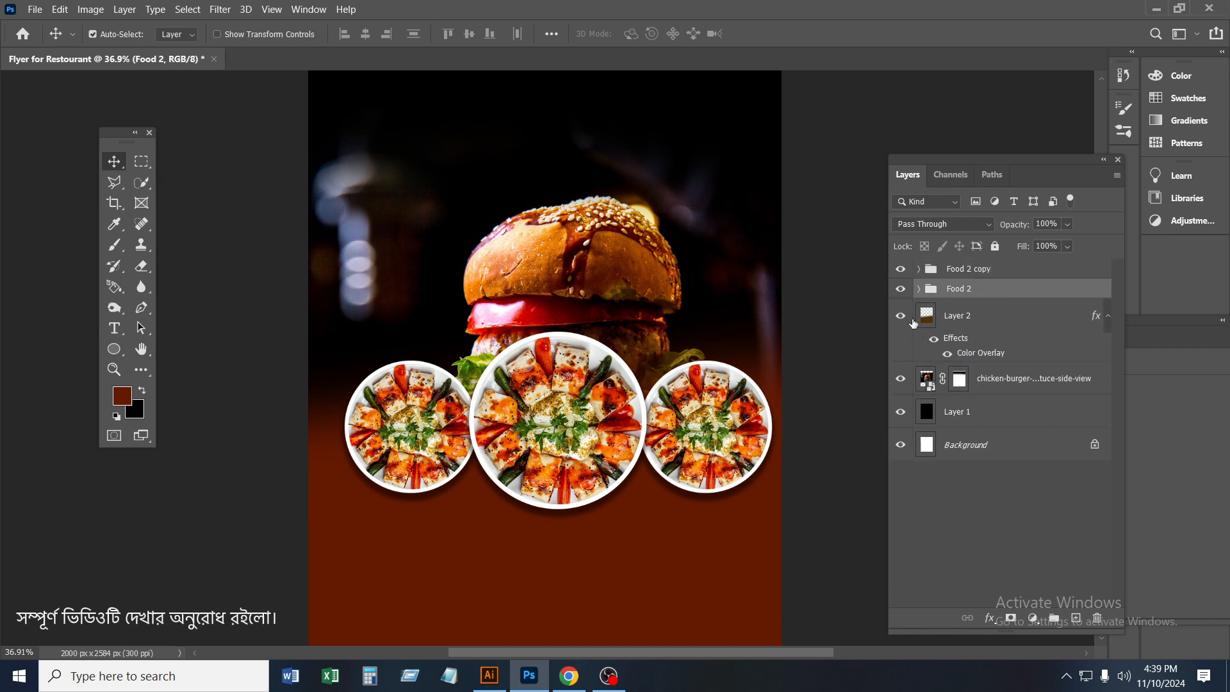
{"action": "left_click", "coordinate": [920, 289]}
{"action": "left_click", "coordinate": [920, 289]}
{"action": "left_click_drag", "start_coordinate": [975, 293], "coordinate": [977, 264]}
{"action": "key", "text": "ctrl+z"}
Move the Food 1 group to the top of the layer stack and rename the Food 2 copy group as Food 3
{"action": "left_click", "coordinate": [968, 312]}
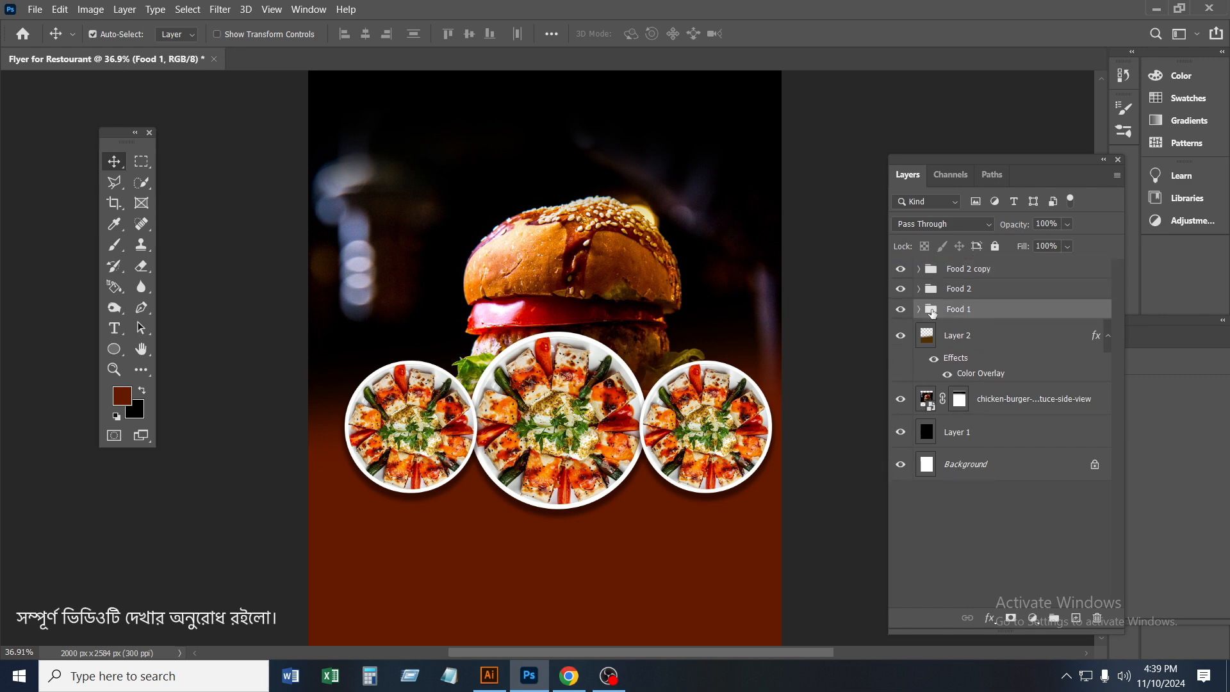
{"action": "left_click", "coordinate": [901, 311]}
{"action": "left_click", "coordinate": [901, 310]}
{"action": "left_click_drag", "start_coordinate": [980, 312], "coordinate": [975, 264]}
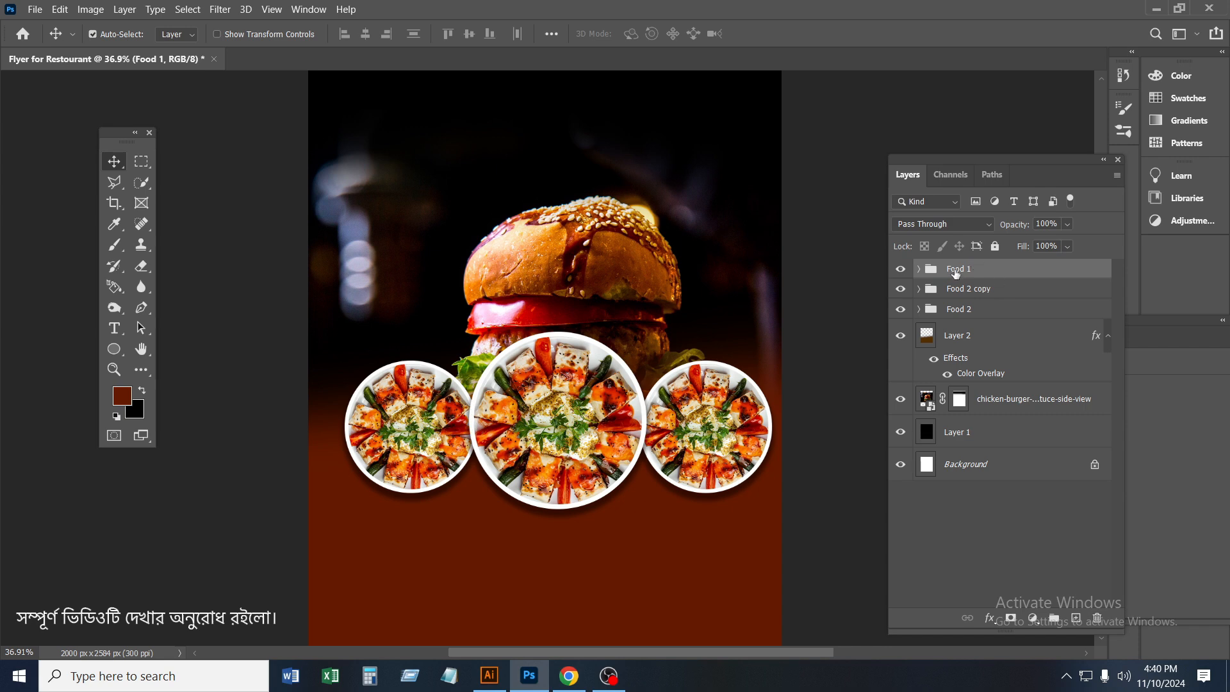
{"action": "double_click", "coordinate": [966, 290]}
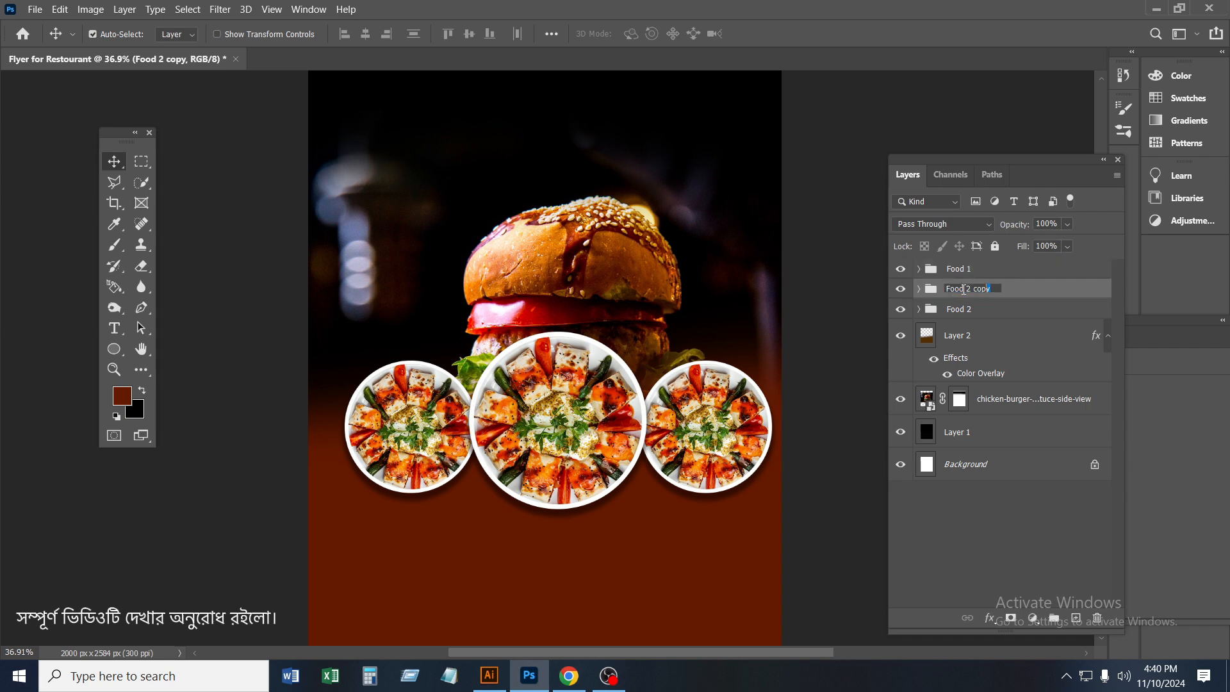
{"action": "key", "text": "Return"}
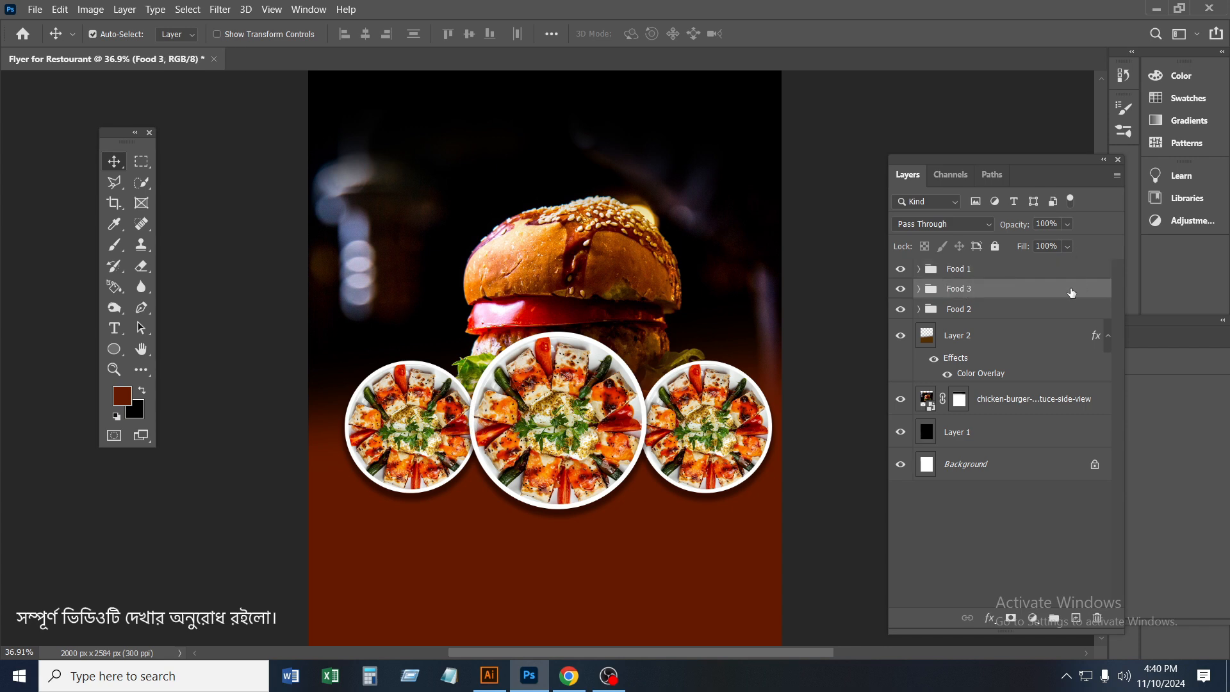
Shift the three Food groups together slightly left and down to centre them across the flyer
{"action": "left_click", "coordinate": [977, 311]}
{"action": "left_click", "coordinate": [958, 269], "text": "shift"}
{"action": "left_click_drag", "start_coordinate": [564, 441], "coordinate": [553, 444]}
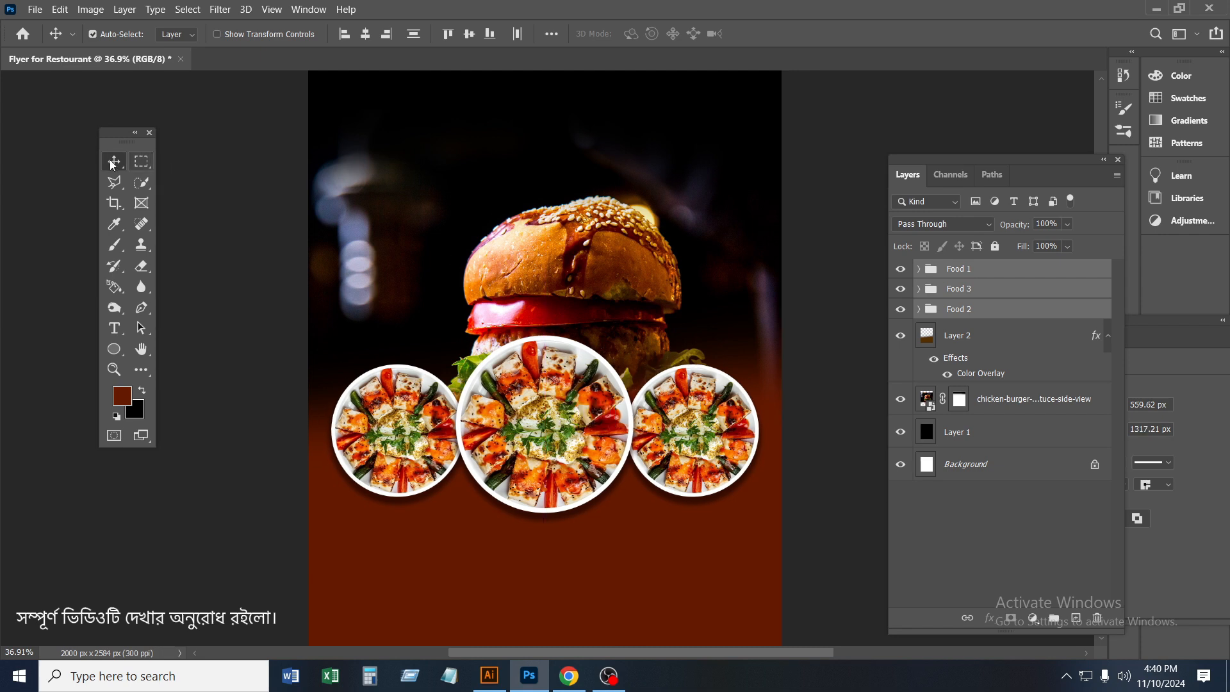
{"action": "left_click", "coordinate": [981, 312]}
{"action": "left_click", "coordinate": [991, 273]}
{"action": "left_click", "coordinate": [901, 270]}
{"action": "left_click", "coordinate": [901, 270]}
Open the contents of the lavash photo smart object inside the Food 3 group
{"action": "left_click", "coordinate": [956, 291]}
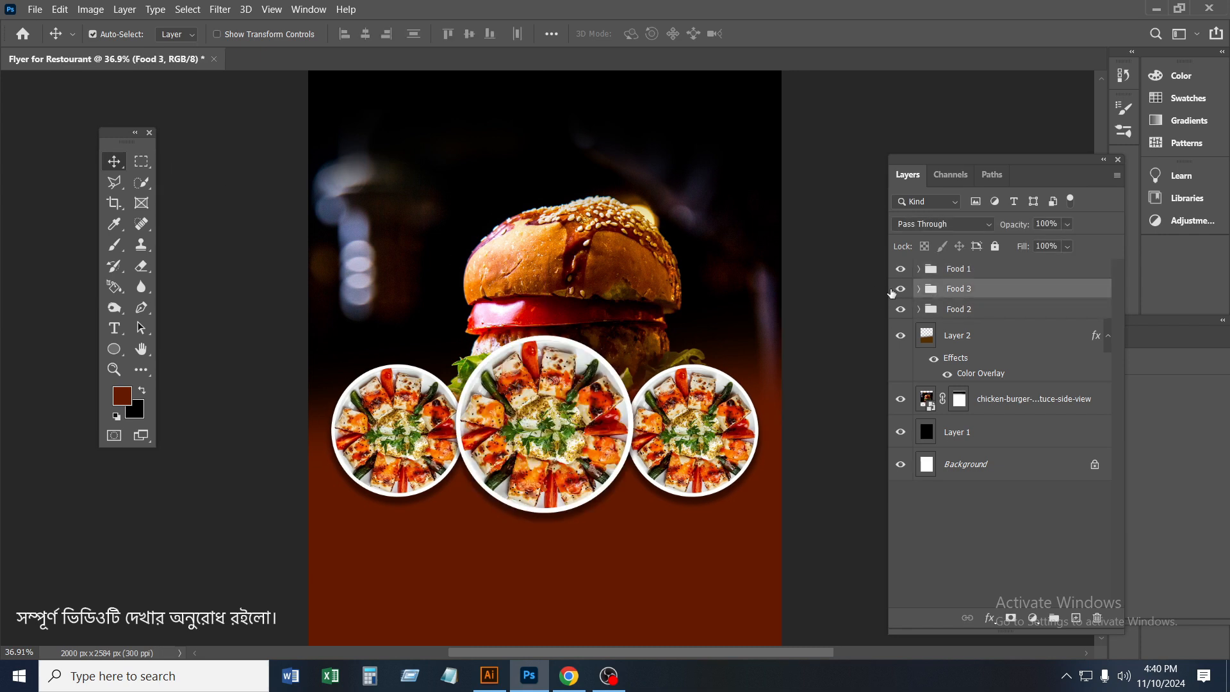
{"action": "left_click", "coordinate": [900, 289]}
{"action": "left_click", "coordinate": [900, 289]}
{"action": "left_click", "coordinate": [918, 290]}
{"action": "left_click", "coordinate": [998, 322]}
{"action": "left_click", "coordinate": [901, 317]}
{"action": "left_click", "coordinate": [901, 317]}
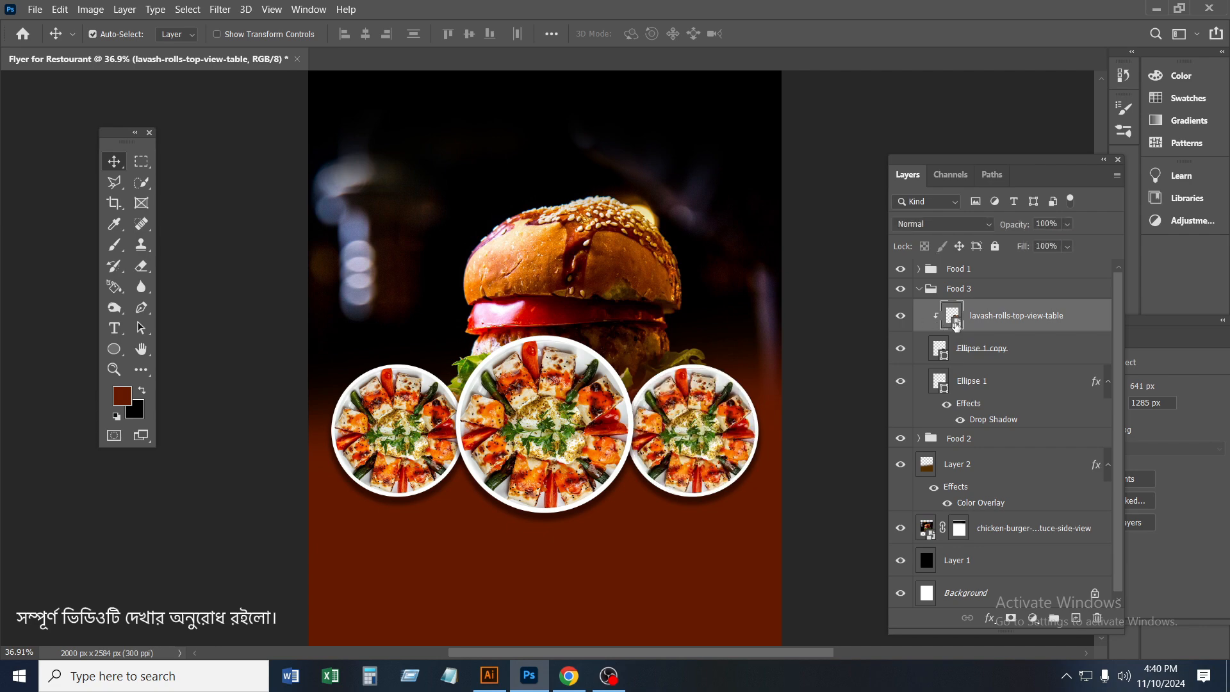
{"action": "double_click", "coordinate": [956, 325]}
Place the turkish-beyti-kebab-served-with-yogurt-pepper-tomato photo in the smart object and hide its Background layer
{"action": "left_click", "coordinate": [60, 9]}
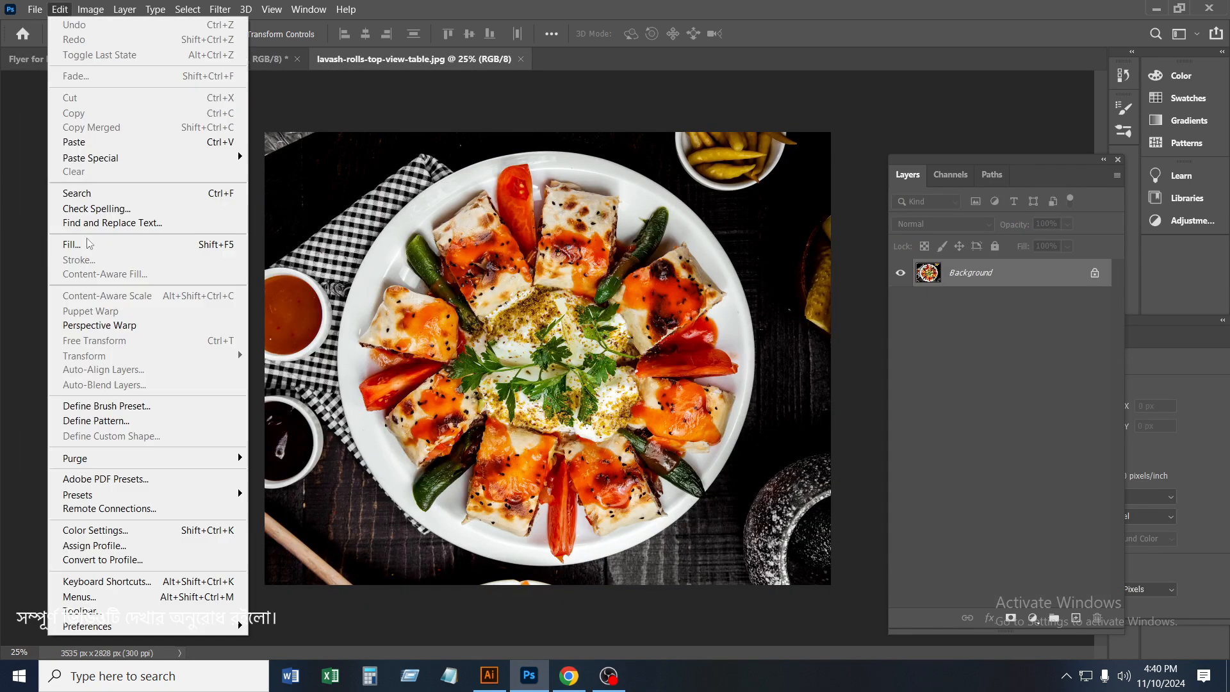
{"action": "mouse_move", "coordinate": [34, 9]}
{"action": "left_click", "coordinate": [104, 312]}
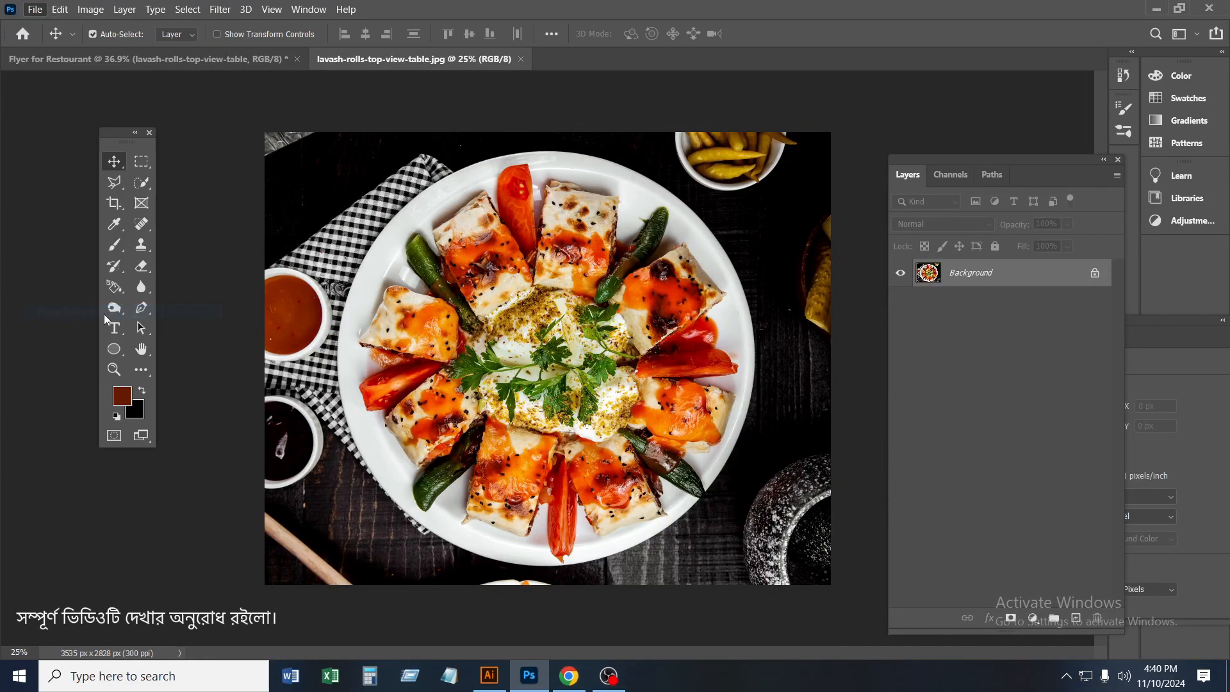
{"action": "left_click", "coordinate": [363, 148]}
{"action": "left_click", "coordinate": [1096, 633]}
{"action": "left_click", "coordinate": [900, 301]}
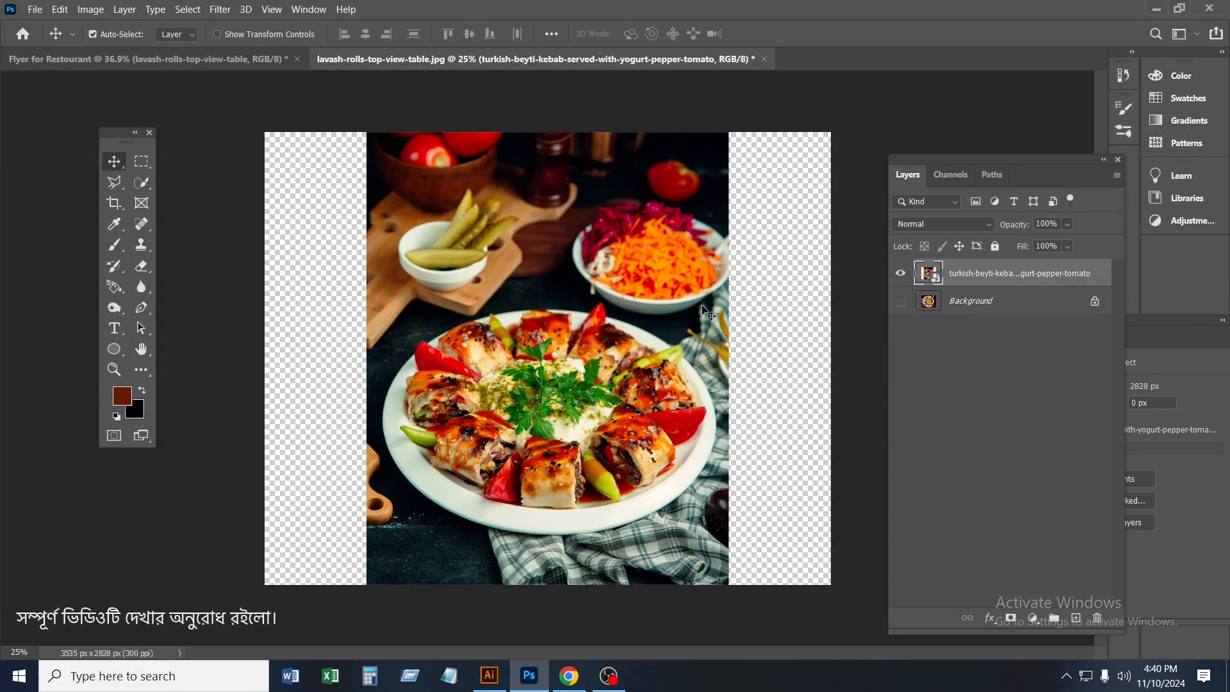
Scale the kebab photo to 23.45% to cover the canvas and move it up so the plate is centred
{"action": "scroll", "coordinate": [643, 328], "scroll_direction": "down", "scroll_amount": 2}
{"action": "key", "text": "ctrl+t"}
{"action": "left_click_drag", "start_coordinate": [547, 545], "coordinate": [551, 657]}
{"action": "left_click_drag", "start_coordinate": [656, 498], "coordinate": [655, 461]}
{"action": "left_click", "coordinate": [766, 33]}
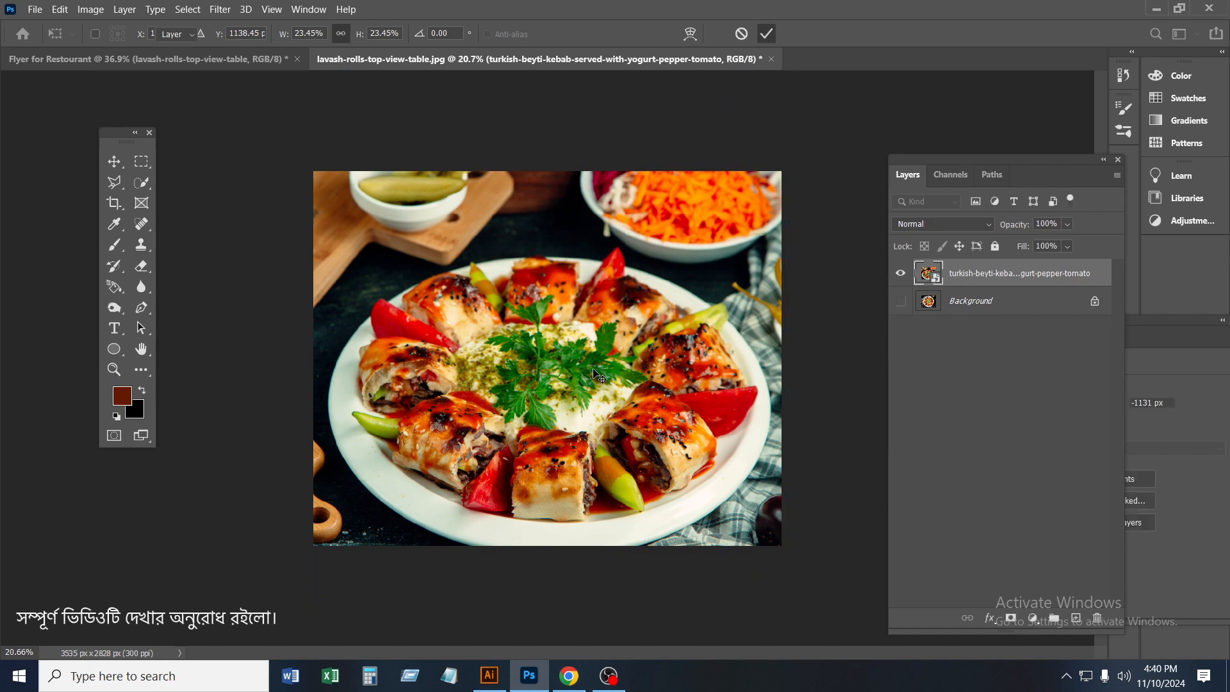
{"action": "left_click_drag", "start_coordinate": [591, 384], "coordinate": [590, 363]}
Try to save the lavash-rolls-top-view-table.jpg smart object contents with the kebab photo in place
{"action": "left_click", "coordinate": [35, 9]}
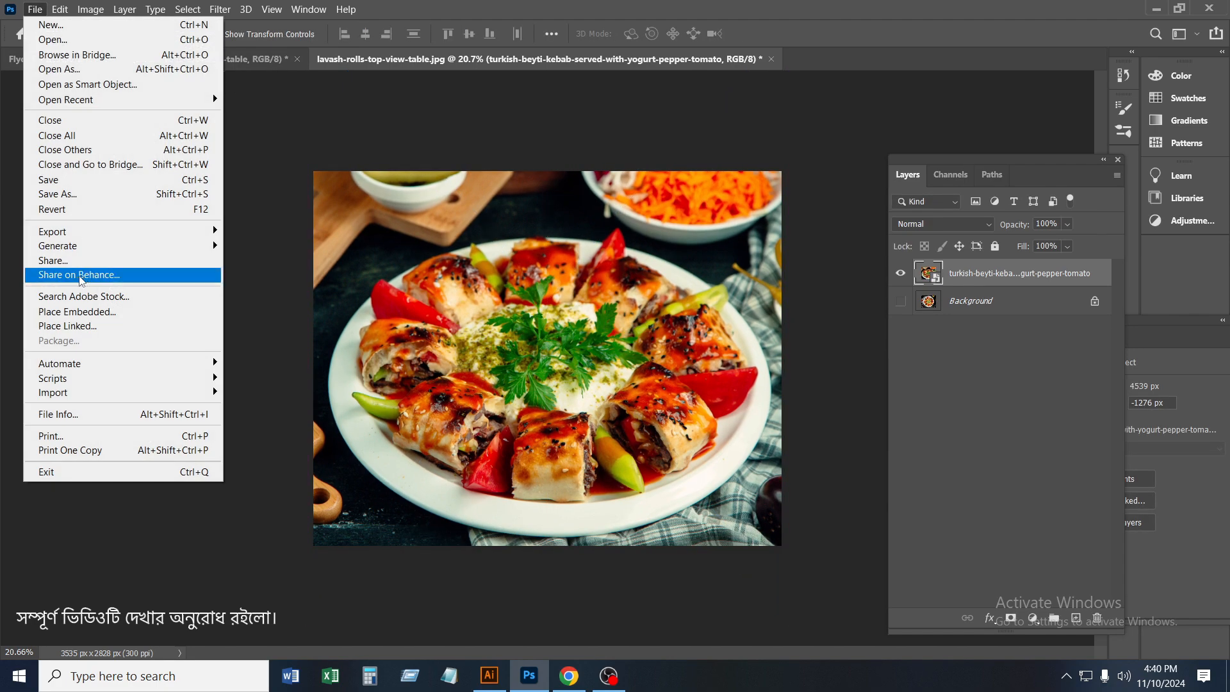
{"action": "left_click", "coordinate": [60, 195]}
{"action": "left_click", "coordinate": [879, 68]}
{"action": "left_click", "coordinate": [34, 9]}
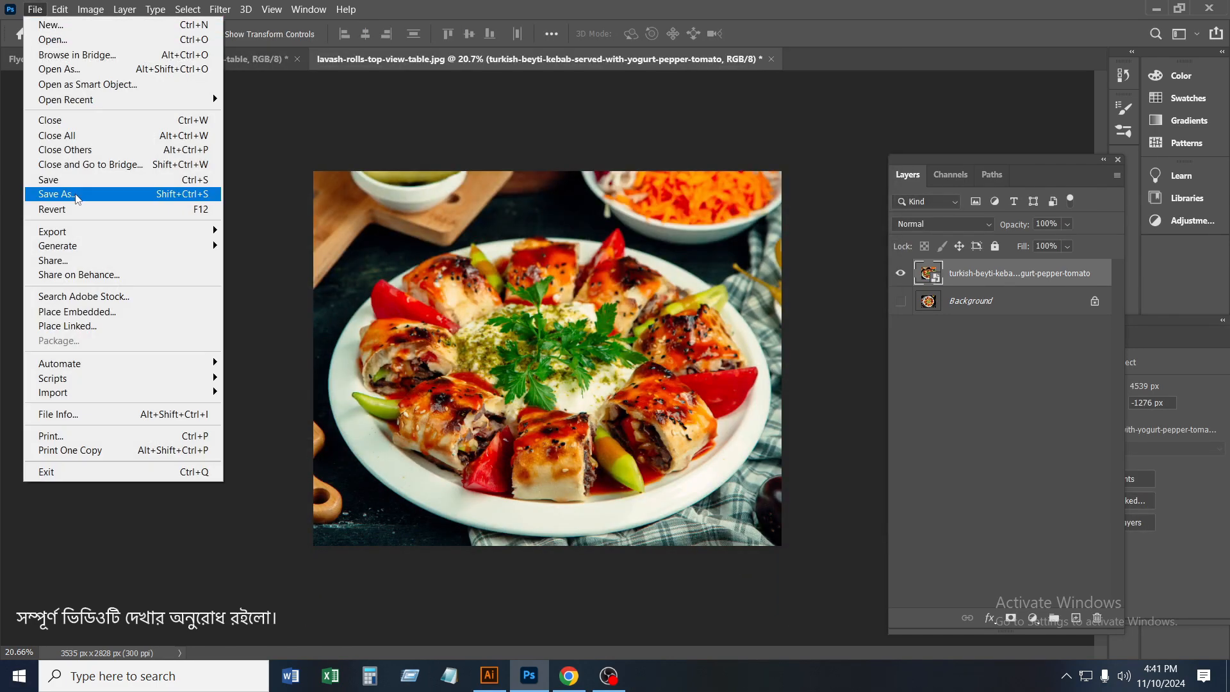
{"action": "left_click", "coordinate": [67, 176]}
{"action": "left_click", "coordinate": [707, 307]}
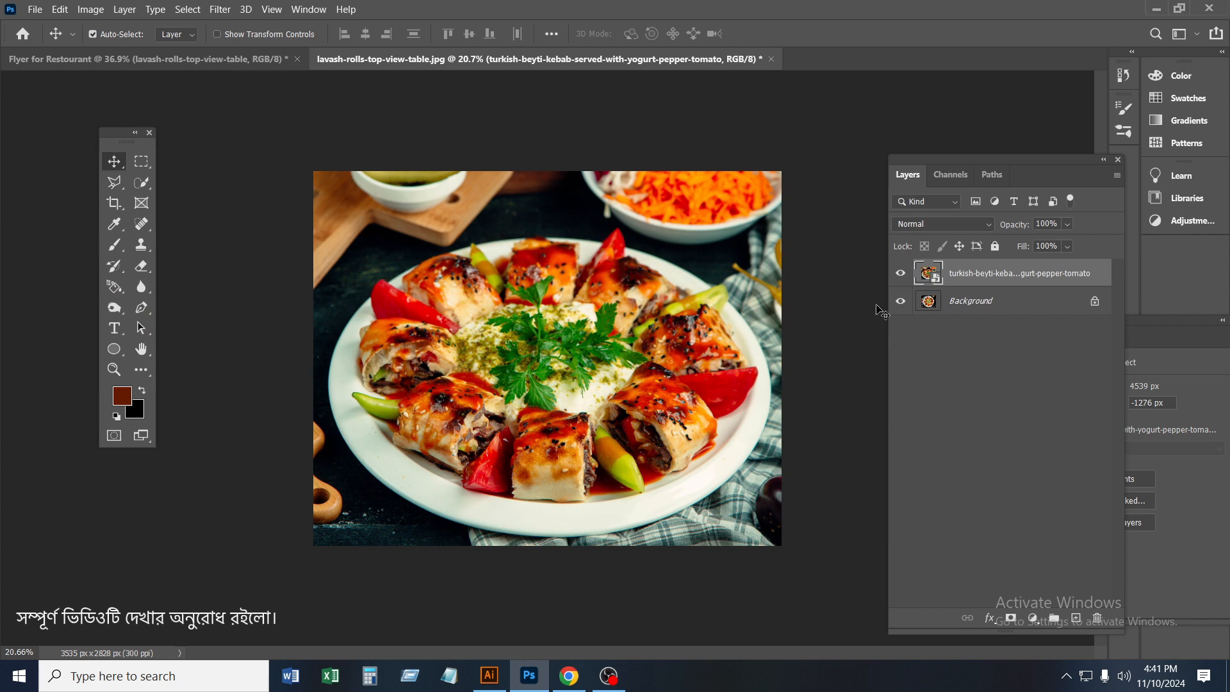
{"action": "key", "text": "ctrl+s"}
{"action": "left_click", "coordinate": [707, 301]}
Return to the flyer and close the lavash-rolls-top-view-table.jpg document without keeping its changes
{"action": "left_click", "coordinate": [248, 57]}
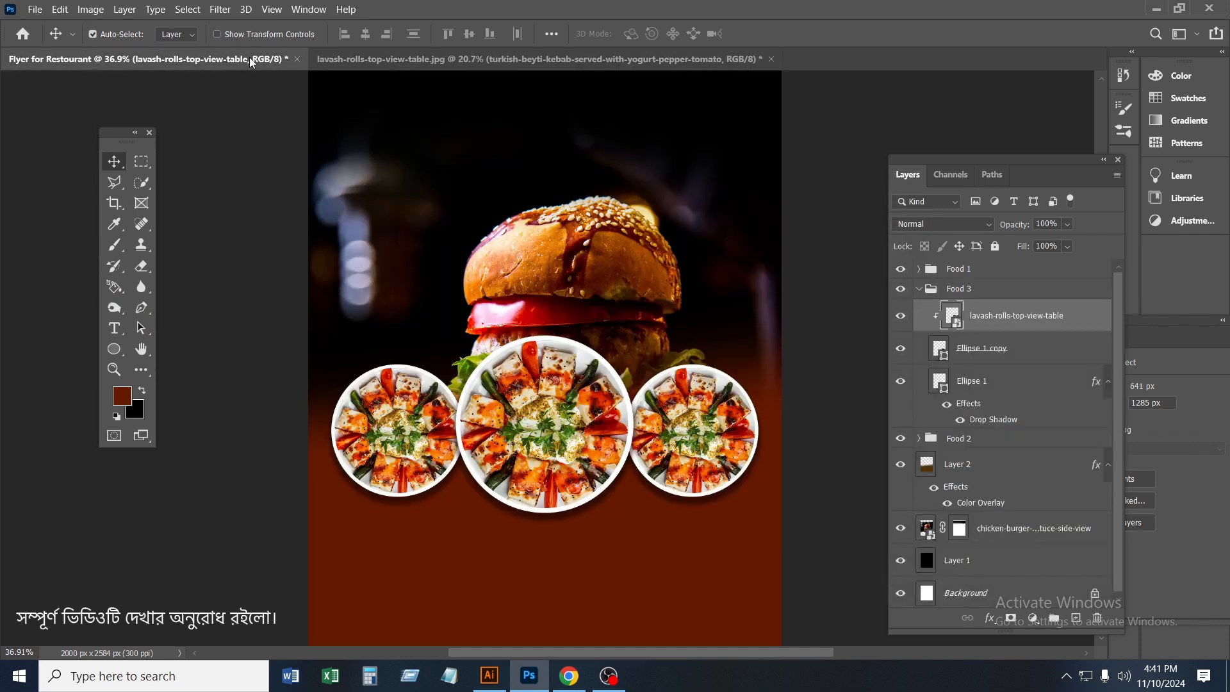
{"action": "left_click", "coordinate": [771, 59]}
{"action": "left_click", "coordinate": [654, 267]}
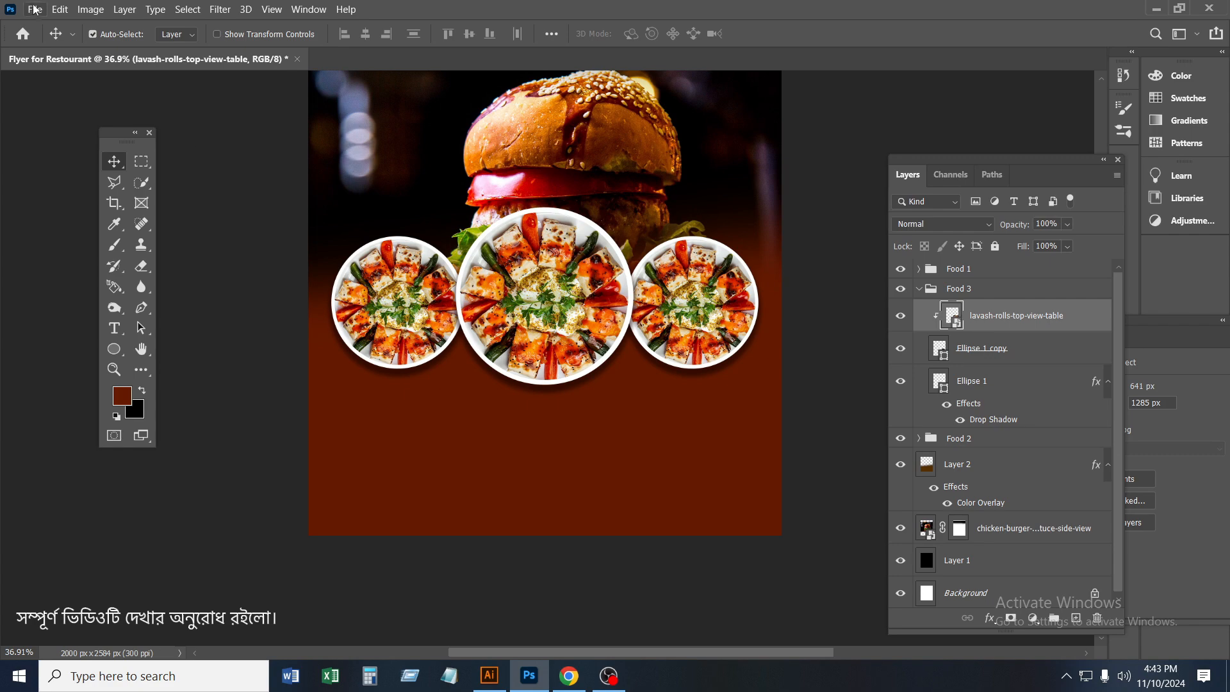
Place the turkish-beyti-kebab-served-with-yogurt-pepper-tomato photo in the Food 3 group, scale it down and position it over that group's circle
{"action": "left_click", "coordinate": [35, 8]}
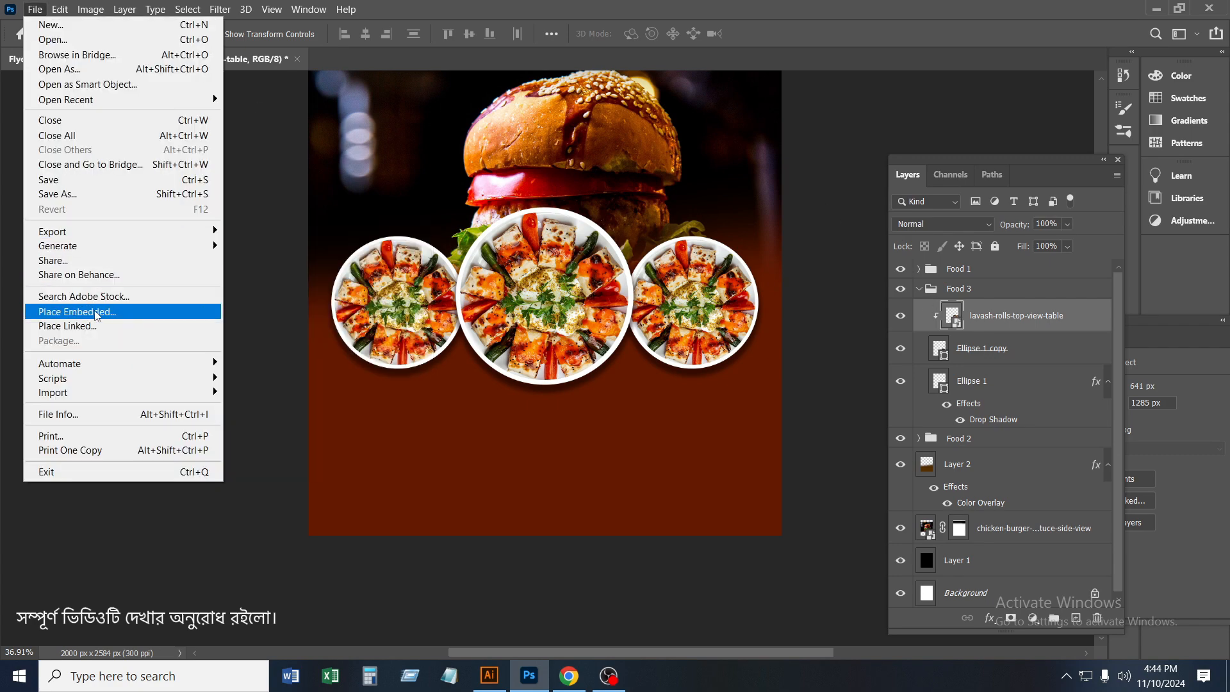
{"action": "key", "text": "Escape"}
{"action": "double_click", "coordinate": [364, 163]}
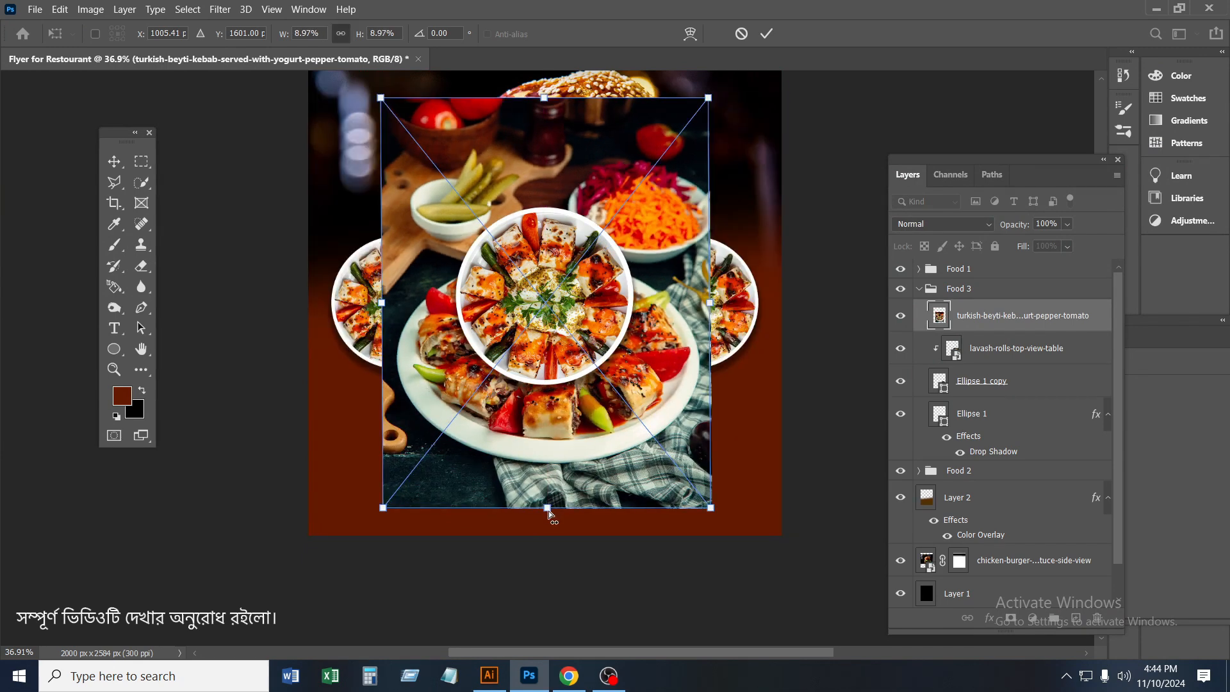
{"action": "left_click_drag", "start_coordinate": [544, 601], "coordinate": [543, 412]}
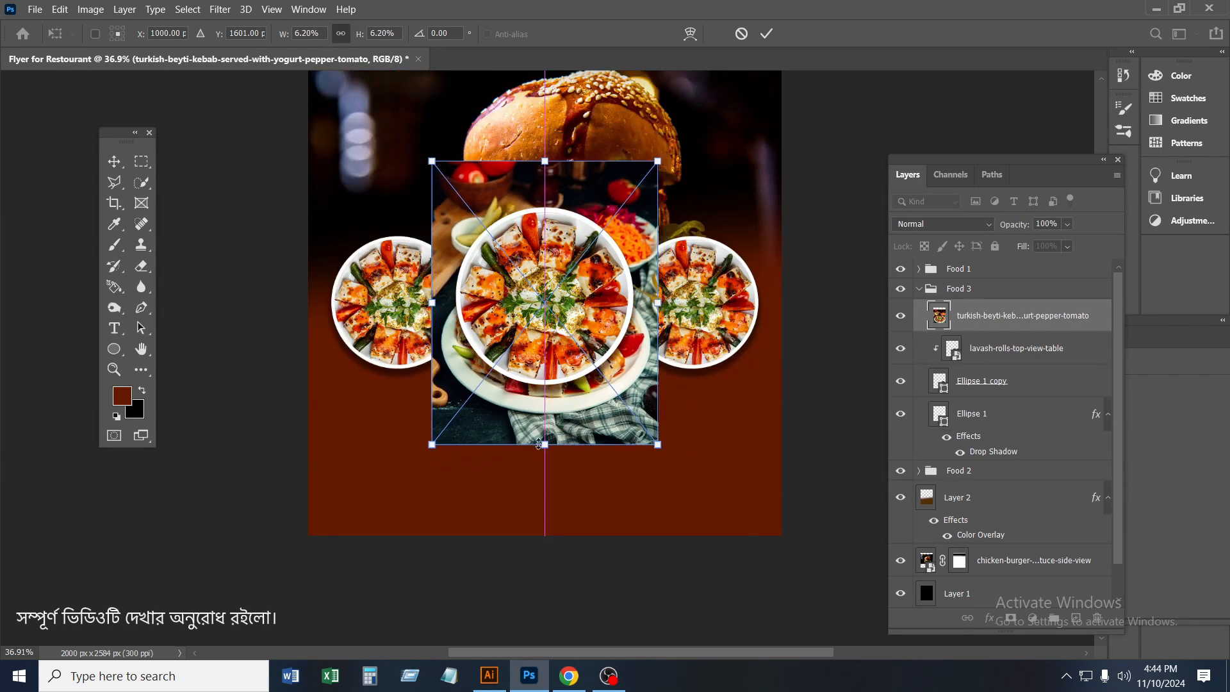
{"action": "left_click_drag", "start_coordinate": [543, 178], "coordinate": [722, 167]}
{"action": "left_click", "coordinate": [766, 35]}
{"action": "left_click_drag", "start_coordinate": [735, 336], "coordinate": [719, 324]}
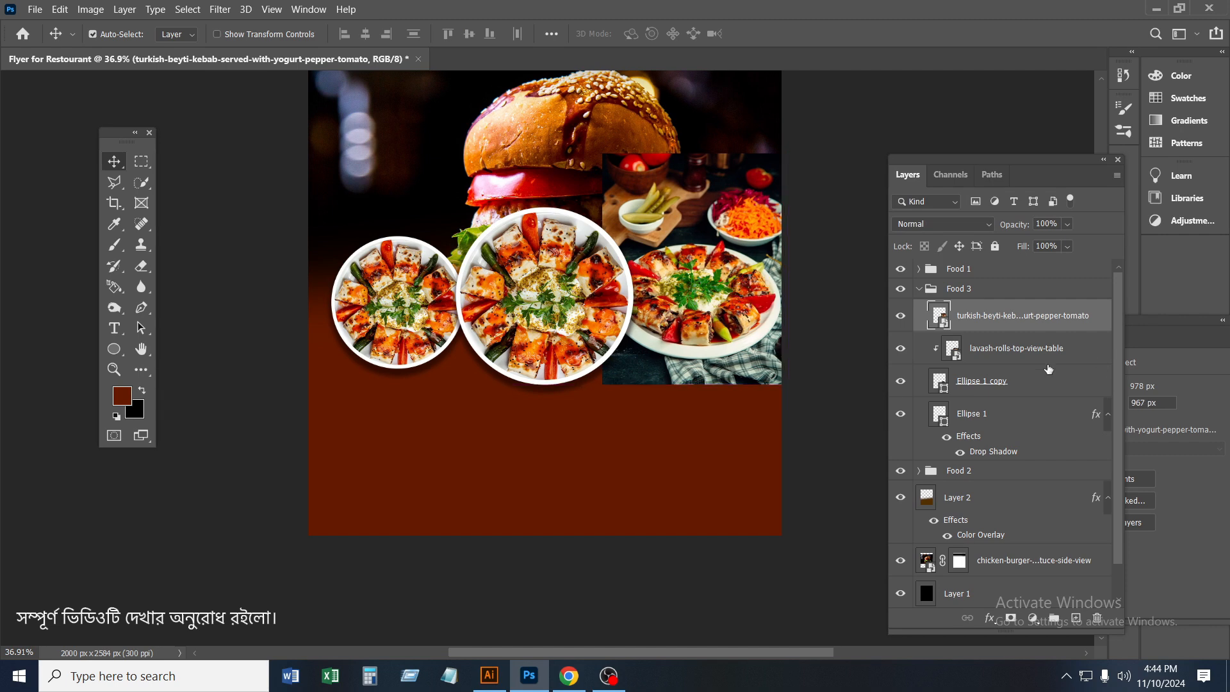
Clip the kebab photo to the Food 3 circle and delete the lavash-rolls-top-view-table layer beneath it
{"action": "right_click", "coordinate": [985, 322]}
{"action": "left_click", "coordinate": [1050, 346]}
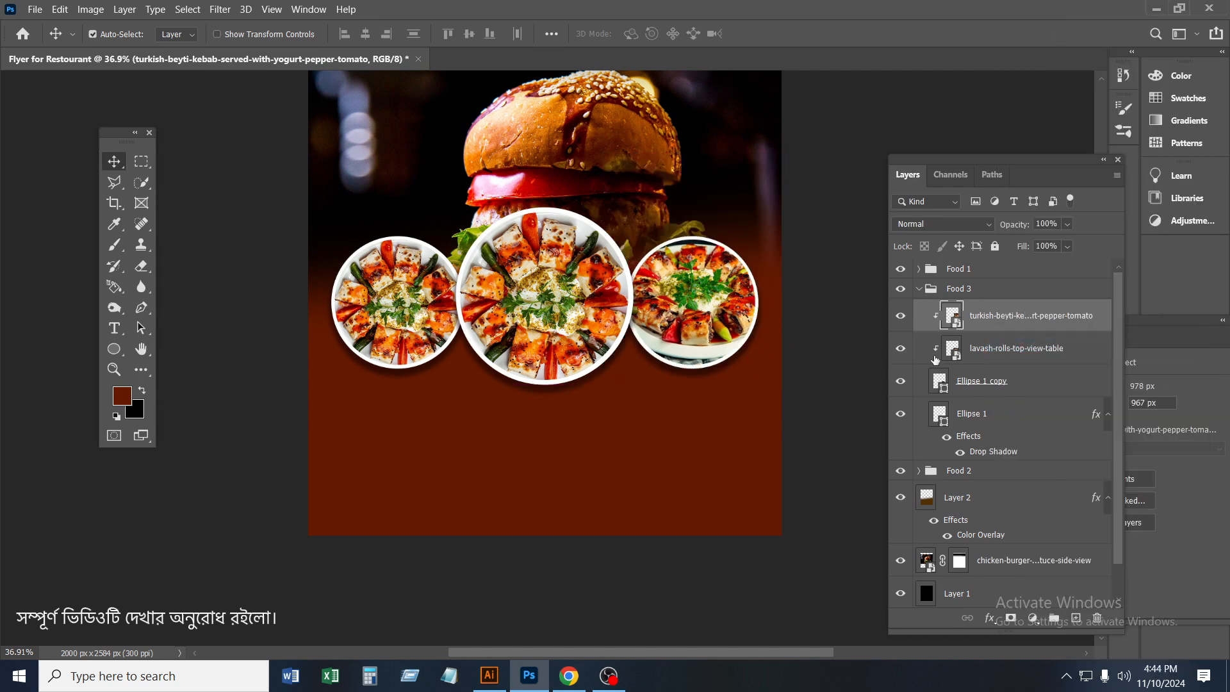
{"action": "left_click", "coordinate": [1002, 349]}
{"action": "key", "text": "Delete"}
{"action": "left_click", "coordinate": [1005, 323]}
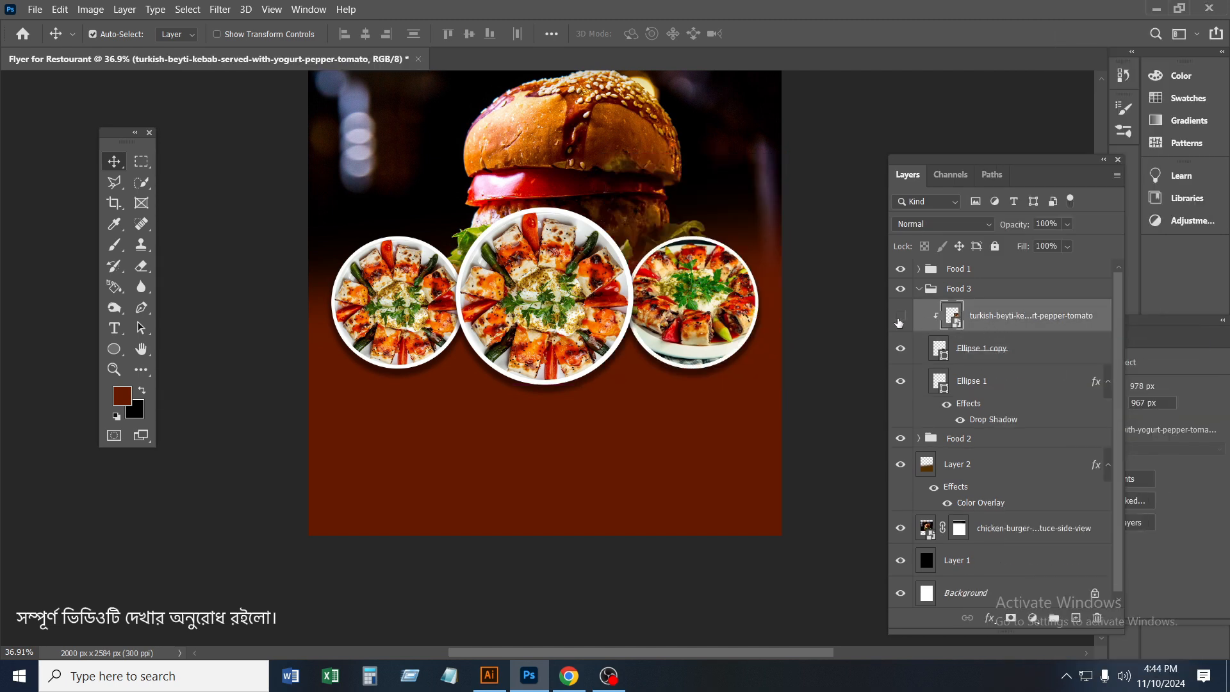
Scale the clipped kebab photo to 5.56% and move it so the dish fills the Food 3 circle
{"action": "scroll", "coordinate": [667, 308], "scroll_direction": "up", "scroll_amount": 2}
{"action": "key", "text": "ctrl+t"}
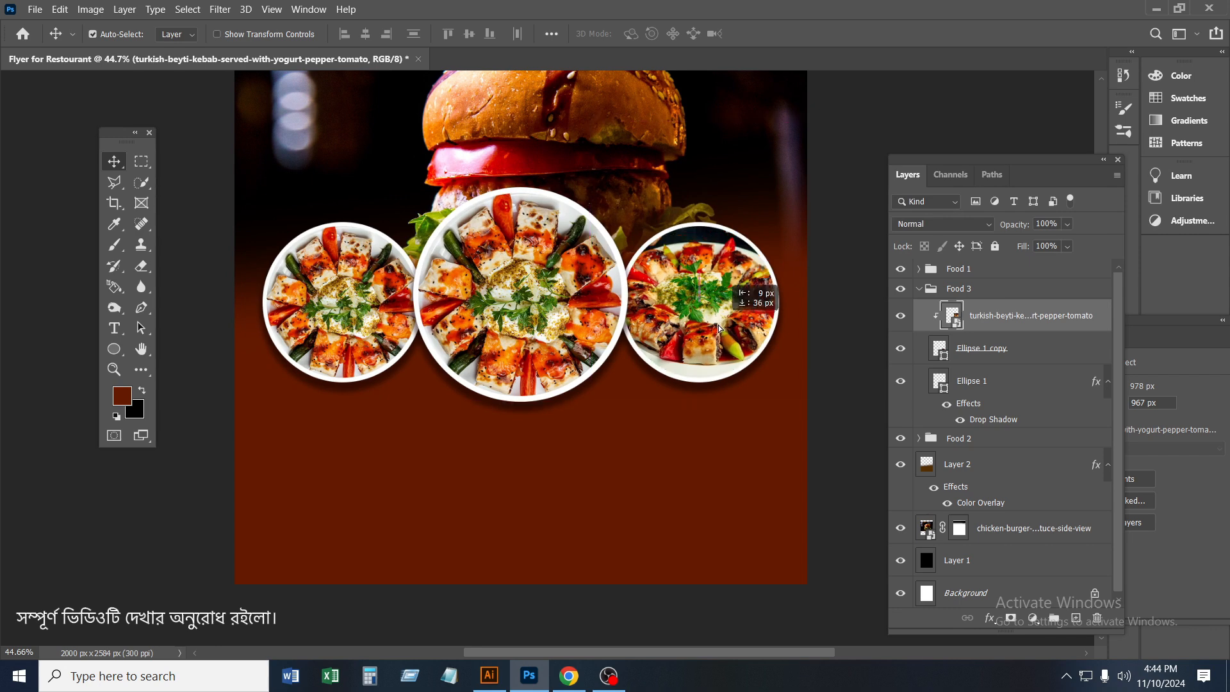
{"action": "left_click_drag", "start_coordinate": [704, 427], "coordinate": [700, 438]}
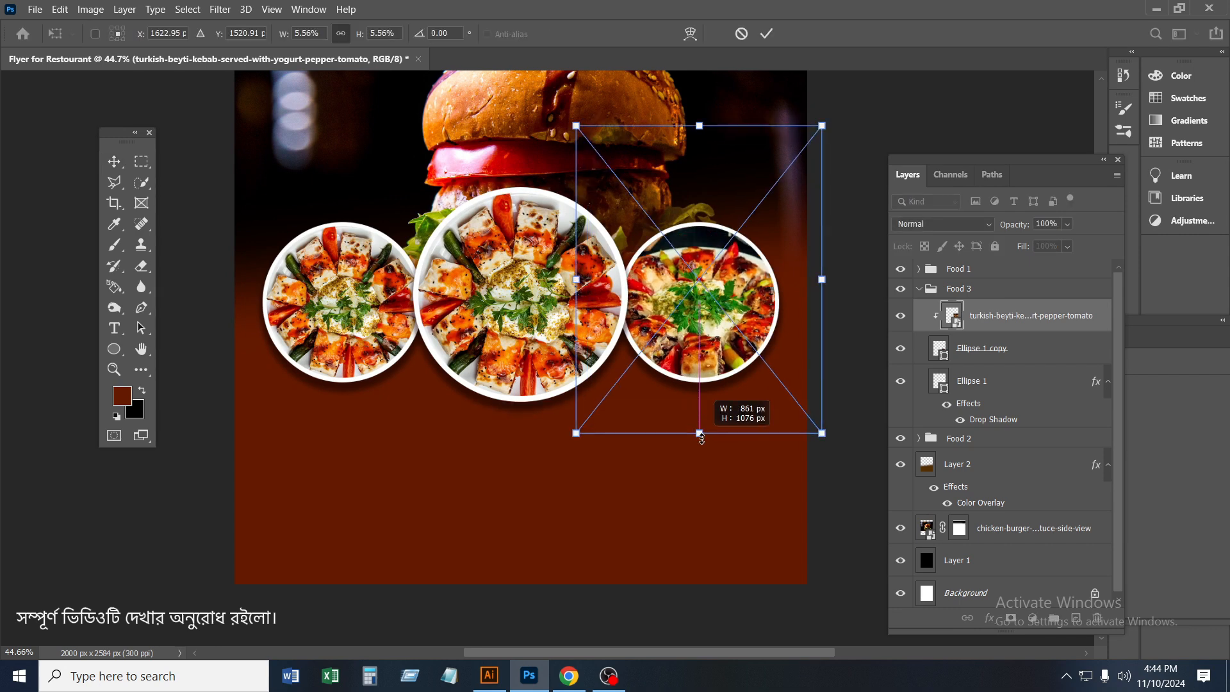
{"action": "left_click_drag", "start_coordinate": [707, 364], "coordinate": [708, 349]}
{"action": "left_click", "coordinate": [768, 36]}
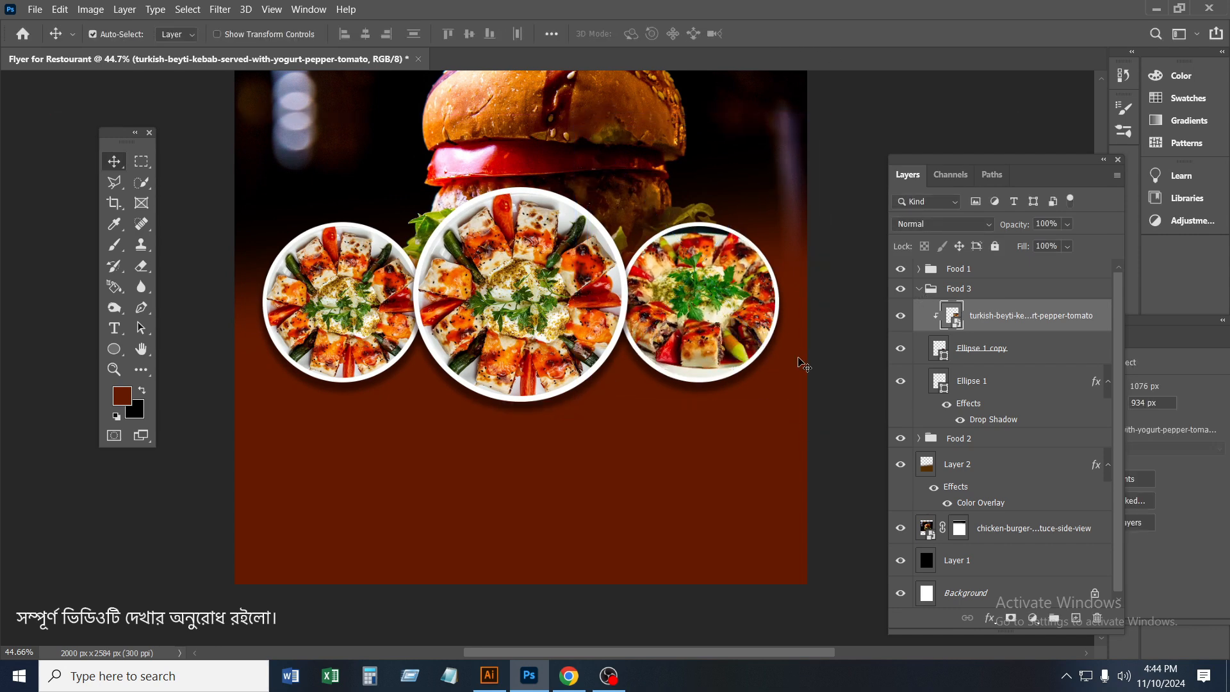
Collapse the Food 3 group, expand Food 2 and select its lavash-rolls-top-view-table layer
{"action": "scroll", "coordinate": [885, 387], "scroll_direction": "down", "scroll_amount": 2}
{"action": "left_click", "coordinate": [916, 292]}
{"action": "left_click", "coordinate": [917, 290]}
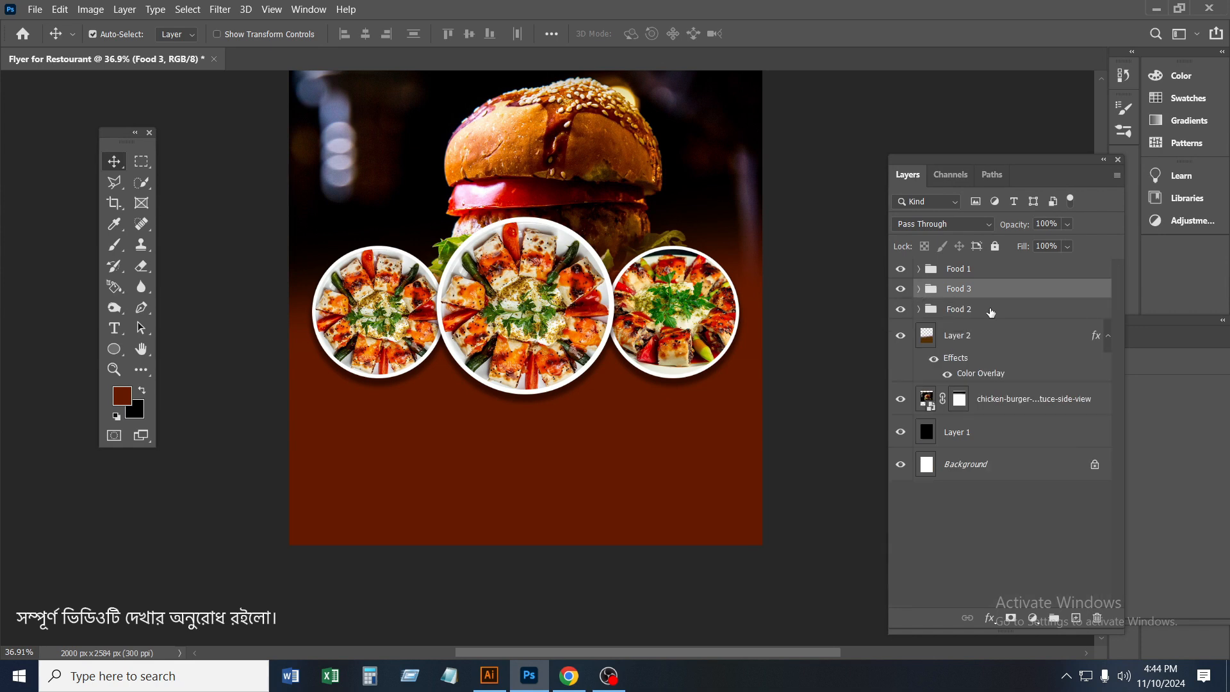
{"action": "left_click", "coordinate": [991, 310]}
{"action": "left_click", "coordinate": [901, 310]}
{"action": "left_click", "coordinate": [901, 310]}
{"action": "left_click", "coordinate": [919, 310]}
{"action": "left_click", "coordinate": [1012, 341]}
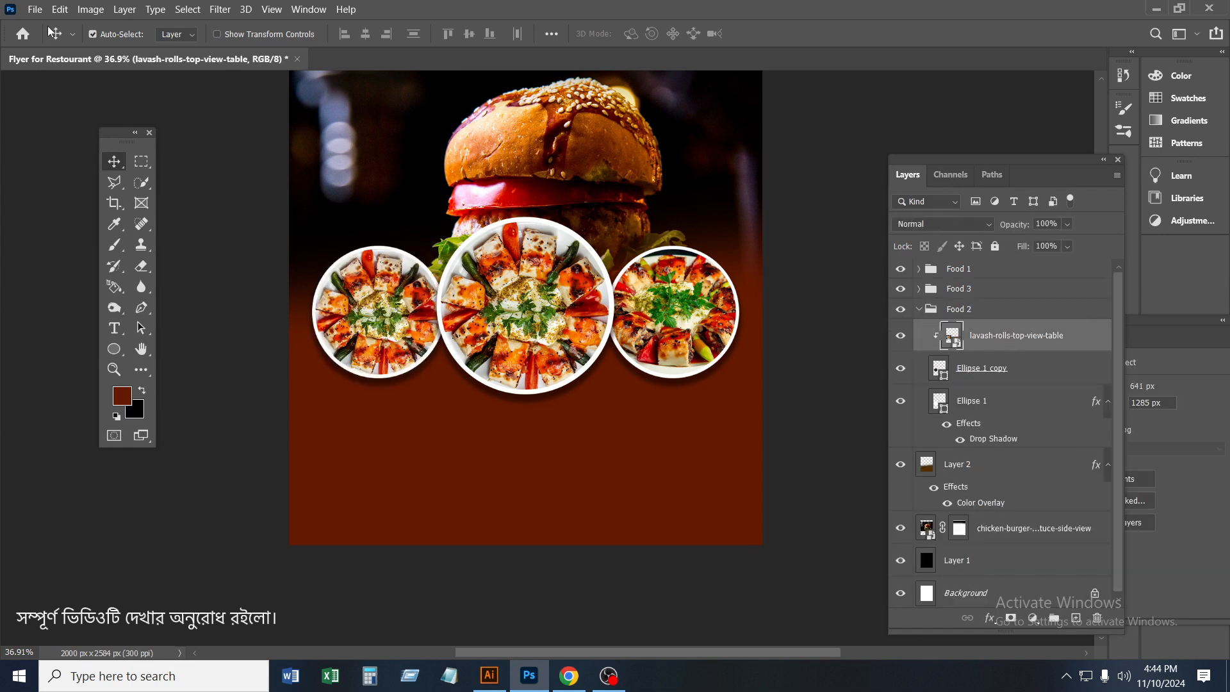
Place the crispy-tubtim-fish-salad-thai-food-herb photo in the Food 2 group, scaled to 34.41% and positioned over that group's circle
{"action": "left_click", "coordinate": [35, 9]}
{"action": "left_click", "coordinate": [90, 310]}
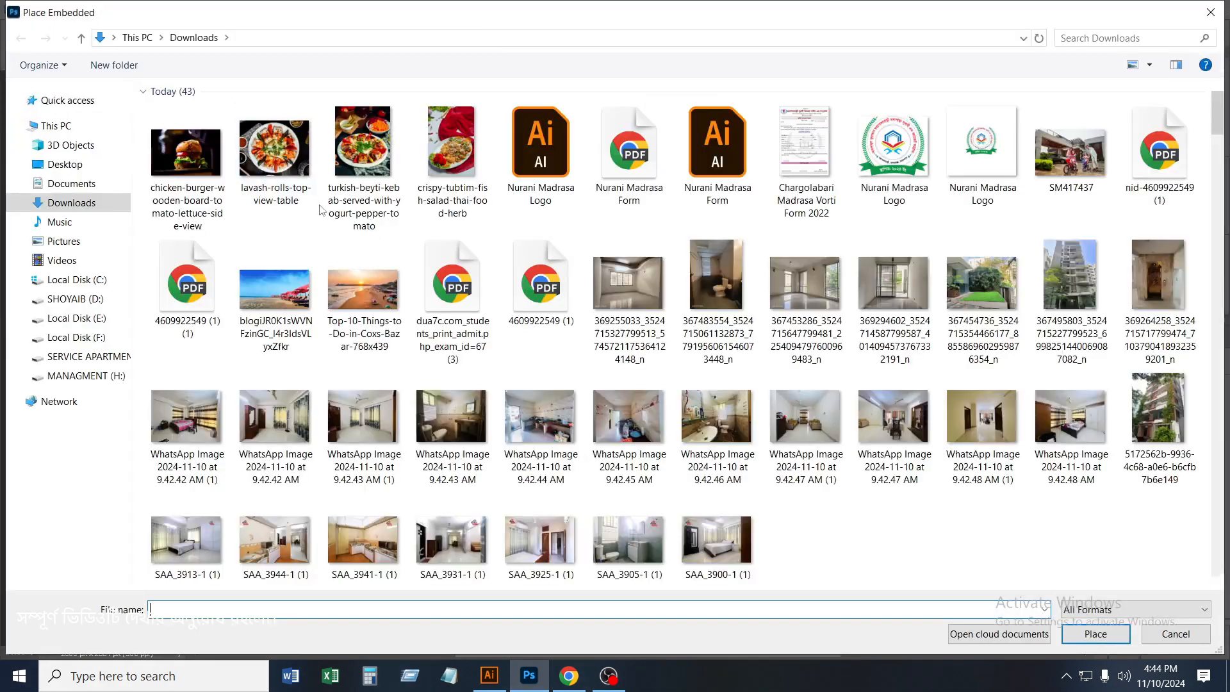
{"action": "left_click", "coordinate": [451, 144]}
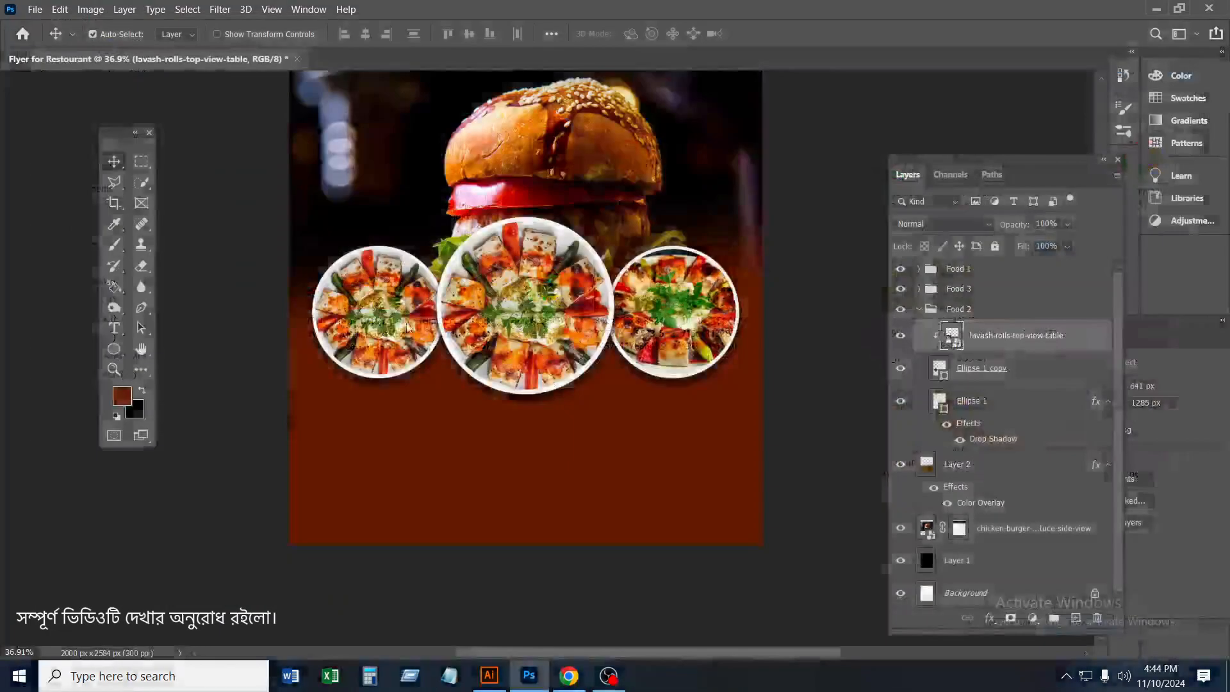
{"action": "left_click_drag", "start_coordinate": [525, 577], "coordinate": [374, 344]}
{"action": "left_click", "coordinate": [766, 34]}
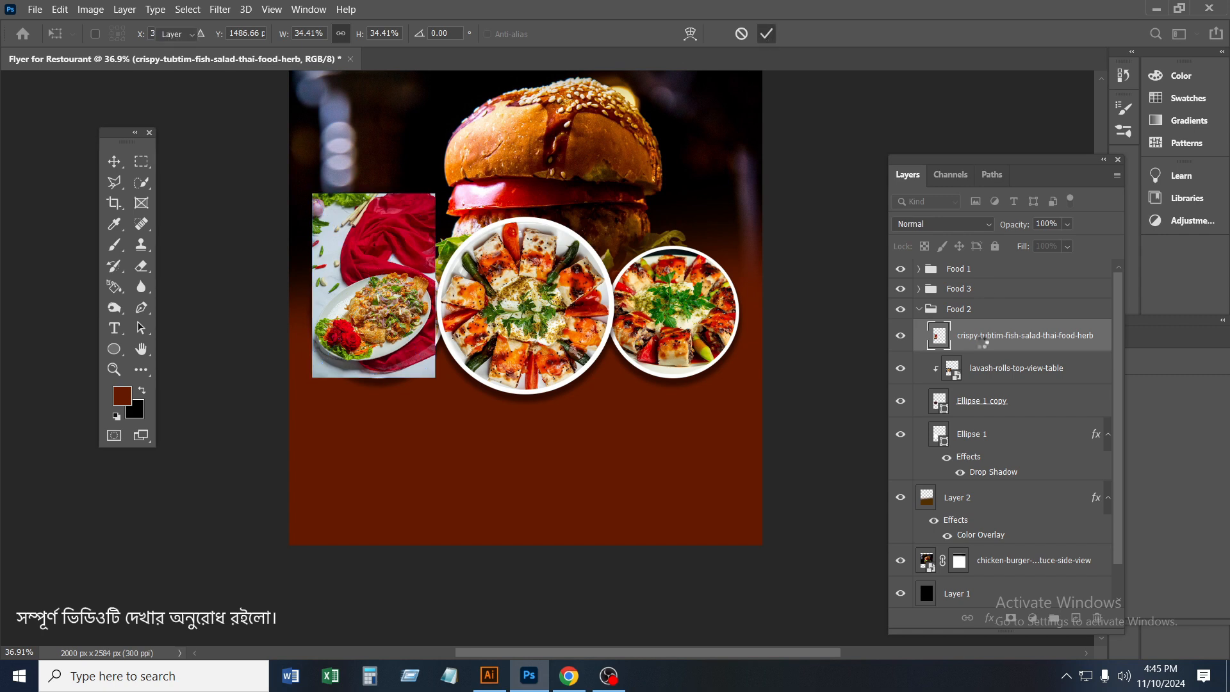
Clip the fish salad photo to the Food 2 circle and delete the lavash-rolls-top-view-table layer from that group
{"action": "right_click", "coordinate": [987, 339]}
{"action": "left_click", "coordinate": [1066, 346]}
{"action": "right_click", "coordinate": [1009, 376]}
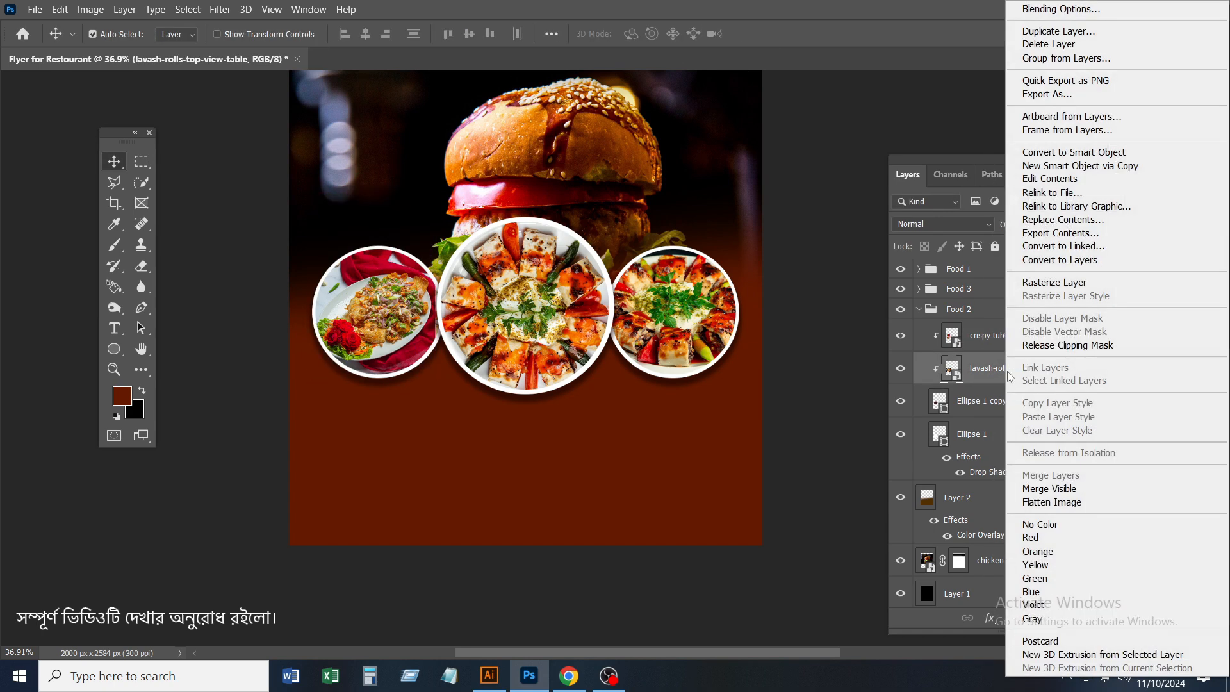
{"action": "left_click", "coordinate": [1048, 44]}
{"action": "key", "text": "Return"}
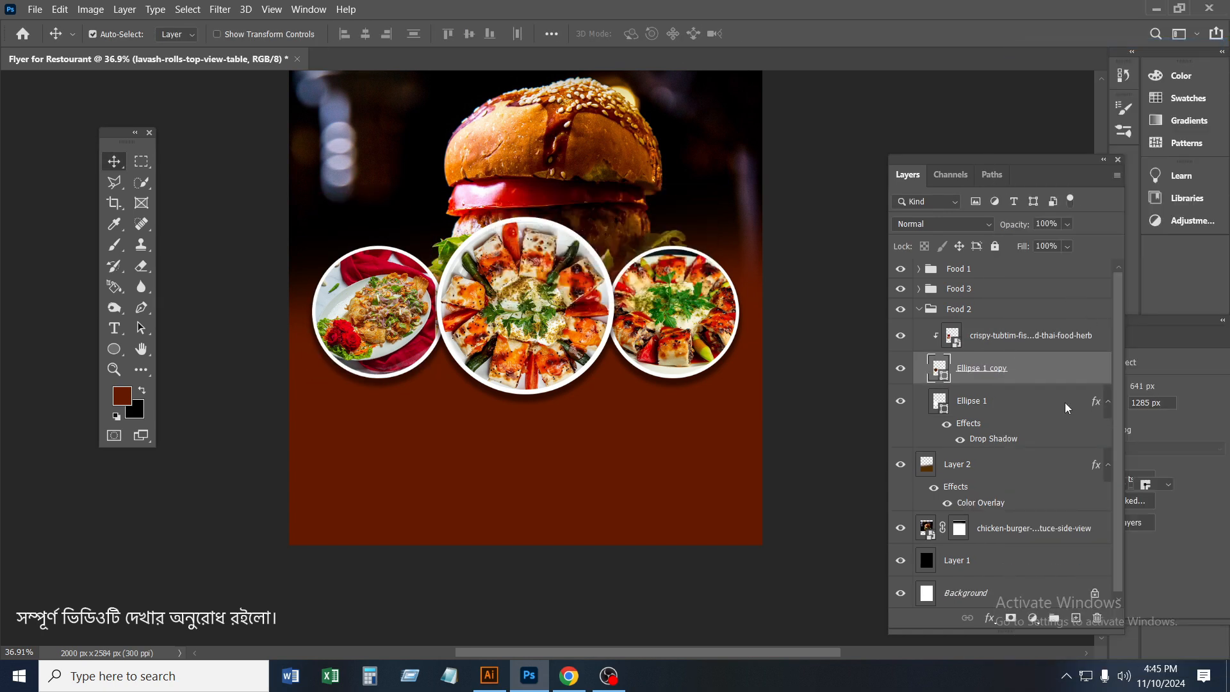
Enlarge the clipped fish salad photo and shift it so the plate fills the Food 2 circle
{"action": "left_click", "coordinate": [584, 342]}
{"action": "key", "text": "ctrl+t"}
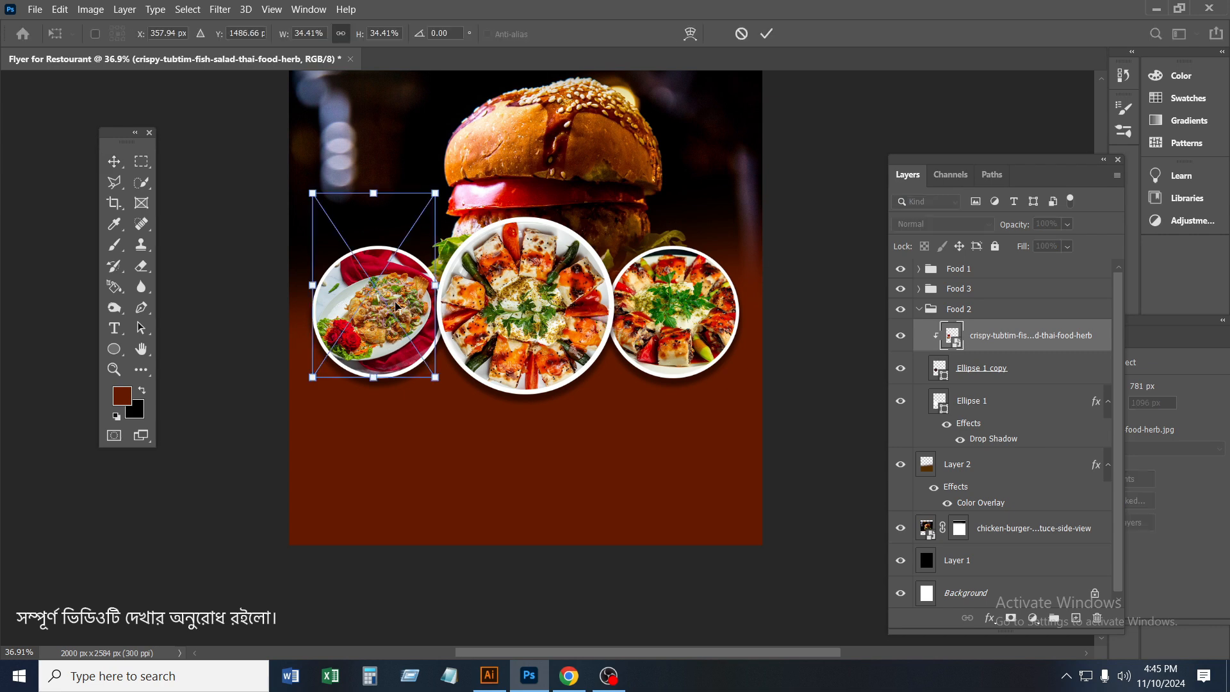
{"action": "mouse_move", "coordinate": [375, 412]}
{"action": "left_mouse_down"}
{"action": "mouse_move", "coordinate": [372, 423]}
{"action": "mouse_move", "coordinate": [369, 346]}
{"action": "mouse_move", "coordinate": [372, 434]}
{"action": "mouse_move", "coordinate": [373, 397]}
{"action": "left_mouse_up"}
{"action": "left_click_drag", "start_coordinate": [384, 345], "coordinate": [385, 341]}
{"action": "left_click", "coordinate": [766, 33]}
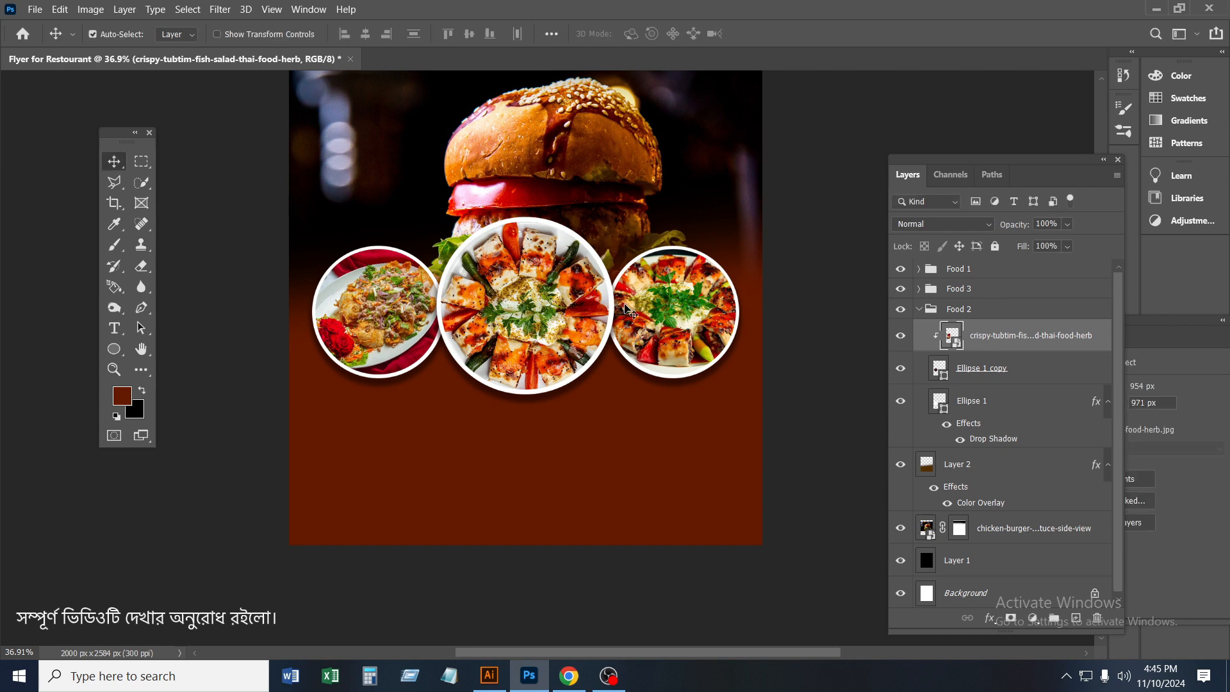
{"action": "scroll", "coordinate": [703, 332], "scroll_direction": "left", "scroll_amount": 1}
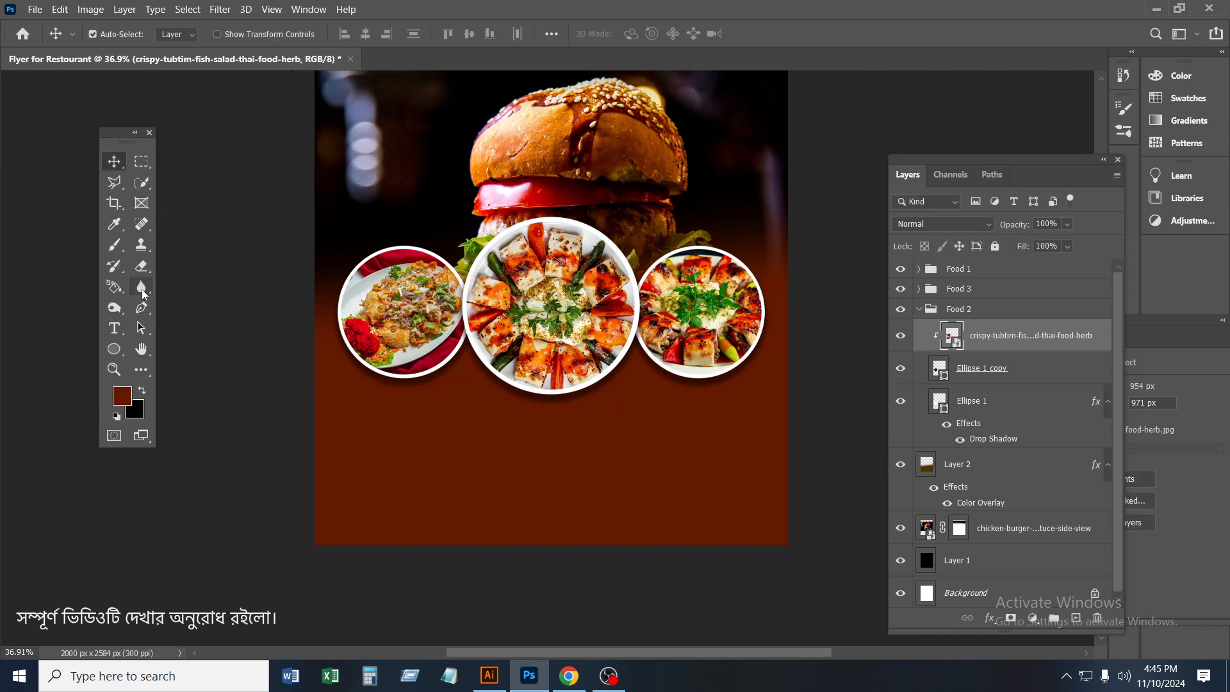
Collapse the Food 2 group, identify the Food groups by toggling their visibility, and select the lavash photo layer inside Food 1
{"action": "left_click", "coordinate": [920, 309]}
{"action": "left_click", "coordinate": [901, 309]}
{"action": "left_click", "coordinate": [901, 309]}
{"action": "left_click", "coordinate": [900, 289]}
{"action": "left_click", "coordinate": [900, 289]}
{"action": "left_click", "coordinate": [898, 270]}
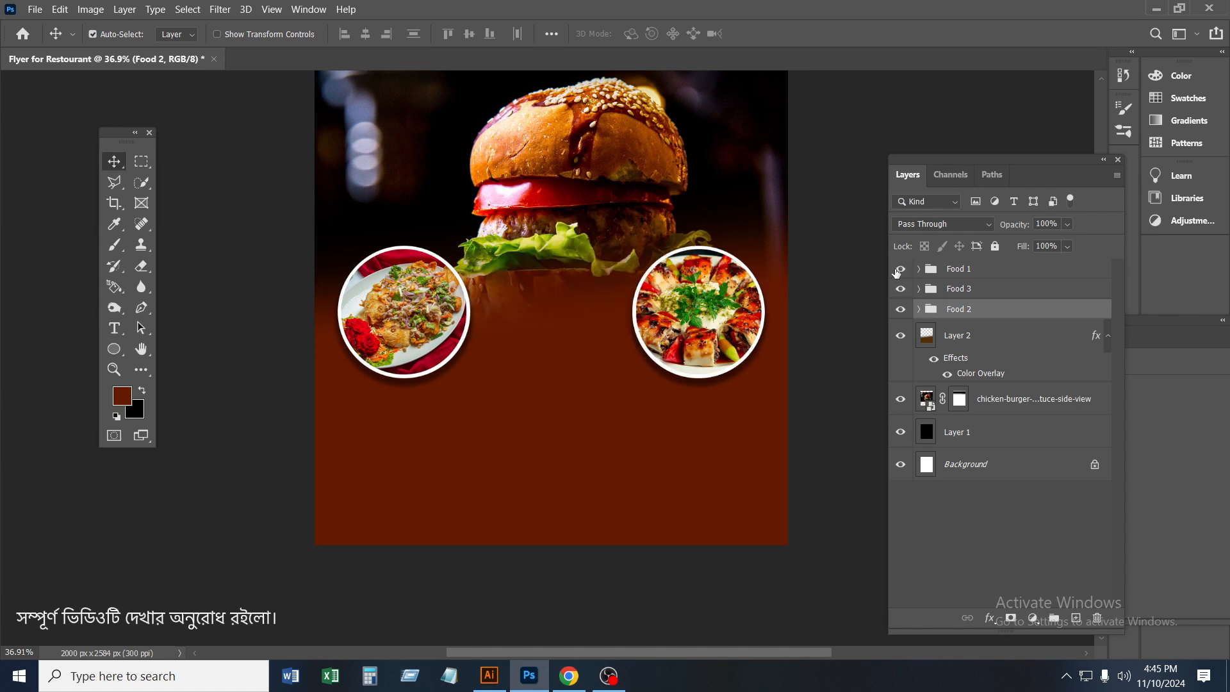
{"action": "left_click", "coordinate": [900, 270]}
{"action": "left_click", "coordinate": [919, 269]}
{"action": "left_click", "coordinate": [996, 296]}
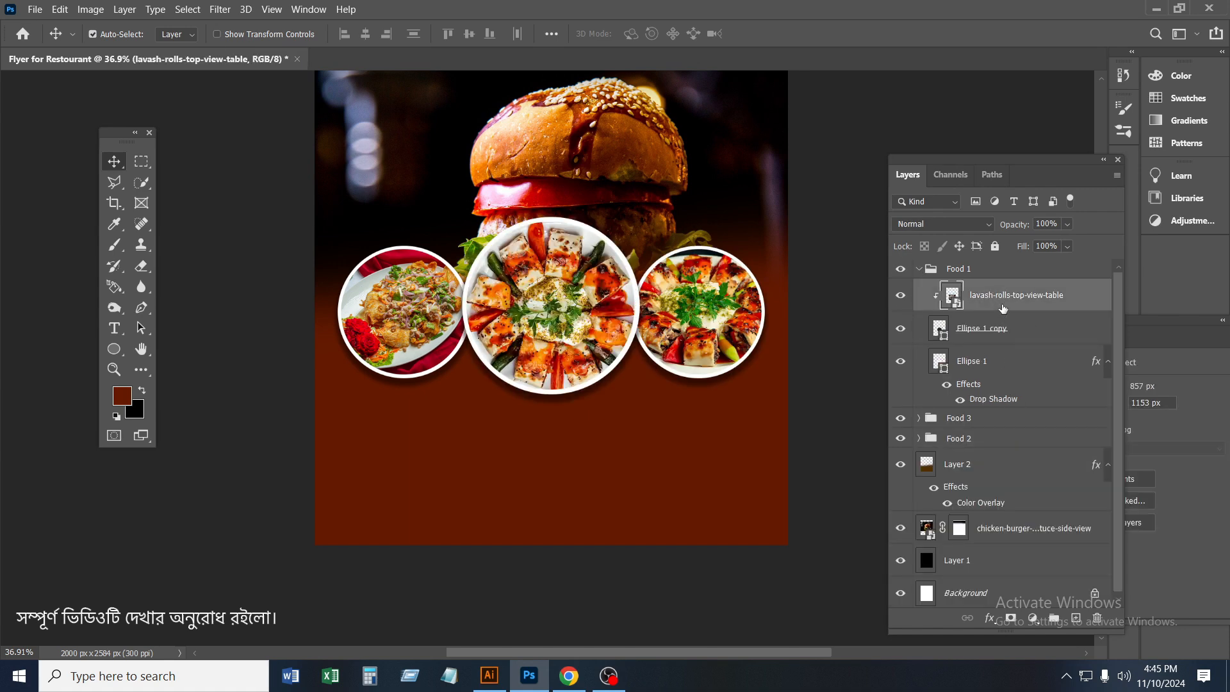
Add a new layer in the Food 1 group and draw a circle about 197 px wide over the large plate's lower-left edge
{"action": "left_click", "coordinate": [1078, 618]}
{"action": "left_click", "coordinate": [114, 348]}
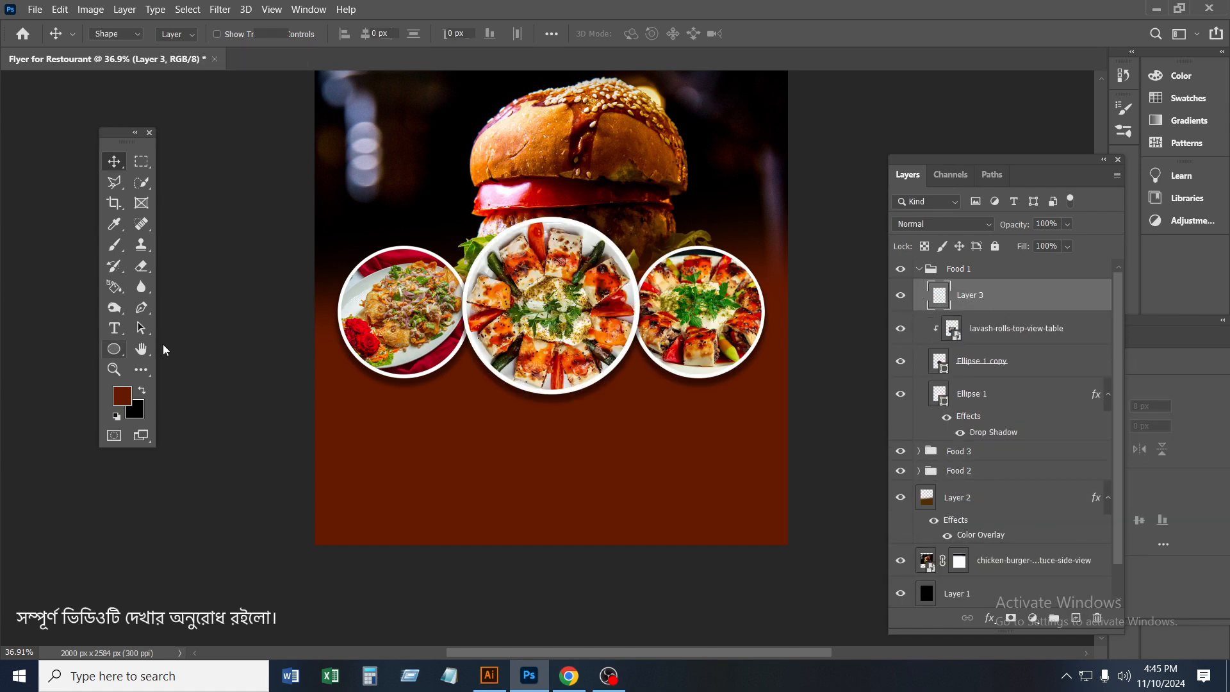
{"action": "scroll", "coordinate": [541, 379], "scroll_direction": "up", "scroll_amount": 1}
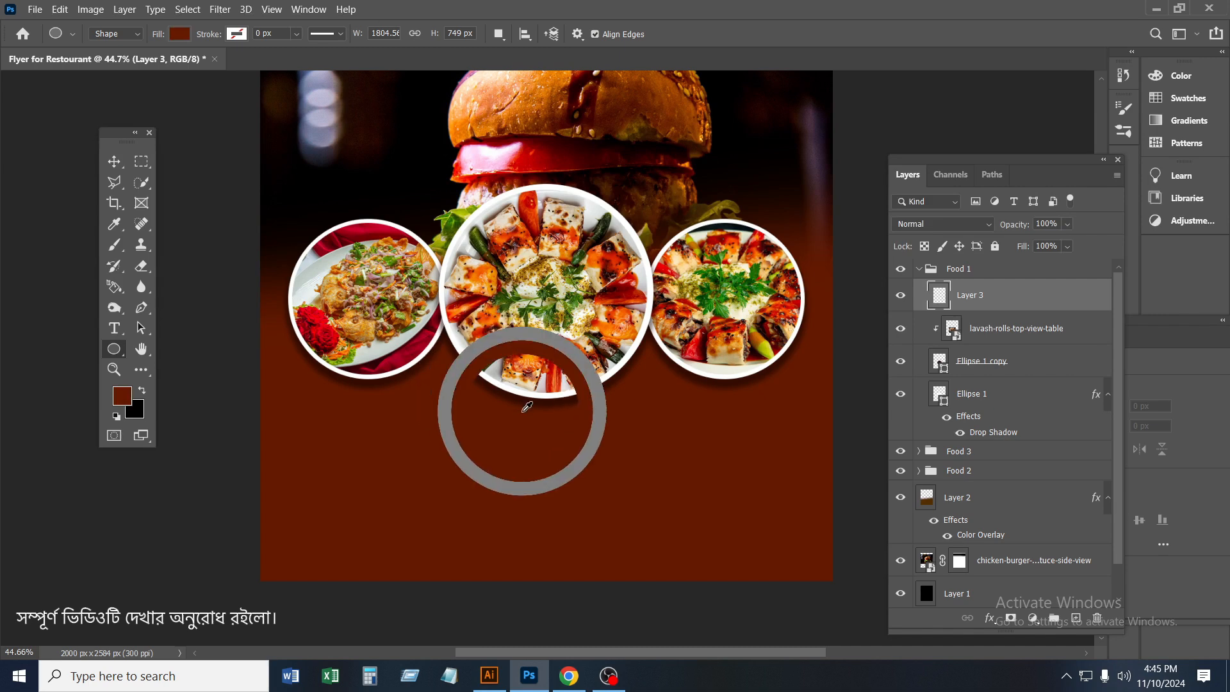
{"action": "mouse_move", "coordinate": [493, 376]}
{"action": "left_mouse_down"}
{"action": "mouse_move", "coordinate": [552, 433]}
{"action": "mouse_move", "coordinate": [472, 352]}
{"action": "mouse_move", "coordinate": [503, 390]}
{"action": "left_mouse_up"}
{"action": "left_click", "coordinate": [110, 166]}
Change the small circle's fill to an orange sampled from the food photo
{"action": "double_click", "coordinate": [939, 296]}
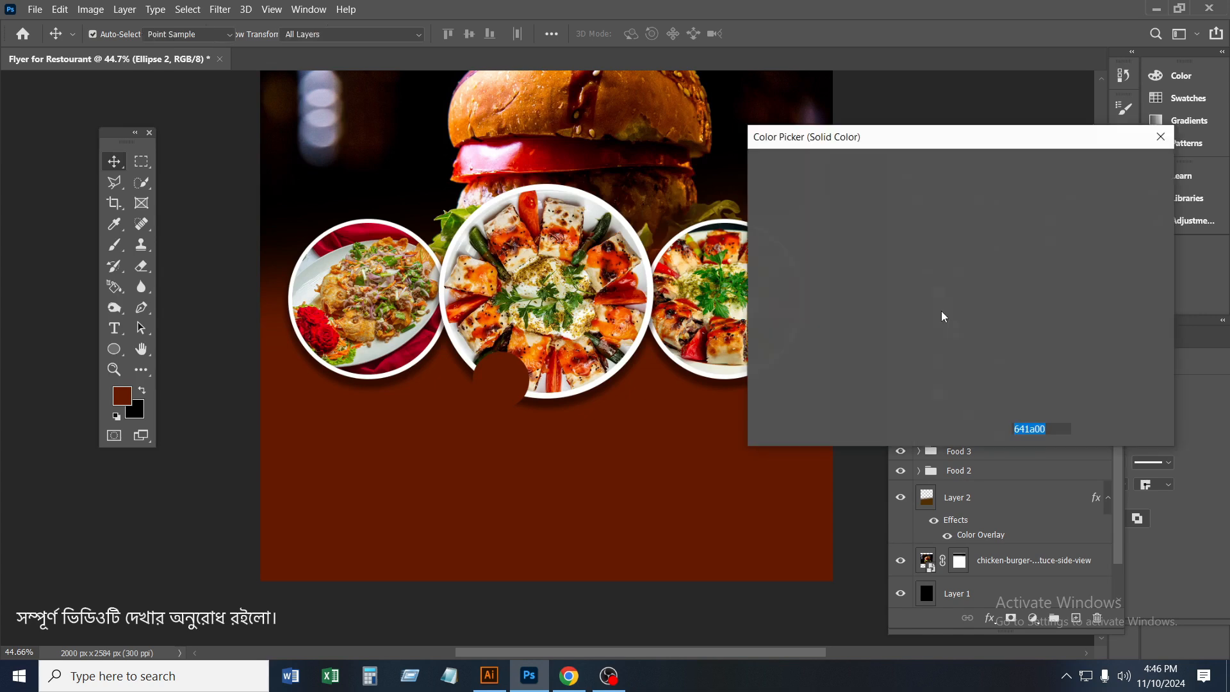
{"action": "left_click", "coordinate": [909, 186]}
{"action": "left_click_drag", "start_coordinate": [909, 185], "coordinate": [870, 178]}
{"action": "left_click_drag", "start_coordinate": [980, 369], "coordinate": [980, 357]}
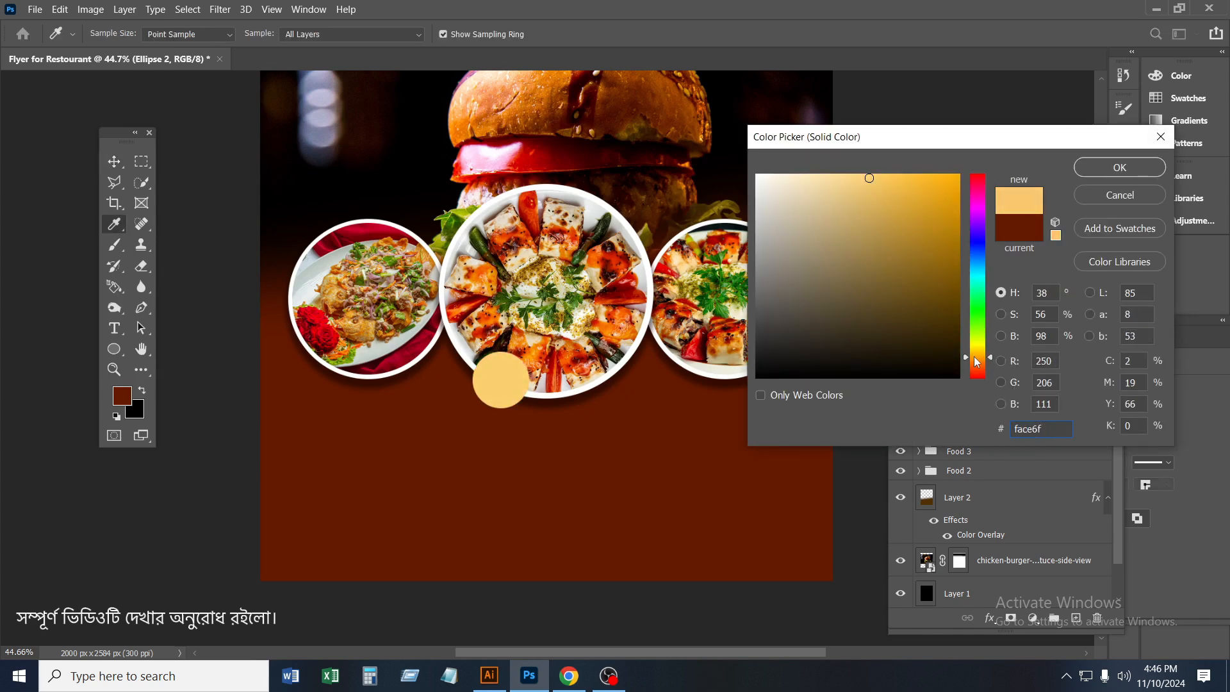
{"action": "mouse_move", "coordinate": [948, 182]}
{"action": "left_mouse_down"}
{"action": "mouse_move", "coordinate": [960, 208]}
{"action": "mouse_move", "coordinate": [959, 183]}
{"action": "left_mouse_up"}
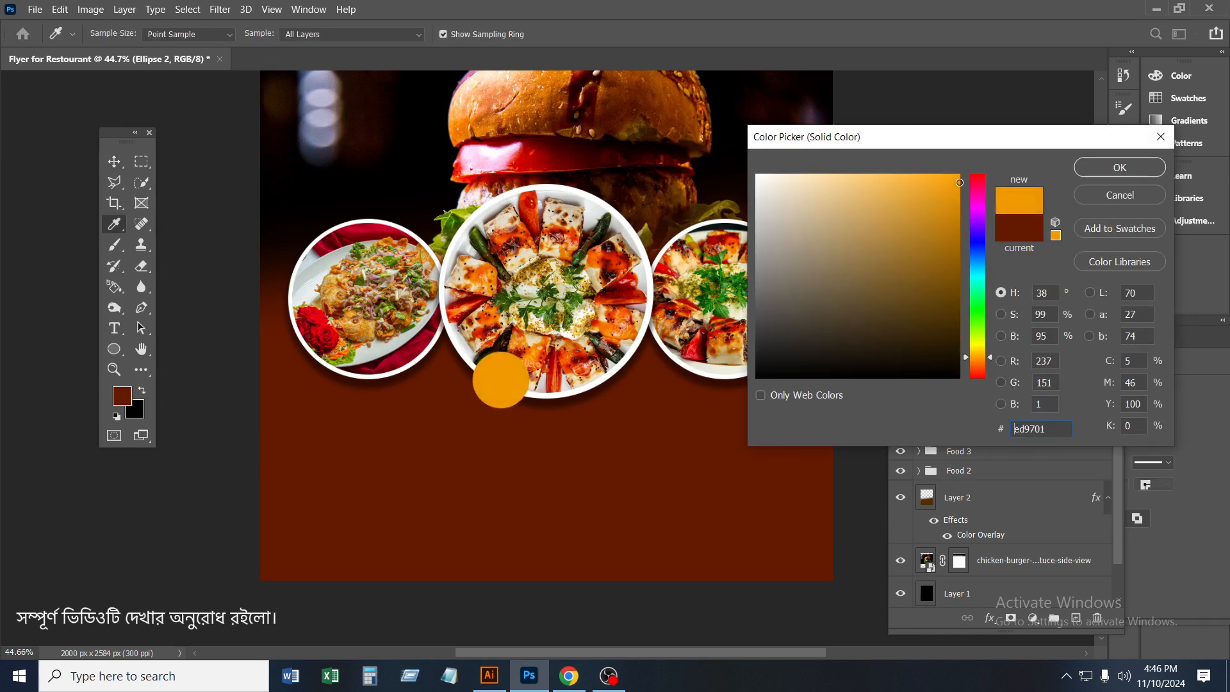
{"action": "left_click", "coordinate": [538, 346]}
{"action": "left_click", "coordinate": [1129, 175]}
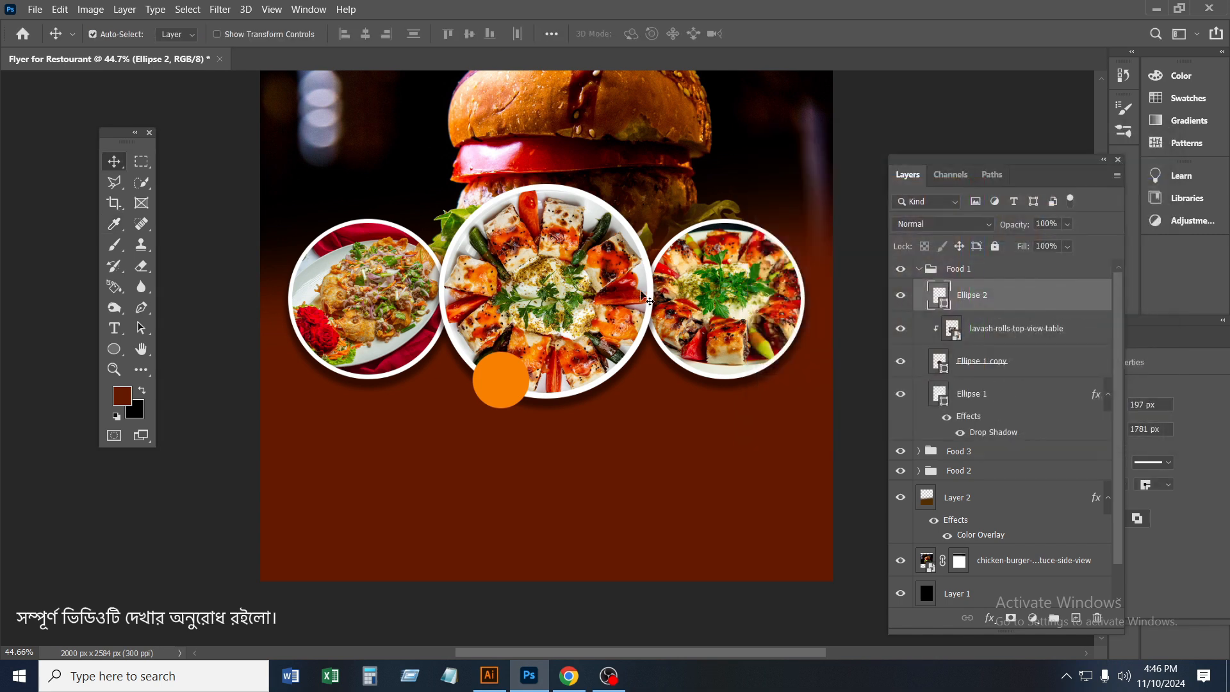
{"action": "scroll", "coordinate": [410, 371], "scroll_direction": "left", "scroll_amount": 2}
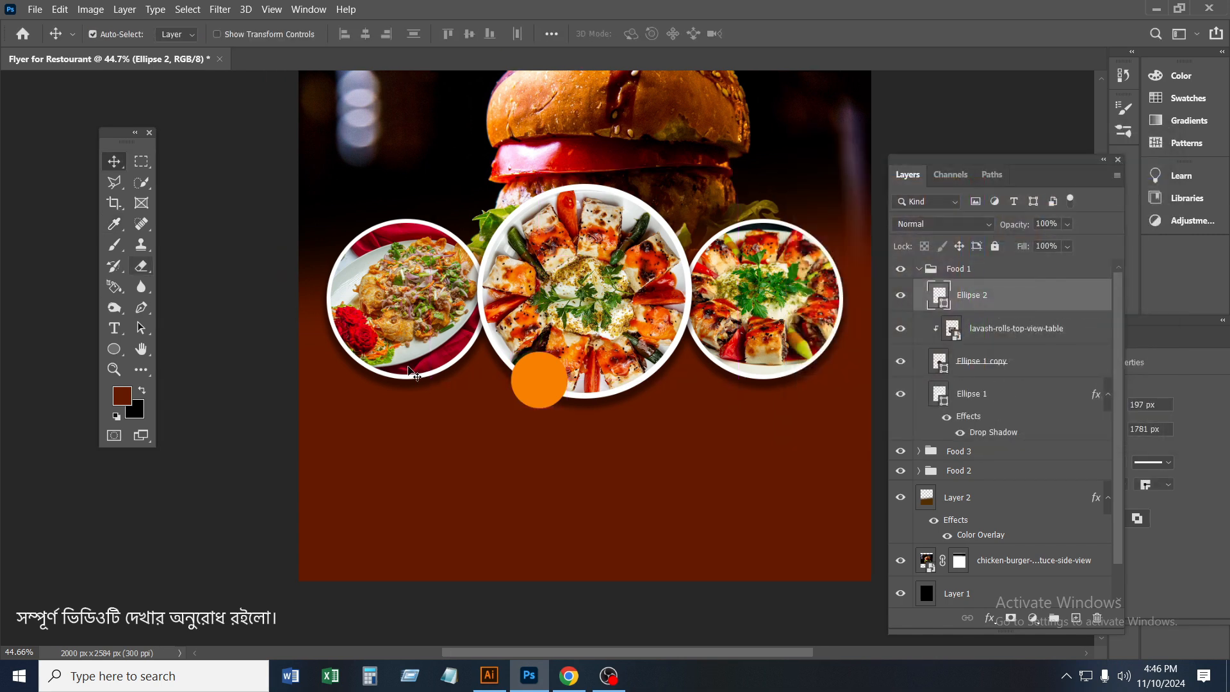
Add a white 4 px outside stroke to the small orange circle as a layer style
{"action": "right_click", "coordinate": [967, 304]}
{"action": "left_click", "coordinate": [954, 11]}
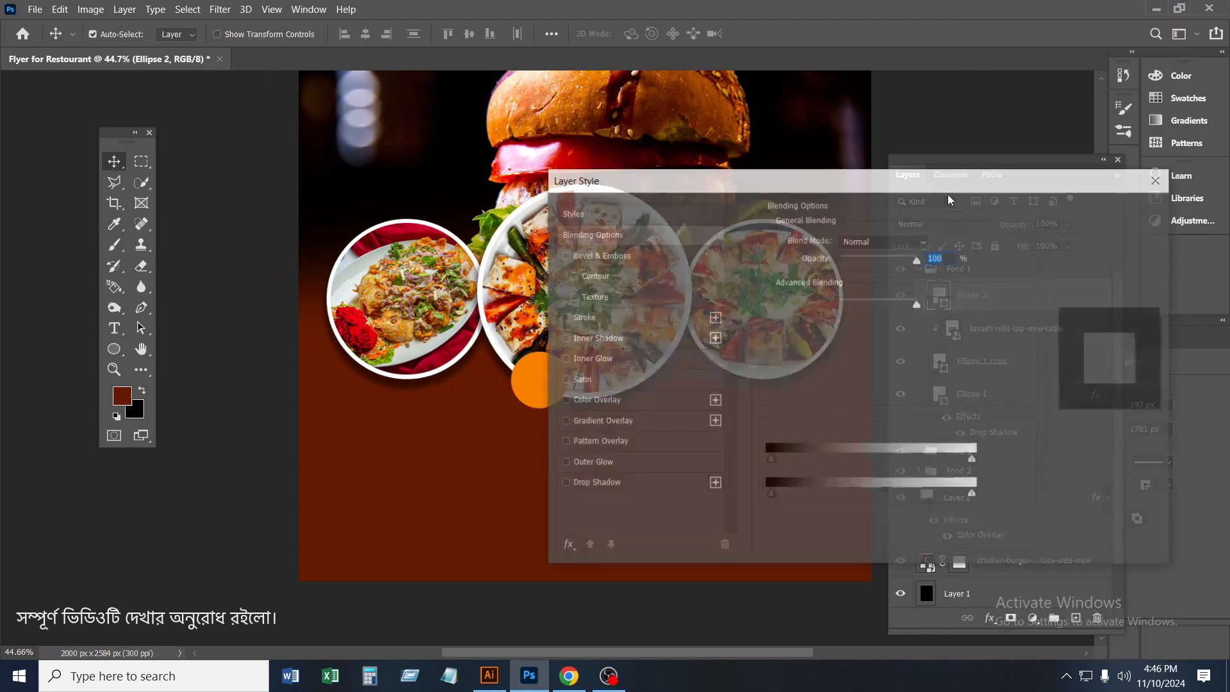
{"action": "left_click_drag", "start_coordinate": [837, 184], "coordinate": [873, 169]}
{"action": "left_click", "coordinate": [772, 304]}
{"action": "left_click", "coordinate": [1040, 301]}
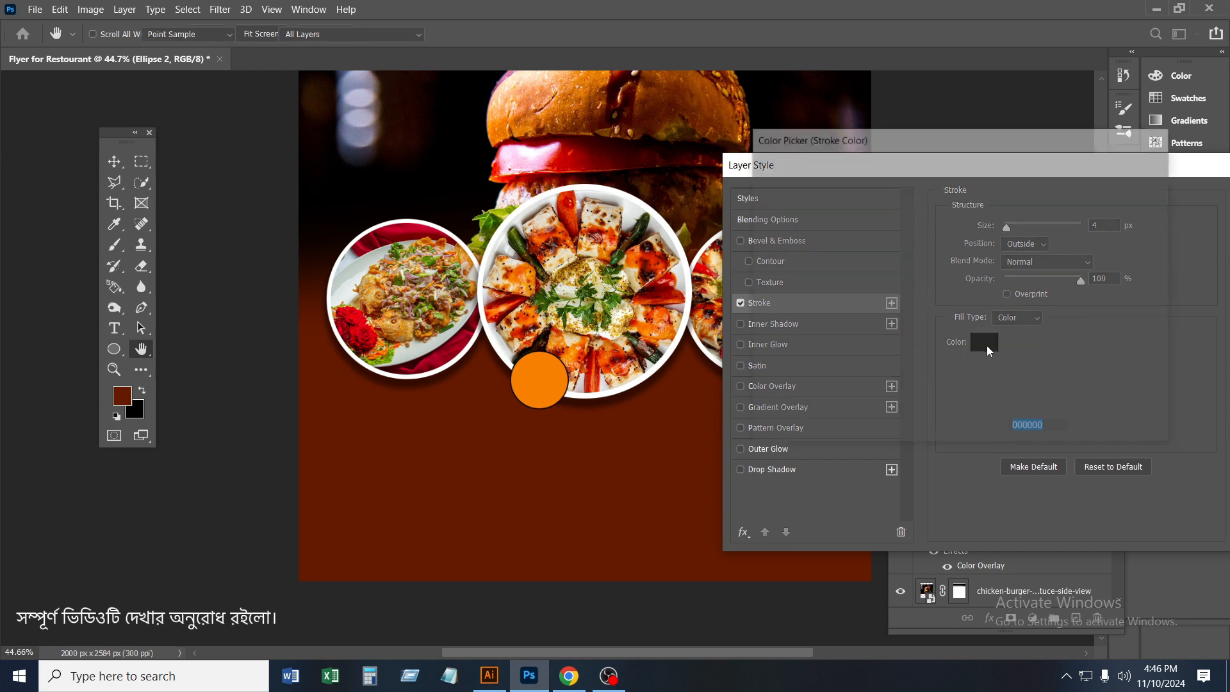
{"action": "left_click_drag", "start_coordinate": [760, 183], "coordinate": [754, 172]}
{"action": "left_click", "coordinate": [1131, 169]}
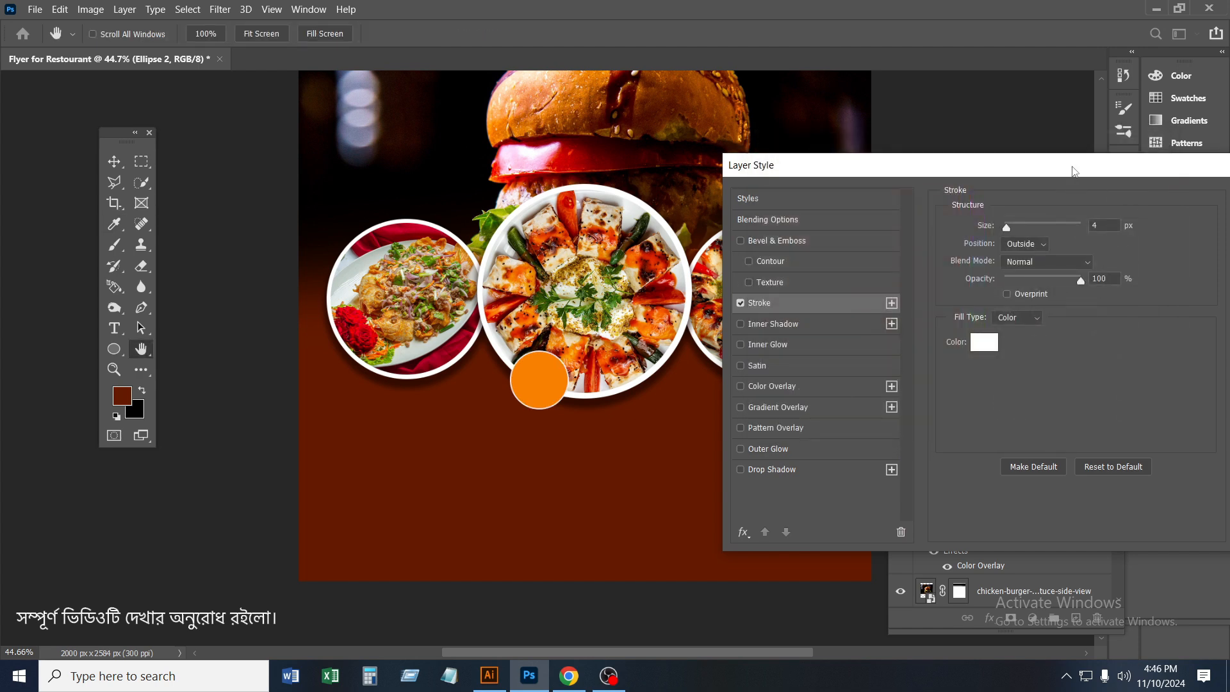
{"action": "left_click_drag", "start_coordinate": [1074, 167], "coordinate": [836, 171]}
{"action": "left_click", "coordinate": [1052, 203]}
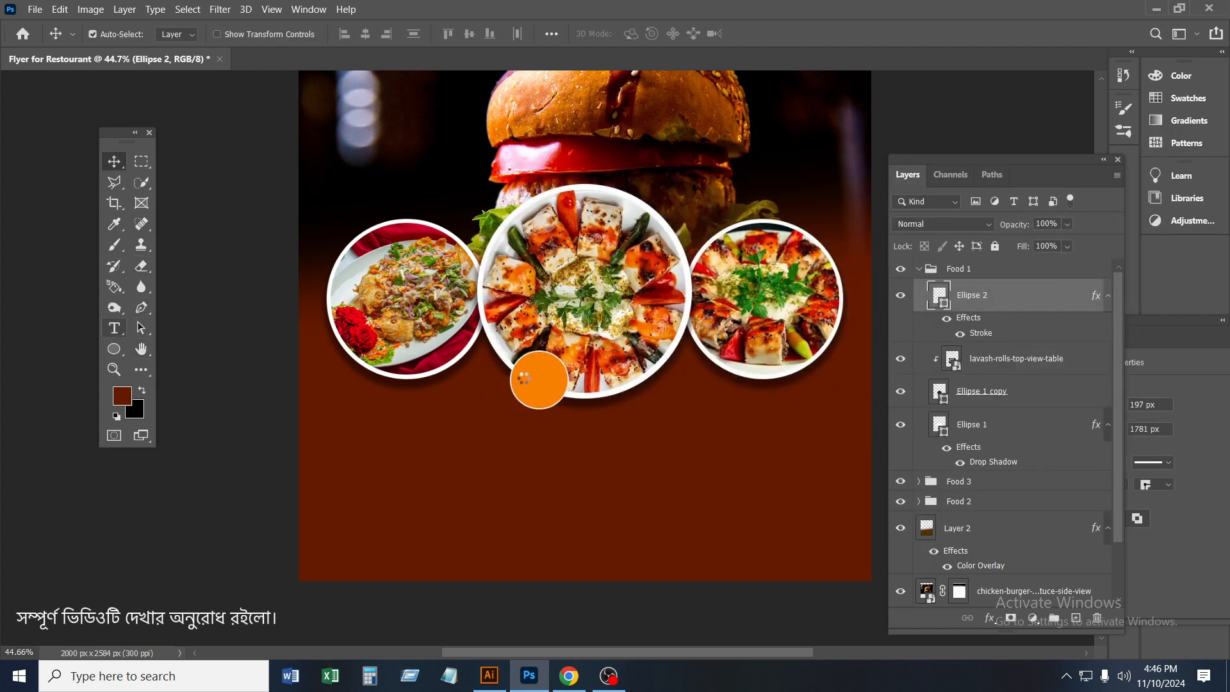
{"action": "left_click", "coordinate": [573, 382]}
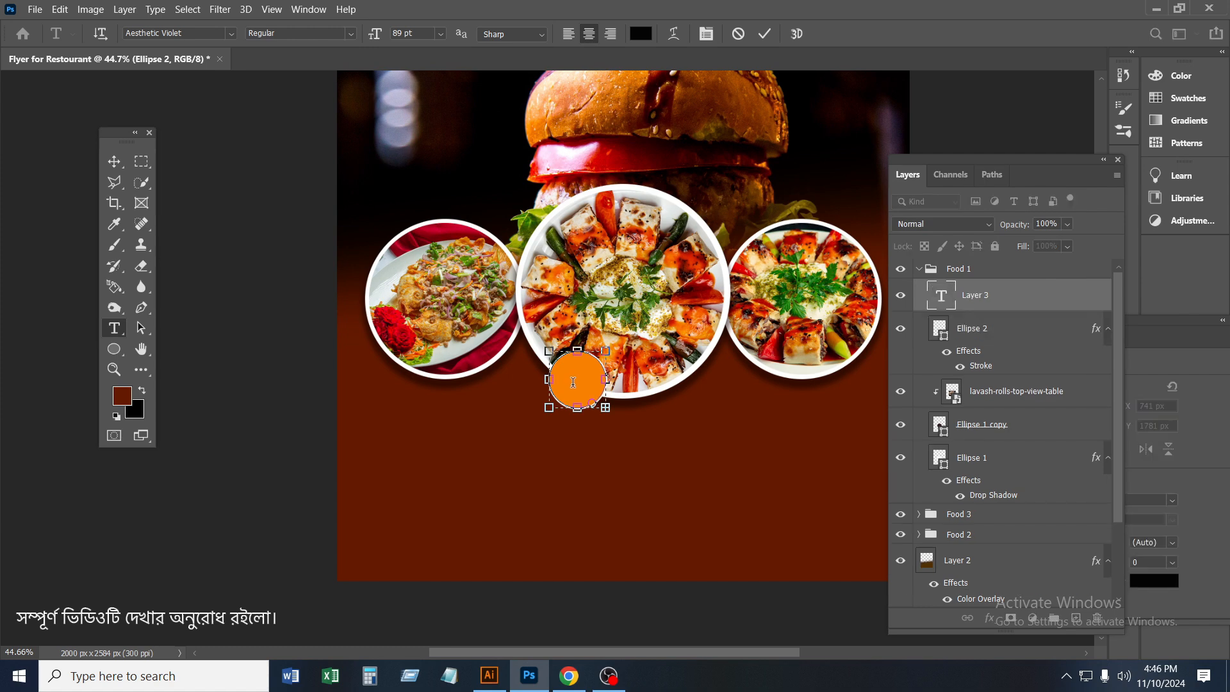
{"action": "left_click", "coordinate": [764, 37]}
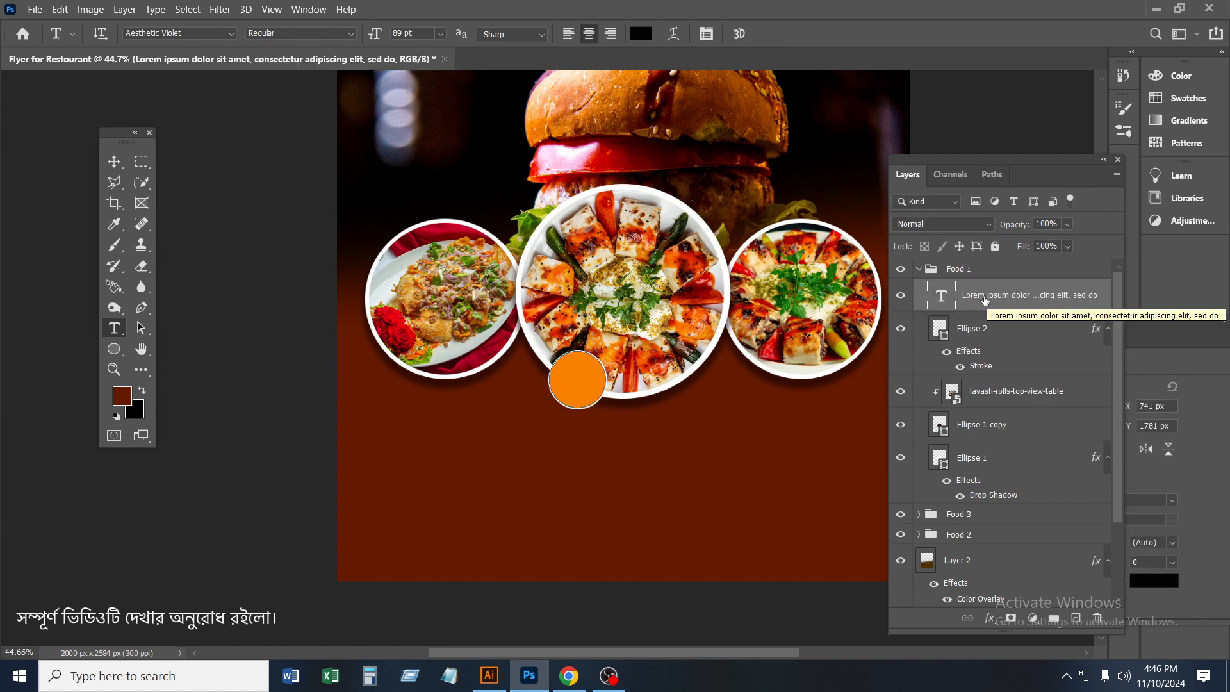
{"action": "right_click", "coordinate": [968, 298]}
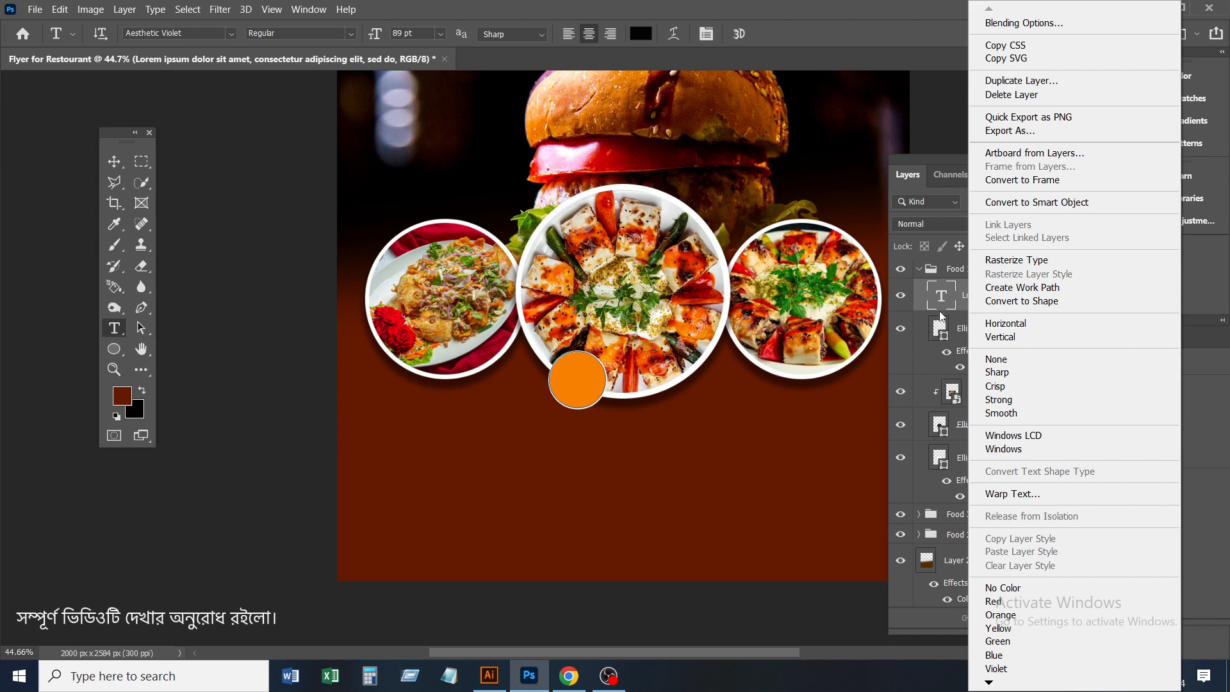
{"action": "key", "text": "Escape"}
{"action": "key", "text": "Delete"}
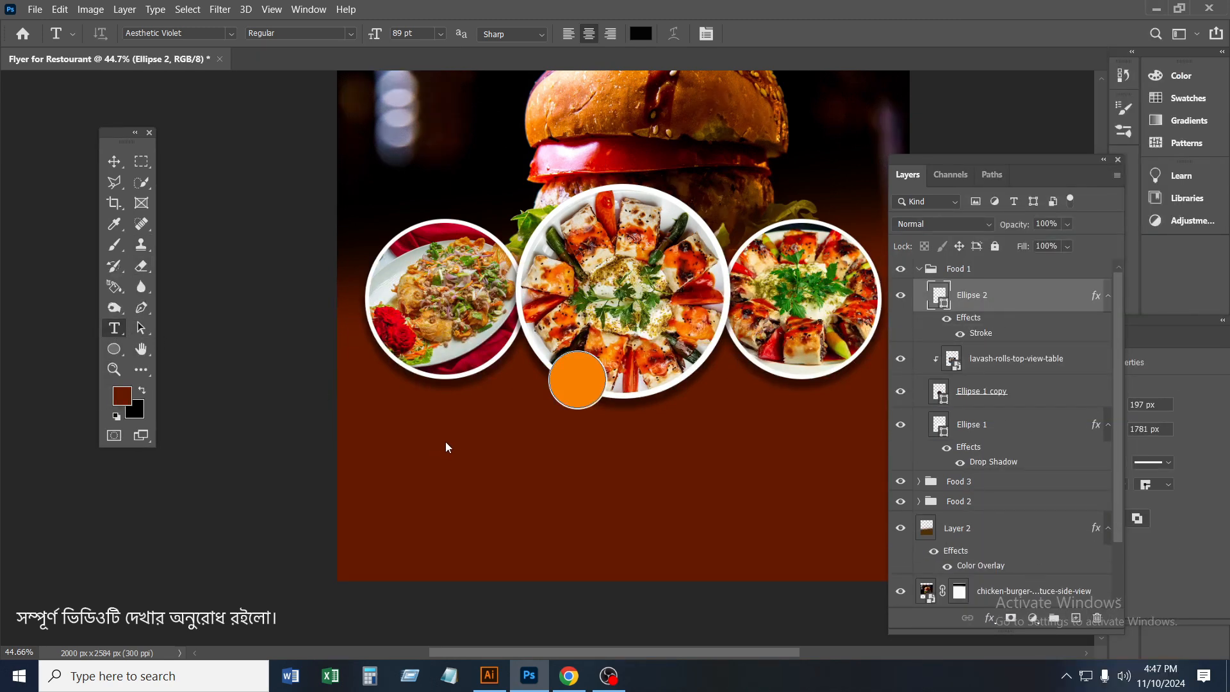
Add the text "$15" in Poppins Bold at 28 pt on the dark red area below the plates
{"action": "left_click", "coordinate": [475, 438]}
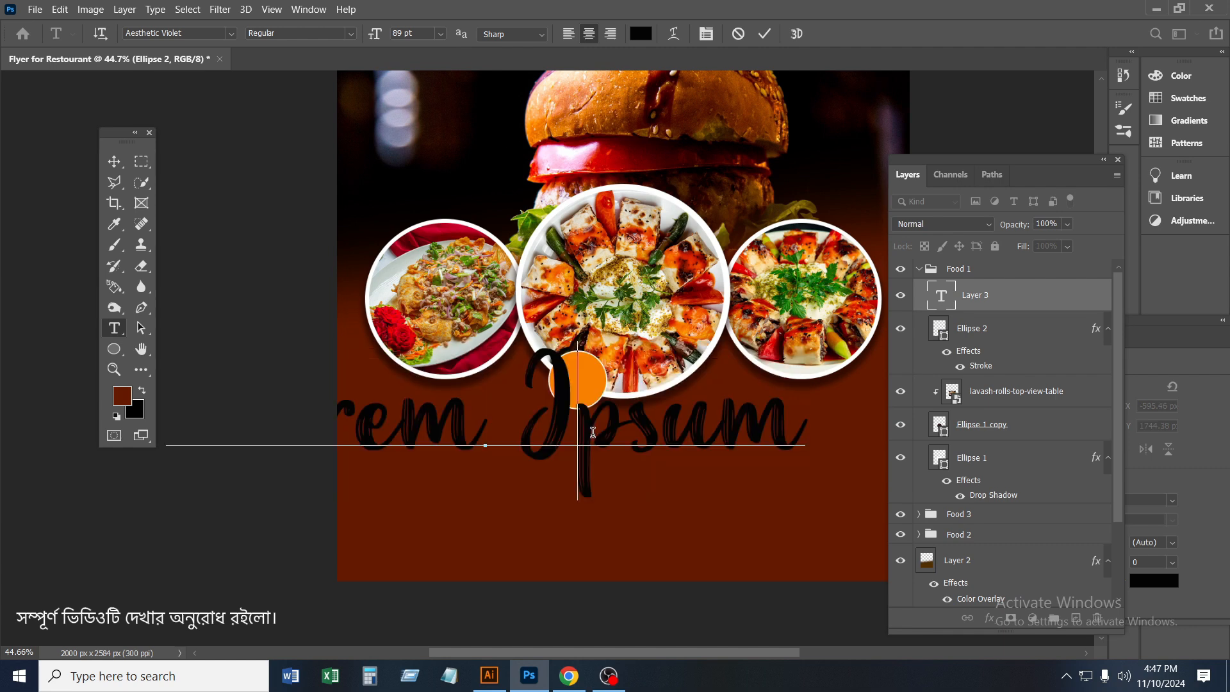
{"action": "left_click_drag", "start_coordinate": [382, 35], "coordinate": [333, 54]}
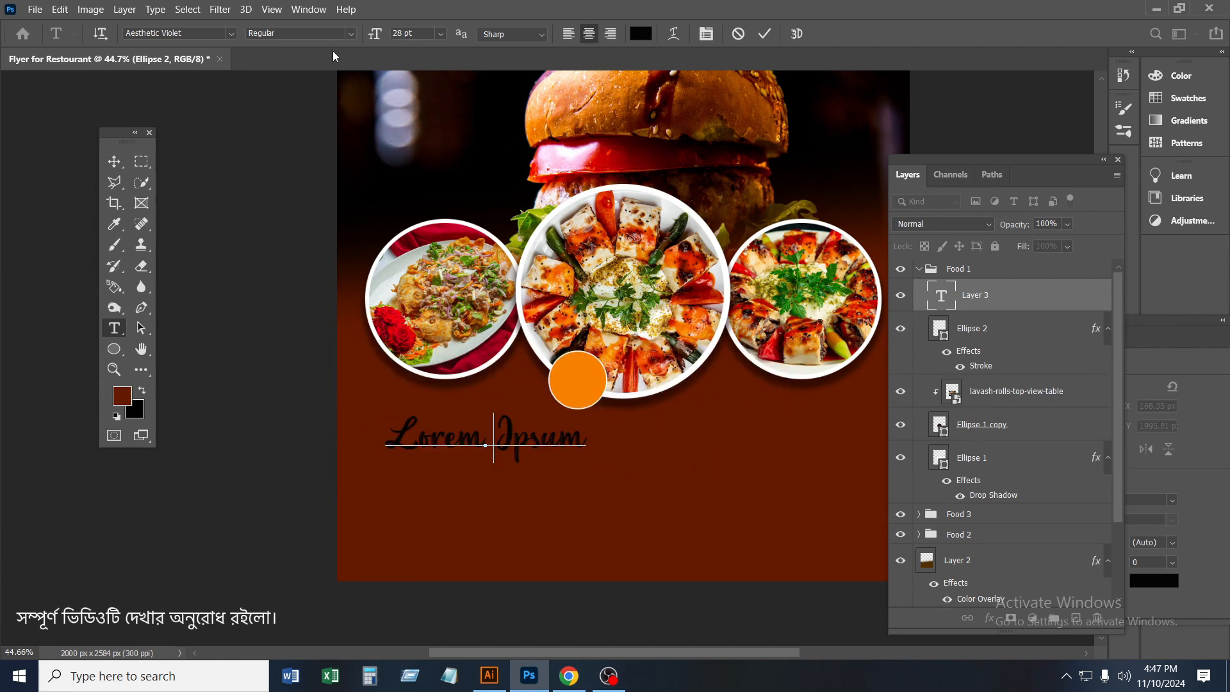
{"action": "type", "text": "15"}
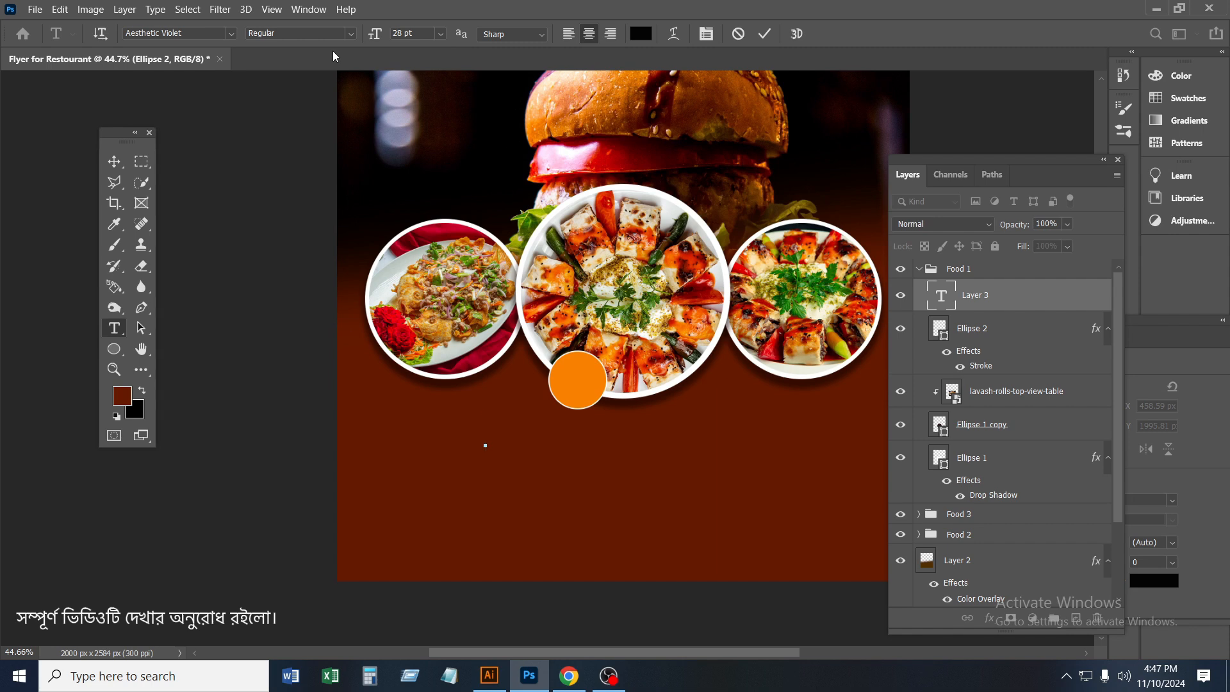
{"action": "key", "text": "ctrl+a"}
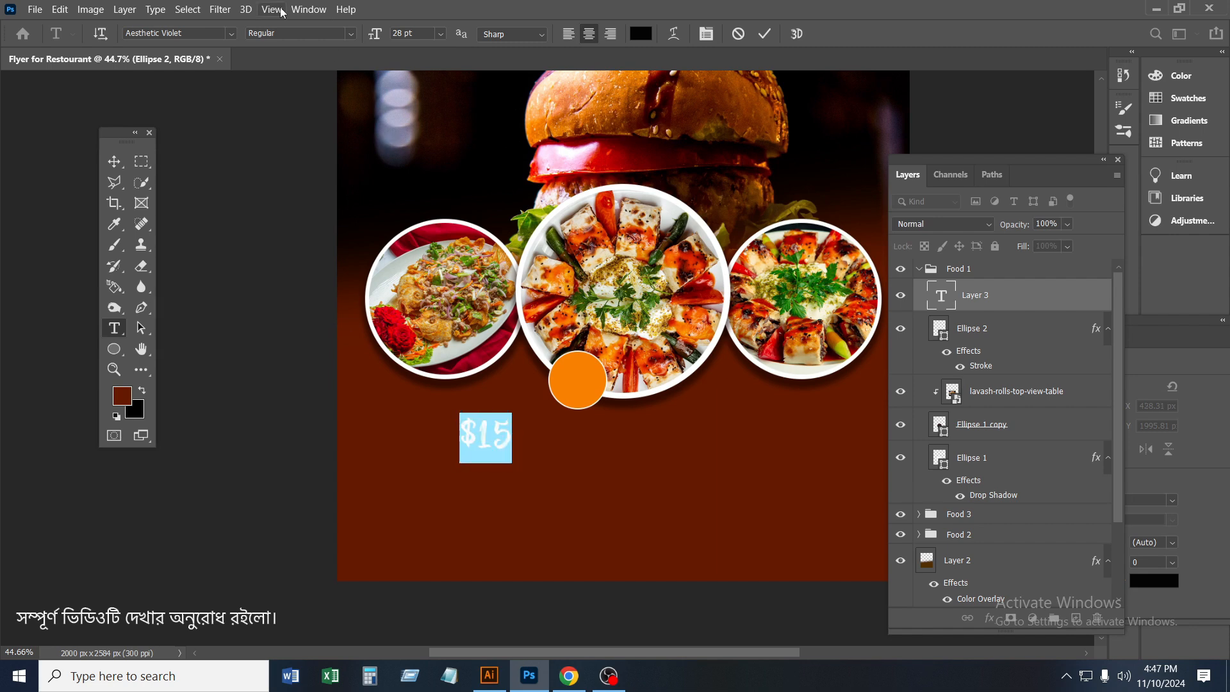
{"action": "type", "text": "Poppins"}
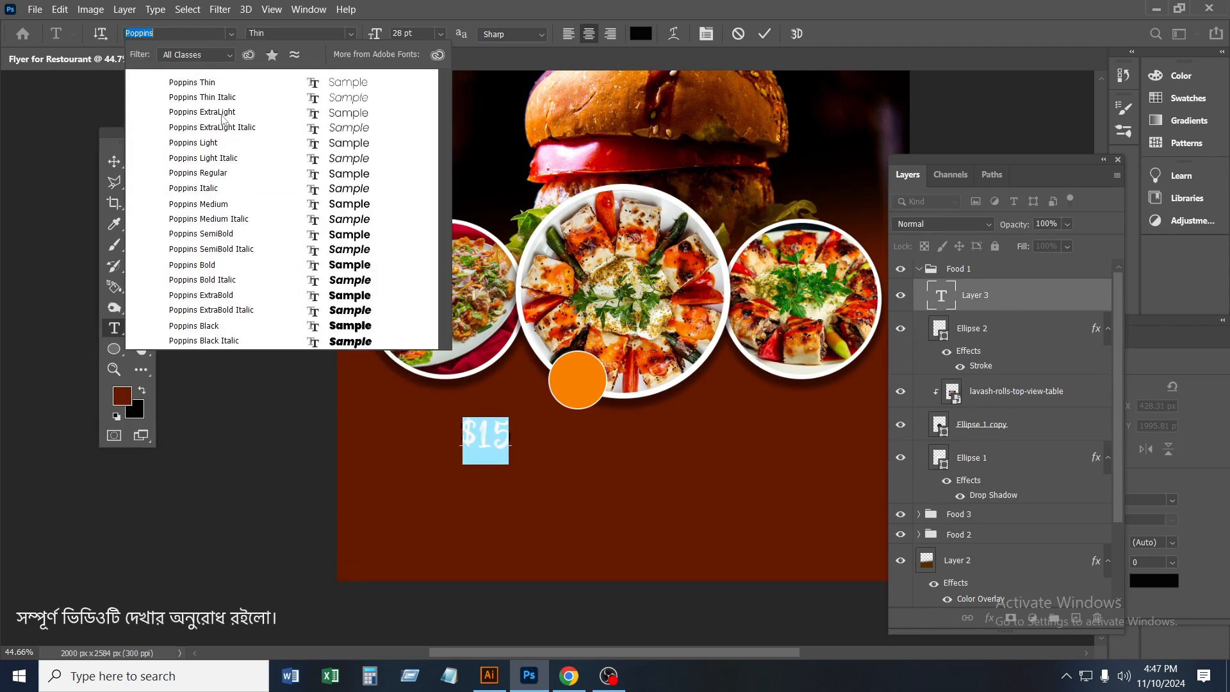
{"action": "left_click", "coordinate": [225, 268]}
{"action": "left_click", "coordinate": [766, 36]}
Move the $15 text onto the orange circle and scale it to 66.66% so it fits inside
{"action": "left_click", "coordinate": [114, 162]}
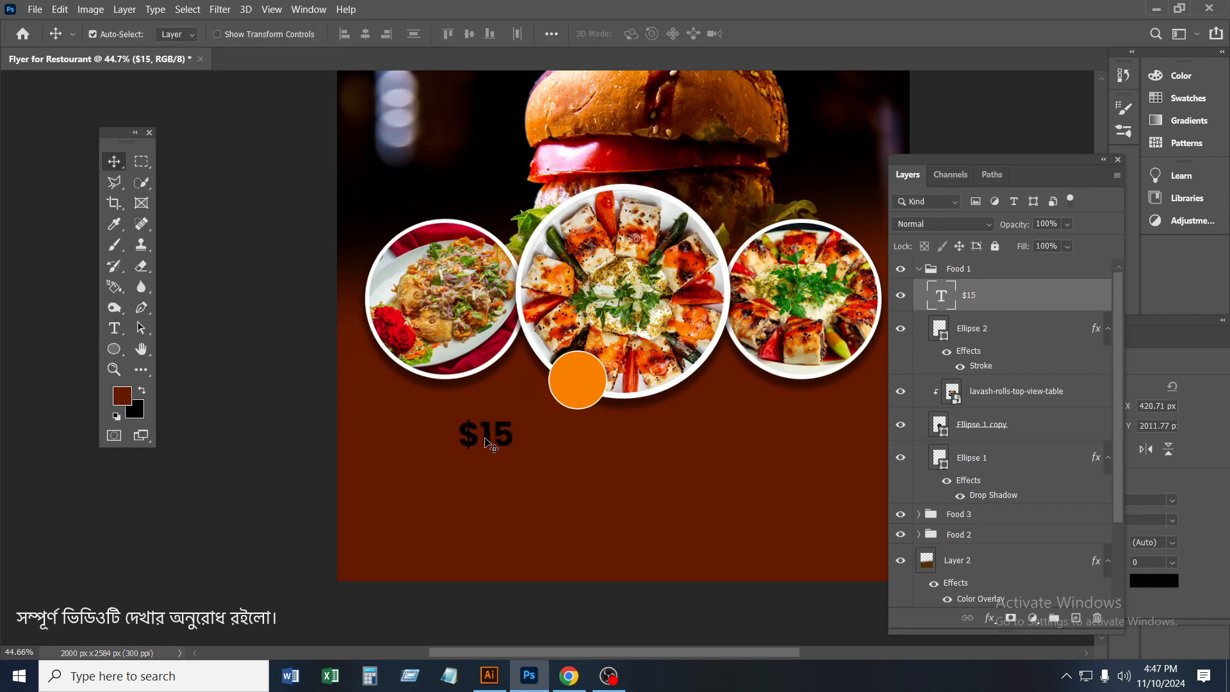
{"action": "left_click_drag", "start_coordinate": [489, 440], "coordinate": [584, 387]}
{"action": "scroll", "coordinate": [583, 388], "scroll_direction": "up", "scroll_amount": 3}
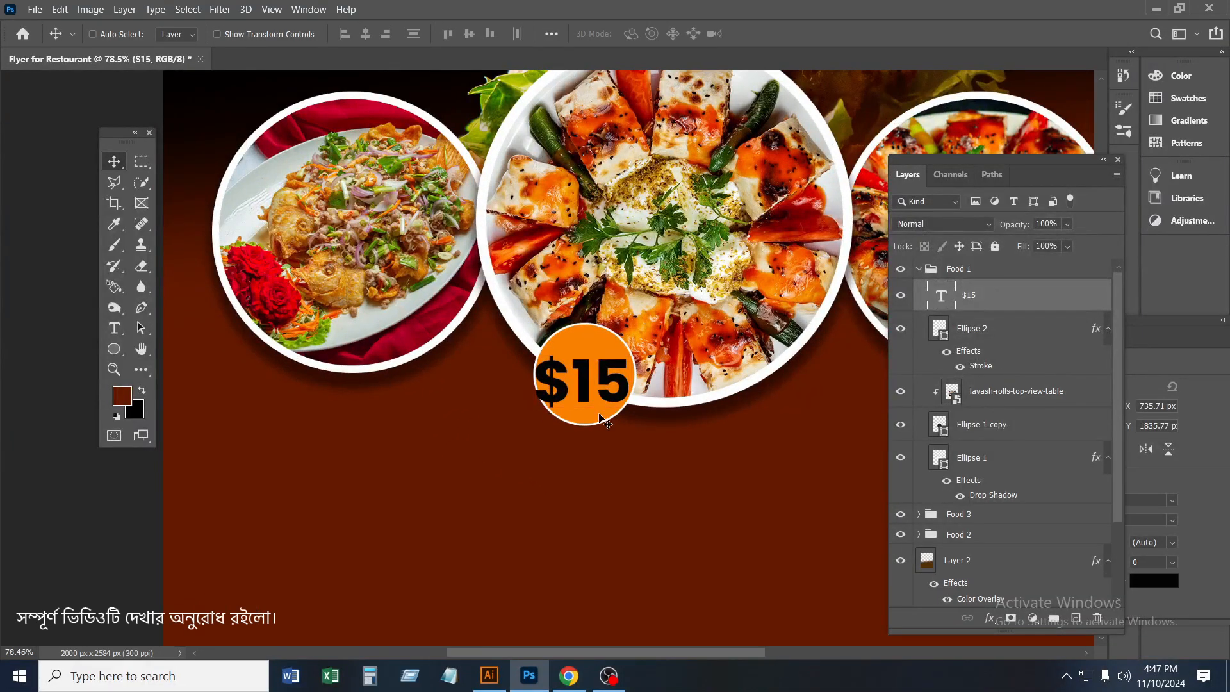
{"action": "key", "text": "ctrl+t"}
{"action": "left_click_drag", "start_coordinate": [629, 437], "coordinate": [602, 387]}
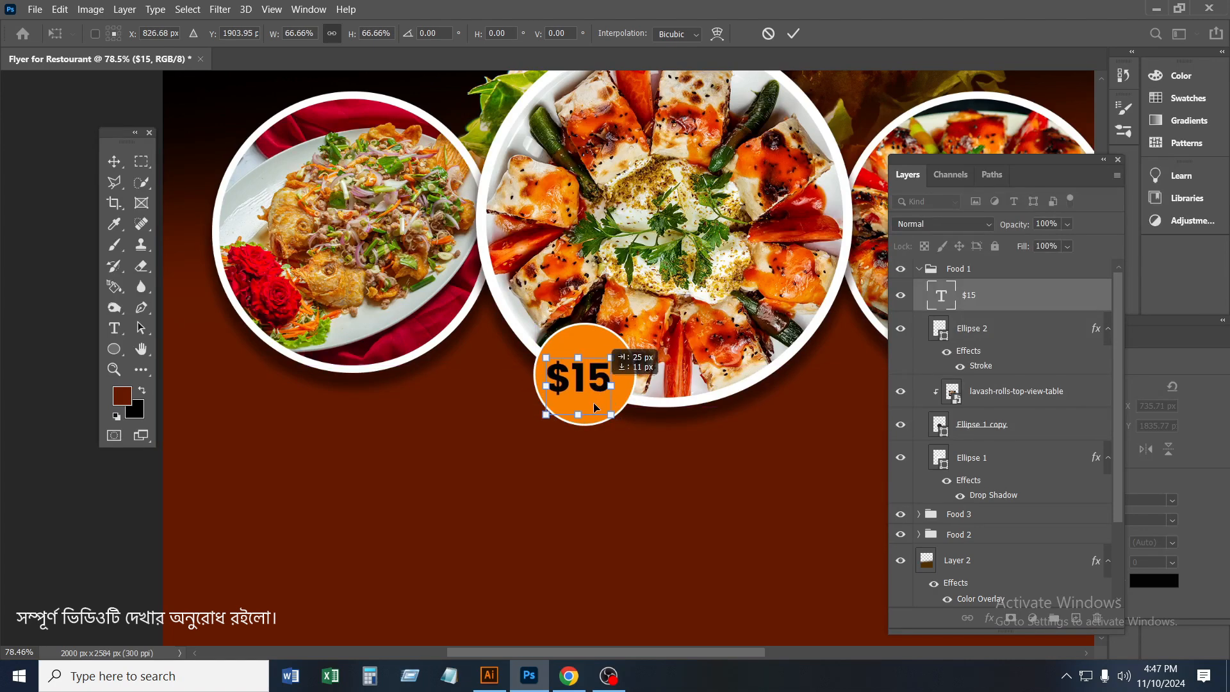
{"action": "left_click", "coordinate": [793, 33]}
Change the $15 text colour to white and nudge the text to the centre of the orange circle
{"action": "double_click", "coordinate": [939, 306]}
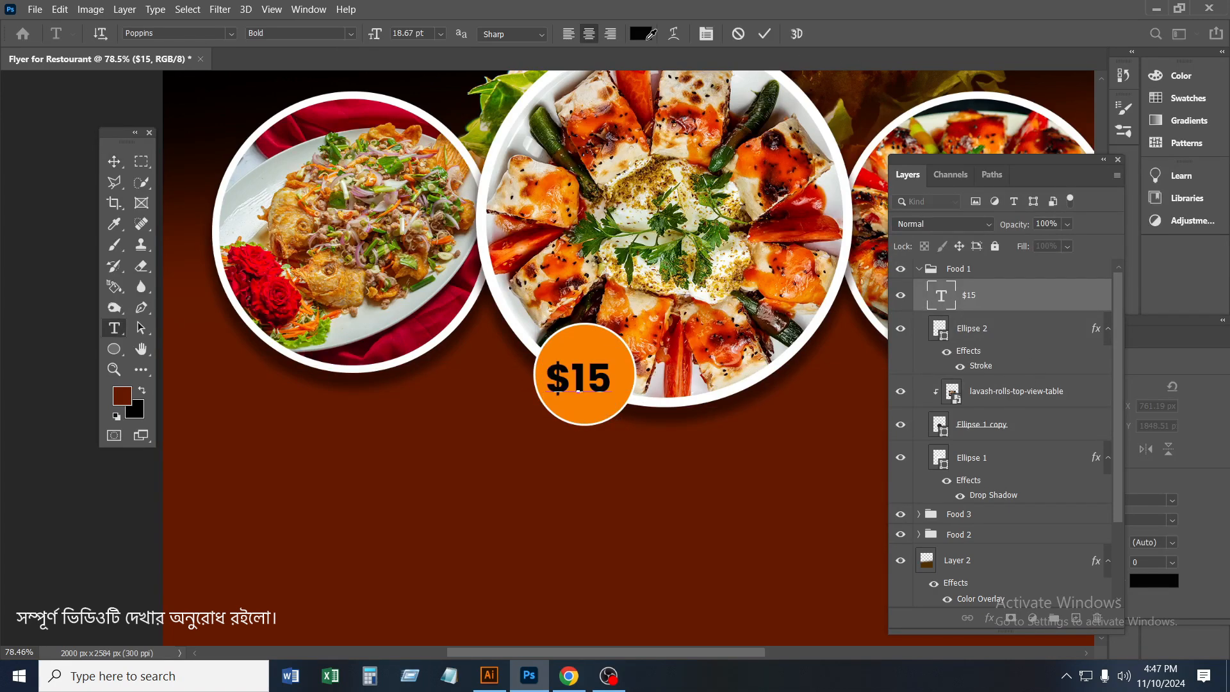
{"action": "left_click", "coordinate": [640, 33]}
{"action": "left_click", "coordinate": [538, 83]}
{"action": "left_click", "coordinate": [1116, 174]}
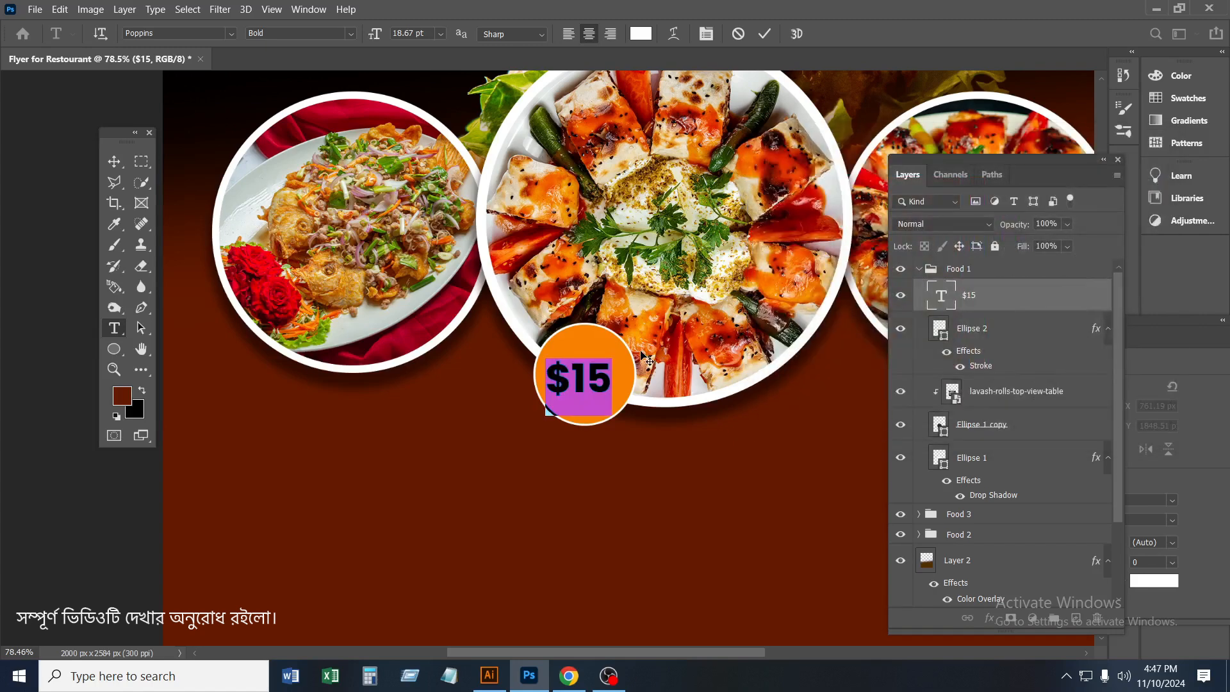
{"action": "left_click", "coordinate": [764, 34]}
{"action": "key", "text": "v"}
{"action": "left_click_drag", "start_coordinate": [606, 390], "coordinate": [612, 386]}
{"action": "key", "text": "Down"}
{"action": "key", "text": "Down"}
{"action": "key", "text": "Down"}
{"action": "key", "text": "Down"}
{"action": "key", "text": "Down"}
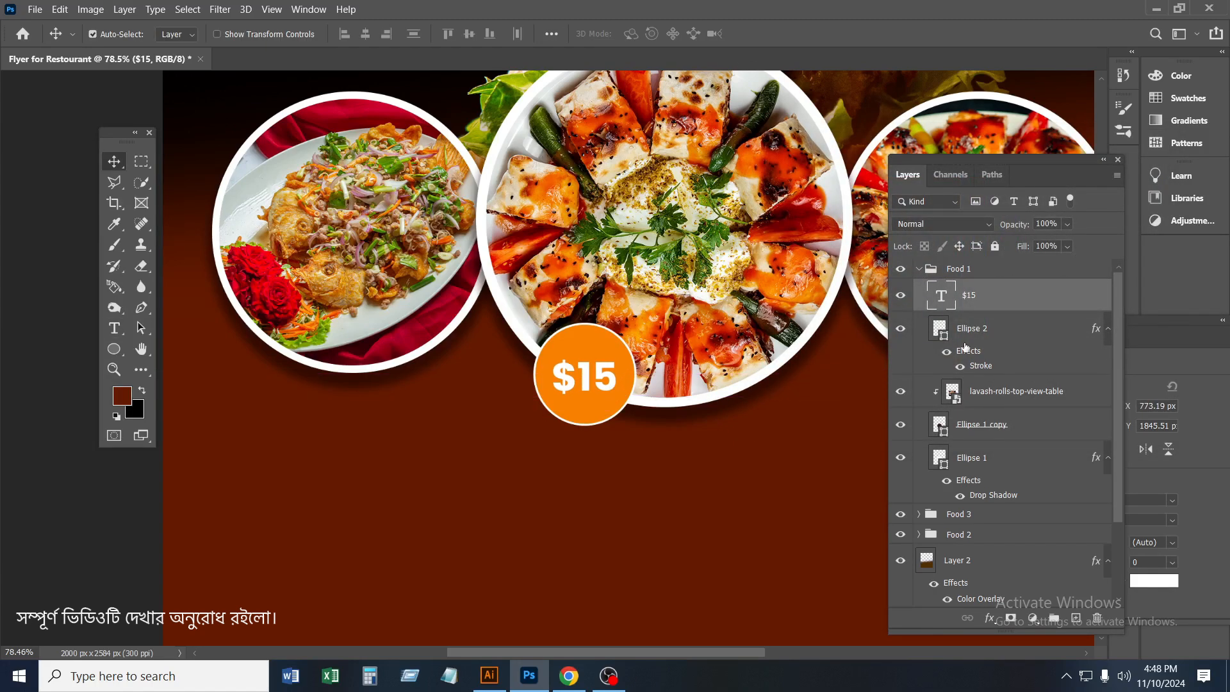
Group the $15 text with its orange circle, duplicate the group, and move the copy into the Food 3 group
{"action": "left_click", "coordinate": [973, 340], "text": "ctrl"}
{"action": "key", "text": "ctrl+g"}
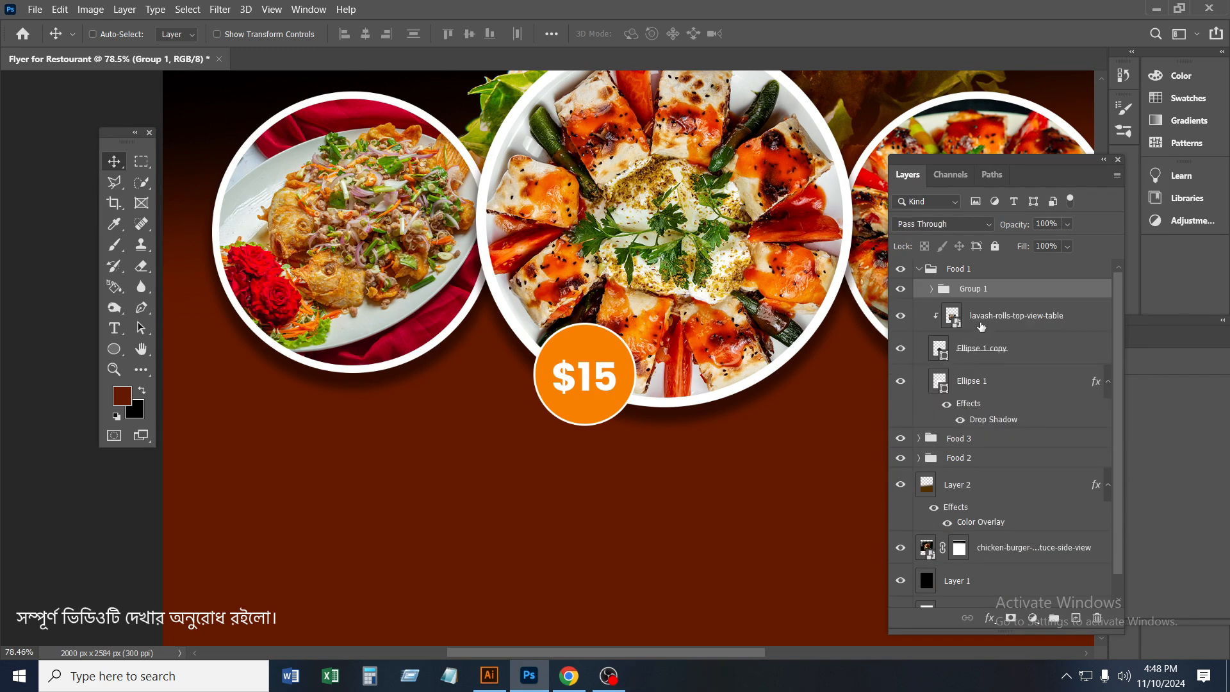
{"action": "key", "text": "ctrl+j"}
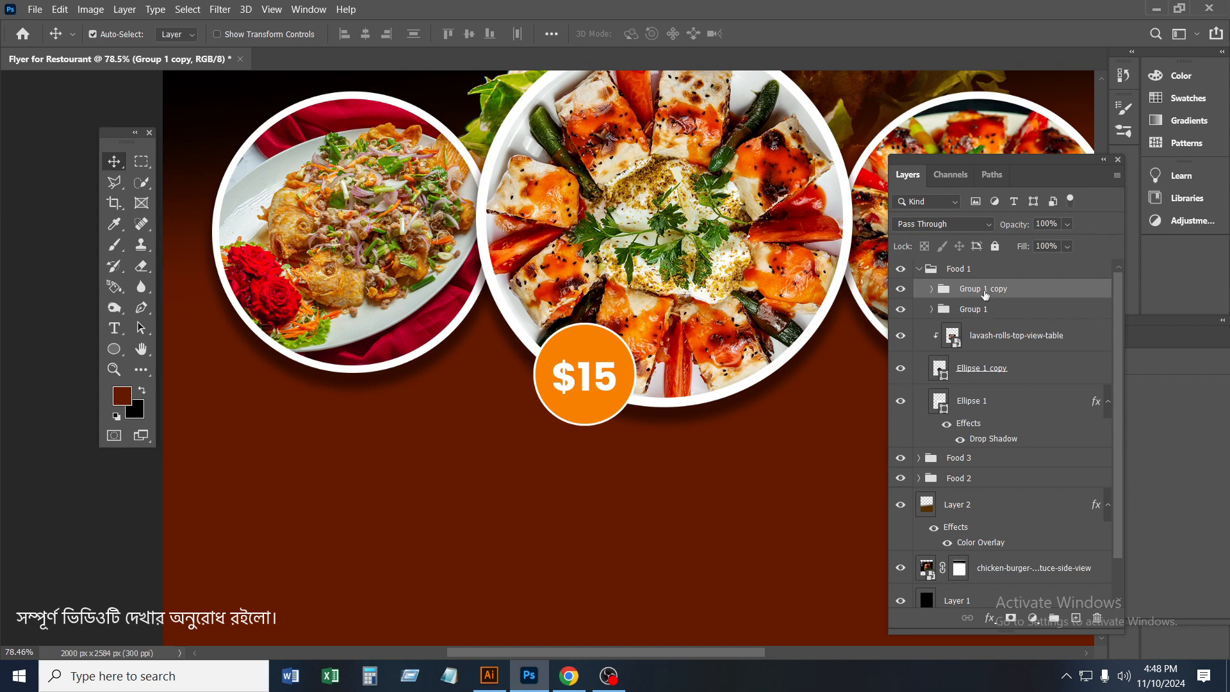
{"action": "left_click_drag", "start_coordinate": [984, 295], "coordinate": [972, 460]}
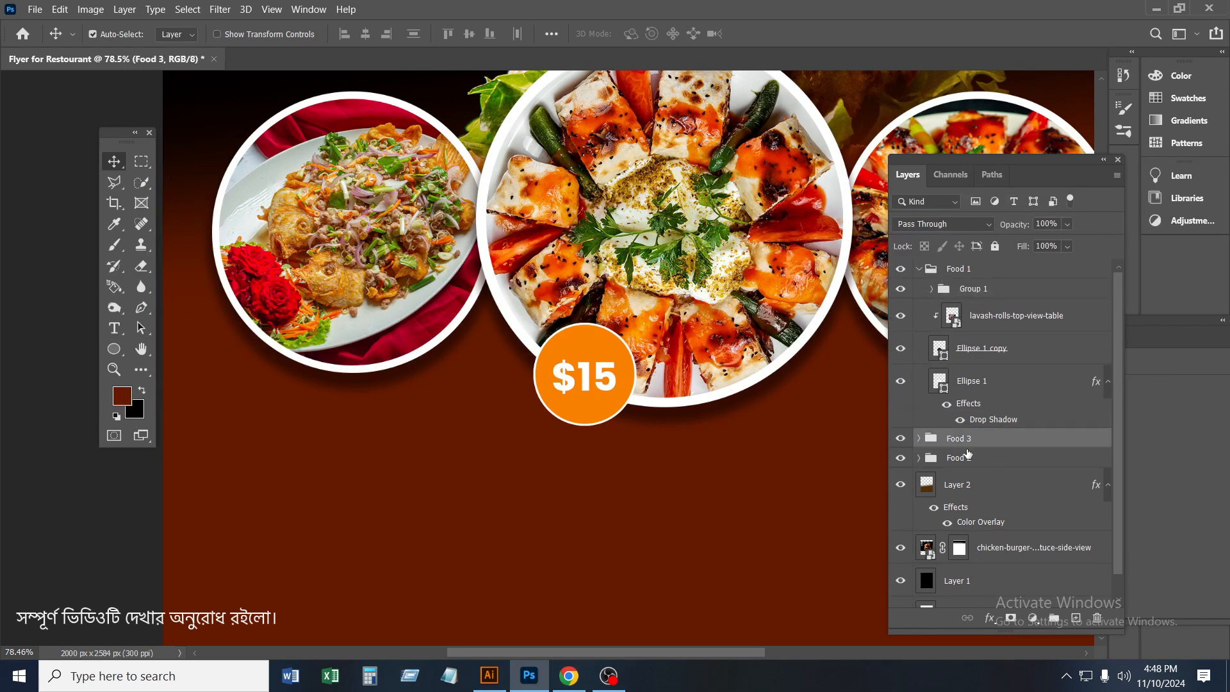
{"action": "left_click", "coordinate": [918, 438]}
{"action": "left_click", "coordinate": [978, 459]}
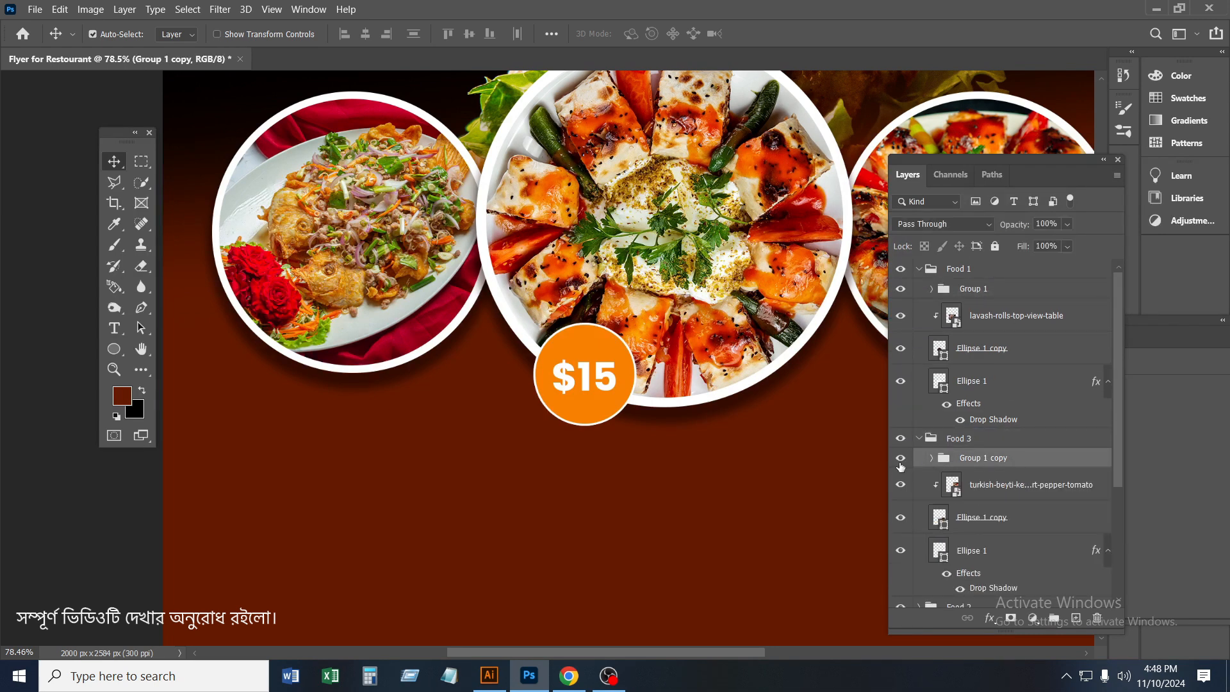
Shrink the copied price badge and place it on the lower-left edge of the right-hand plate
{"action": "scroll", "coordinate": [602, 383], "scroll_direction": "down", "scroll_amount": 2}
{"action": "scroll", "coordinate": [602, 383], "scroll_direction": "down", "scroll_amount": 1}
{"action": "key", "text": "ctrl+alt+t"}
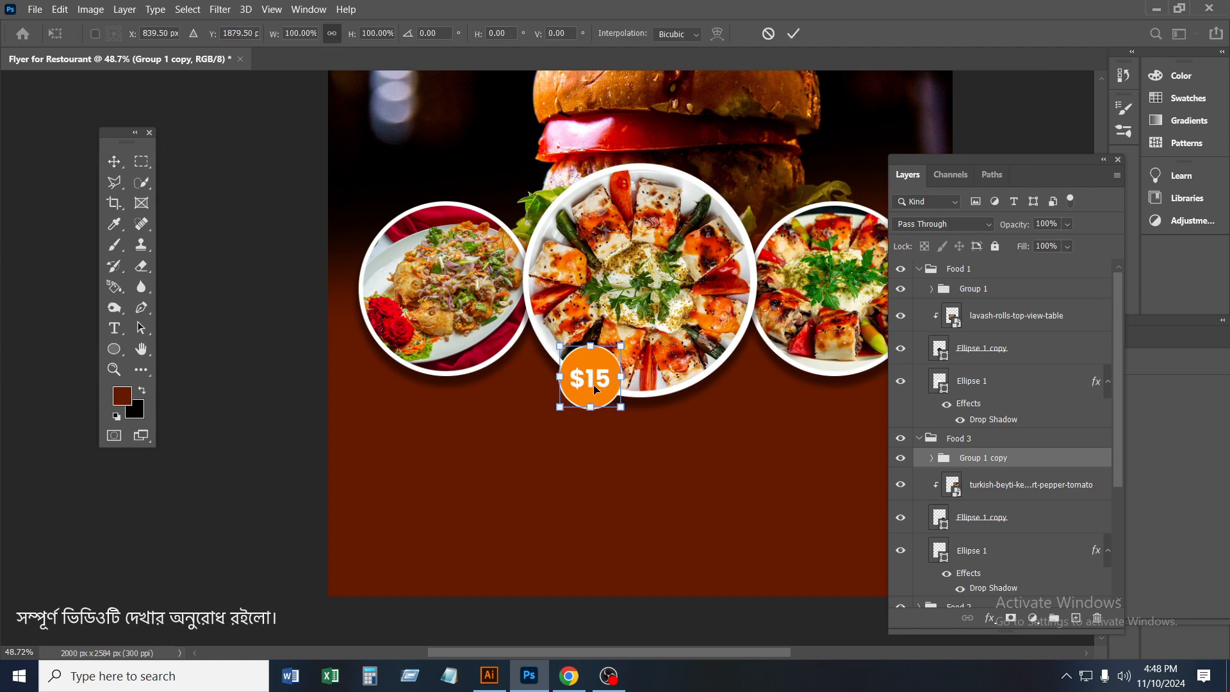
{"action": "left_click_drag", "start_coordinate": [593, 384], "coordinate": [818, 380]}
{"action": "left_click", "coordinate": [793, 34]}
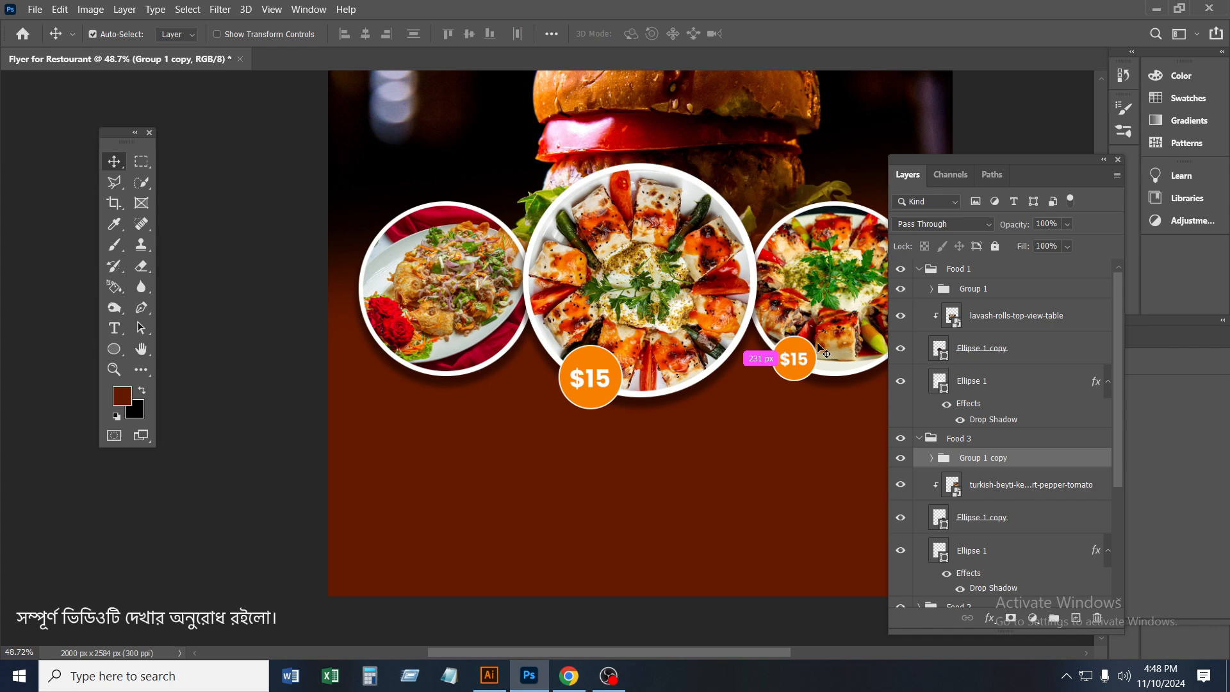
Change the price on the right-hand plate's badge to $10
{"action": "scroll", "coordinate": [945, 473], "scroll_direction": "left", "scroll_amount": 1}
{"action": "left_click", "coordinate": [931, 458]}
{"action": "double_click", "coordinate": [954, 485]}
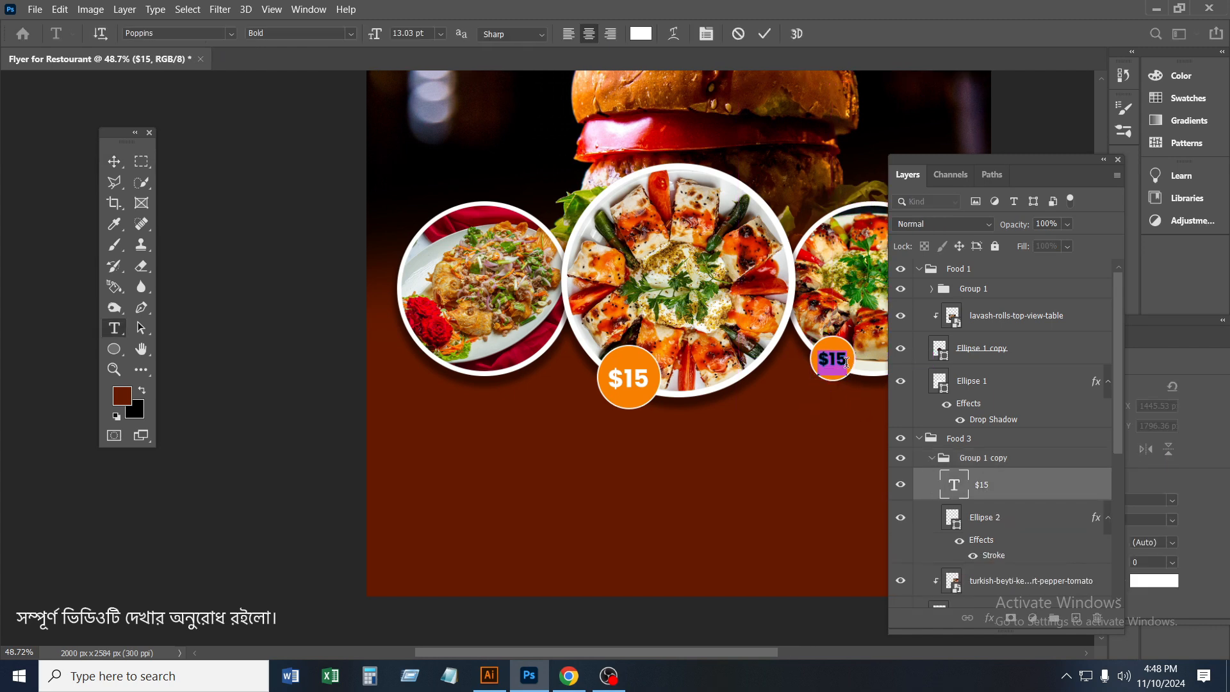
{"action": "left_click", "coordinate": [770, 38]}
{"action": "key", "text": "v"}
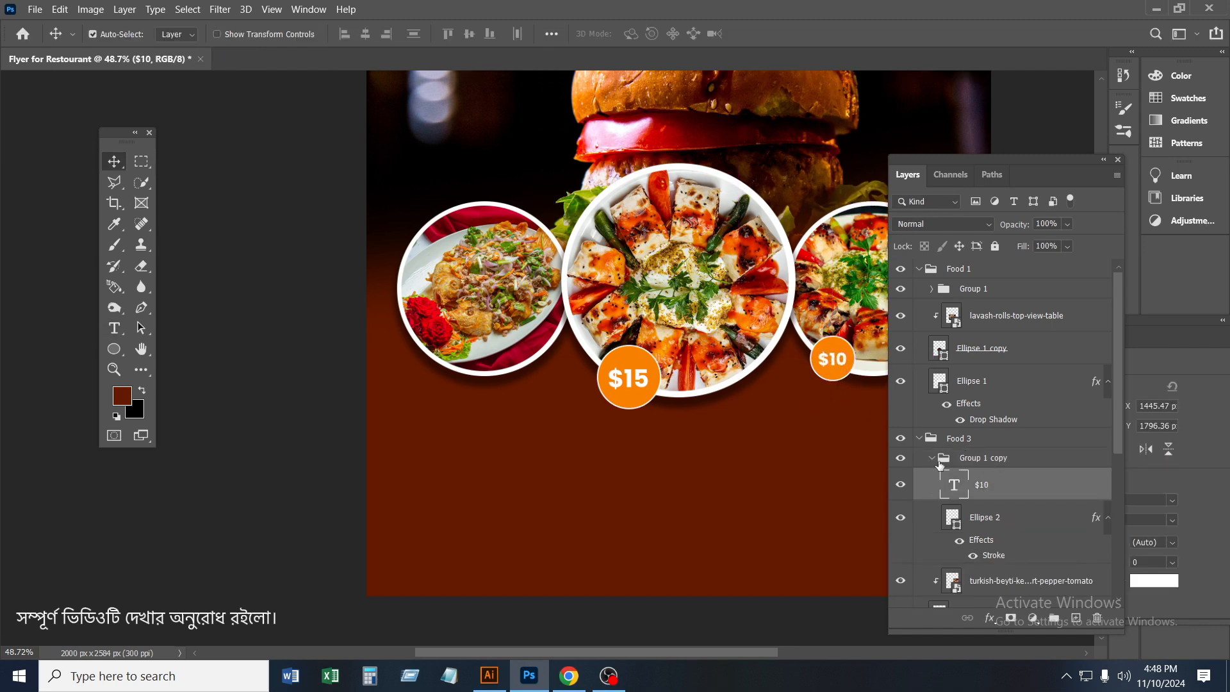
{"action": "left_click", "coordinate": [932, 458]}
Collapse the Food 1 group, duplicate the $10 badge group, and move the copy into the Food 2 group
{"action": "left_click", "coordinate": [920, 272]}
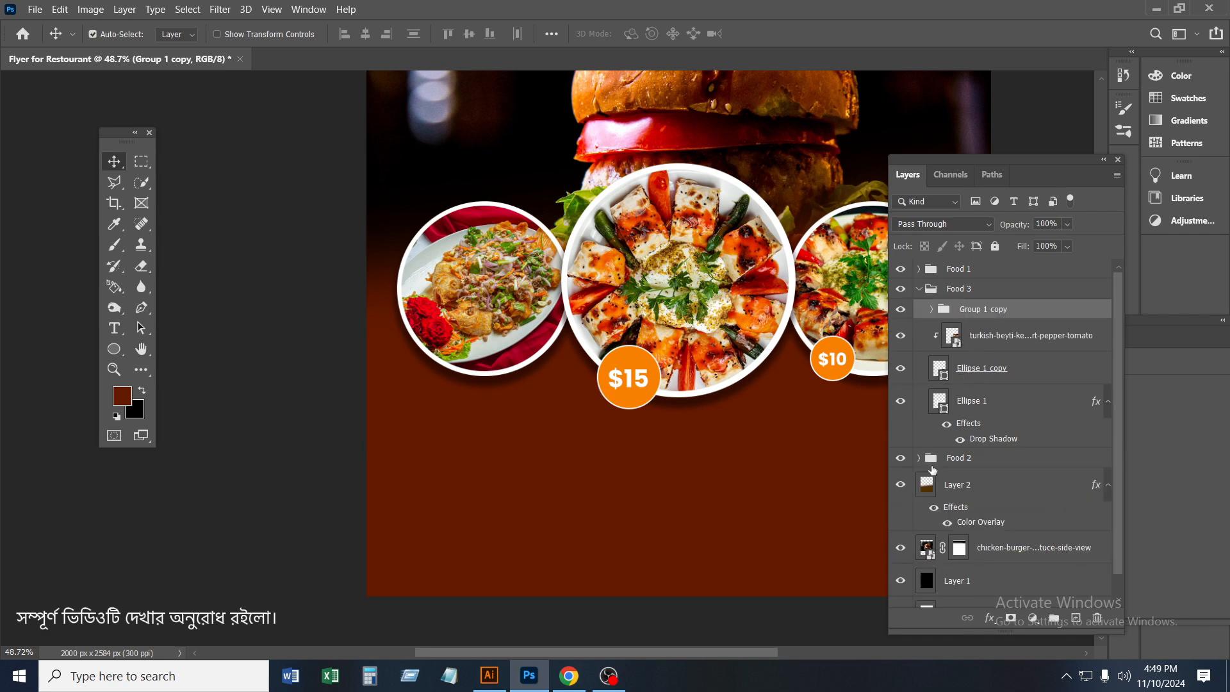
{"action": "left_click", "coordinate": [898, 311]}
{"action": "left_click", "coordinate": [897, 312]}
{"action": "key", "text": "ctrl+j"}
{"action": "left_click_drag", "start_coordinate": [1004, 319], "coordinate": [994, 481]}
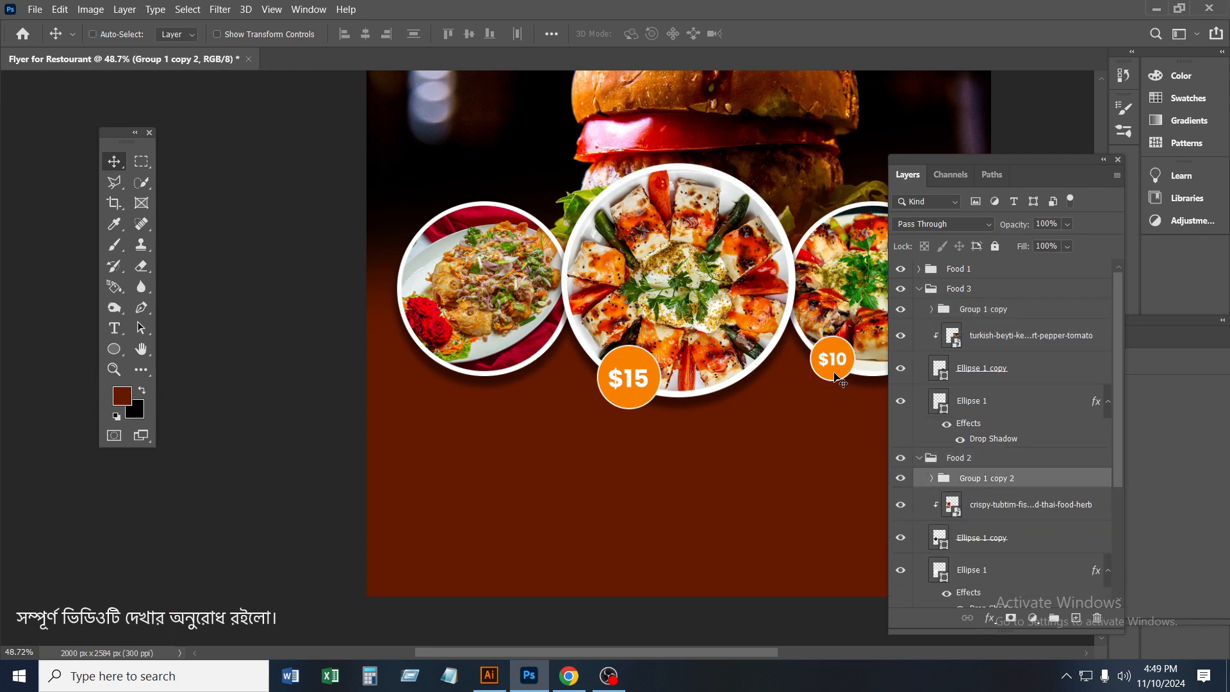
Move the duplicated badge to the lower-left edge of the left-hand plate
{"action": "key", "text": "ctrl+t"}
{"action": "left_click_drag", "start_coordinate": [842, 378], "coordinate": [441, 378]}
{"action": "left_click", "coordinate": [794, 33]}
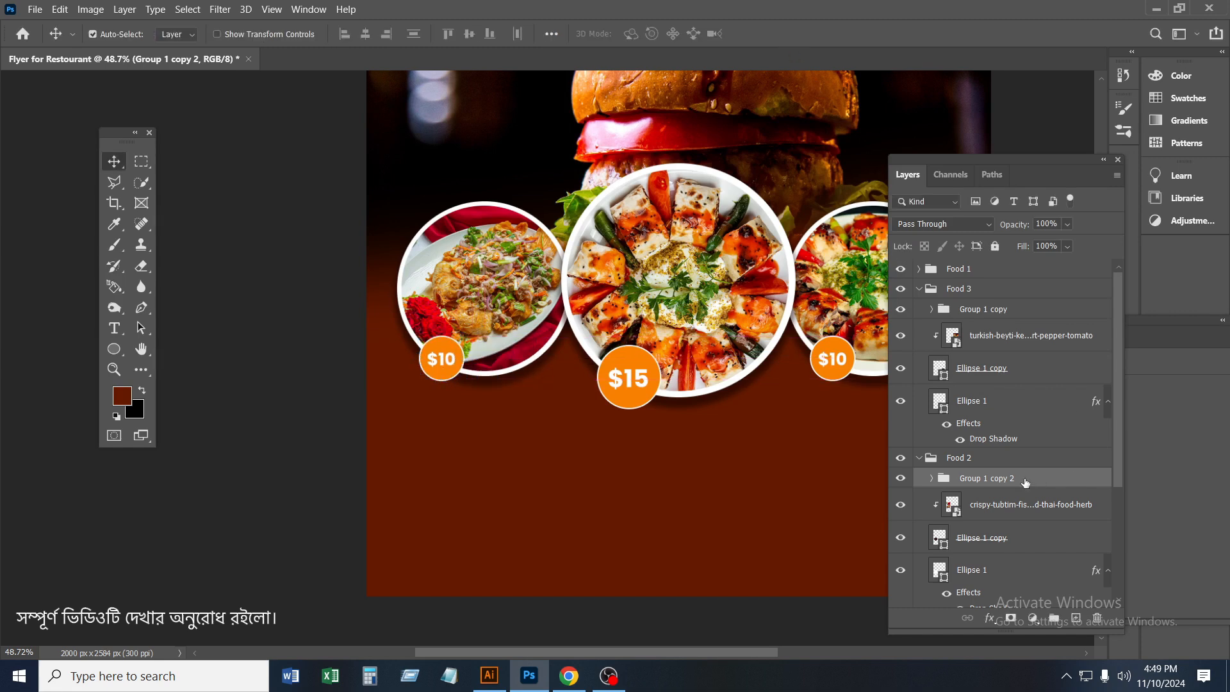
Change the price on the left-hand plate's badge to $08
{"action": "left_click", "coordinate": [932, 478]}
{"action": "left_click", "coordinate": [967, 511]}
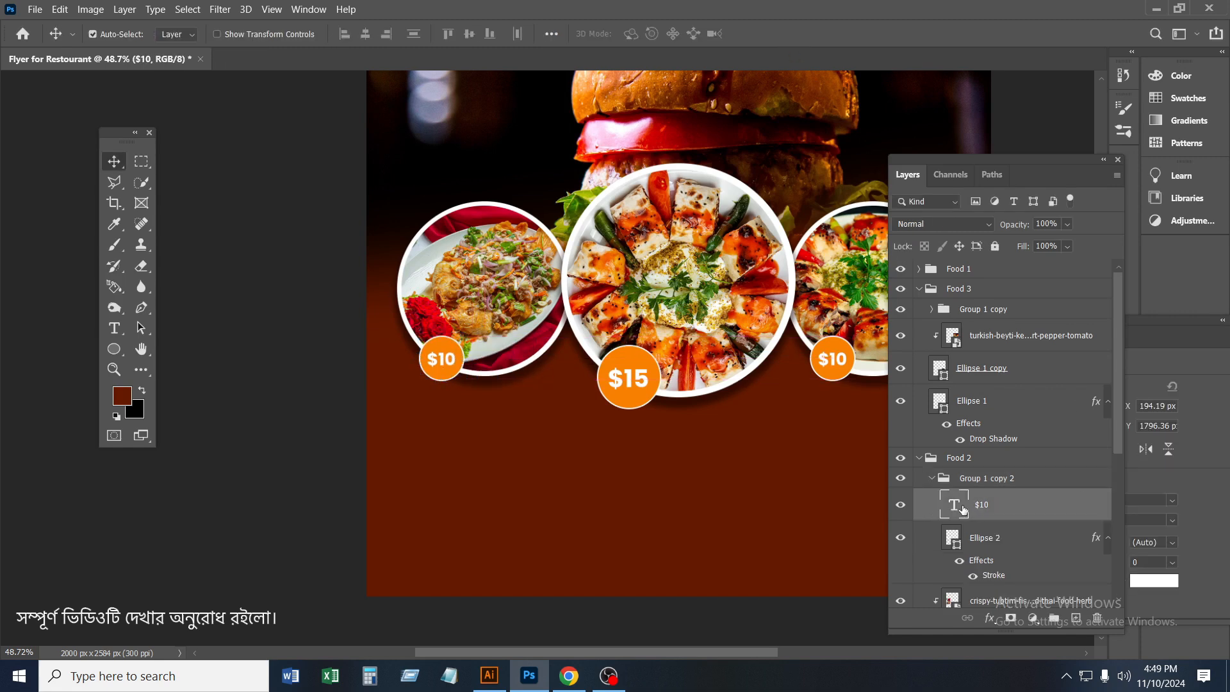
{"action": "double_click", "coordinate": [954, 506]}
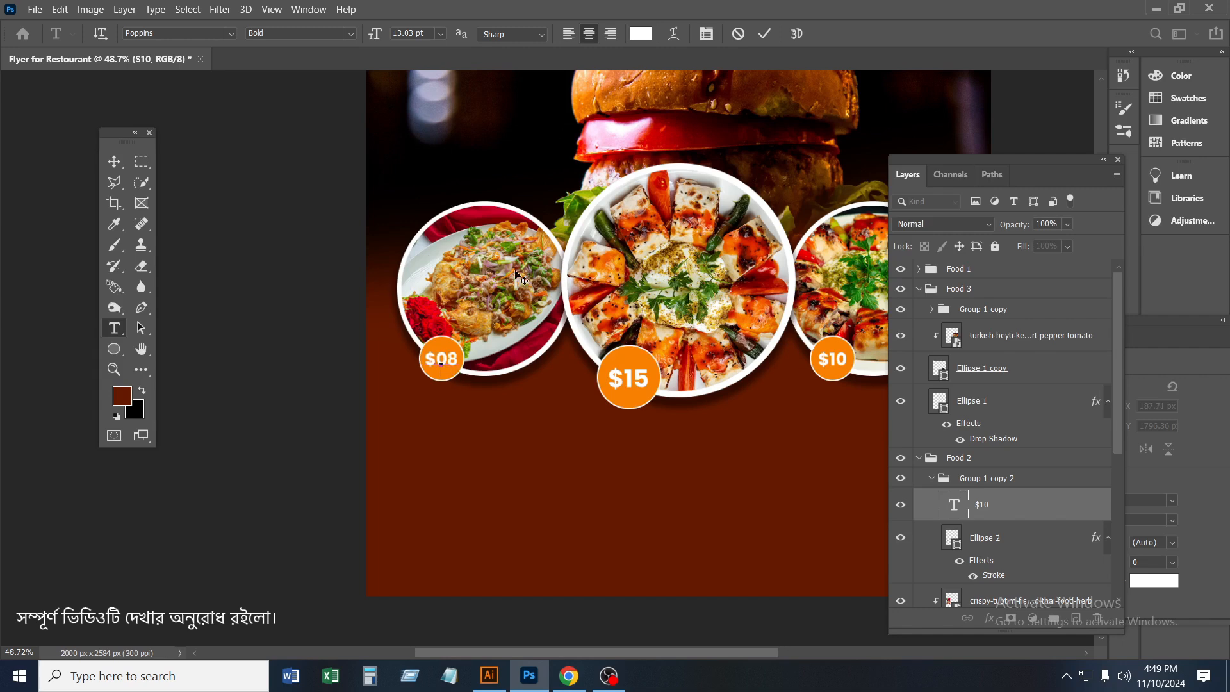
{"action": "key", "text": "ctrl+Return"}
Move the $10 badge group across to the lower-right edge of the right-hand plate
{"action": "left_click", "coordinate": [810, 363]}
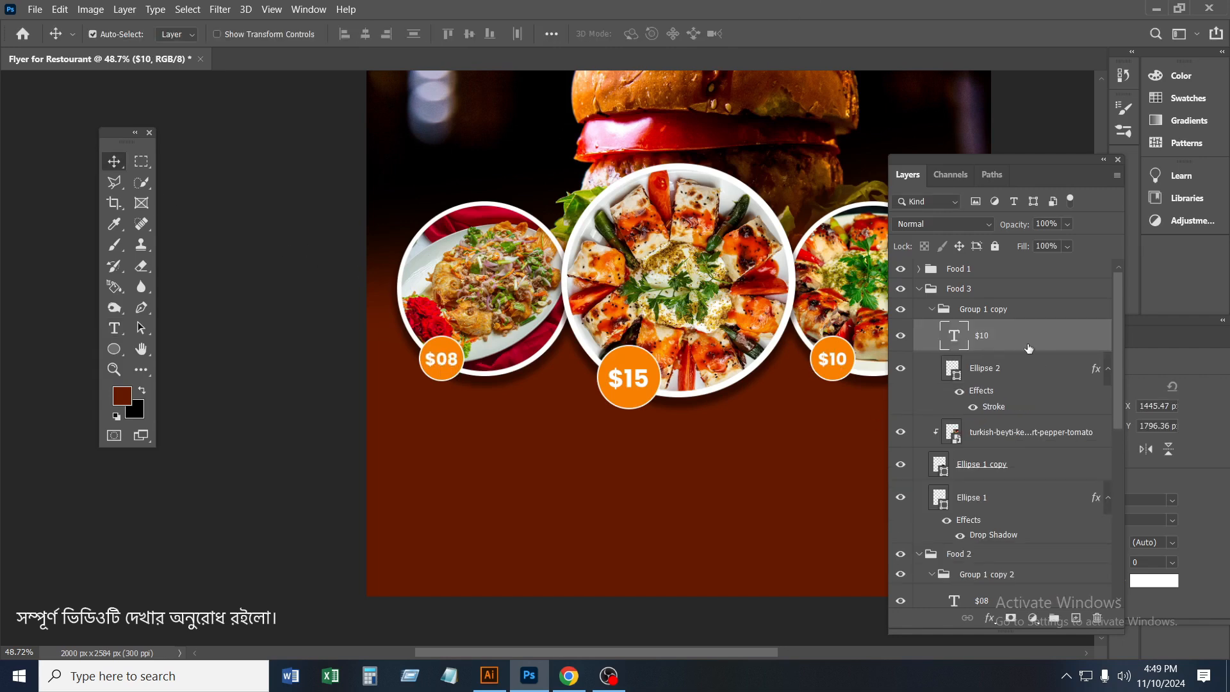
{"action": "left_click", "coordinate": [934, 312]}
{"action": "key", "text": "ctrl+0"}
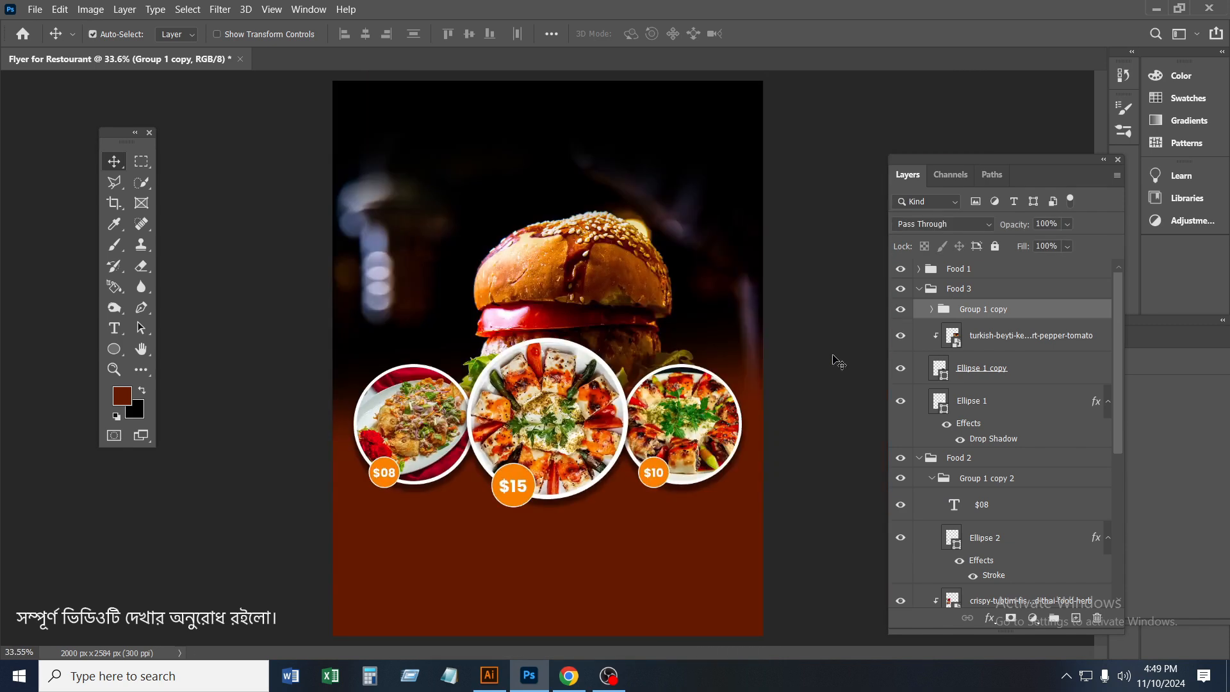
{"action": "key", "text": "ctrl+t"}
{"action": "left_click_drag", "start_coordinate": [656, 479], "coordinate": [719, 478]}
{"action": "left_click", "coordinate": [795, 36]}
{"action": "scroll", "coordinate": [576, 416], "scroll_direction": "down", "scroll_amount": 2}
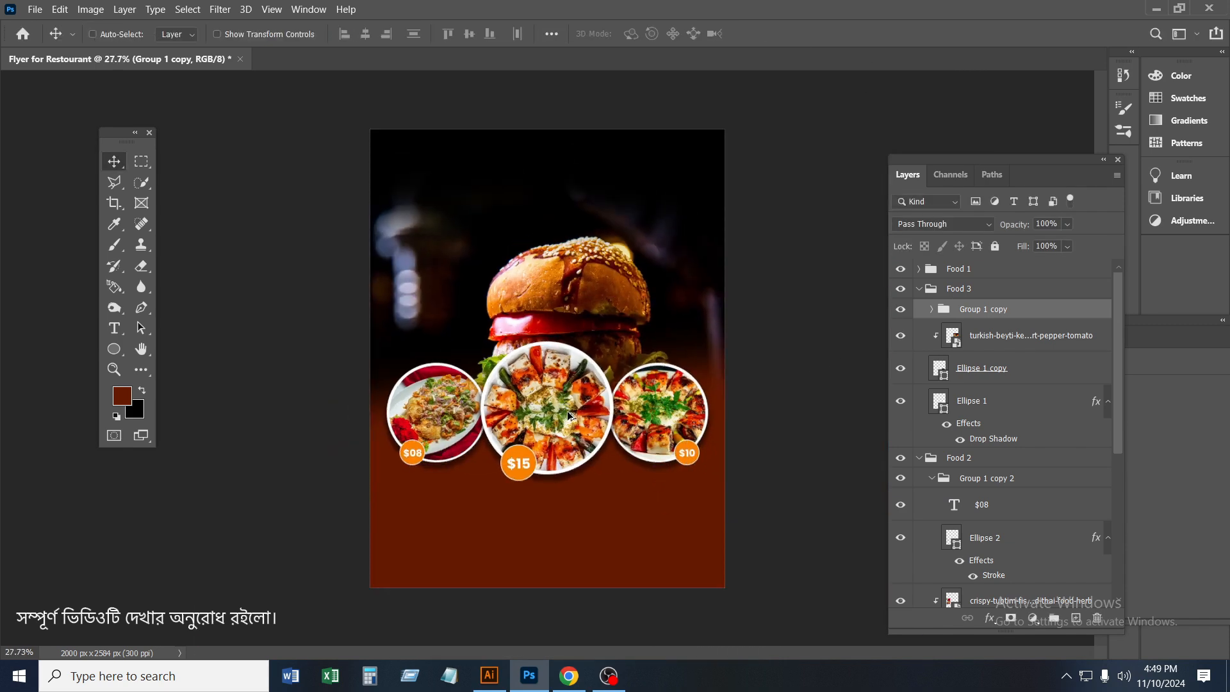
Collapse the Food 1, Food 3 and Food 2 groups along with the $08 badge group inside Food 2
{"action": "scroll", "coordinate": [575, 417], "scroll_direction": "up", "scroll_amount": 1}
{"action": "left_click", "coordinate": [522, 487], "text": "ctrl"}
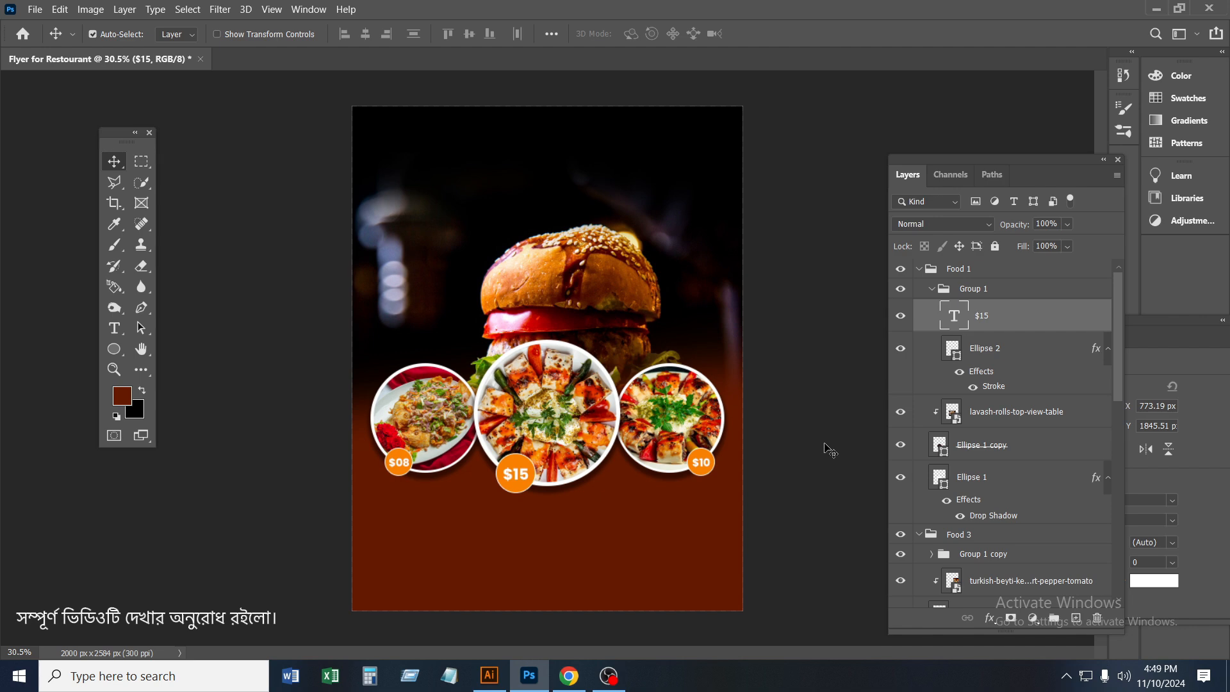
{"action": "scroll", "coordinate": [506, 436], "scroll_direction": "up", "scroll_amount": 1}
{"action": "scroll", "coordinate": [529, 456], "scroll_direction": "down", "scroll_amount": 2}
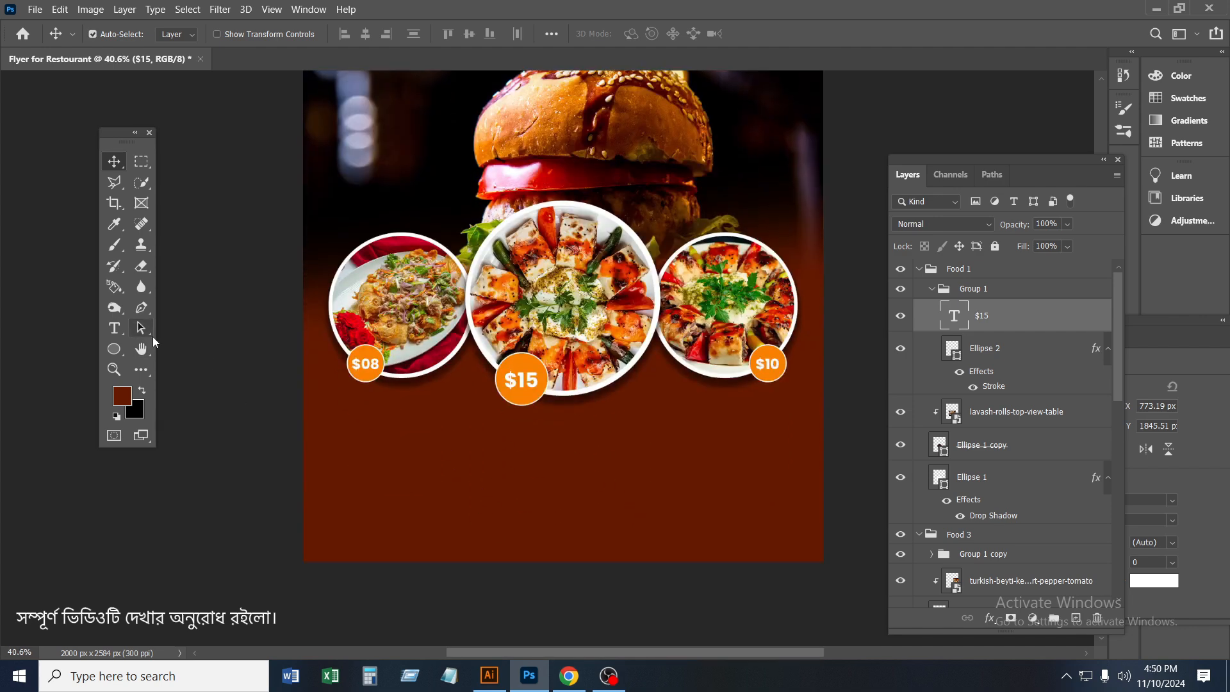
{"action": "left_click", "coordinate": [920, 290]}
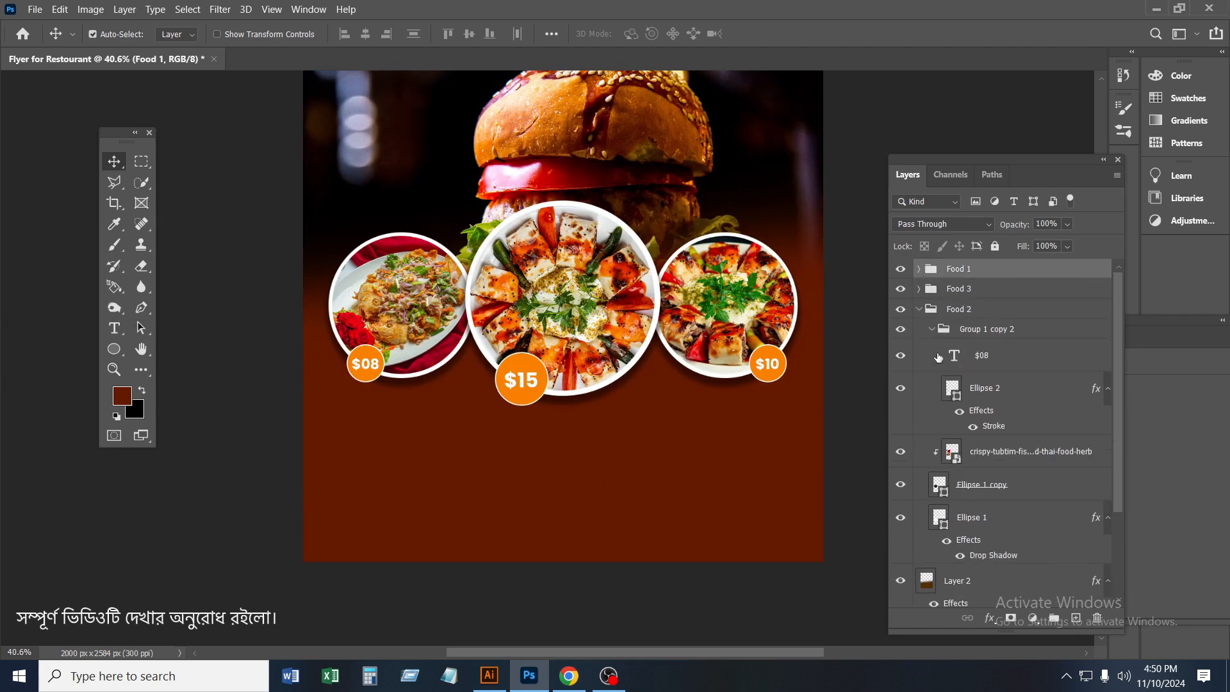
{"action": "left_click", "coordinate": [932, 329]}
{"action": "left_click", "coordinate": [919, 310]}
Add the title text "Delicious Food" in the Aesthetic Violet font above the burger, on a new layer over the Food 1 group
{"action": "scroll", "coordinate": [740, 356], "scroll_direction": "up", "scroll_amount": 2}
{"action": "scroll", "coordinate": [745, 361], "scroll_direction": "up", "scroll_amount": 3}
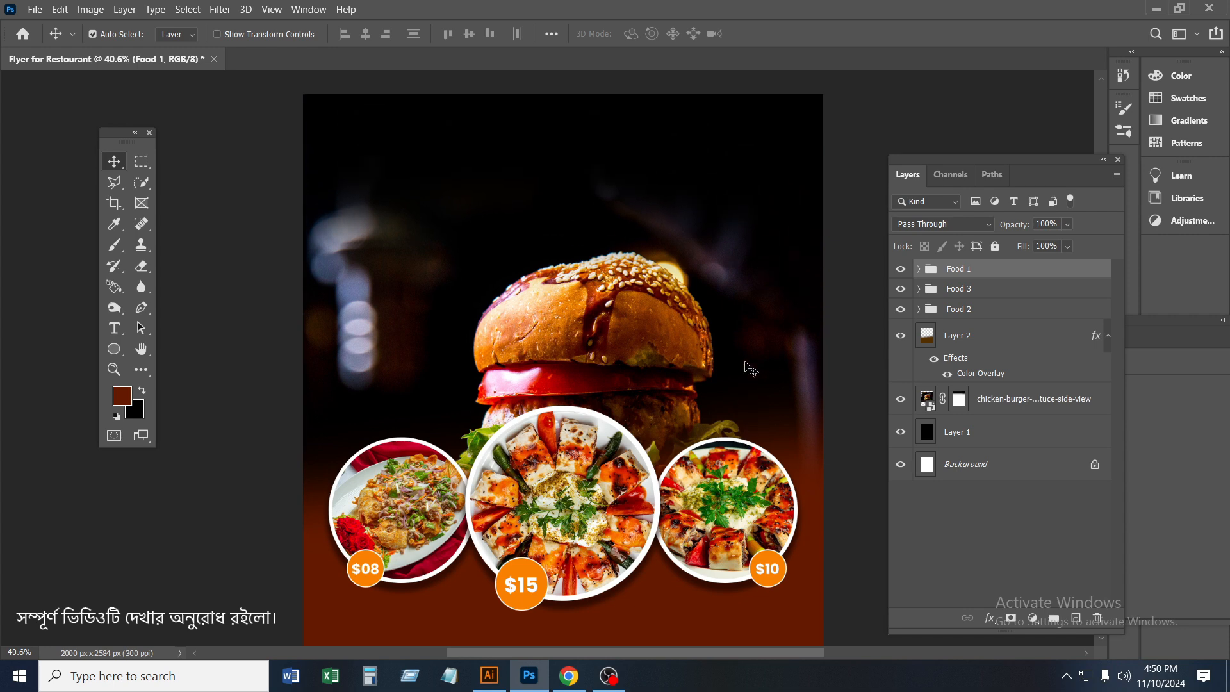
{"action": "left_click", "coordinate": [544, 194]}
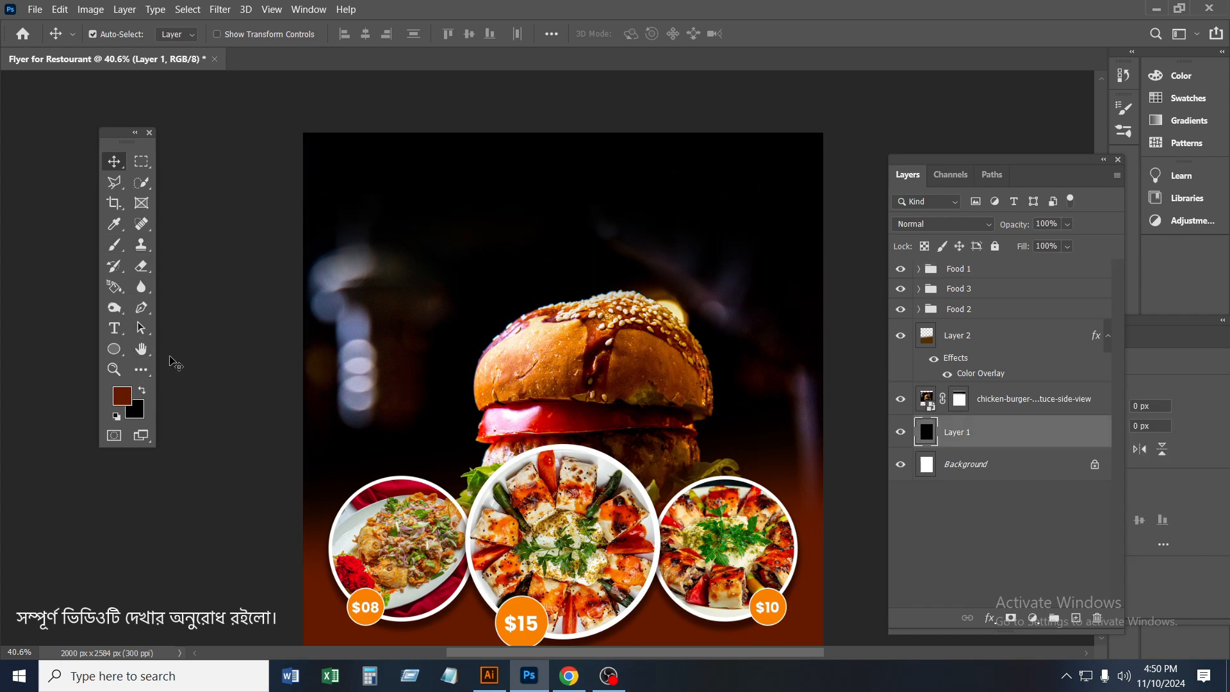
{"action": "left_click", "coordinate": [997, 272]}
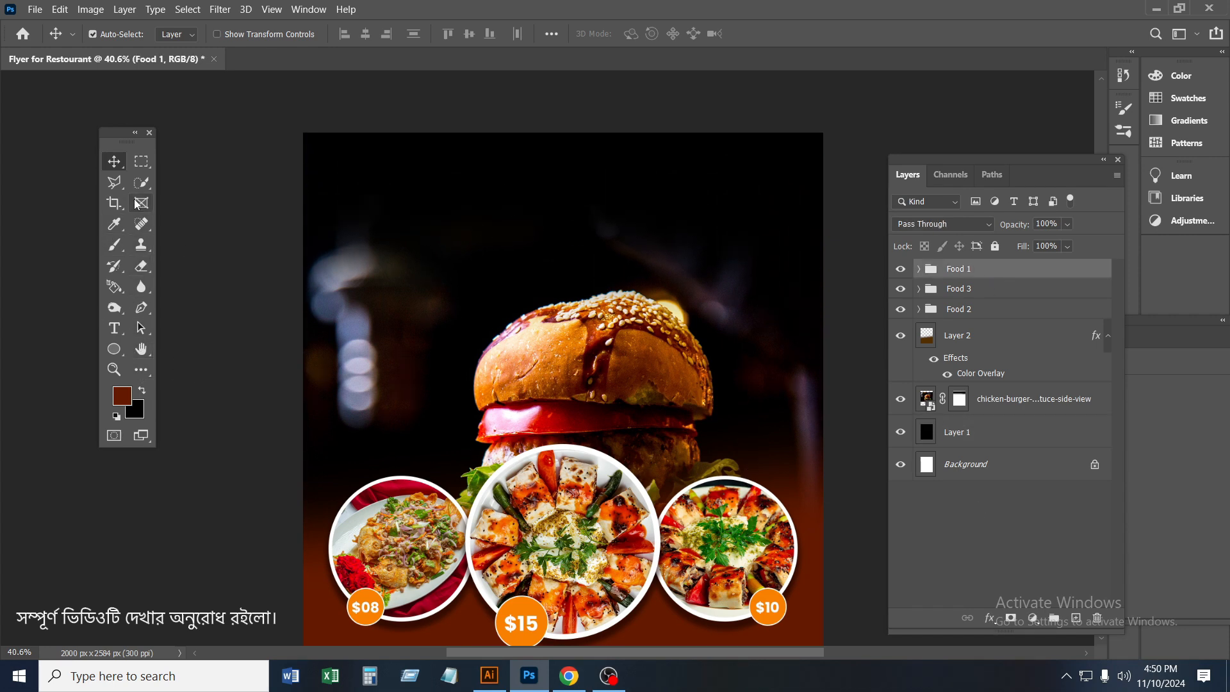
{"action": "left_click", "coordinate": [124, 330]}
{"action": "left_click", "coordinate": [488, 194]}
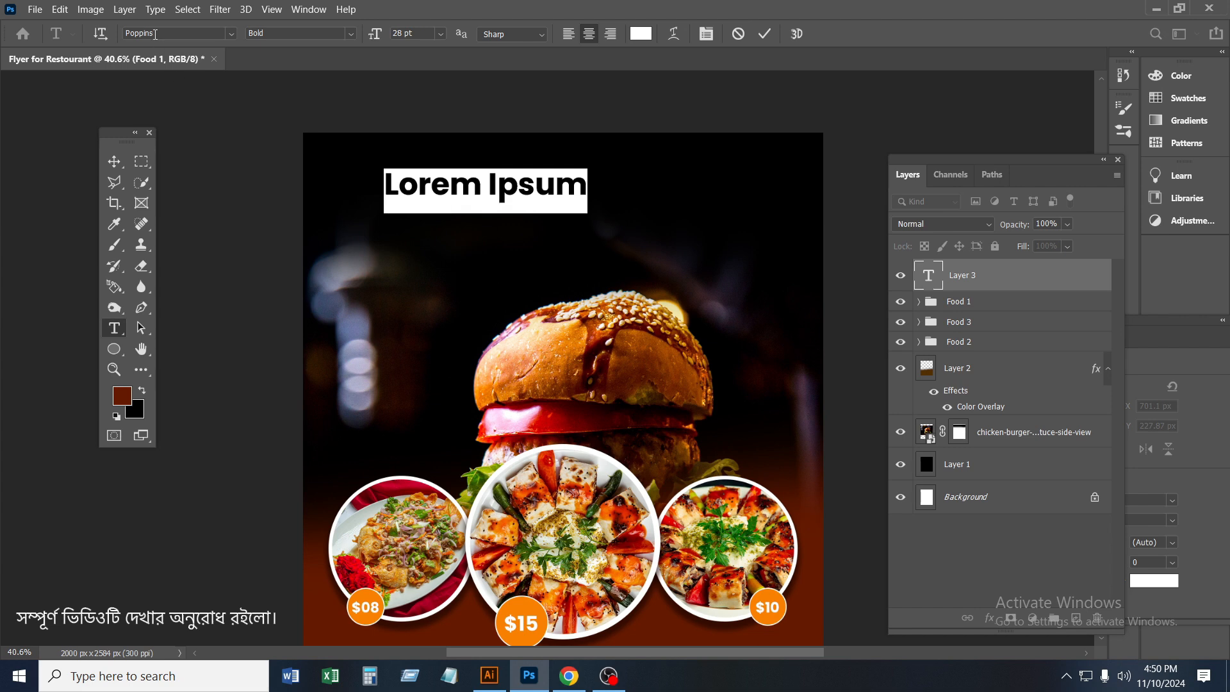
{"action": "left_click", "coordinate": [231, 35]}
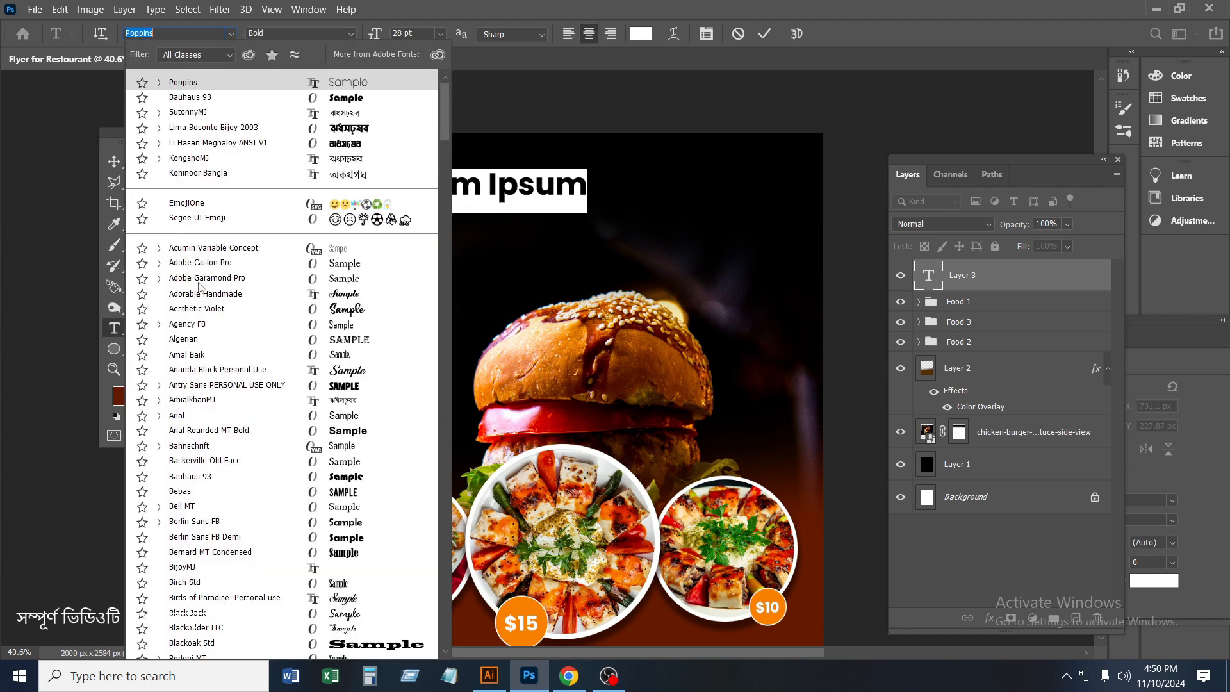
{"action": "left_click", "coordinate": [197, 308]}
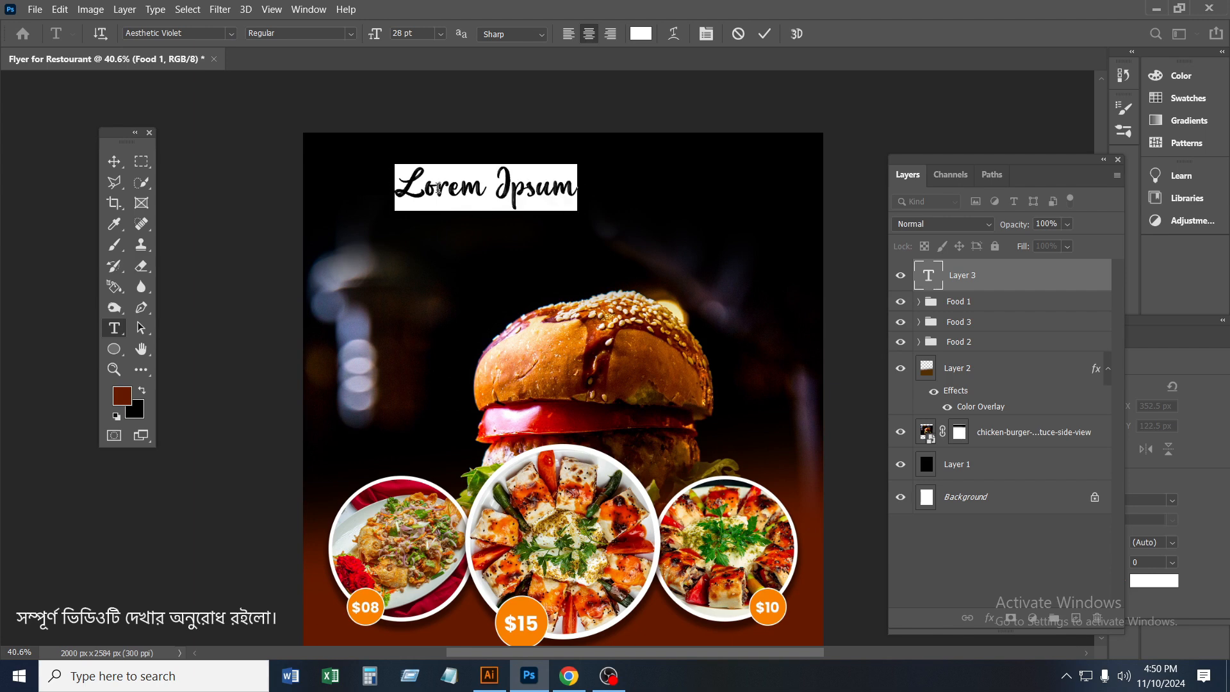
{"action": "type", "text": "Delic"}
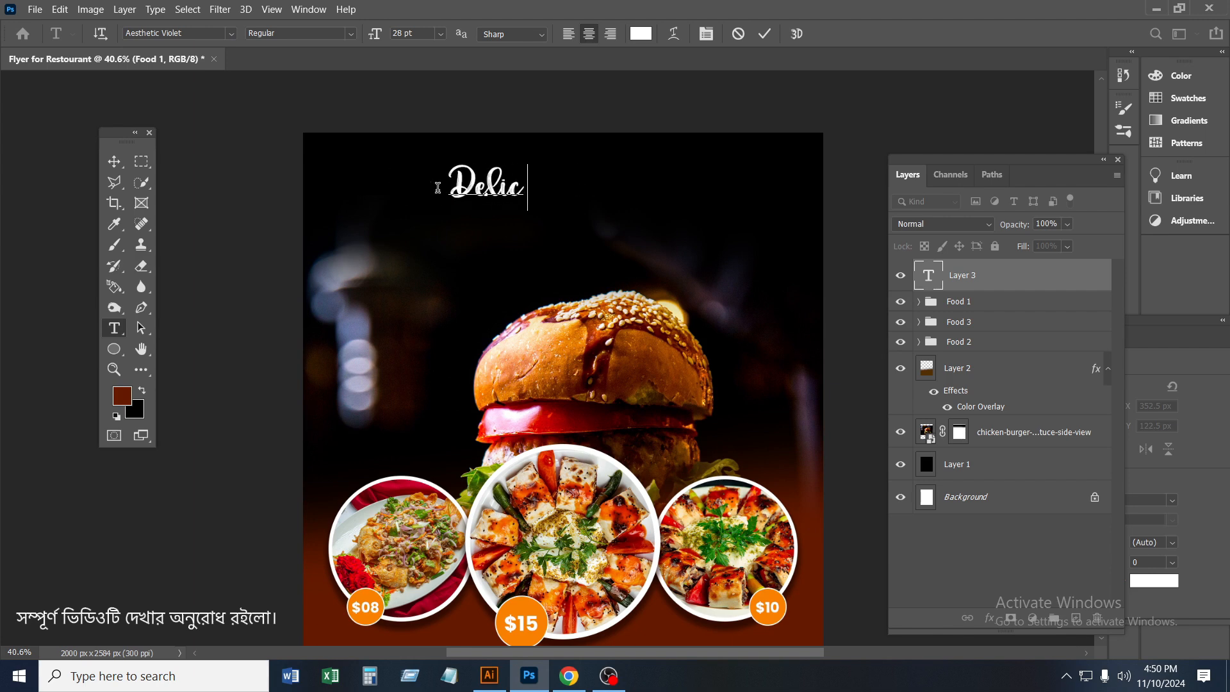
{"action": "type", "text": "ious Food"}
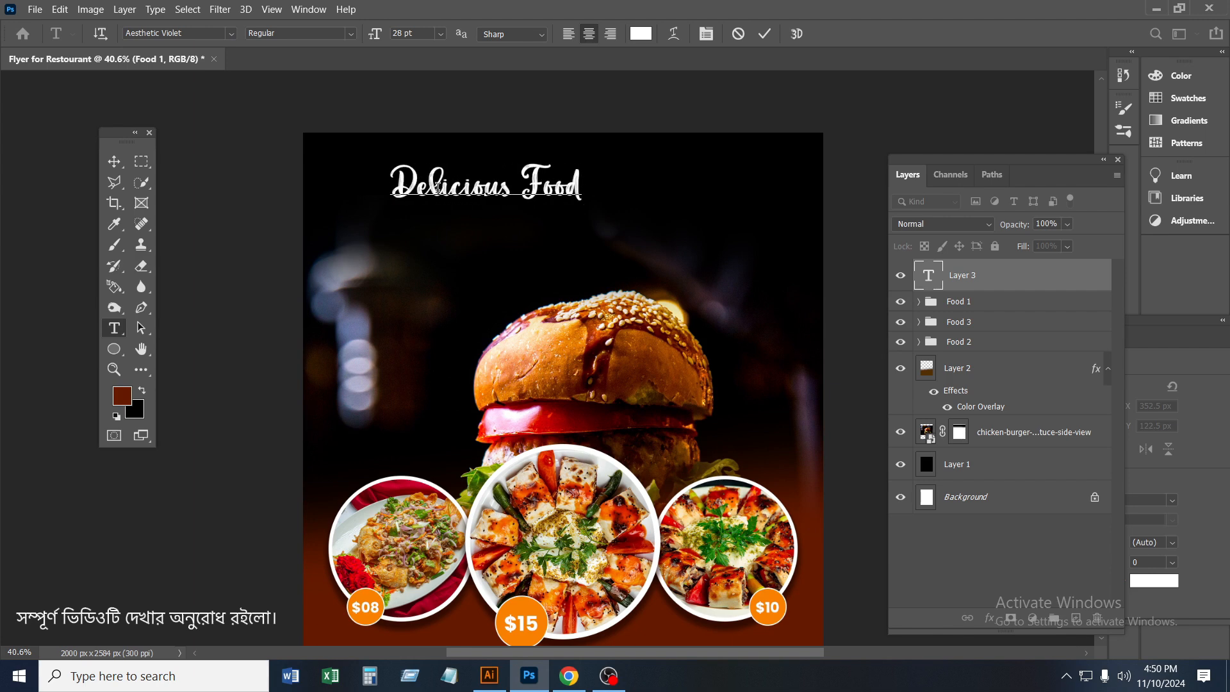
{"action": "left_click", "coordinate": [766, 35]}
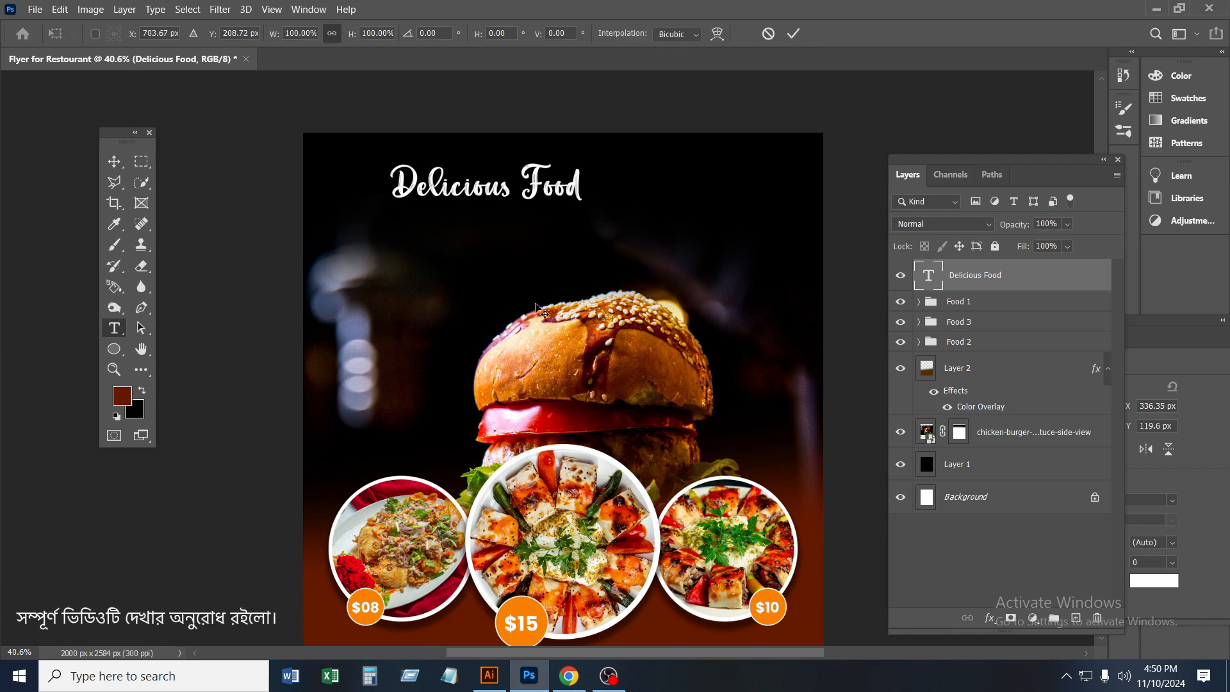
Enlarge the "Delicious Food" title to about 48 pt and centre it horizontally near the flyer's upper edge
{"action": "key", "text": "ctrl+t"}
{"action": "left_click_drag", "start_coordinate": [584, 211], "coordinate": [640, 207]}
{"action": "left_click", "coordinate": [793, 33]}
{"action": "left_click", "coordinate": [120, 164]}
{"action": "scroll", "coordinate": [631, 199], "scroll_direction": "up", "scroll_amount": 1}
{"action": "key", "text": "ctrl+t"}
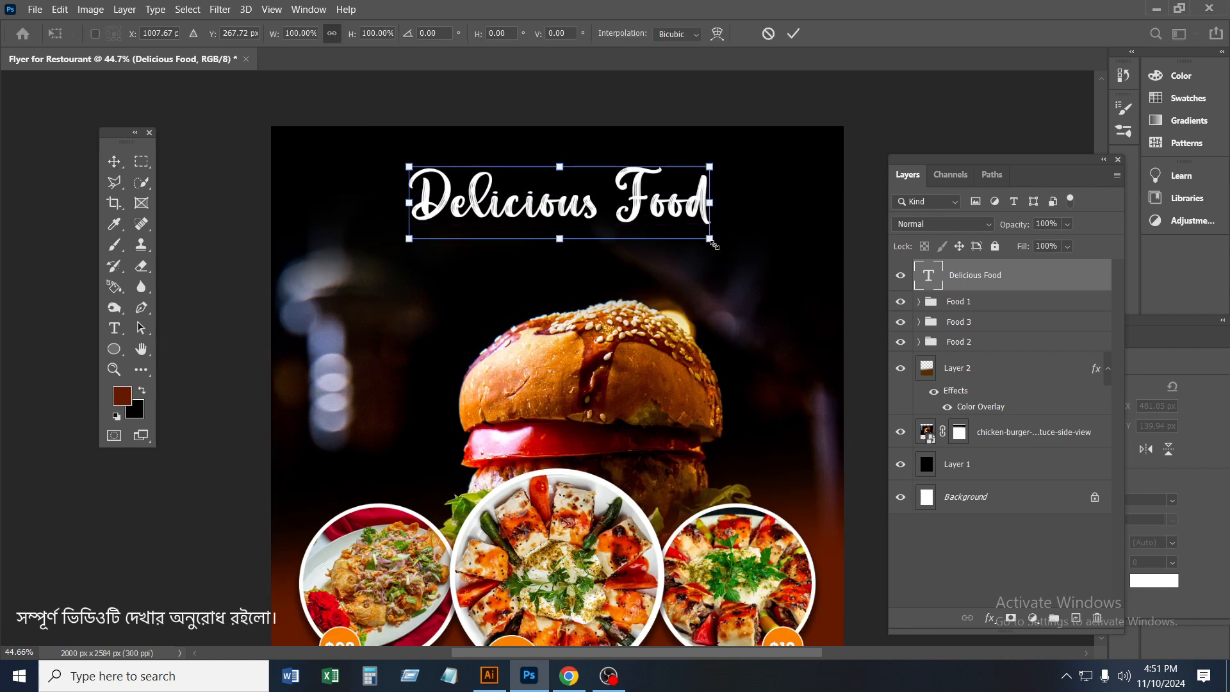
{"action": "left_click_drag", "start_coordinate": [709, 239], "coordinate": [735, 263]}
{"action": "left_click", "coordinate": [793, 34]}
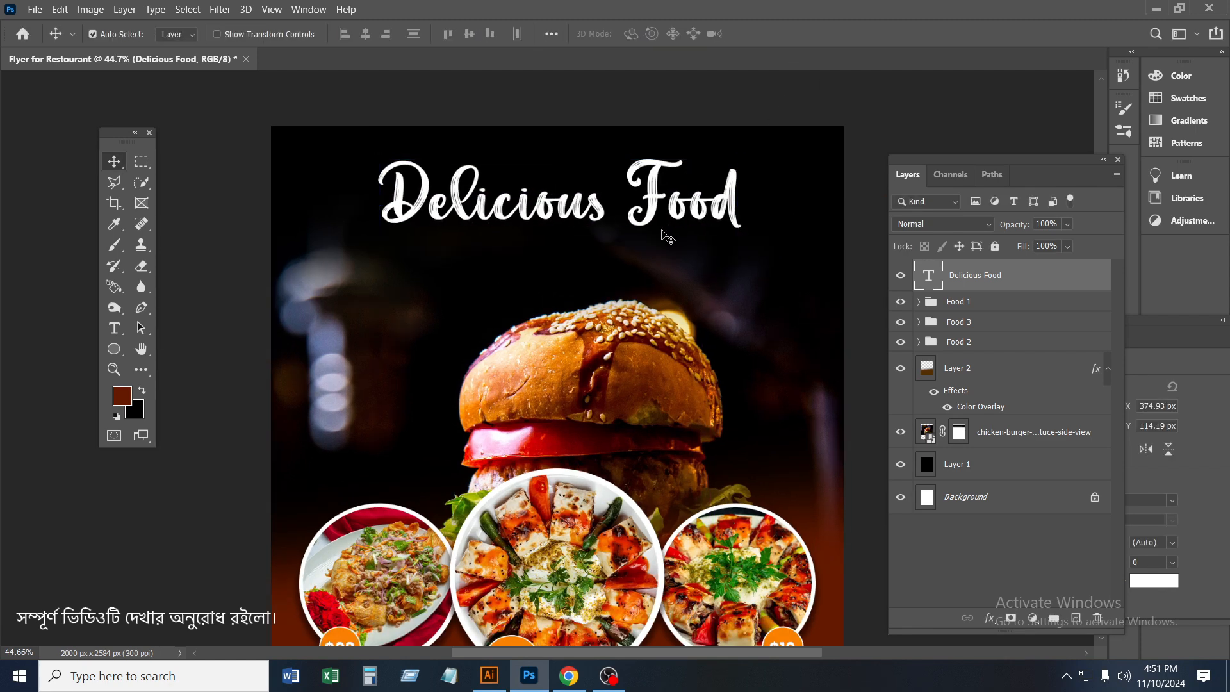
Recolour the "Delicious Food" title orange
{"action": "scroll", "coordinate": [614, 186], "scroll_direction": "down", "scroll_amount": 1}
{"action": "double_click", "coordinate": [928, 282]}
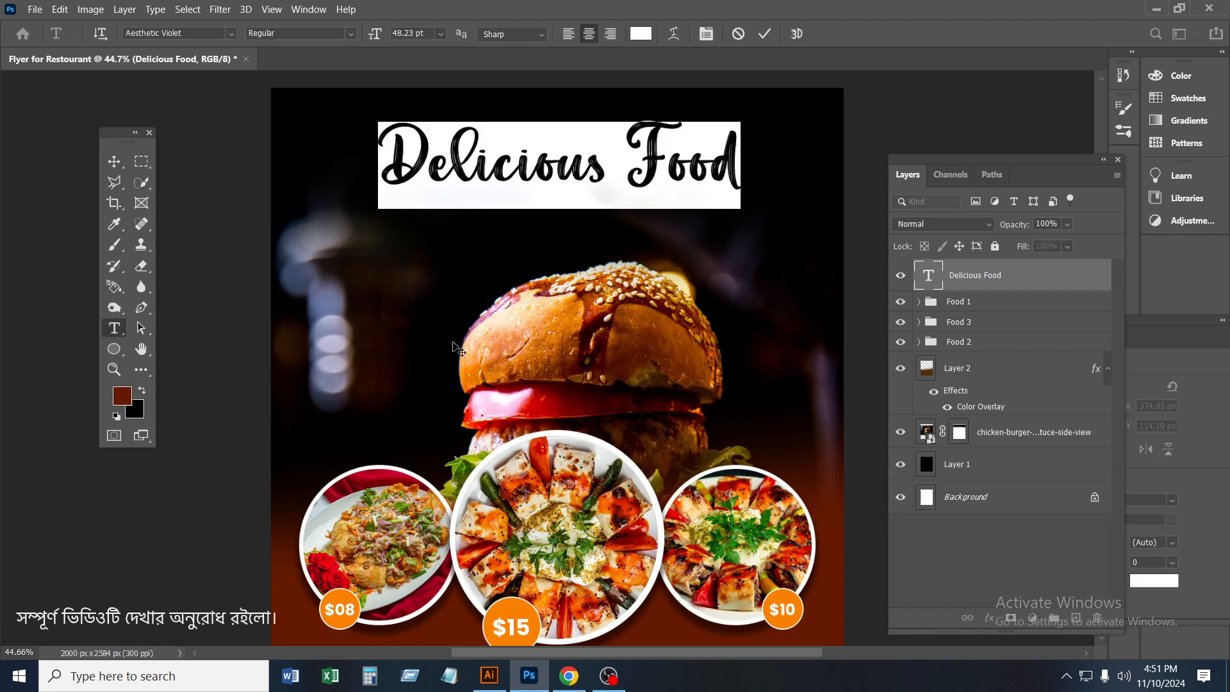
{"action": "left_click", "coordinate": [128, 396]}
{"action": "left_click", "coordinate": [575, 333]}
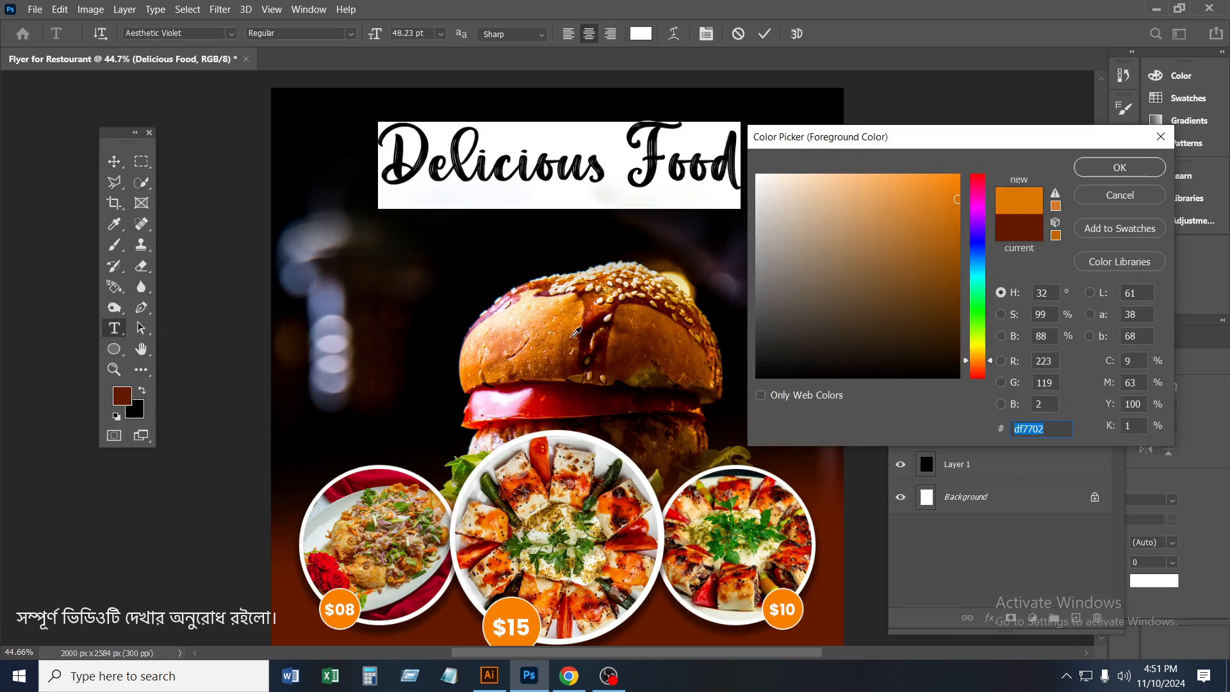
{"action": "left_click", "coordinate": [1119, 167]}
{"action": "left_click", "coordinate": [764, 33]}
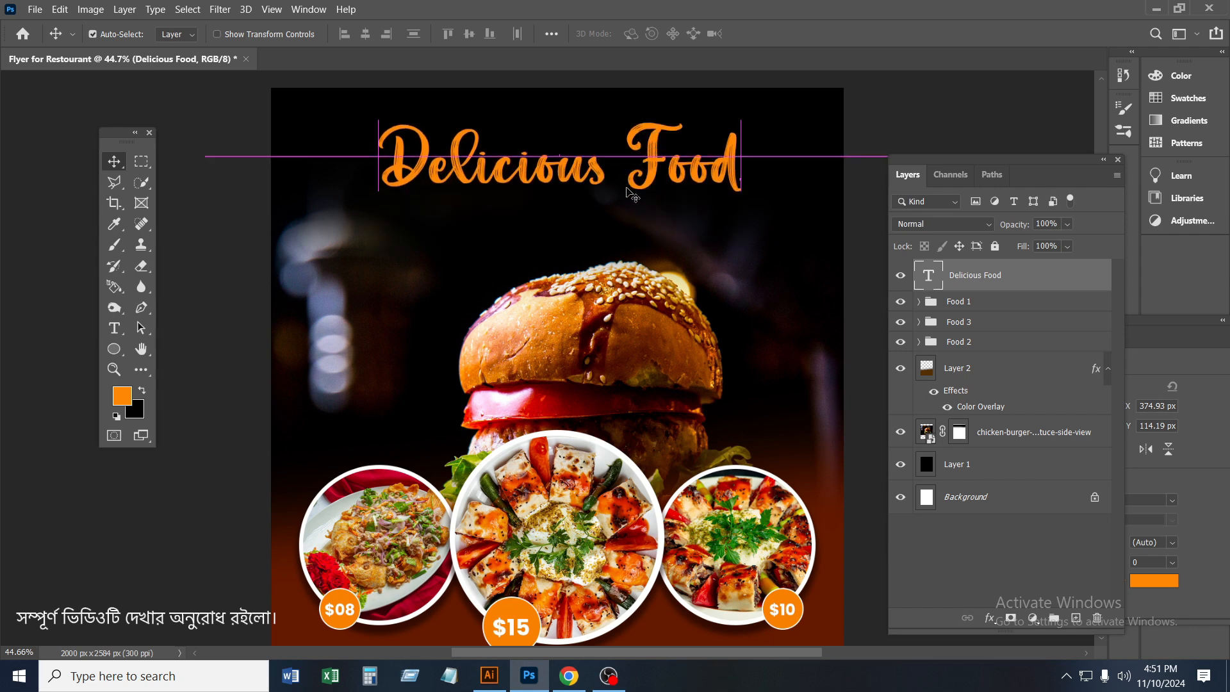
Duplicate the title just below itself and set the copy to Poppins at 28 pt
{"action": "left_click_drag", "start_coordinate": [657, 182], "coordinate": [656, 252]}
{"action": "double_click", "coordinate": [928, 276]}
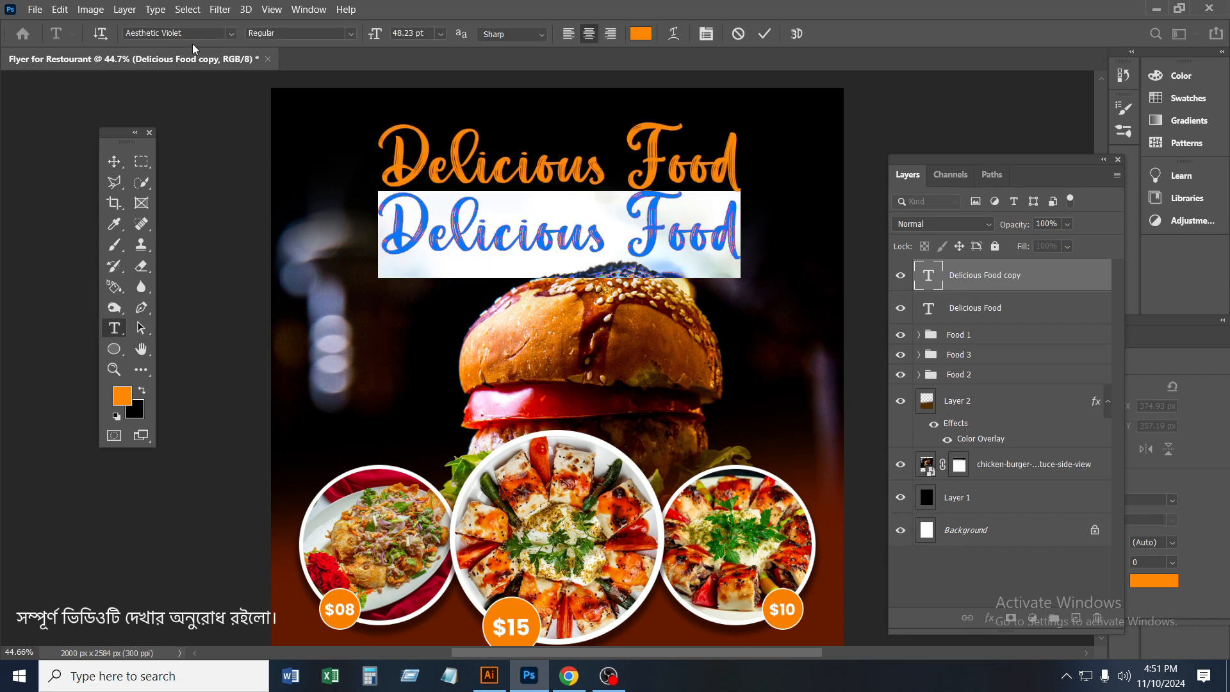
{"action": "left_click", "coordinate": [230, 36]}
{"action": "left_click", "coordinate": [186, 102]}
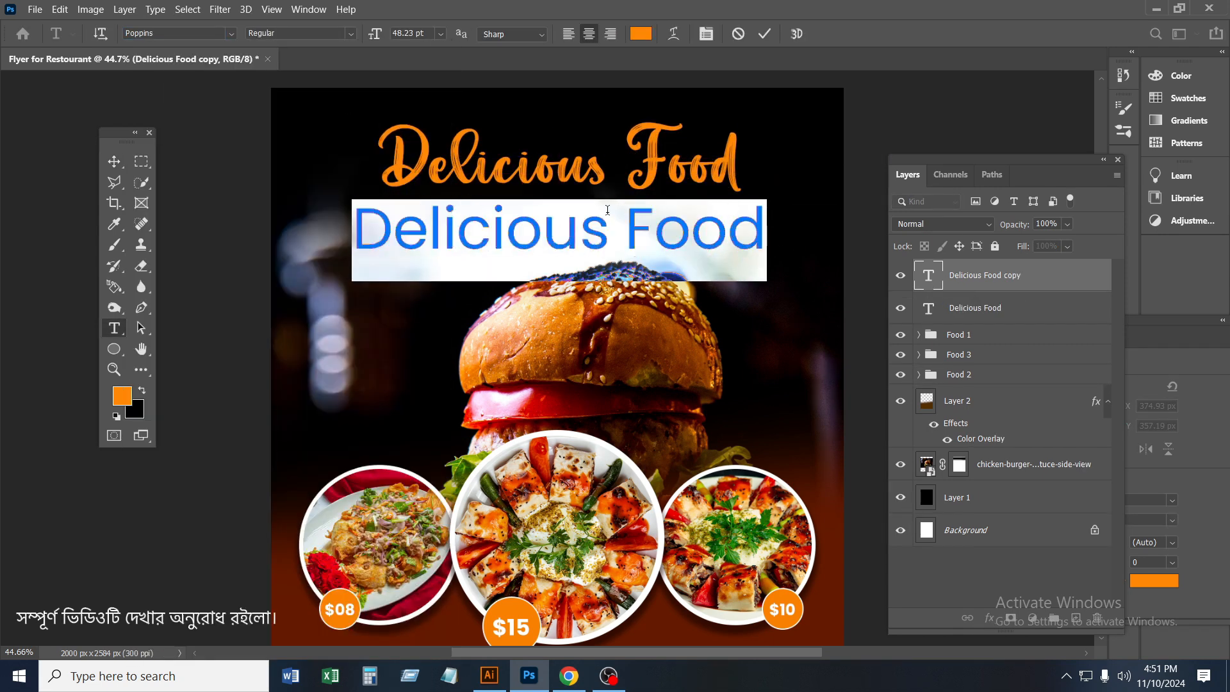
{"action": "left_click_drag", "start_coordinate": [375, 41], "coordinate": [362, 37]}
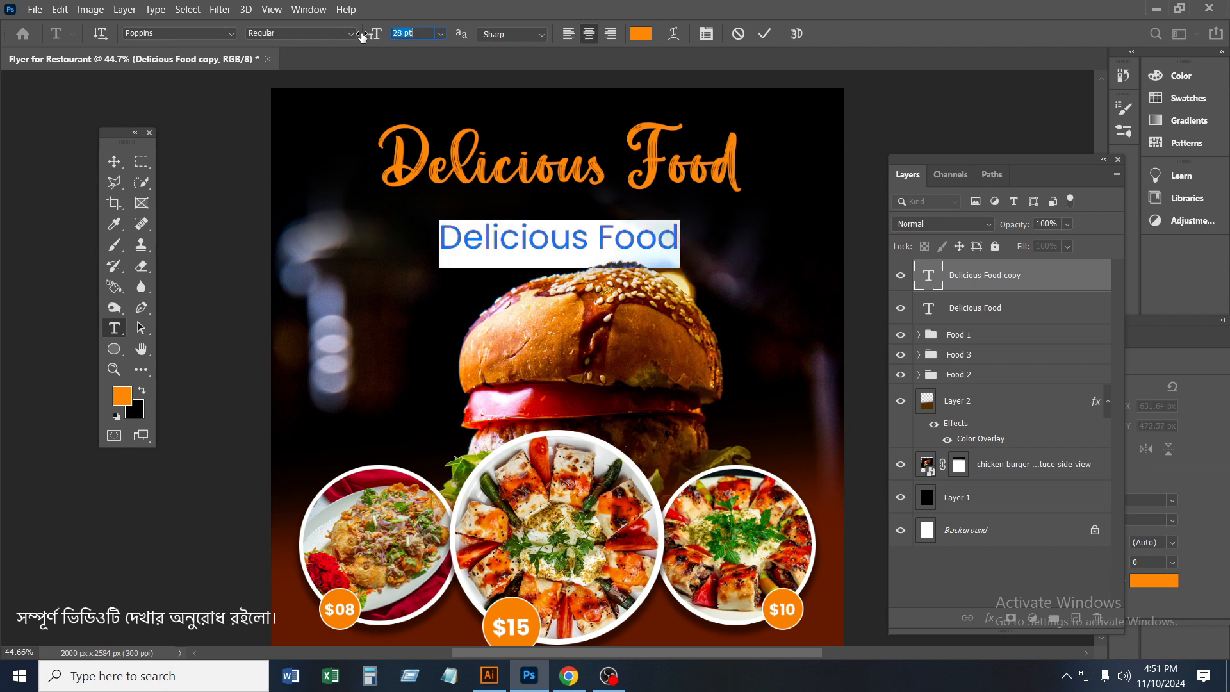
Replace the duplicated title's wording with "FRESH AND TASTY FOOD" on two lines
{"action": "type", "text": "Fre"}
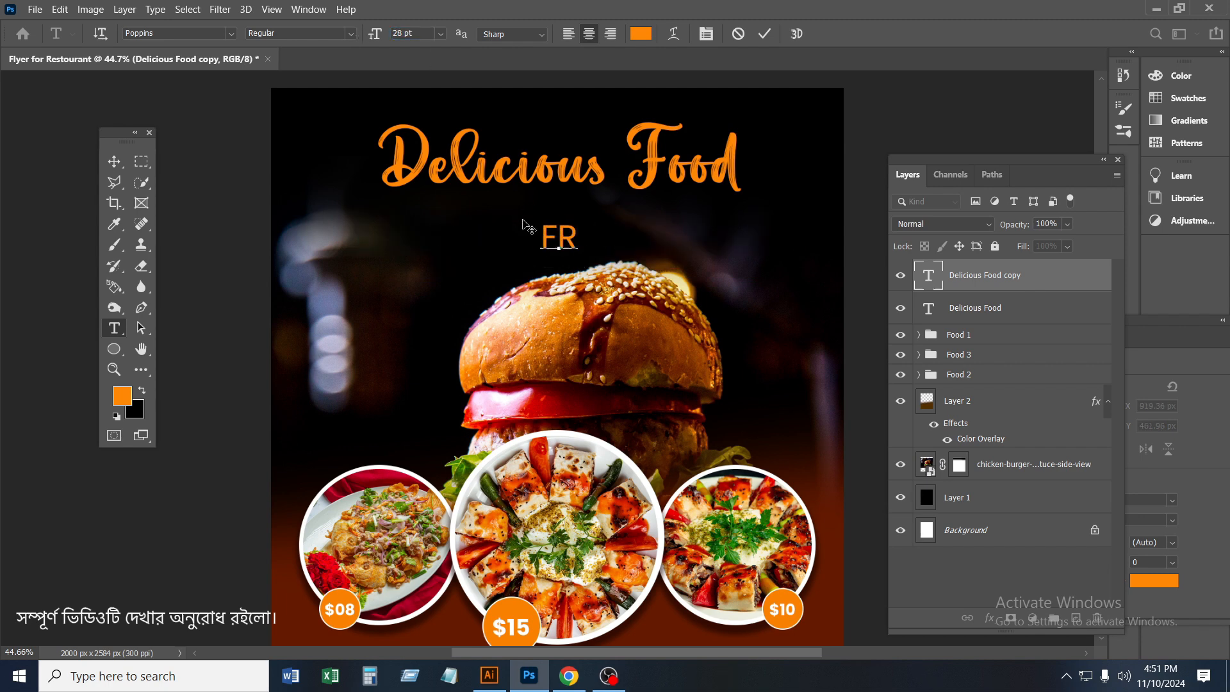
{"action": "type", "text": "ESH AND"}
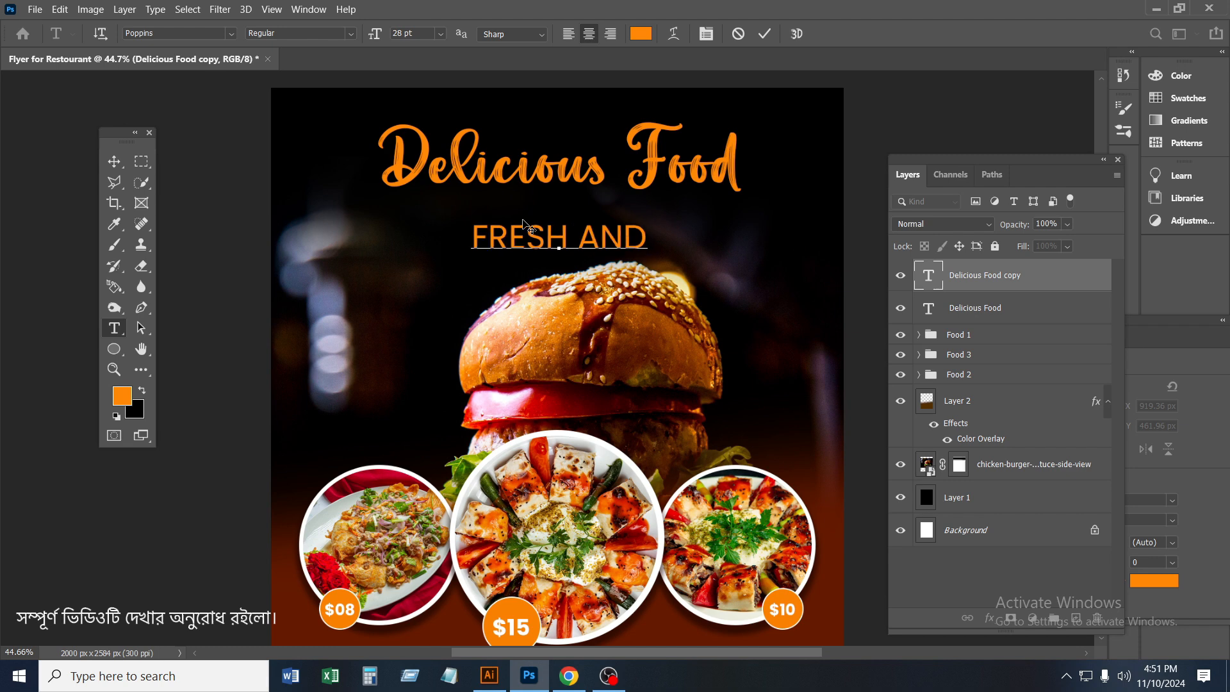
{"action": "type", "text": "tA"}
{"action": "type", "text": "STY FOOD"}
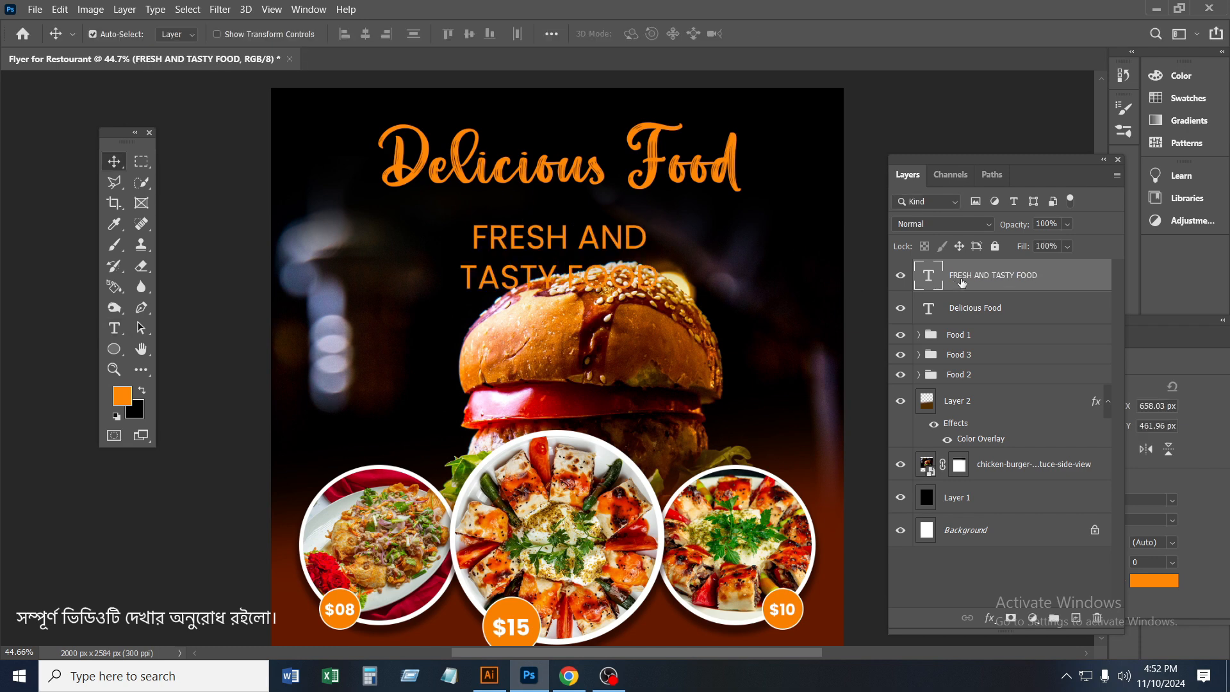
Make the "FRESH AND TASTY FOOD" tagline bold and colour it white (ffffff)
{"action": "double_click", "coordinate": [923, 275]}
{"action": "left_click", "coordinate": [350, 33]}
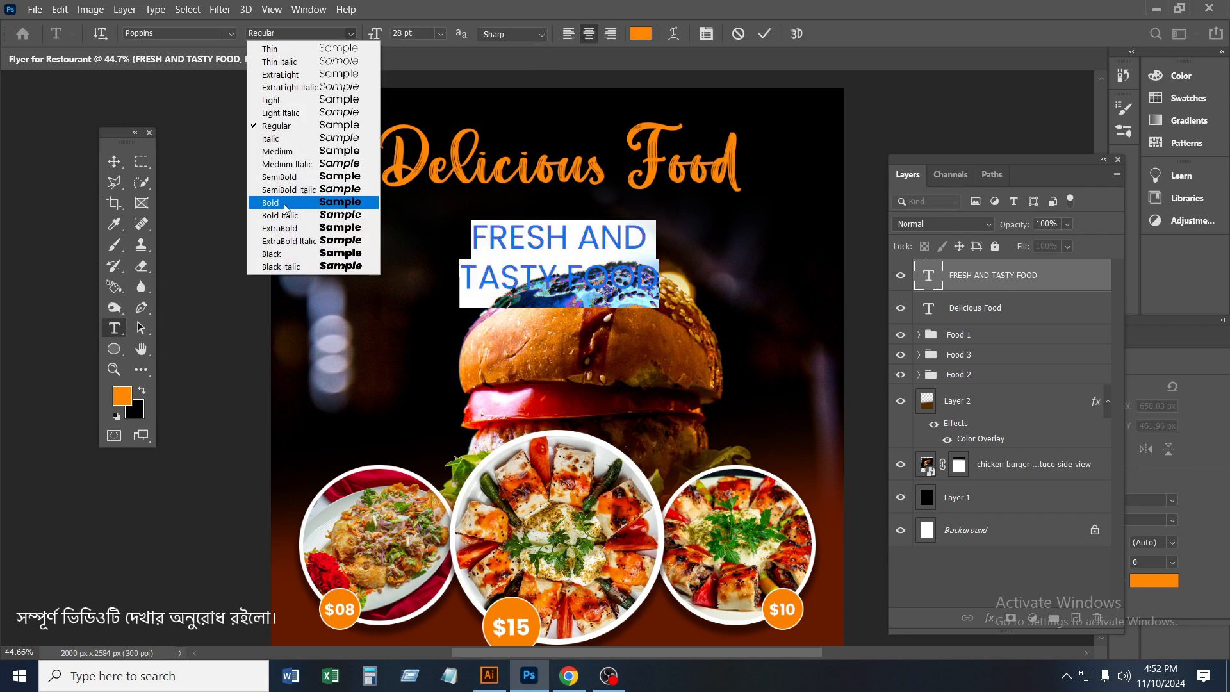
{"action": "left_click", "coordinate": [307, 202]}
{"action": "left_click", "coordinate": [640, 34]}
{"action": "left_click", "coordinate": [769, 172]}
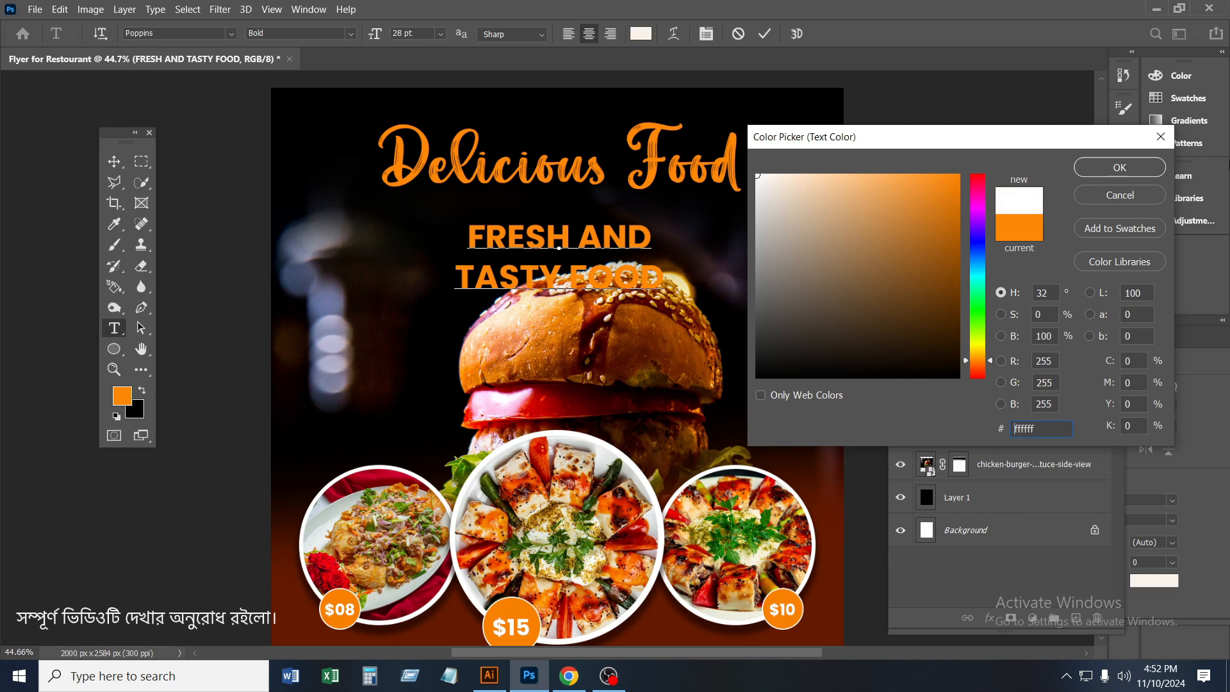
{"action": "left_click", "coordinate": [1122, 168]}
{"action": "left_click", "coordinate": [764, 34]}
{"action": "key", "text": "v"}
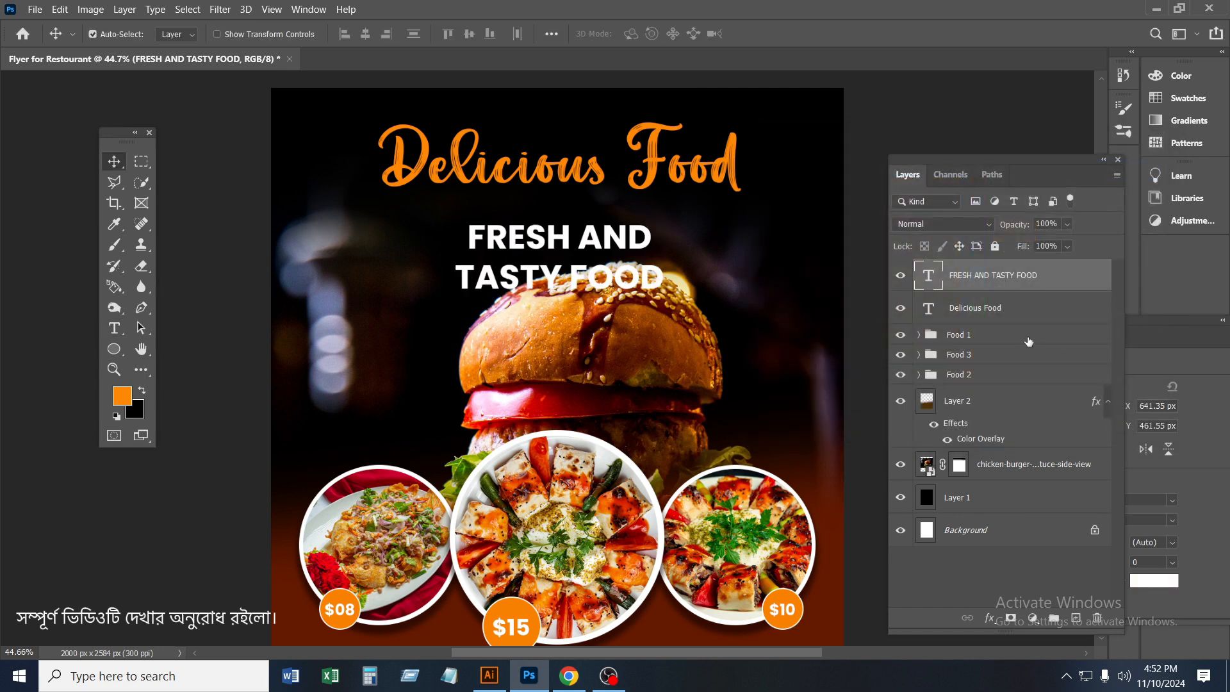
Reduce the tagline to 20 pt and move it up directly beneath the "Delicious Food" title
{"action": "double_click", "coordinate": [929, 276]}
{"action": "left_click", "coordinate": [367, 43]}
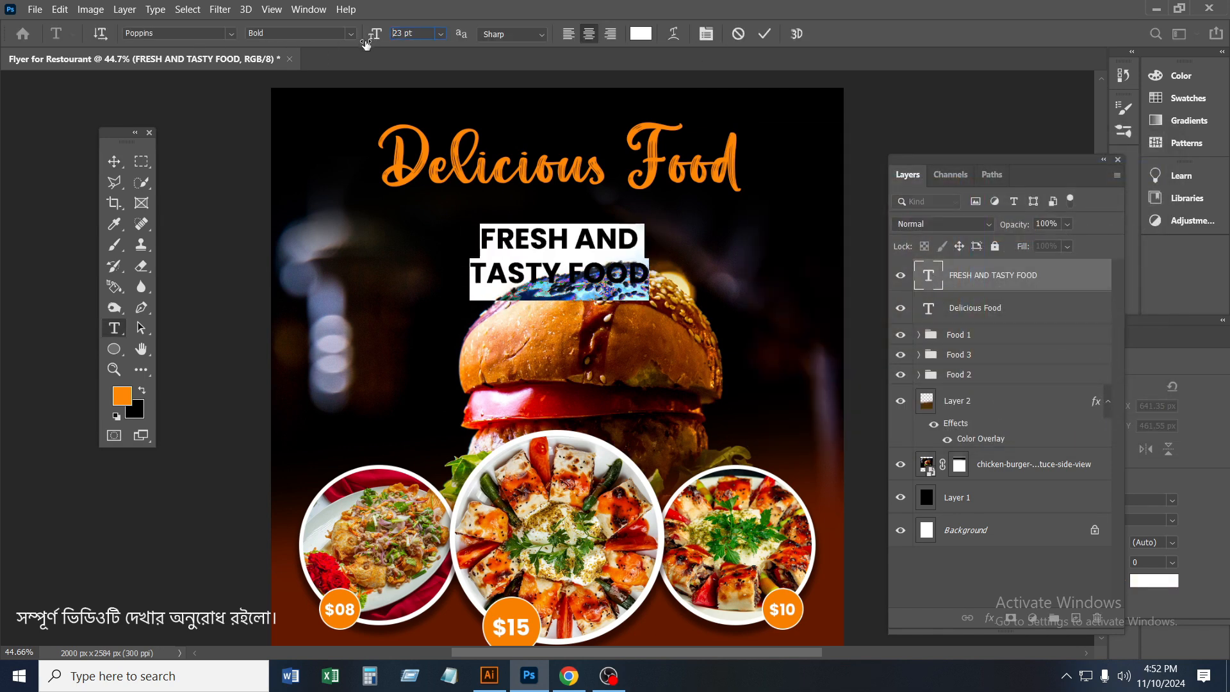
{"action": "left_click_drag", "start_coordinate": [367, 44], "coordinate": [364, 43]}
{"action": "left_click", "coordinate": [764, 34]}
{"action": "key", "text": "v"}
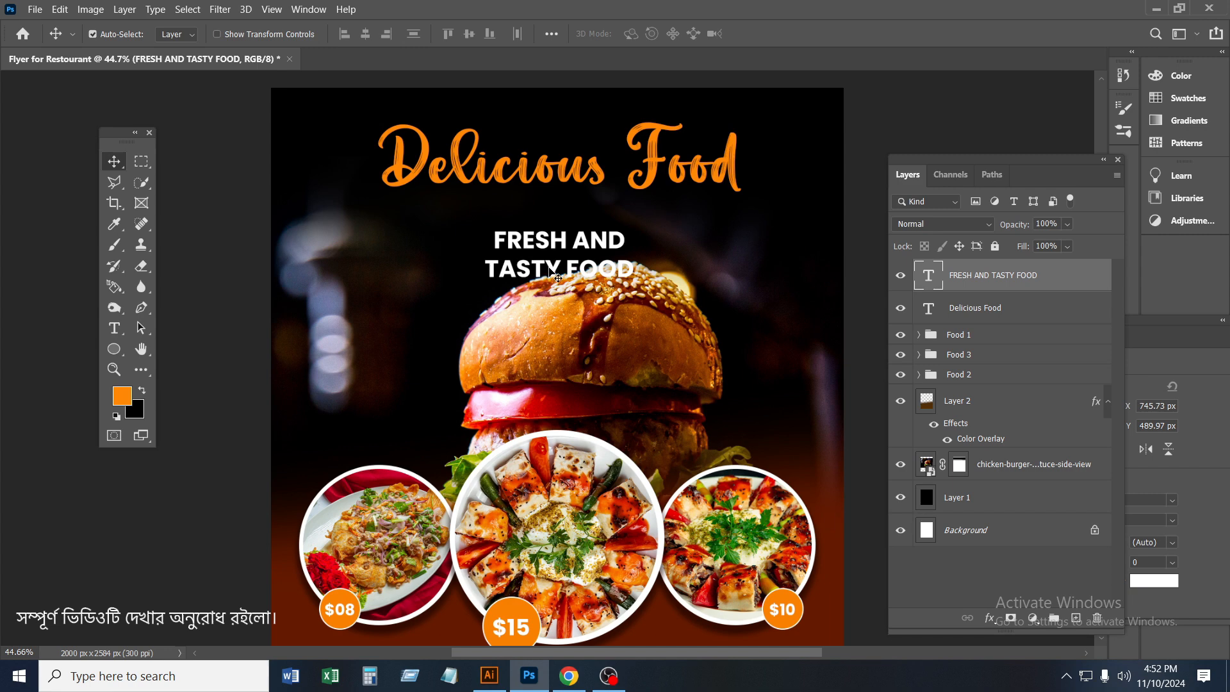
{"action": "left_click_drag", "start_coordinate": [556, 277], "coordinate": [556, 235]}
{"action": "scroll", "coordinate": [644, 240], "scroll_direction": "down", "scroll_amount": 1}
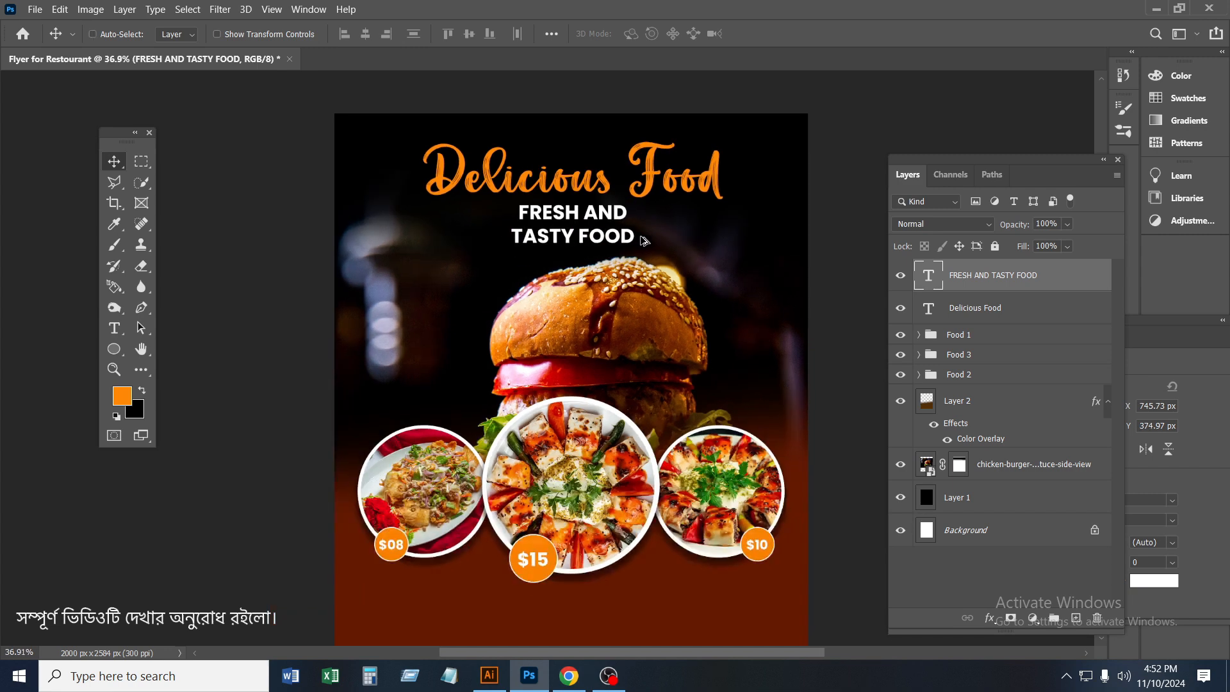
Duplicate the tagline to just below the left-hand plate and set the copy's font style to Regular
{"action": "scroll", "coordinate": [695, 242], "scroll_direction": "down", "scroll_amount": 1}
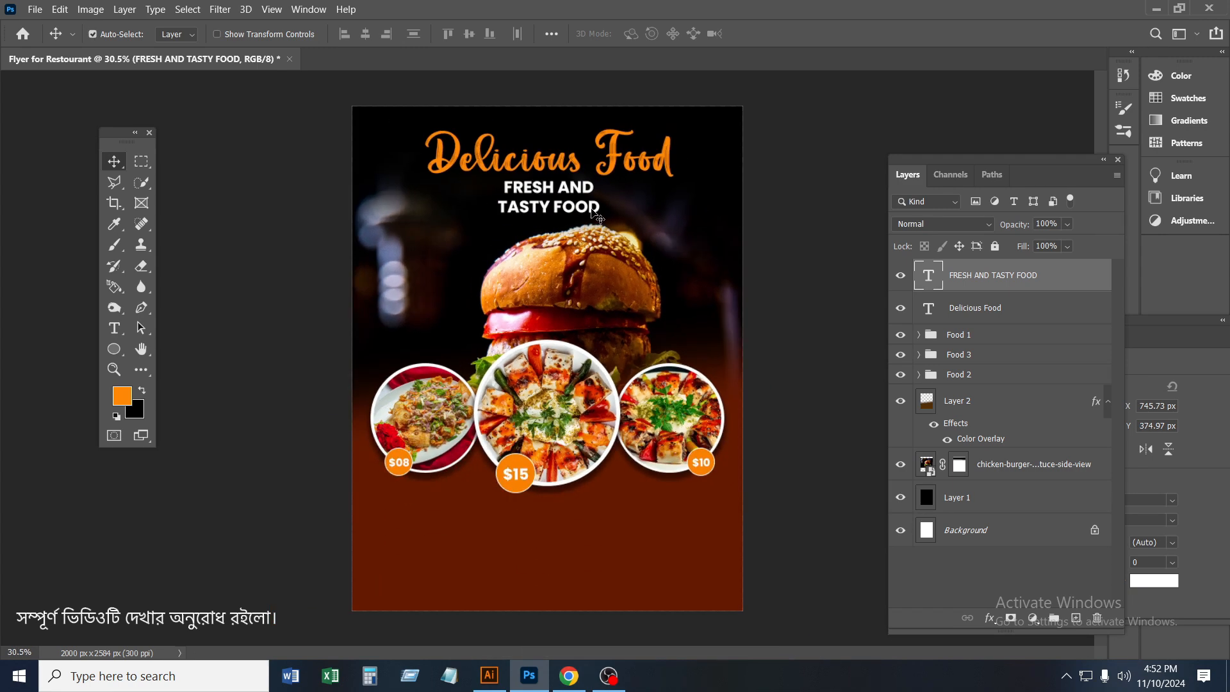
{"action": "left_click_drag", "start_coordinate": [596, 215], "coordinate": [424, 484]}
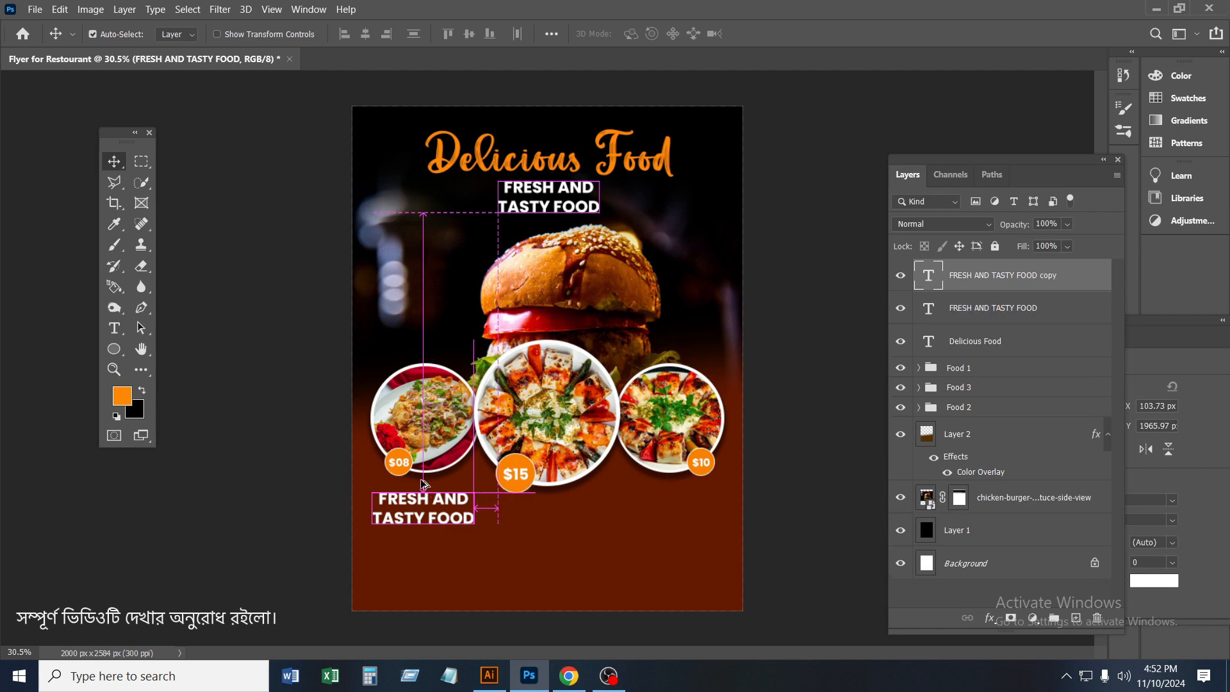
{"action": "scroll", "coordinate": [424, 484], "scroll_direction": "up", "scroll_amount": 2}
{"action": "scroll", "coordinate": [424, 484], "scroll_direction": "down", "scroll_amount": 2}
{"action": "double_click", "coordinate": [928, 275]}
{"action": "left_click", "coordinate": [352, 33]}
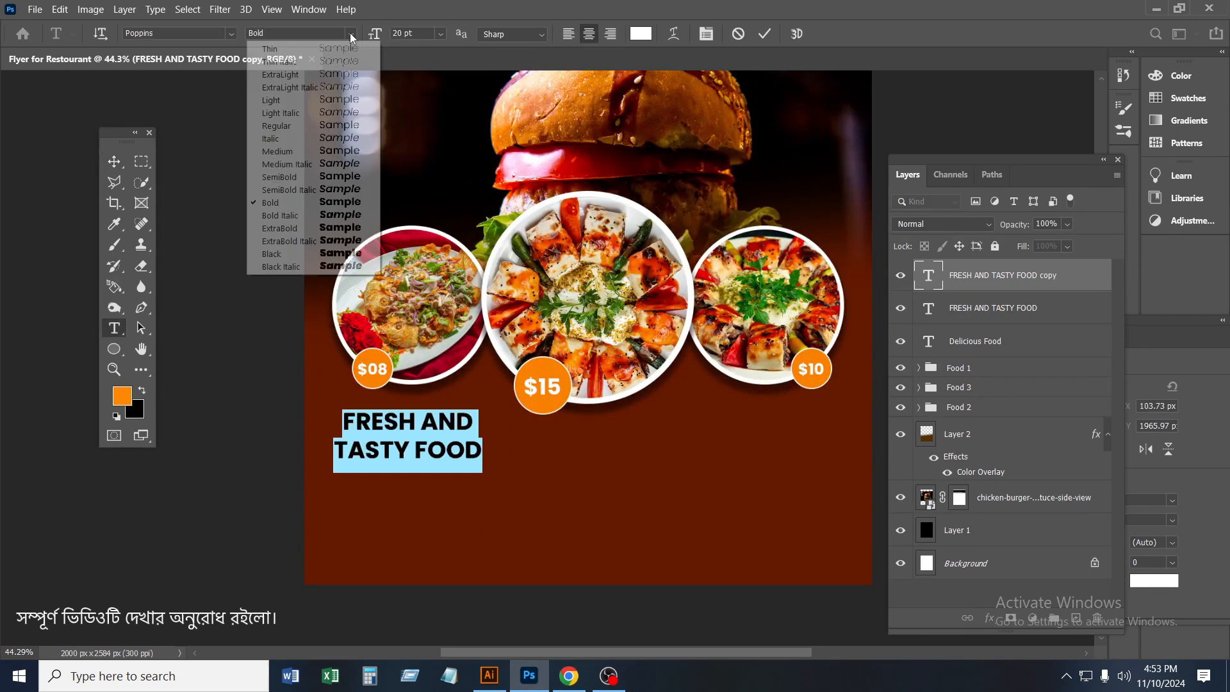
{"action": "left_click", "coordinate": [279, 125]}
Replace the text below the left-hand plate with "Chicken"
{"action": "left_click", "coordinate": [417, 423]}
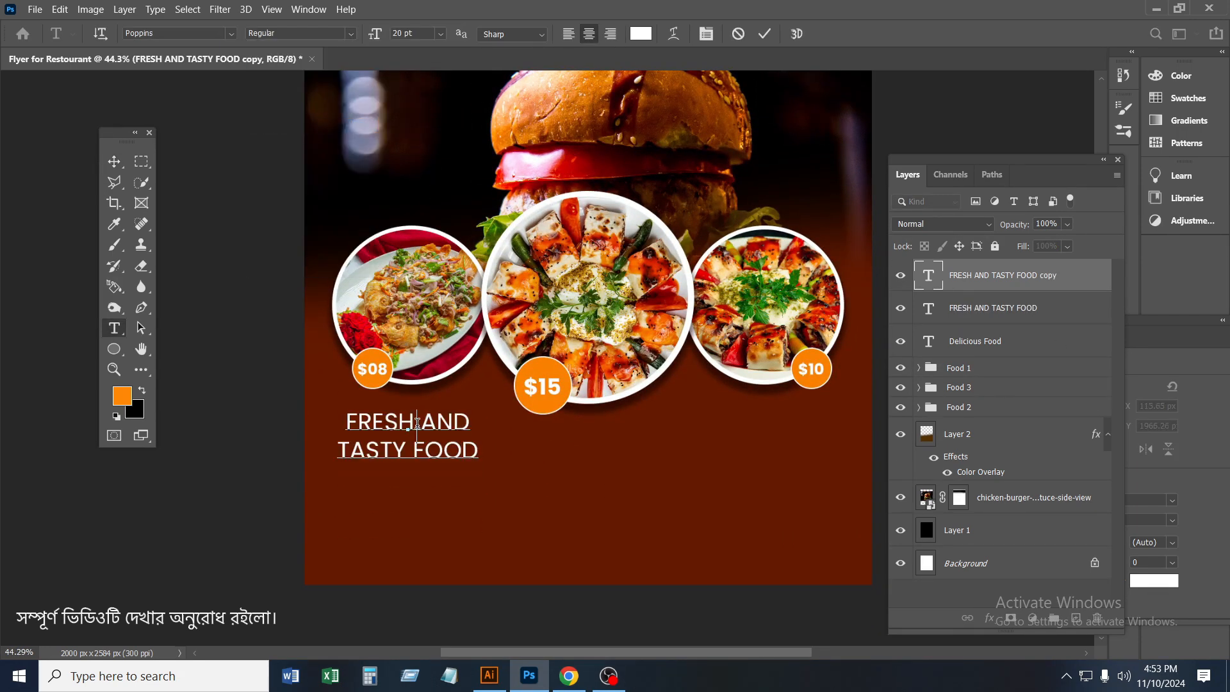
{"action": "key", "text": "ctrl+a"}
{"action": "type", "text": "CH"}
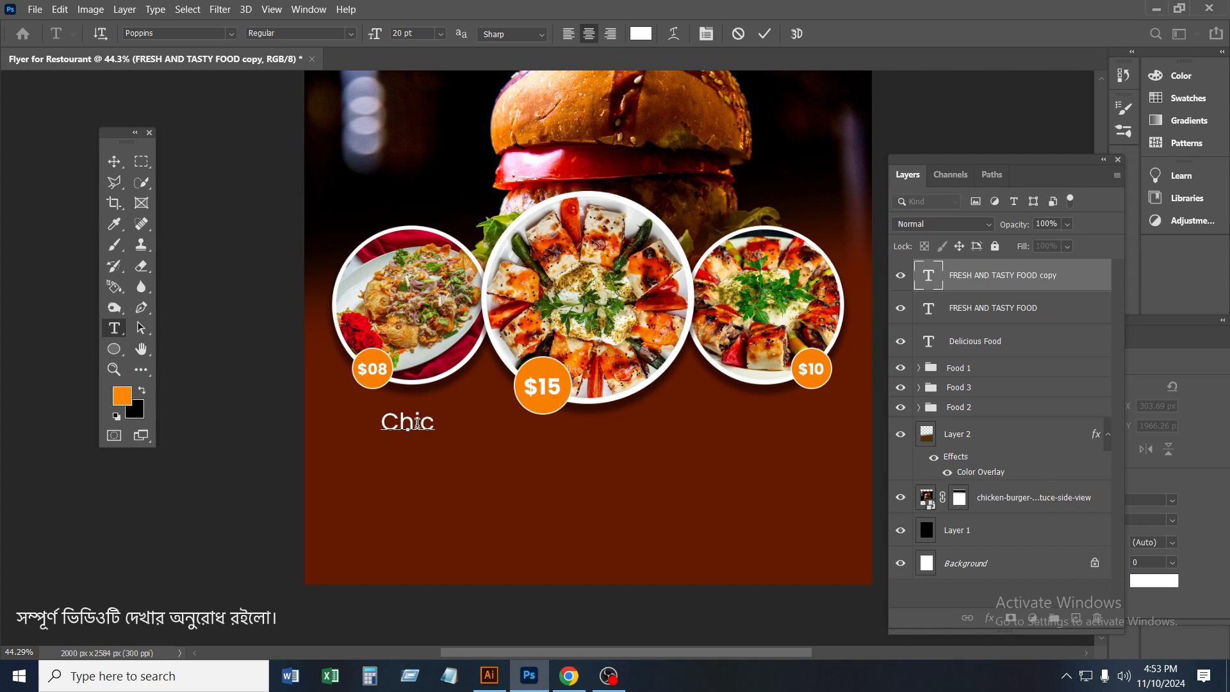
{"action": "type", "text": "icken"}
{"action": "left_click", "coordinate": [764, 34]}
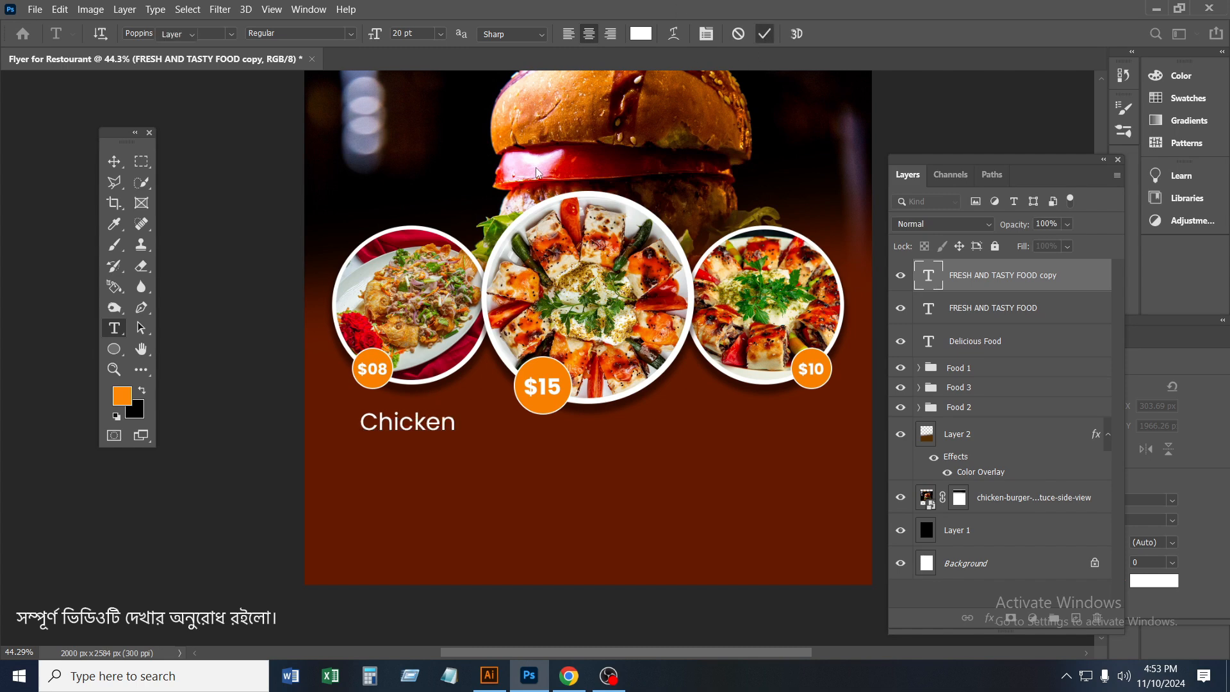
Duplicate the "Chicken" caption beneath the middle and right-hand plates, in line with the original
{"action": "key", "text": "v"}
{"action": "scroll", "coordinate": [490, 368], "scroll_direction": "up", "scroll_amount": 3}
{"action": "left_click_drag", "start_coordinate": [397, 448], "coordinate": [744, 448]}
{"action": "scroll", "coordinate": [399, 442], "scroll_direction": "down", "scroll_amount": 2}
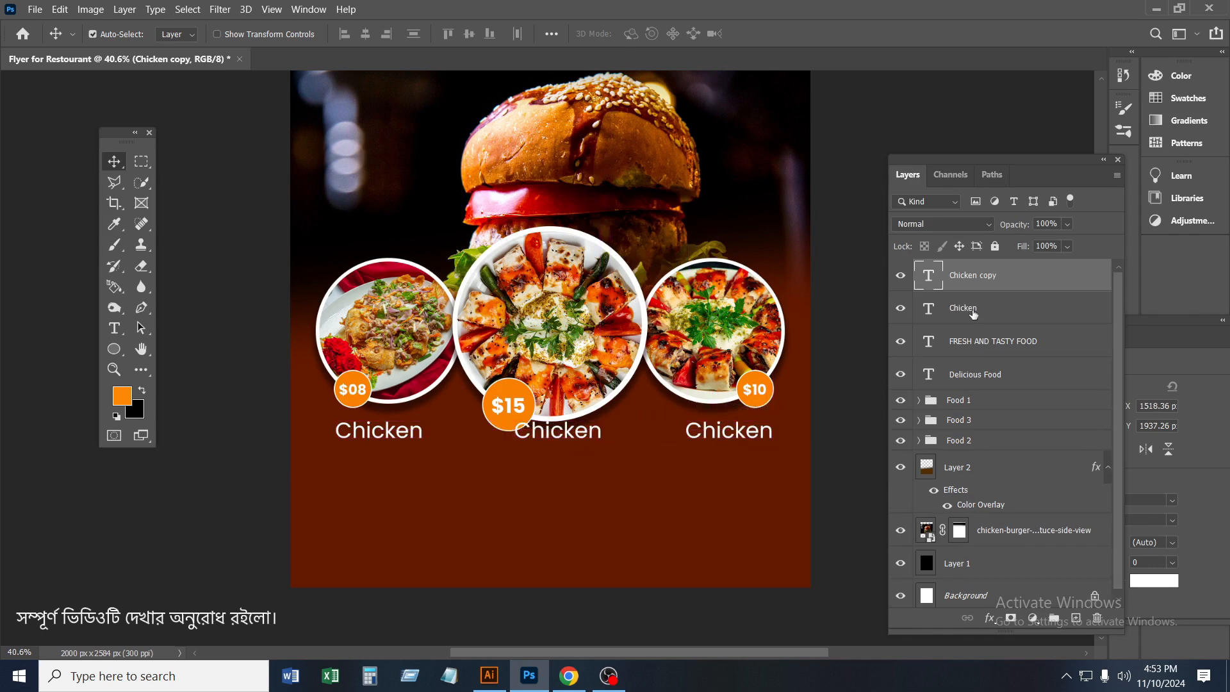
Select all three "Chicken" captions and nudge them down together to clear the middle plate
{"action": "left_click", "coordinate": [984, 345], "text": "shift"}
{"action": "key", "text": "Down"}
{"action": "key", "text": "Down"}
{"action": "key", "text": "Down"}
{"action": "key", "text": "Down"}
{"action": "key", "text": "Down"}
{"action": "key", "text": "Down"}
{"action": "key", "text": "Down"}
{"action": "key", "text": "Down"}
{"action": "key", "text": "Down"}
{"action": "key", "text": "Down"}
{"action": "key", "text": "Down"}
{"action": "key", "text": "Down"}
{"action": "key", "text": "Down"}
{"action": "key", "text": "Down"}
{"action": "key", "text": "Down"}
{"action": "key", "text": "Down"}
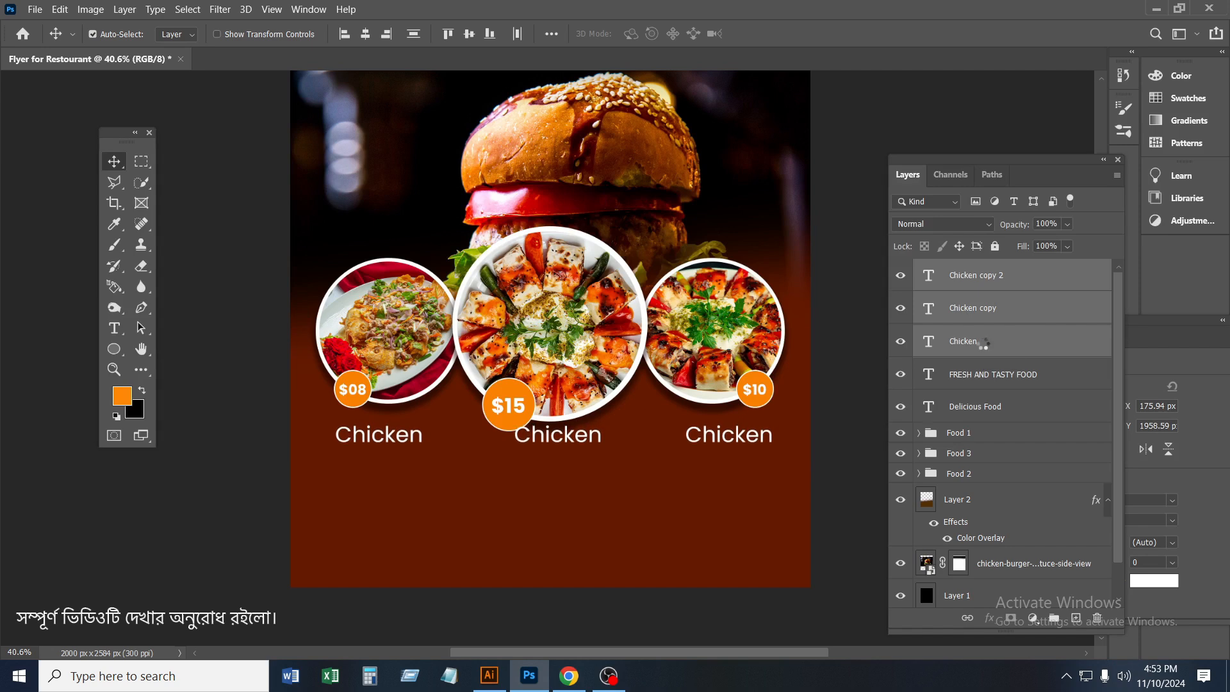
{"action": "key", "text": "Down"}
{"action": "key", "text": "Down"}
{"action": "key", "text": "Down"}
{"action": "key", "text": "Down"}
{"action": "key", "text": "Down"}
{"action": "key", "text": "Down"}
{"action": "key", "text": "Down"}
{"action": "key", "text": "Down"}
{"action": "key", "text": "Down"}
{"action": "key", "text": "Down"}
{"action": "key", "text": "Down"}
{"action": "key", "text": "Down"}
{"action": "key", "text": "Down"}
{"action": "key", "text": "Down"}
{"action": "key", "text": "Down"}
{"action": "key", "text": "Down"}
{"action": "key", "text": "Down"}
{"action": "key", "text": "Down"}
{"action": "key", "text": "Down"}
{"action": "key", "text": "Down"}
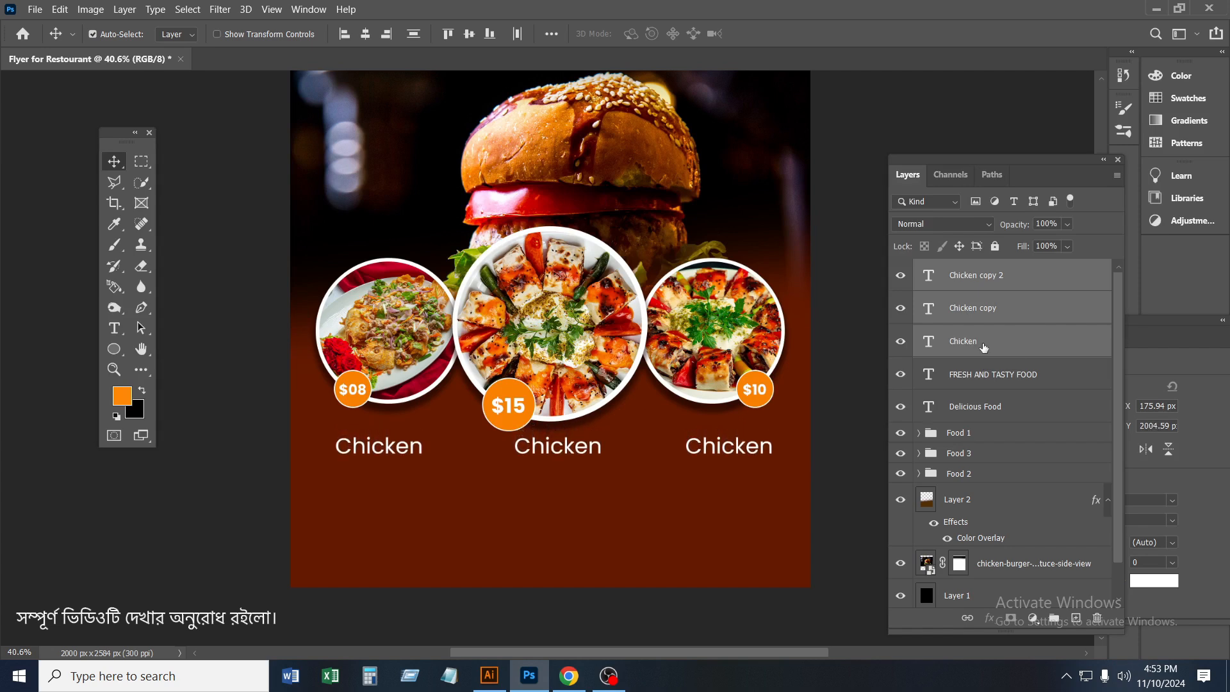
{"action": "key", "text": "Down"}
{"action": "key", "text": "Down"}
{"action": "key", "text": "Down"}
{"action": "key", "text": "Down"}
{"action": "key", "text": "Down"}
{"action": "key", "text": "Down"}
Replace the caption below the middle plate with "Pizza"
{"action": "left_click", "coordinate": [923, 318]}
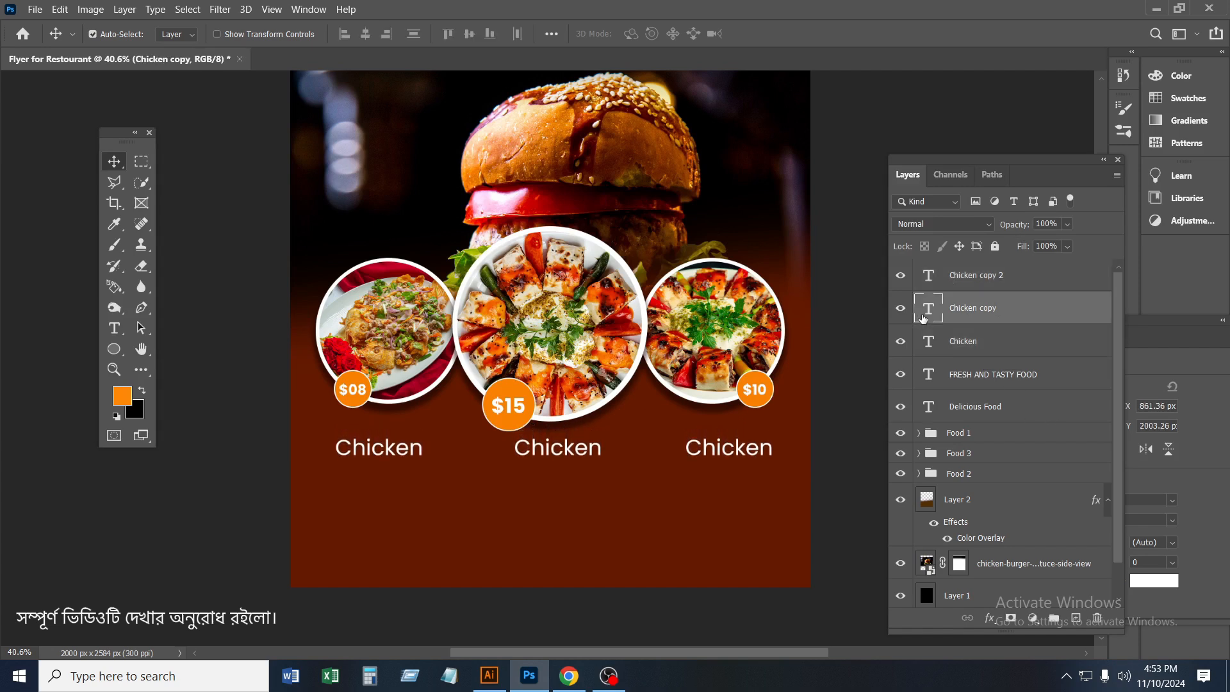
{"action": "double_click", "coordinate": [927, 314]}
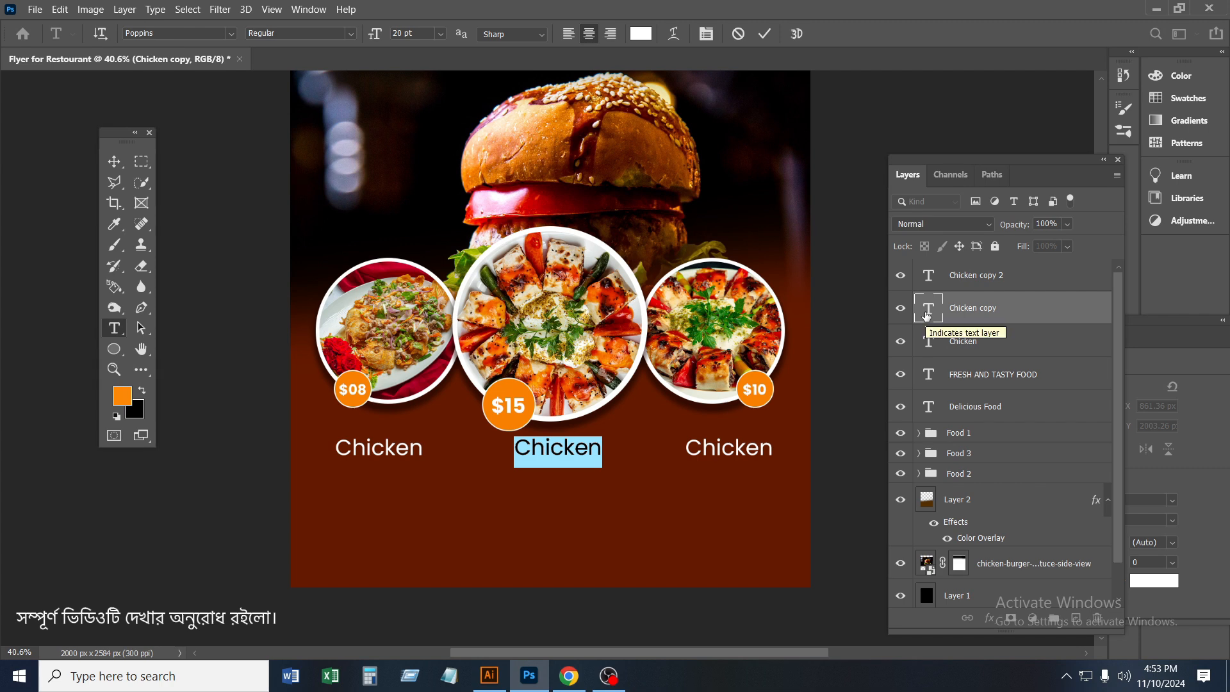
{"action": "type", "text": "Pizza"}
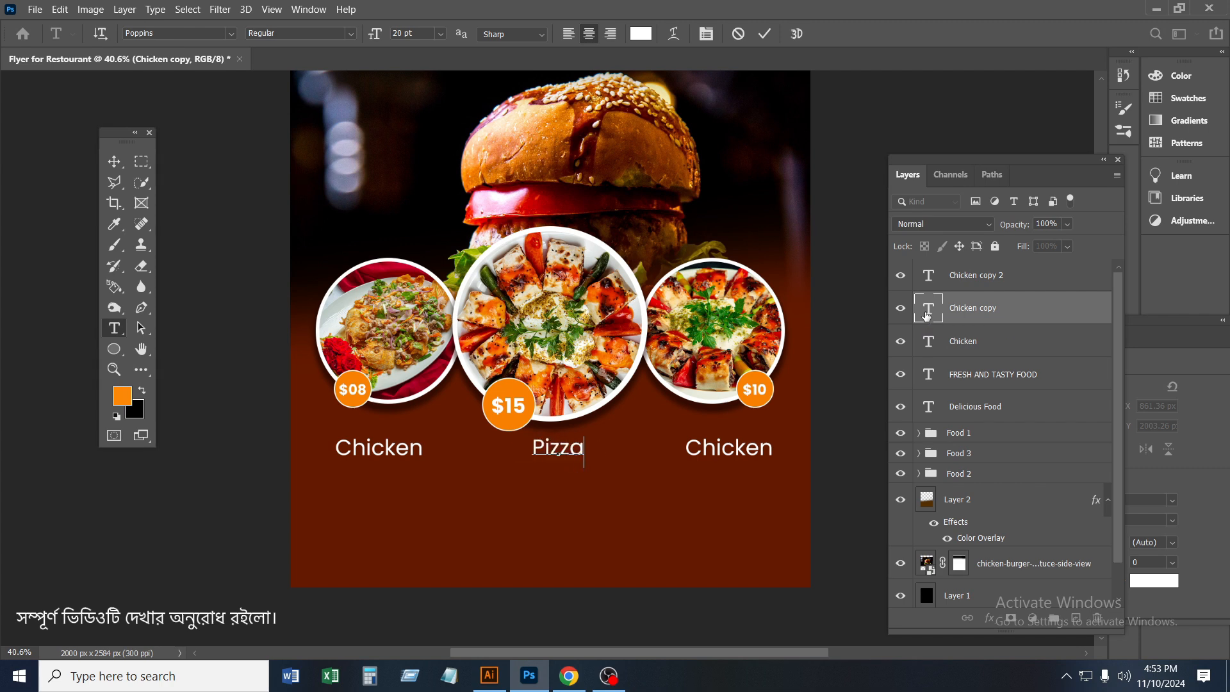
{"action": "left_click", "coordinate": [764, 33]}
Replace the caption below the right-hand plate with "Sharma" and nudge it slightly to the left
{"action": "double_click", "coordinate": [924, 276]}
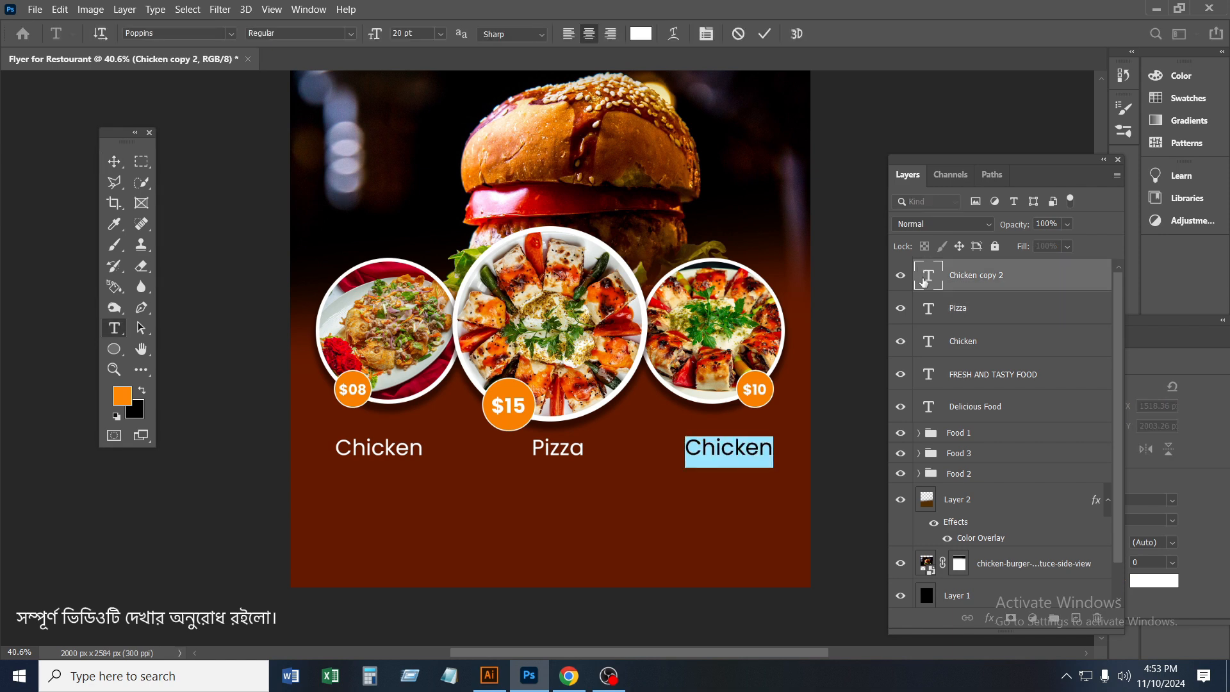
{"action": "type", "text": "Sharma"}
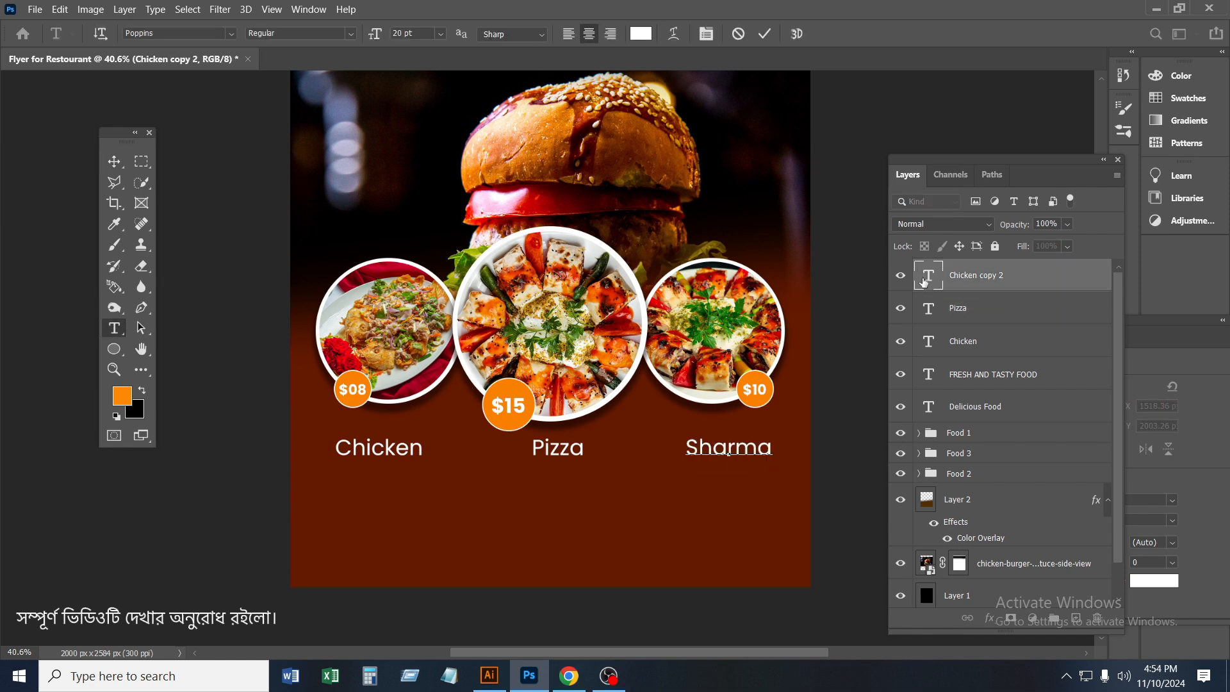
{"action": "left_click", "coordinate": [758, 34]}
{"action": "key", "text": "Left"}
{"action": "key", "text": "Left"}
{"action": "key", "text": "Left"}
{"action": "key", "text": "Left"}
{"action": "key", "text": "Left"}
{"action": "key", "text": "Left"}
{"action": "key", "text": "Left"}
{"action": "key", "text": "Left"}
{"action": "key", "text": "Left"}
{"action": "key", "text": "Left"}
{"action": "key", "text": "Left"}
{"action": "key", "text": "Left"}
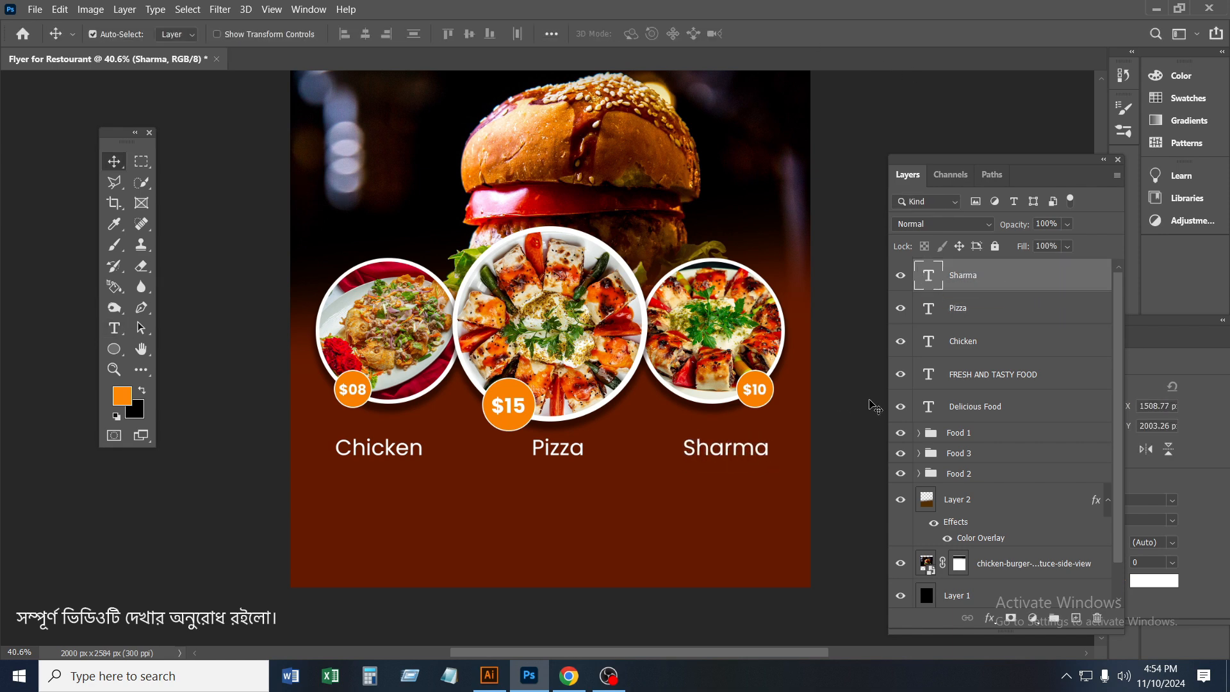
Draw a paragraph text box with placeholder Lorem ipsum text beneath the "Chicken" caption
{"action": "scroll", "coordinate": [625, 466], "scroll_direction": "down", "scroll_amount": 1}
{"action": "scroll", "coordinate": [683, 459], "scroll_direction": "up", "scroll_amount": 2}
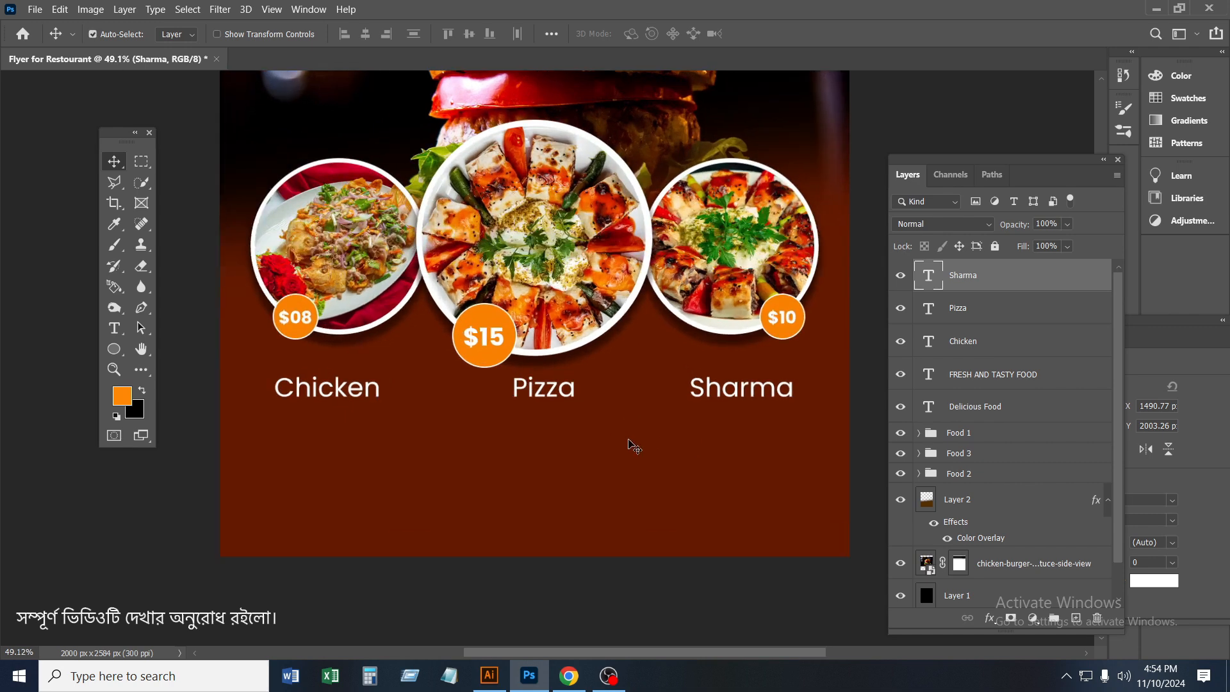
{"action": "scroll", "coordinate": [669, 448], "scroll_direction": "up", "scroll_amount": 8}
{"action": "scroll", "coordinate": [643, 436], "scroll_direction": "down", "scroll_amount": 7}
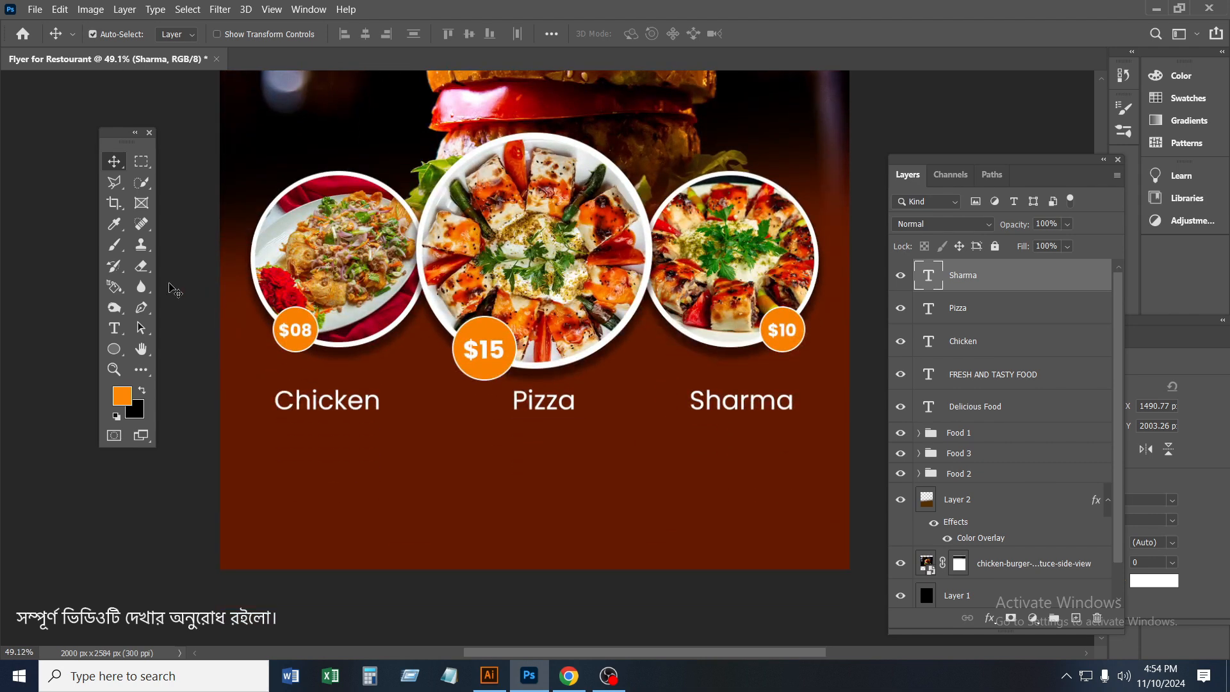
{"action": "left_click", "coordinate": [117, 328]}
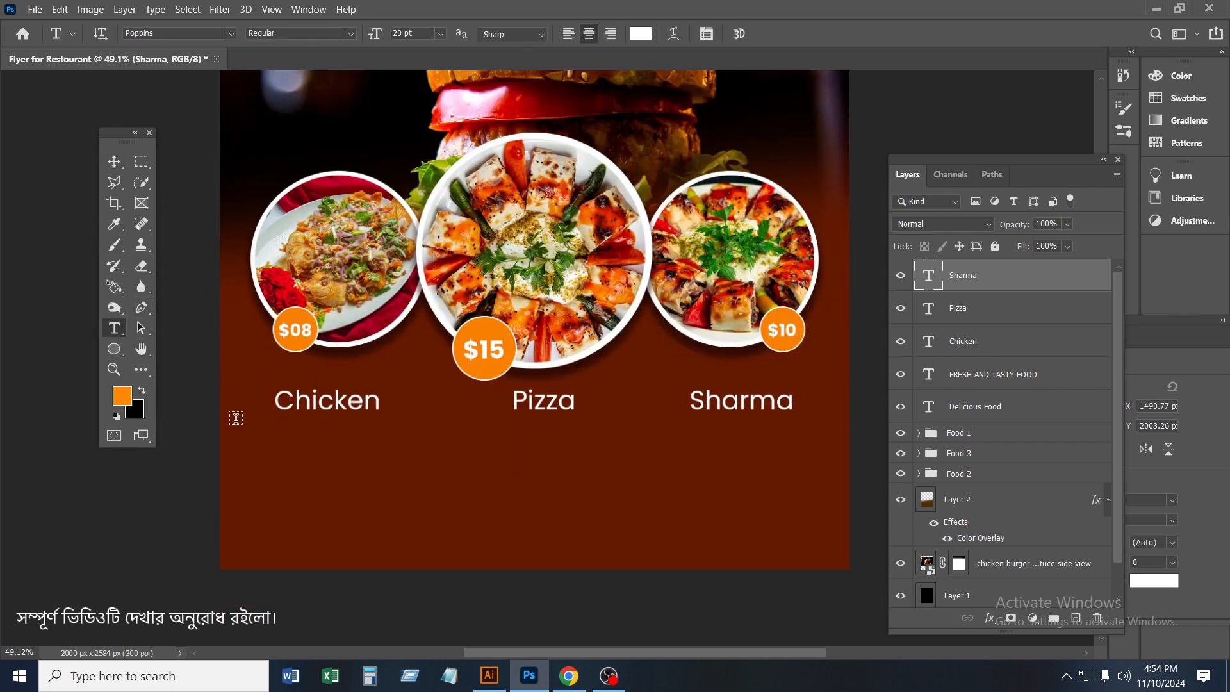
{"action": "left_click_drag", "start_coordinate": [255, 434], "coordinate": [402, 488]}
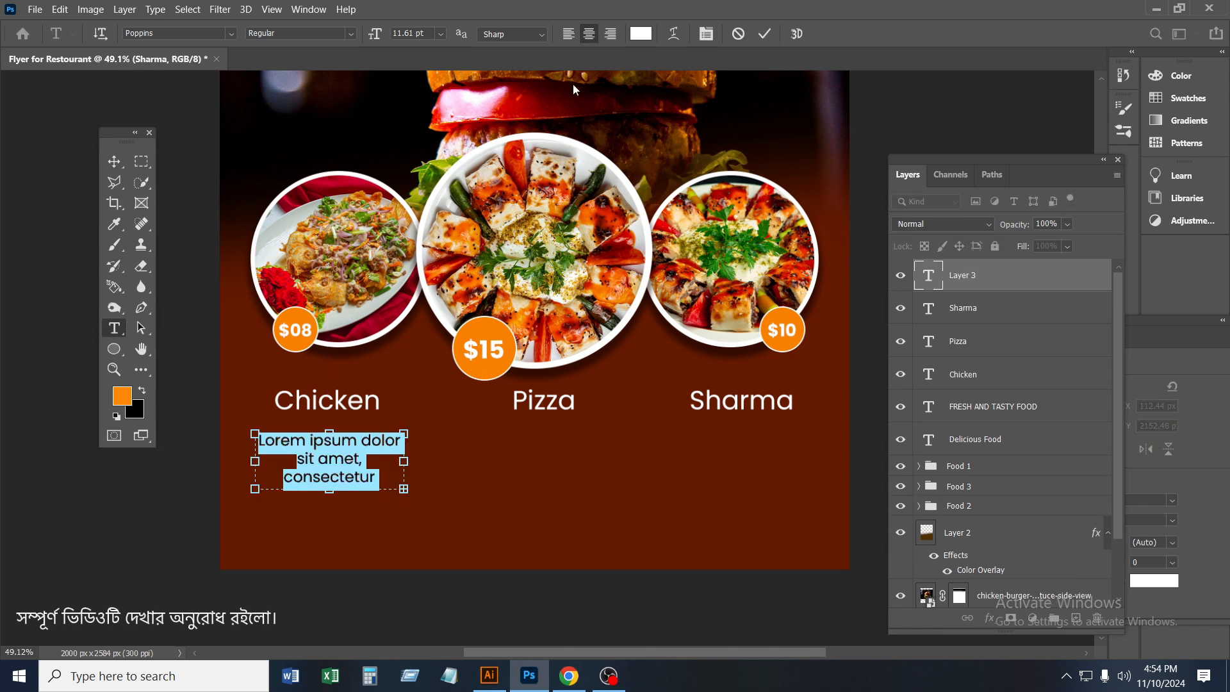
Set the placeholder paragraph below "Chicken" to 8 pt with centred alignment
{"action": "left_click", "coordinate": [574, 38]}
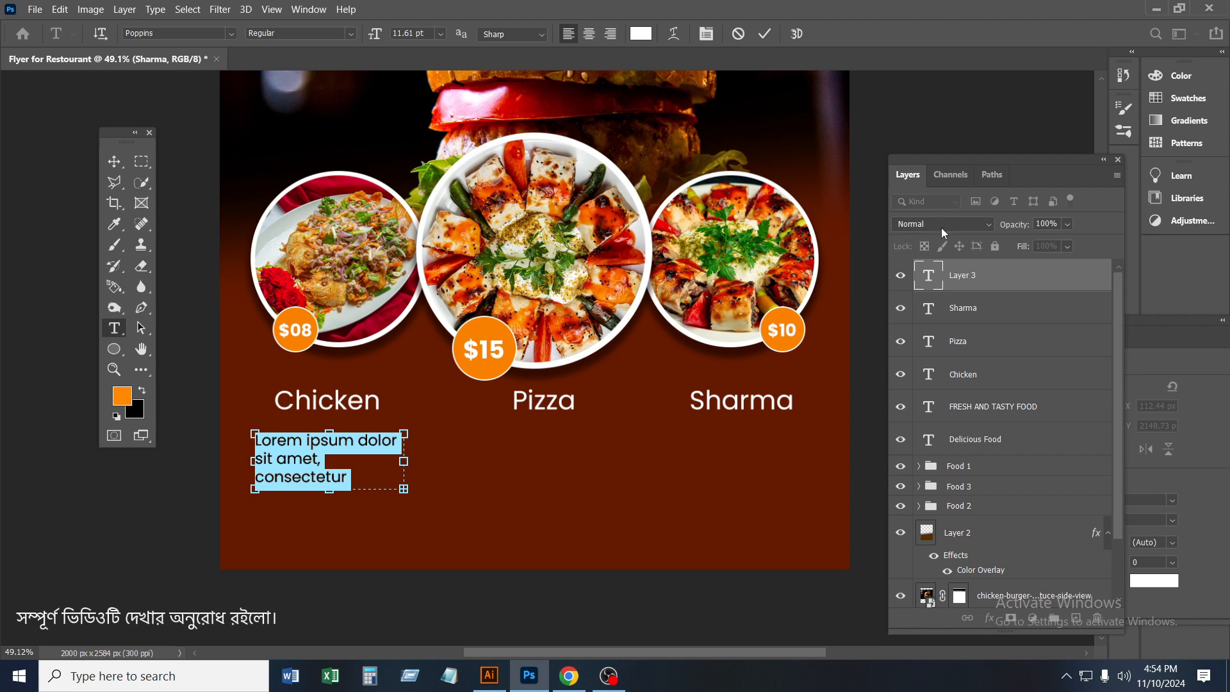
{"action": "left_click_drag", "start_coordinate": [374, 37], "coordinate": [376, 37]}
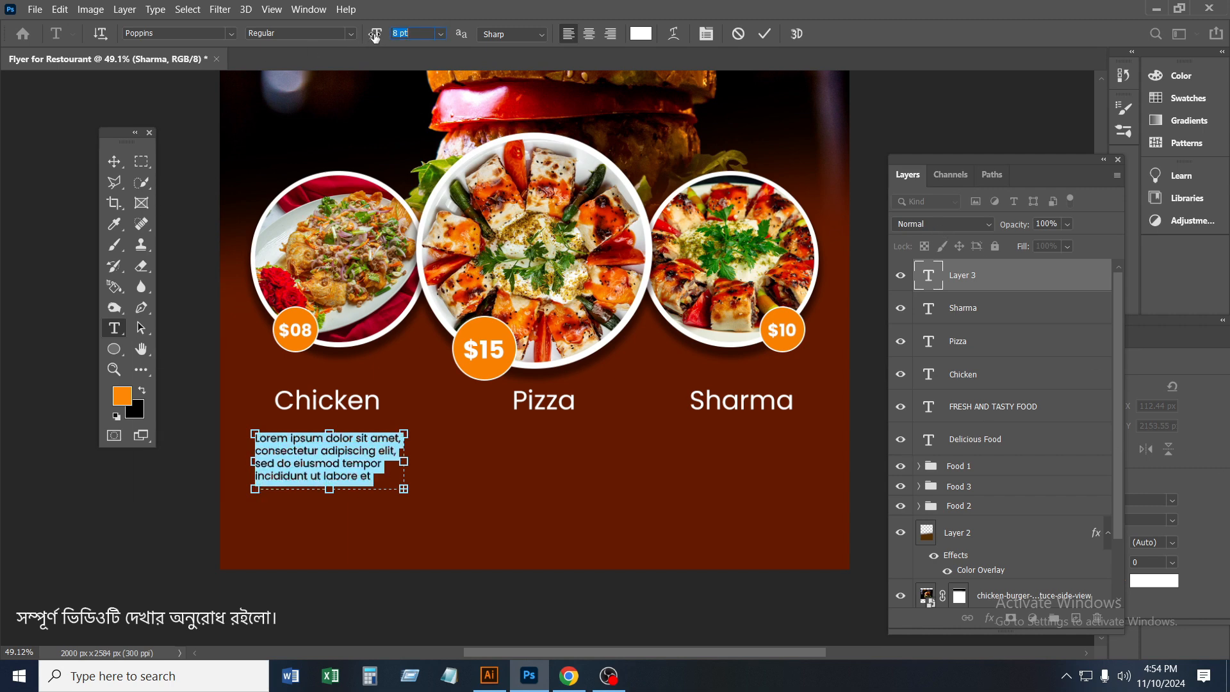
{"action": "left_click", "coordinate": [590, 35]}
{"action": "left_click", "coordinate": [114, 161]}
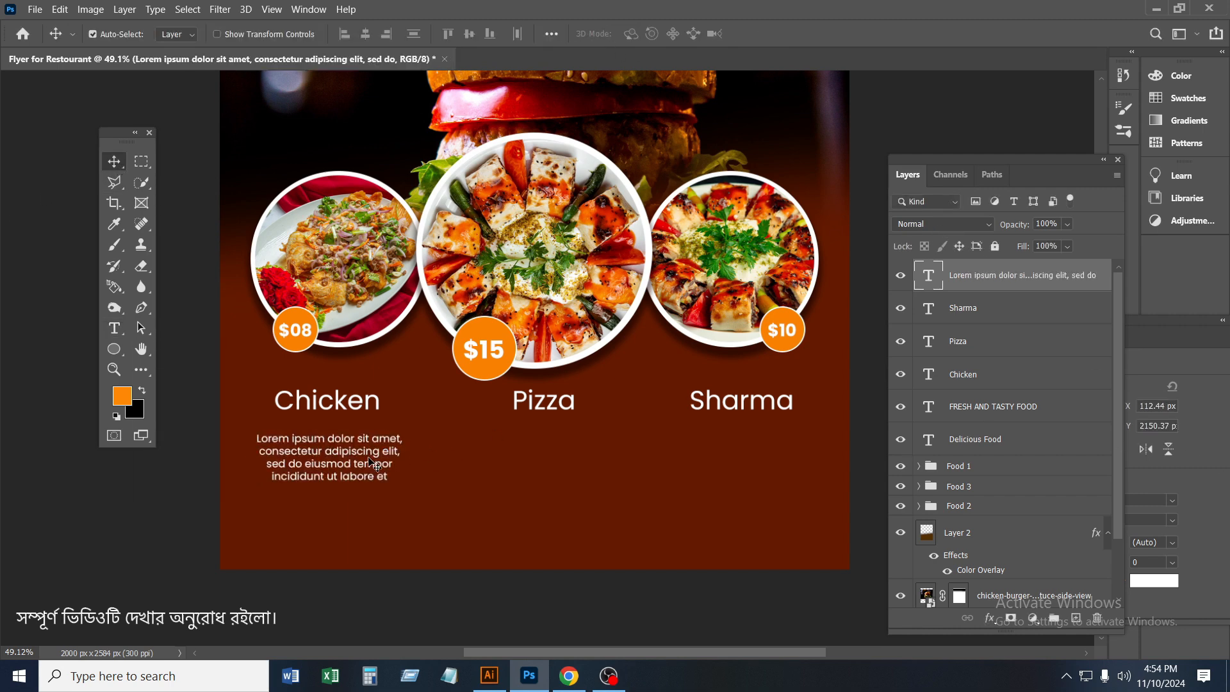
Duplicate the placeholder paragraph beneath "Pizza" and "Sharma" and bring all three up directly under their captions
{"action": "left_click_drag", "start_coordinate": [347, 459], "coordinate": [790, 444]}
{"action": "key", "text": "Up"}
{"action": "key", "text": "Up"}
{"action": "key", "text": "Up"}
{"action": "key", "text": "Up"}
{"action": "key", "text": "Up"}
{"action": "key", "text": "Up"}
{"action": "key", "text": "Up"}
{"action": "key", "text": "Up"}
{"action": "key", "text": "Up"}
{"action": "key", "text": "Up"}
{"action": "key", "text": "Up"}
{"action": "key", "text": "Up"}
{"action": "key", "text": "Up"}
{"action": "scroll", "coordinate": [347, 439], "scroll_direction": "left", "scroll_amount": 1}
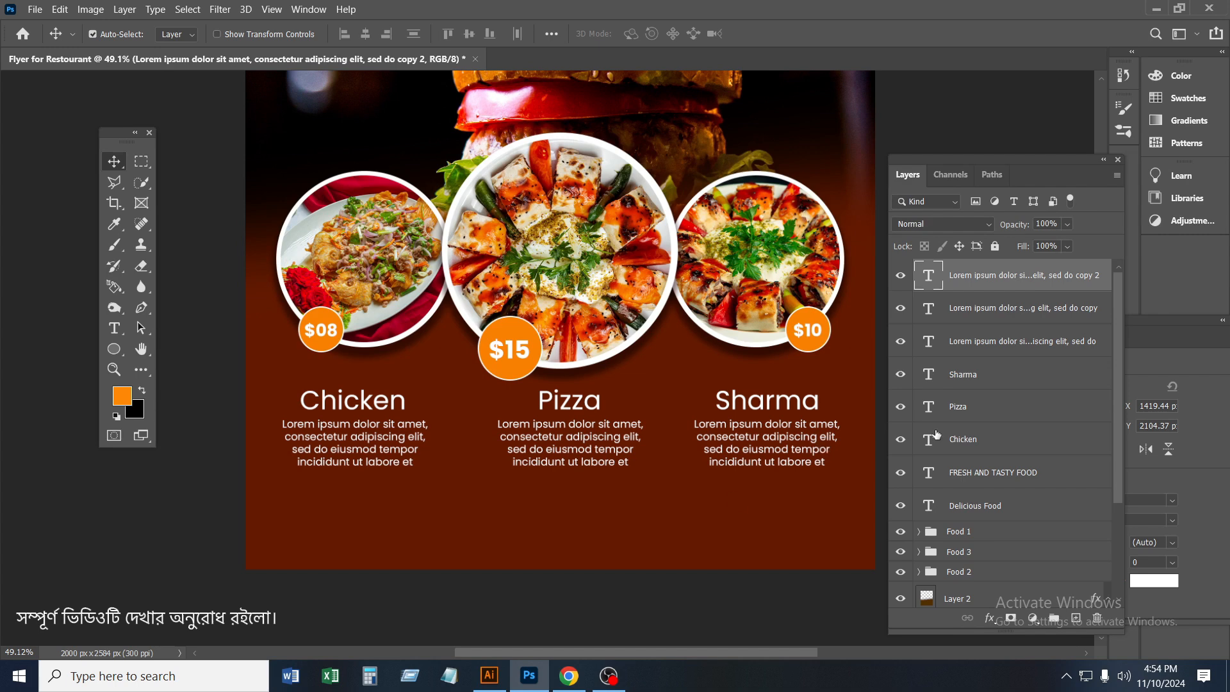
Group the three dish captions with their paragraphs and shift the group slightly up and to the left
{"action": "left_click", "coordinate": [994, 510], "text": "shift"}
{"action": "left_click", "coordinate": [987, 445]}
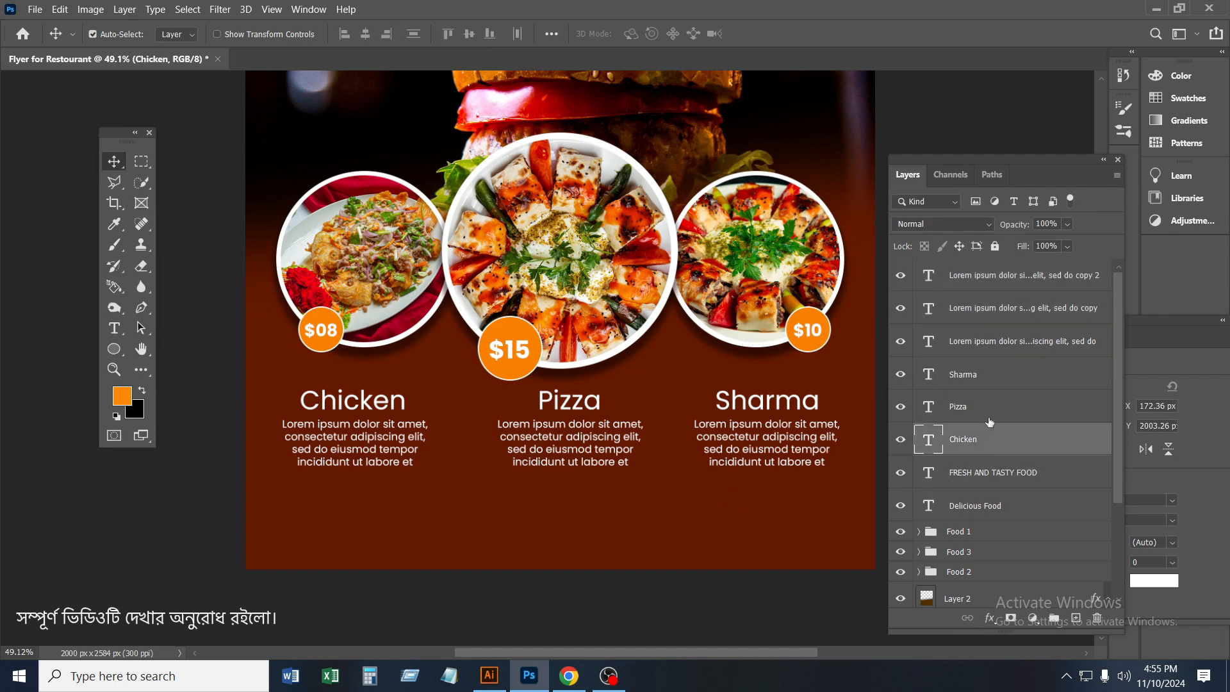
{"action": "left_click", "coordinate": [978, 276], "text": "shift"}
{"action": "key", "text": "ctrl+g"}
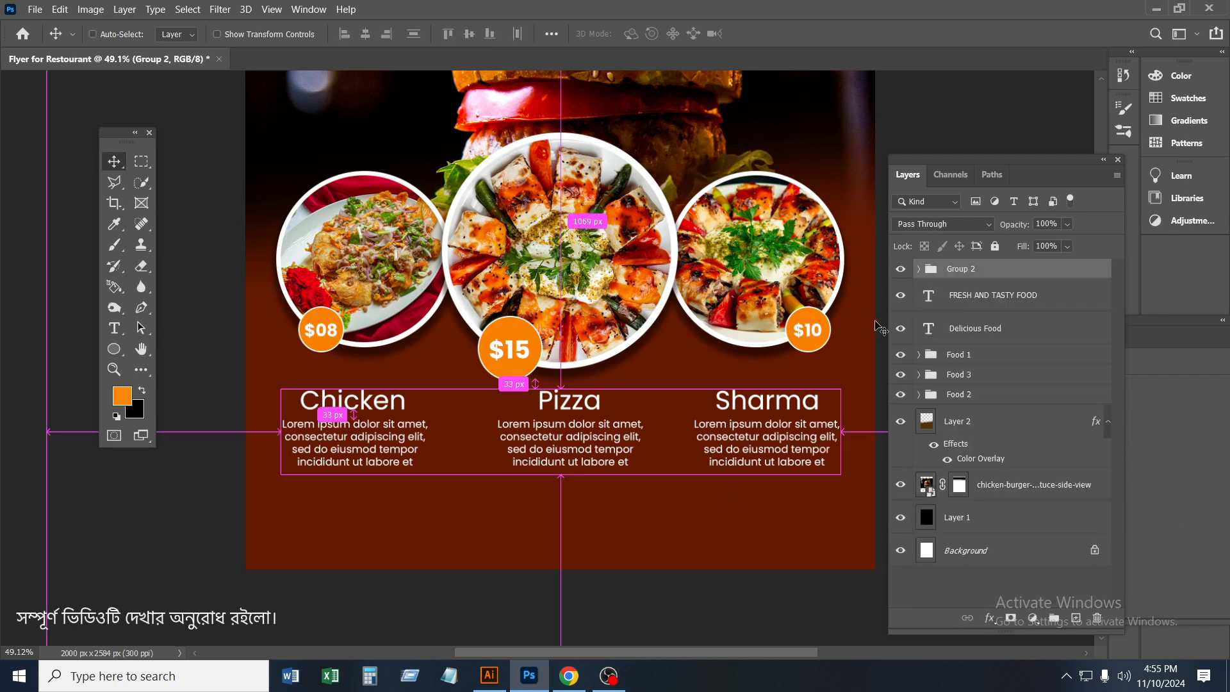
{"action": "key", "text": "ctrl+t"}
{"action": "left_click_drag", "start_coordinate": [701, 453], "coordinate": [694, 445]}
{"action": "left_click", "coordinate": [793, 33]}
Choose the Brush tool and, after trying several tips, give it the 112 px rough bristle tip
{"action": "scroll", "coordinate": [719, 497], "scroll_direction": "down", "scroll_amount": 3}
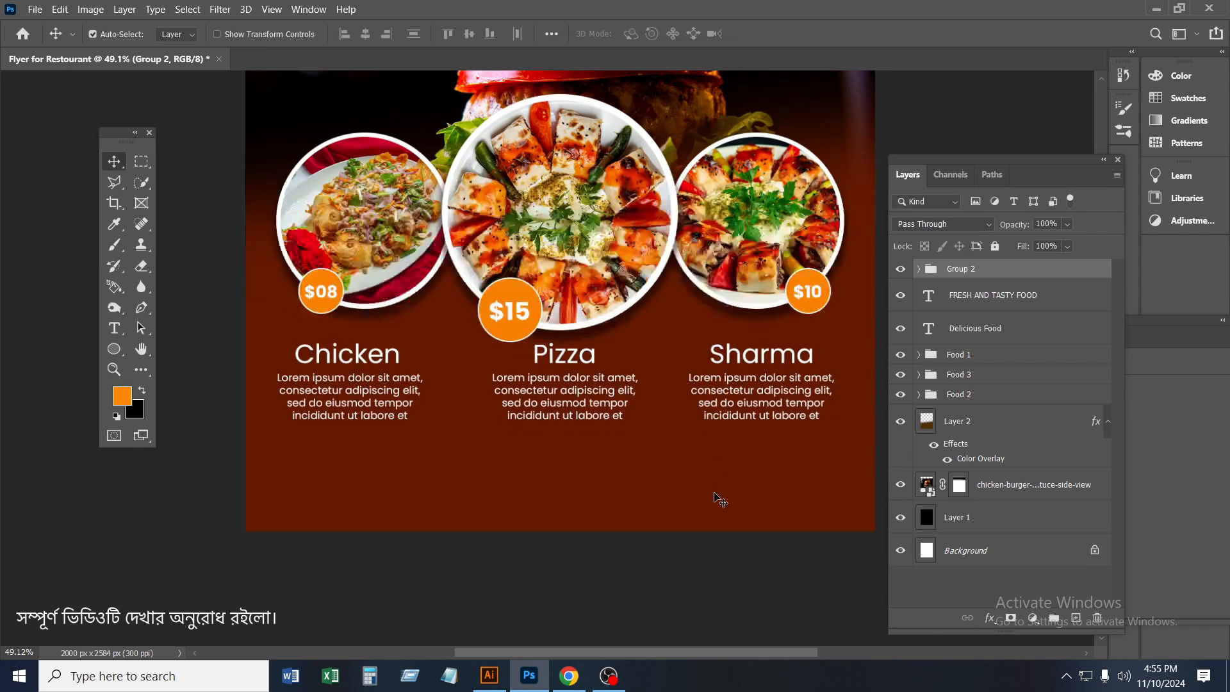
{"action": "scroll", "coordinate": [595, 477], "scroll_direction": "down", "scroll_amount": 1}
{"action": "left_click_drag", "start_coordinate": [653, 407], "coordinate": [634, 407]}
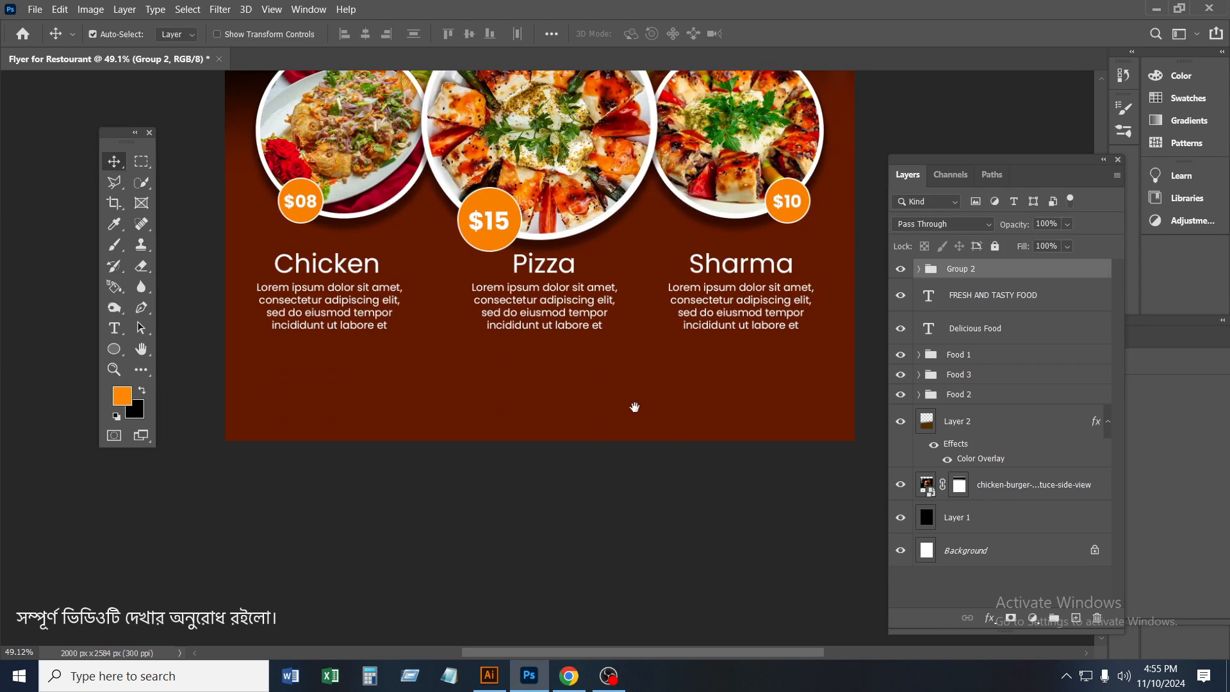
{"action": "scroll", "coordinate": [644, 419], "scroll_direction": "down", "scroll_amount": 3}
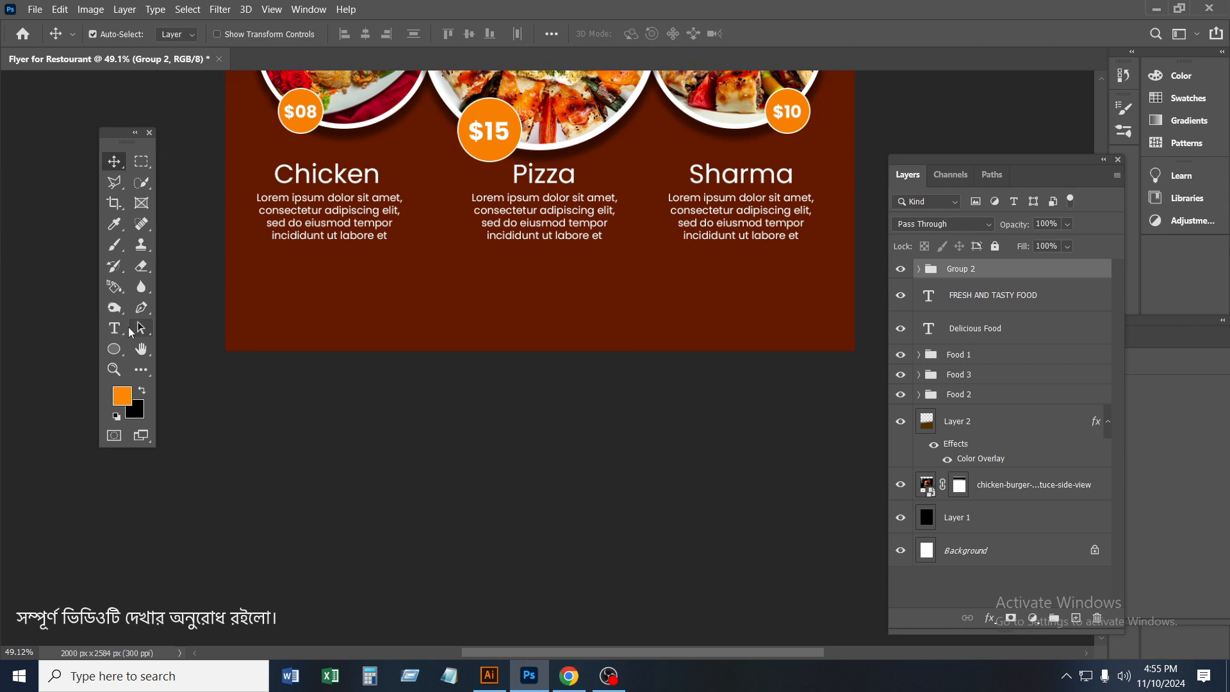
{"action": "left_click", "coordinate": [114, 244]}
{"action": "left_click", "coordinate": [170, 244]}
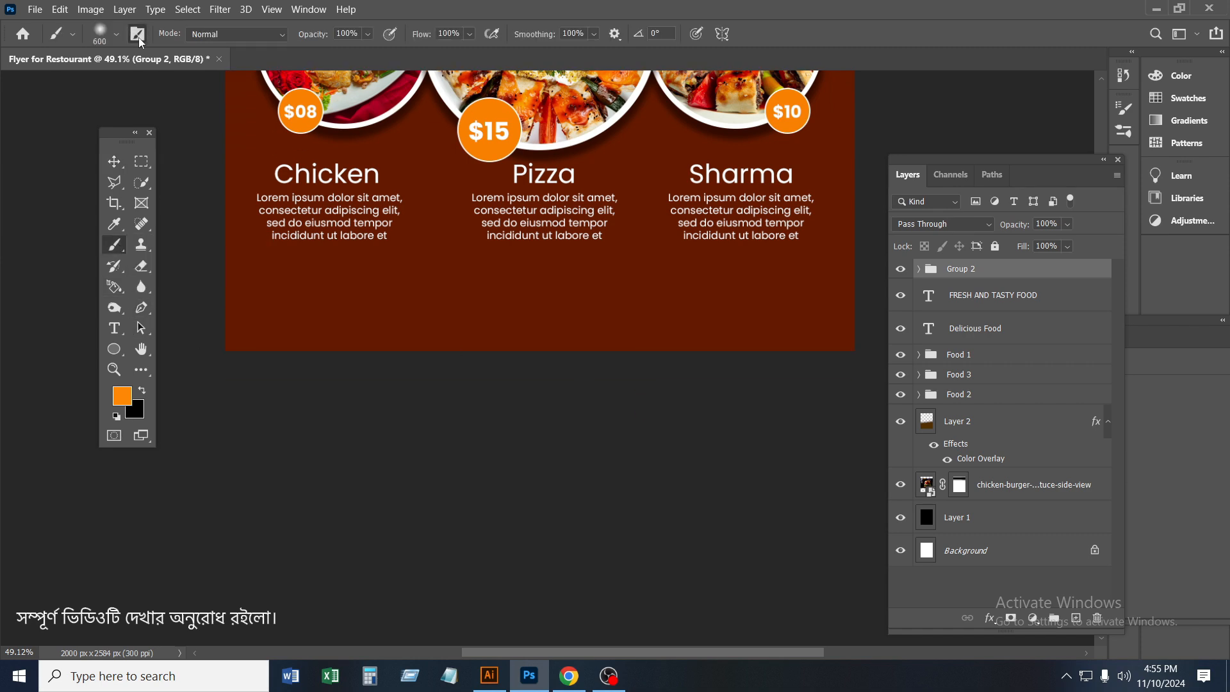
{"action": "left_click", "coordinate": [138, 34]}
{"action": "left_click", "coordinate": [949, 187]}
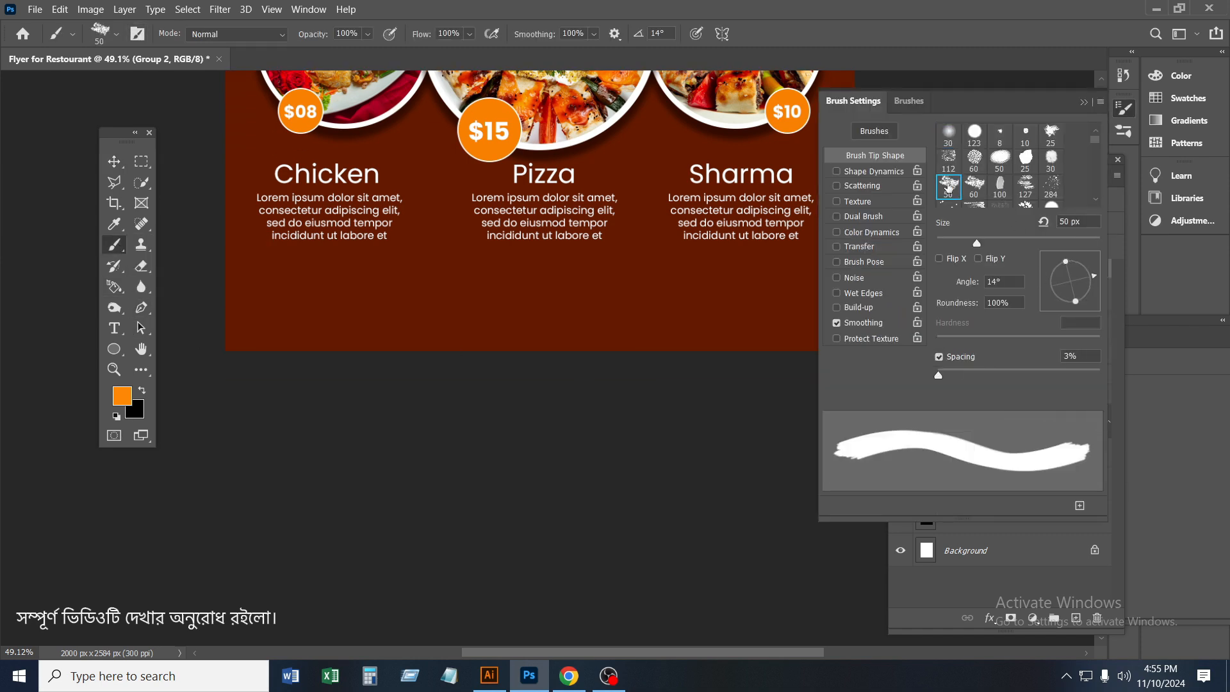
{"action": "left_click", "coordinate": [975, 191]}
{"action": "left_click", "coordinate": [951, 189]}
{"action": "left_click", "coordinate": [1027, 186]}
{"action": "left_click", "coordinate": [1008, 187]}
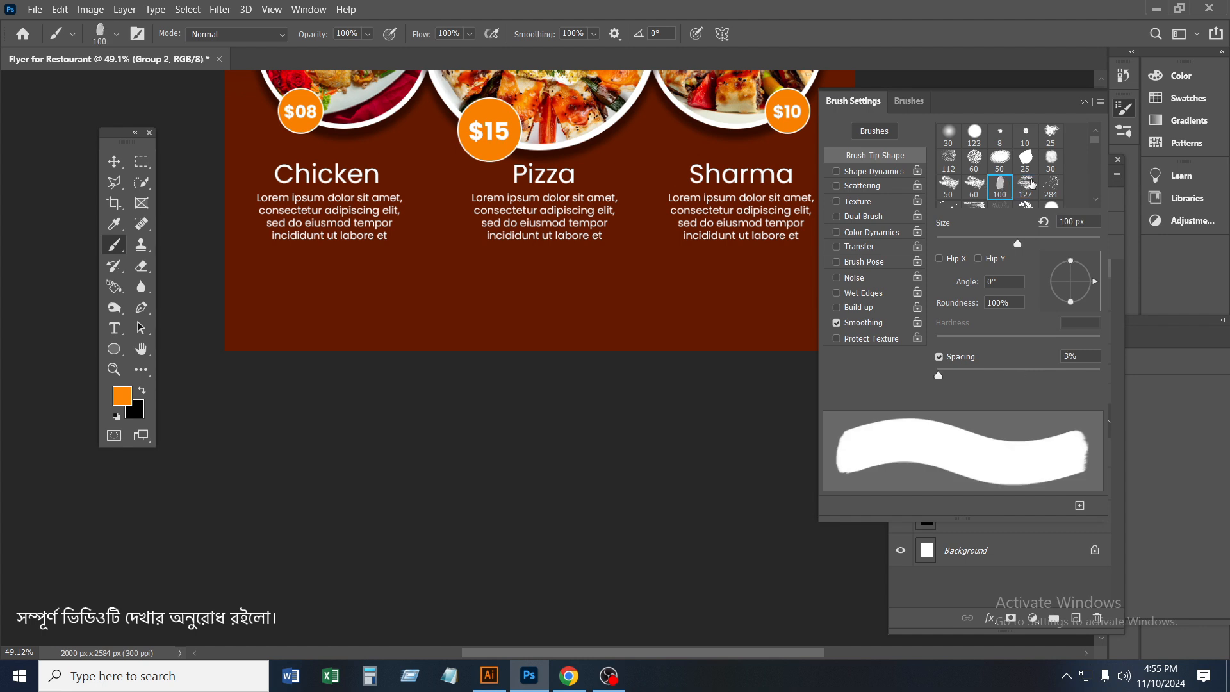
{"action": "left_click", "coordinate": [1056, 184]}
{"action": "left_click", "coordinate": [1026, 185]}
{"action": "left_click", "coordinate": [1002, 184]}
{"action": "left_click", "coordinate": [974, 166]}
{"action": "left_click", "coordinate": [952, 166]}
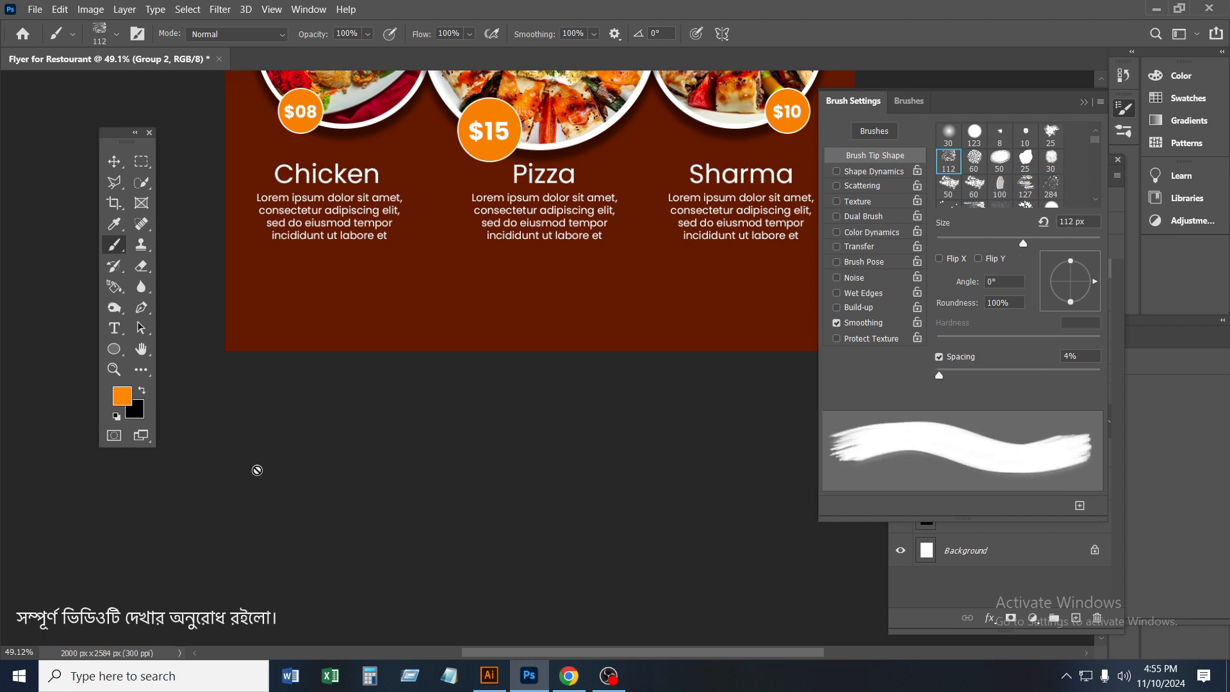
Enlarge the brush to 210 px and try painting on the selected group
{"action": "left_click", "coordinate": [761, 297]}
{"action": "left_click", "coordinate": [634, 277]}
{"action": "mouse_move", "coordinate": [1027, 250]}
{"action": "left_mouse_down"}
{"action": "mouse_move", "coordinate": [988, 250]}
{"action": "mouse_move", "coordinate": [1061, 246]}
{"action": "left_mouse_up"}
{"action": "left_click", "coordinate": [659, 452]}
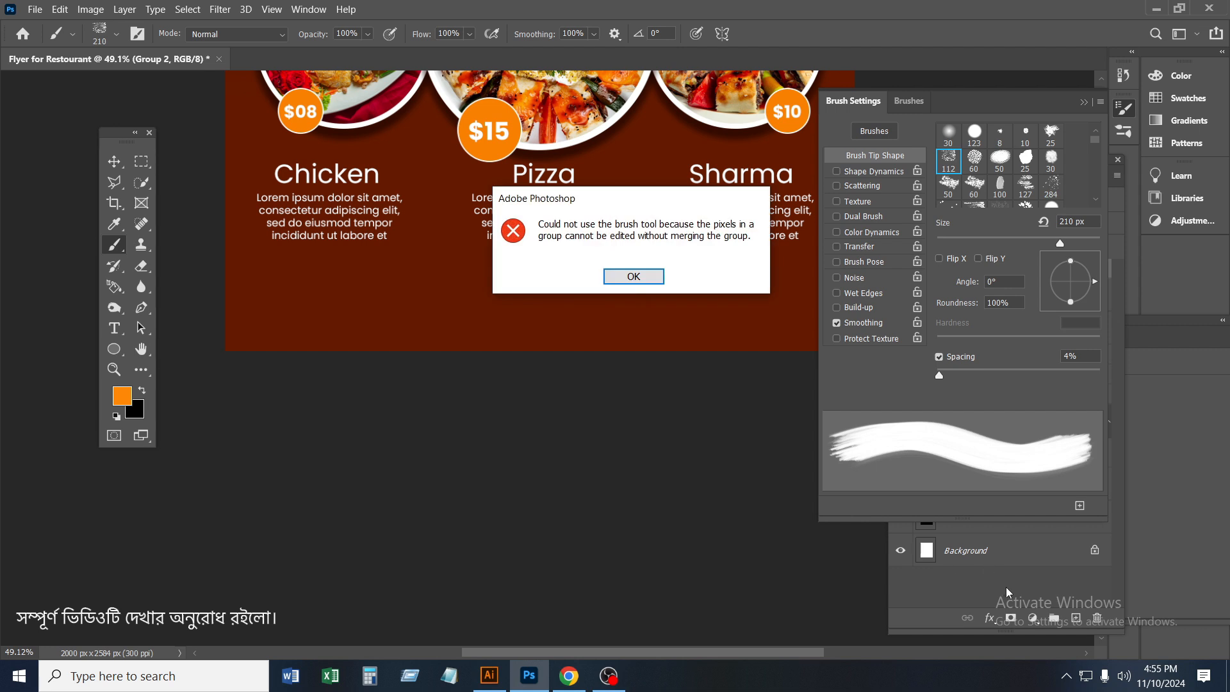
{"action": "left_click", "coordinate": [630, 279]}
{"action": "left_click", "coordinate": [1084, 102]}
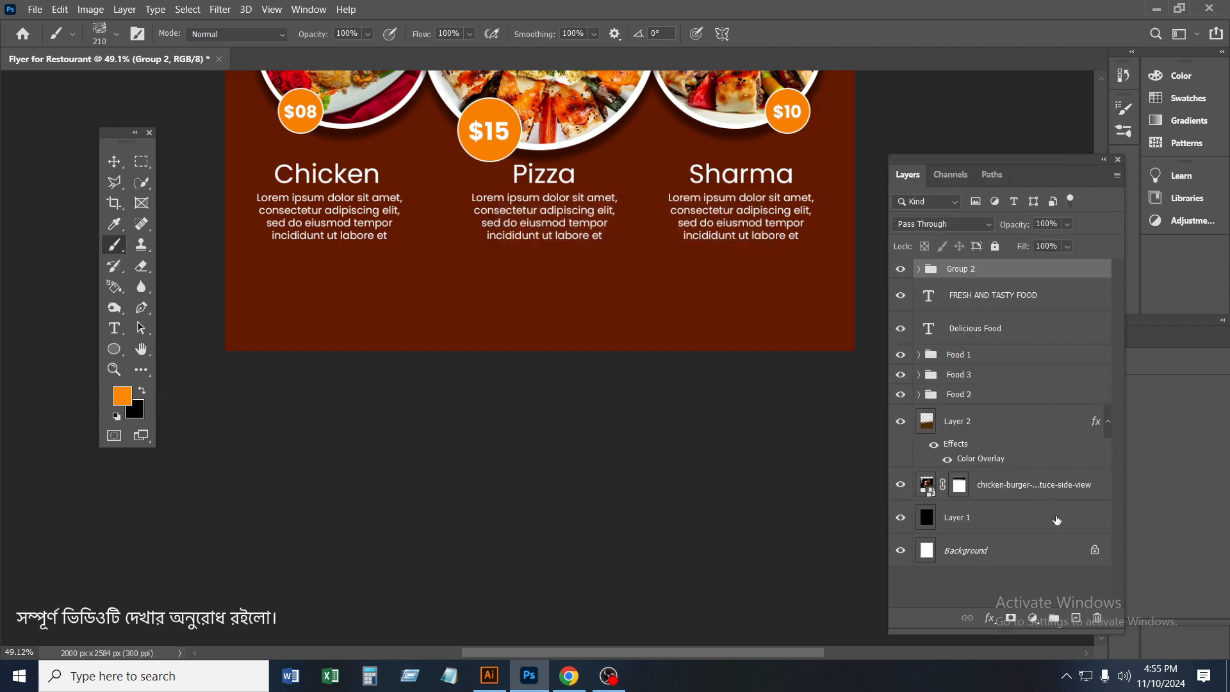
Add a new layer and paint rough orange brush strokes along the flyer's bottom edge and lower sides
{"action": "left_click", "coordinate": [1076, 618]}
{"action": "left_click_drag", "start_coordinate": [235, 335], "coordinate": [582, 335]}
{"action": "key", "text": "ctrl+z"}
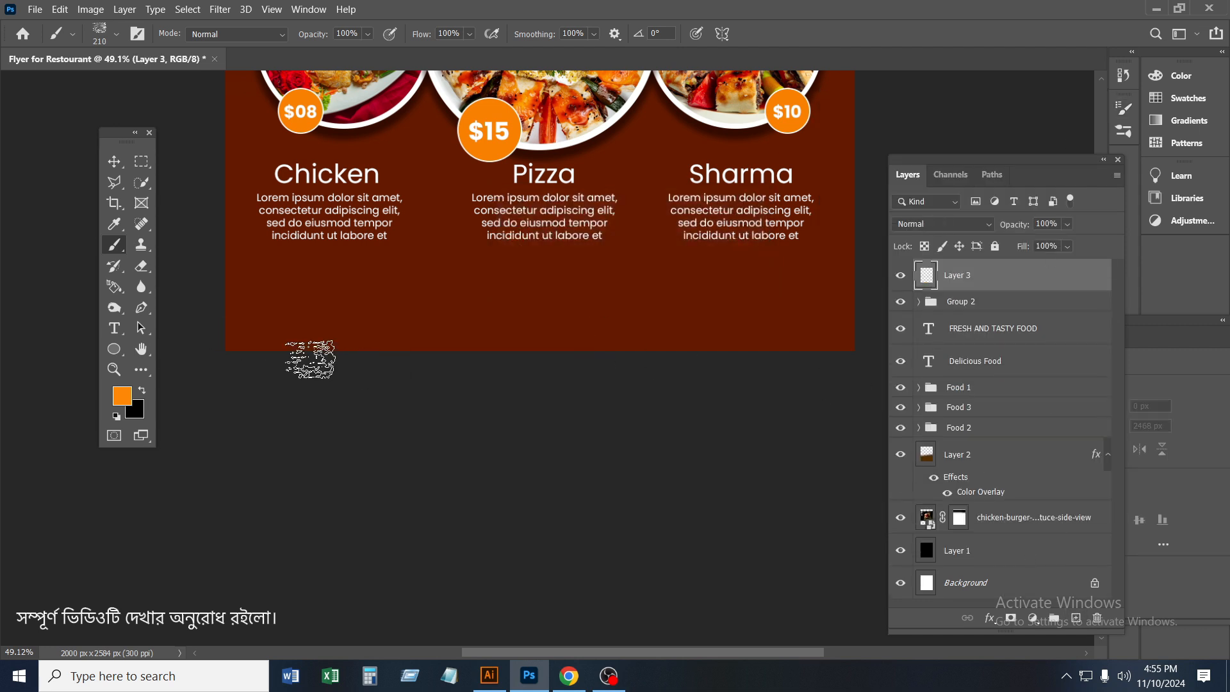
{"action": "mouse_move", "coordinate": [234, 336]}
{"action": "left_mouse_down"}
{"action": "mouse_move", "coordinate": [438, 325]}
{"action": "mouse_move", "coordinate": [570, 345]}
{"action": "mouse_move", "coordinate": [240, 351]}
{"action": "mouse_move", "coordinate": [784, 334]}
{"action": "mouse_move", "coordinate": [709, 325]}
{"action": "mouse_move", "coordinate": [659, 340]}
{"action": "mouse_move", "coordinate": [829, 349]}
{"action": "left_mouse_up"}
{"action": "mouse_move", "coordinate": [306, 323]}
{"action": "left_mouse_down"}
{"action": "mouse_move", "coordinate": [240, 304]}
{"action": "mouse_move", "coordinate": [293, 333]}
{"action": "mouse_move", "coordinate": [436, 313]}
{"action": "mouse_move", "coordinate": [381, 323]}
{"action": "mouse_move", "coordinate": [615, 308]}
{"action": "mouse_move", "coordinate": [737, 317]}
{"action": "mouse_move", "coordinate": [840, 247]}
{"action": "mouse_move", "coordinate": [833, 199]}
{"action": "left_mouse_up"}
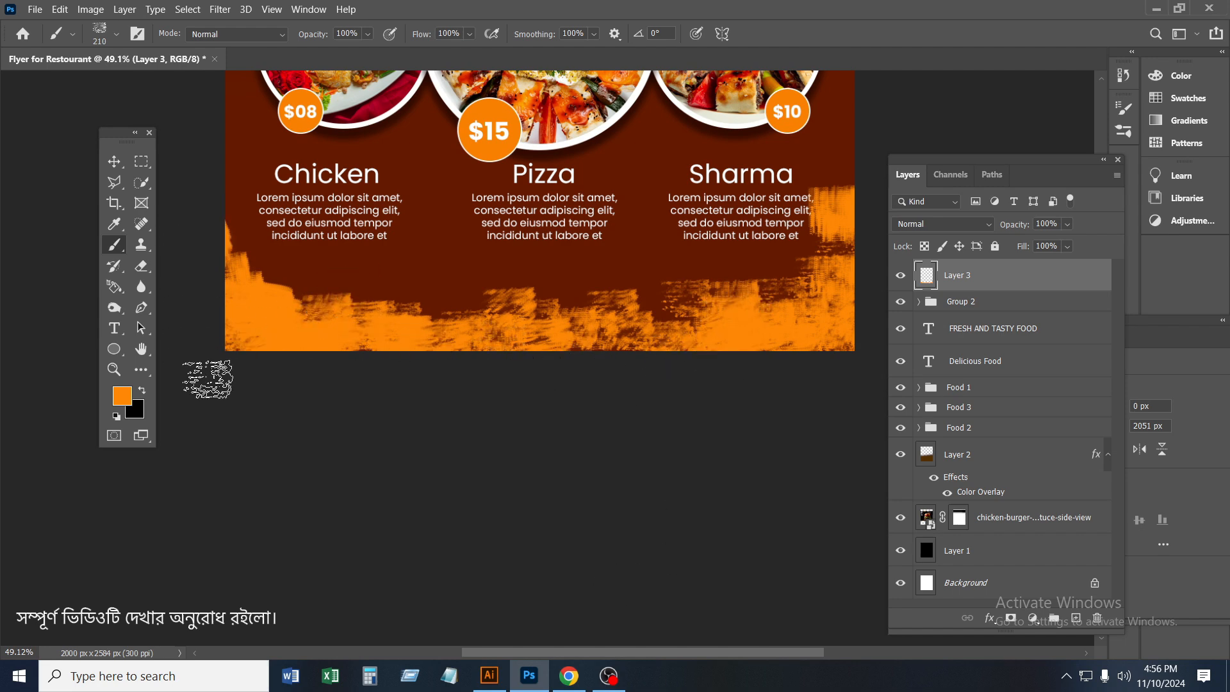
Set the blend mode of the orange brush stroke layer to Dissolve
{"action": "left_click", "coordinate": [114, 161]}
{"action": "left_click", "coordinate": [947, 225]}
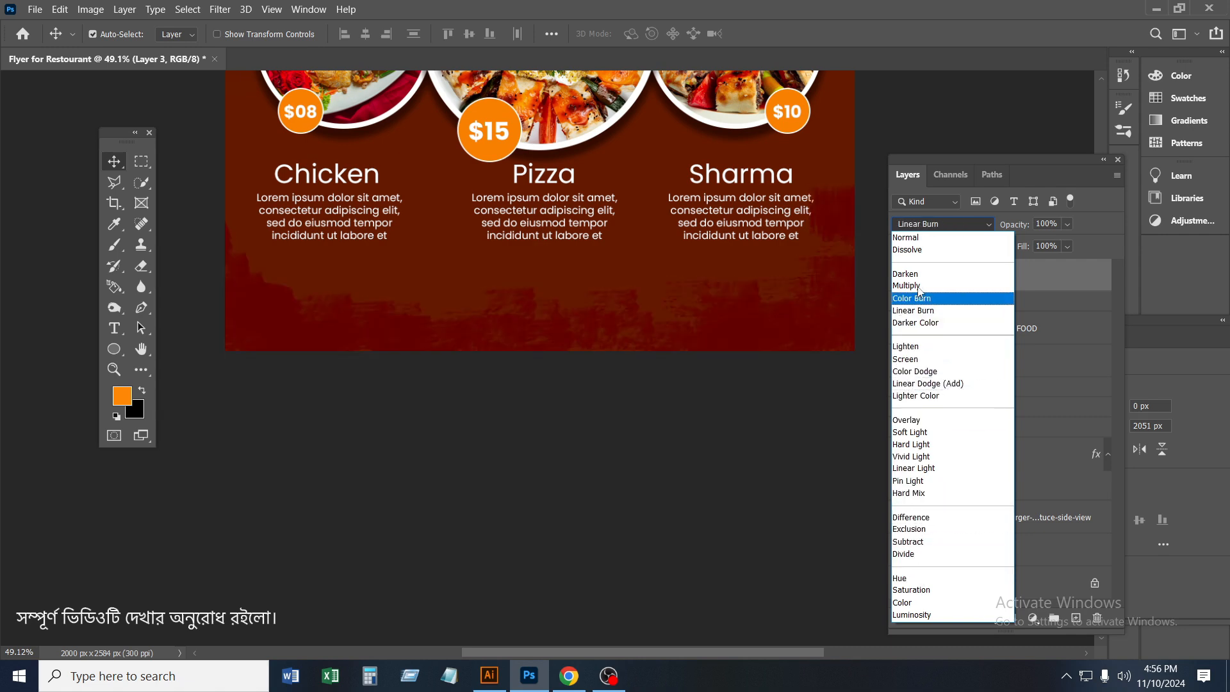
{"action": "left_click", "coordinate": [918, 250]}
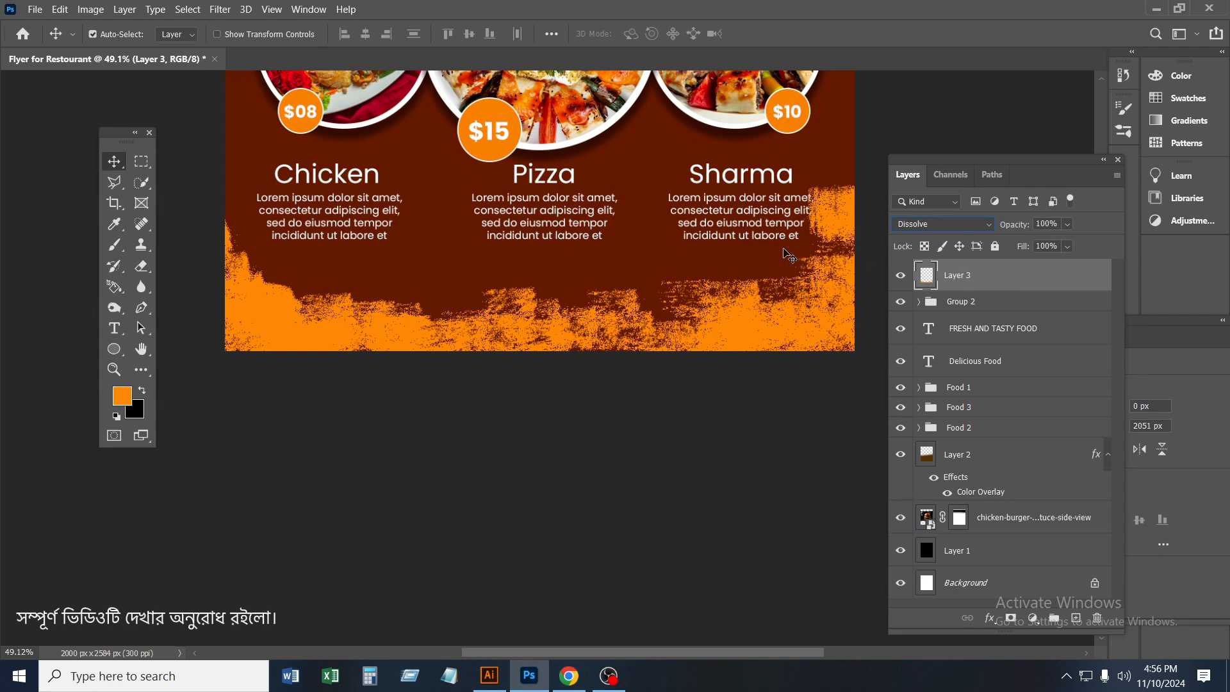
Enlarge the orange brush strokes and shift them down so they extend past the flyer's sides and bottom
{"action": "key", "text": "ctrl+t"}
{"action": "mouse_move", "coordinate": [539, 354]}
{"action": "left_mouse_down"}
{"action": "mouse_move", "coordinate": [540, 396]}
{"action": "mouse_move", "coordinate": [539, 367]}
{"action": "left_mouse_up"}
{"action": "left_click", "coordinate": [794, 34]}
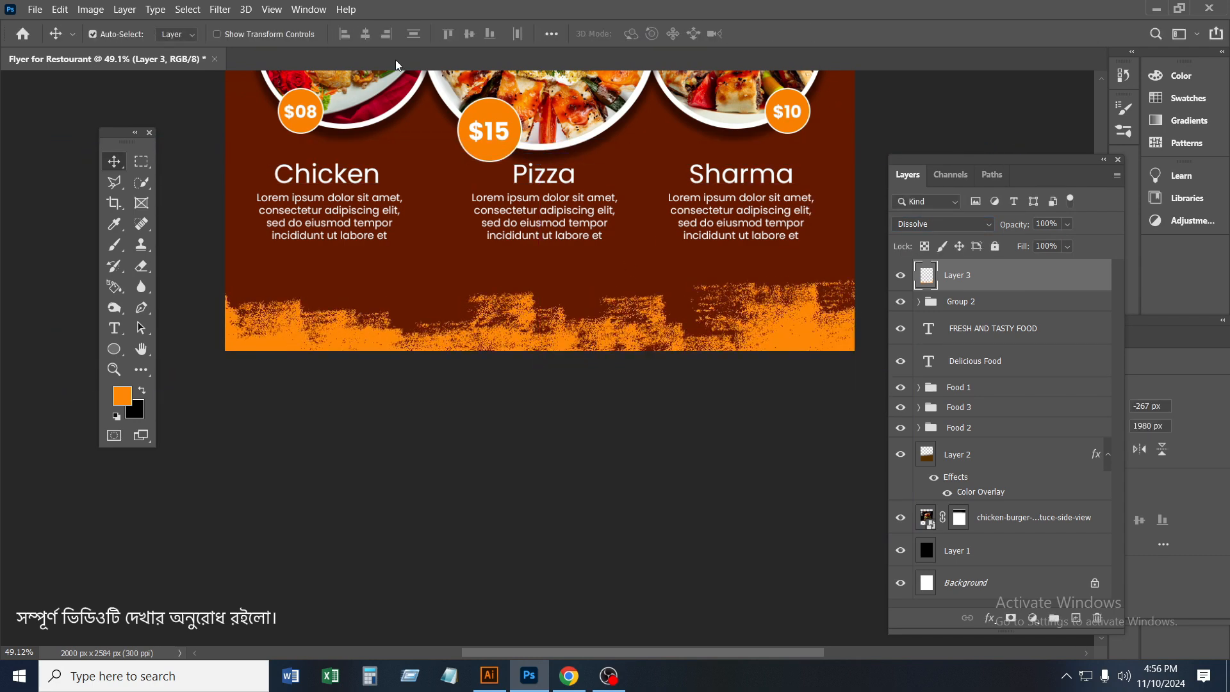
Apply a Gaussian Blur to the orange brush stroke layer, adjusting the radius until the stroke edges look softly scattered
{"action": "left_click", "coordinate": [220, 9]}
{"action": "mouse_move", "coordinate": [248, 173]}
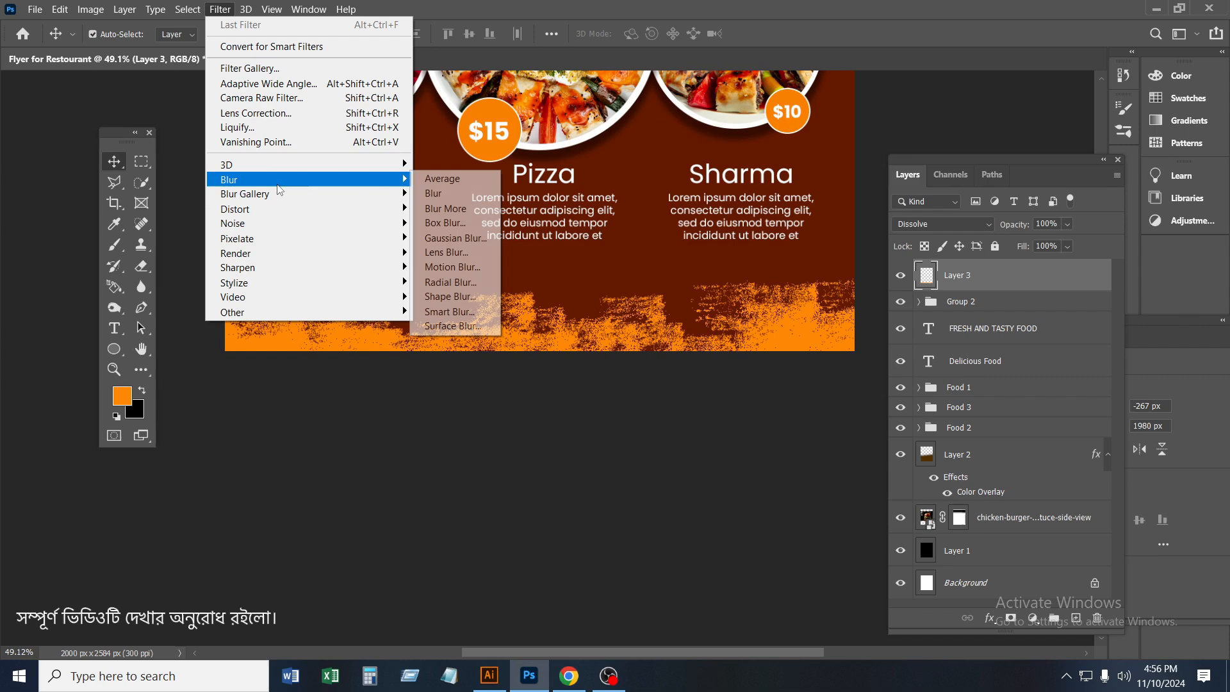
{"action": "left_click", "coordinate": [452, 237]}
{"action": "left_click_drag", "start_coordinate": [933, 392], "coordinate": [908, 393]}
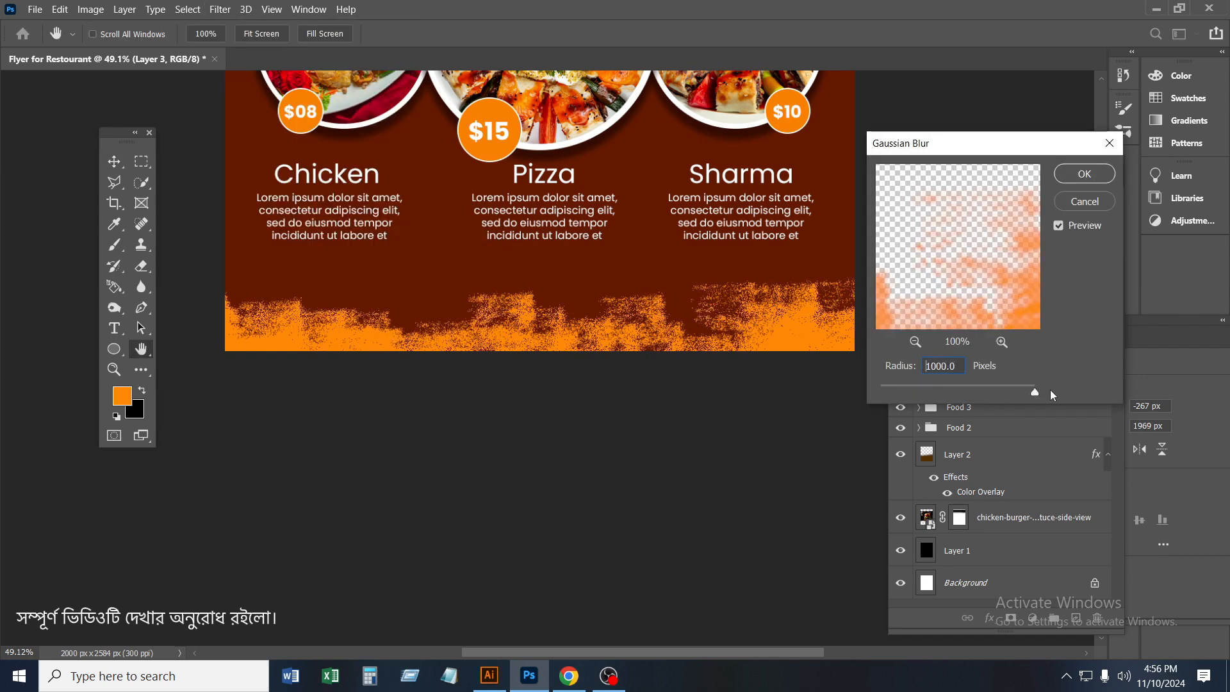
{"action": "left_click_drag", "start_coordinate": [1050, 391], "coordinate": [939, 388]}
{"action": "left_click", "coordinate": [1085, 174]}
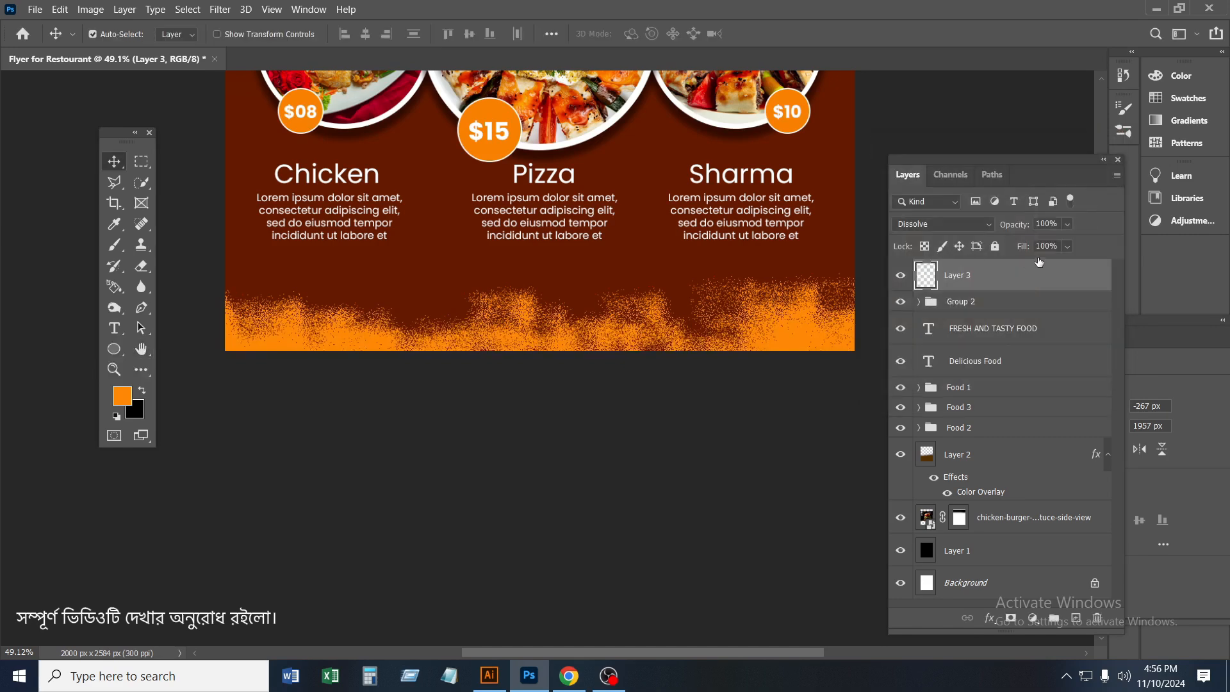
Lower the opacity of the blurred orange brush stroke layer to 59%
{"action": "left_click_drag", "start_coordinate": [1049, 241], "coordinate": [1047, 241]}
{"action": "left_click", "coordinate": [706, 403]}
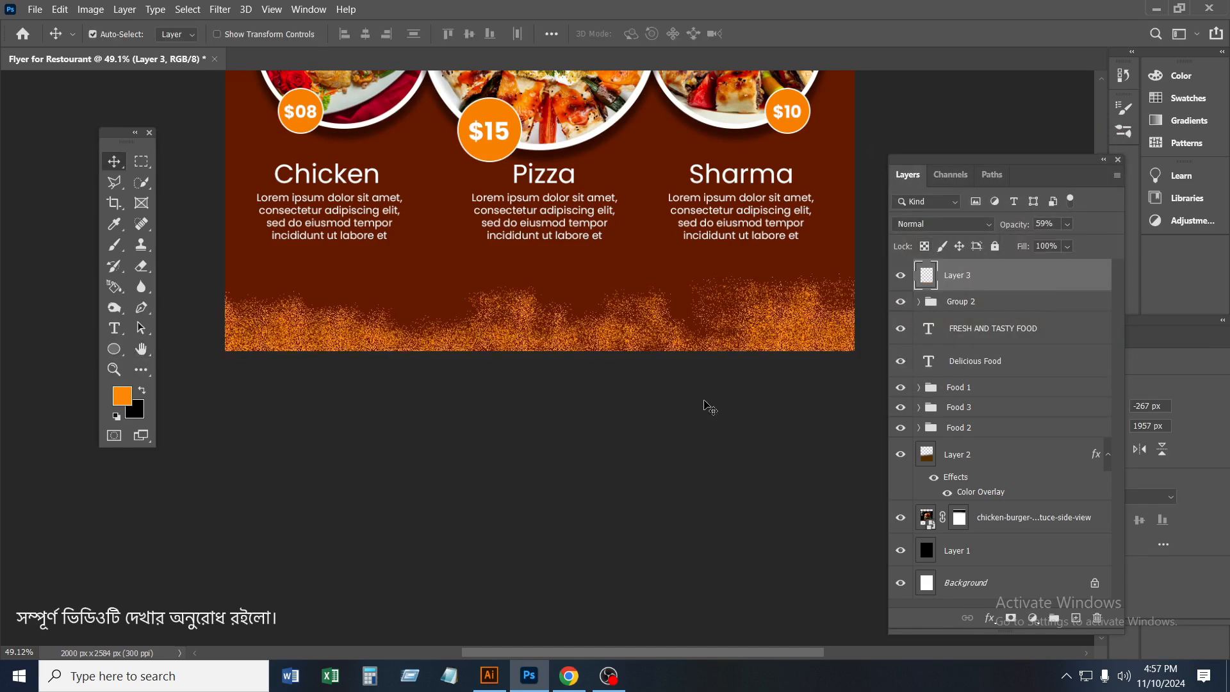
{"action": "key", "text": "ctrl+0"}
{"action": "left_click", "coordinate": [786, 386]}
{"action": "scroll", "coordinate": [800, 383], "scroll_direction": "down", "scroll_amount": 1}
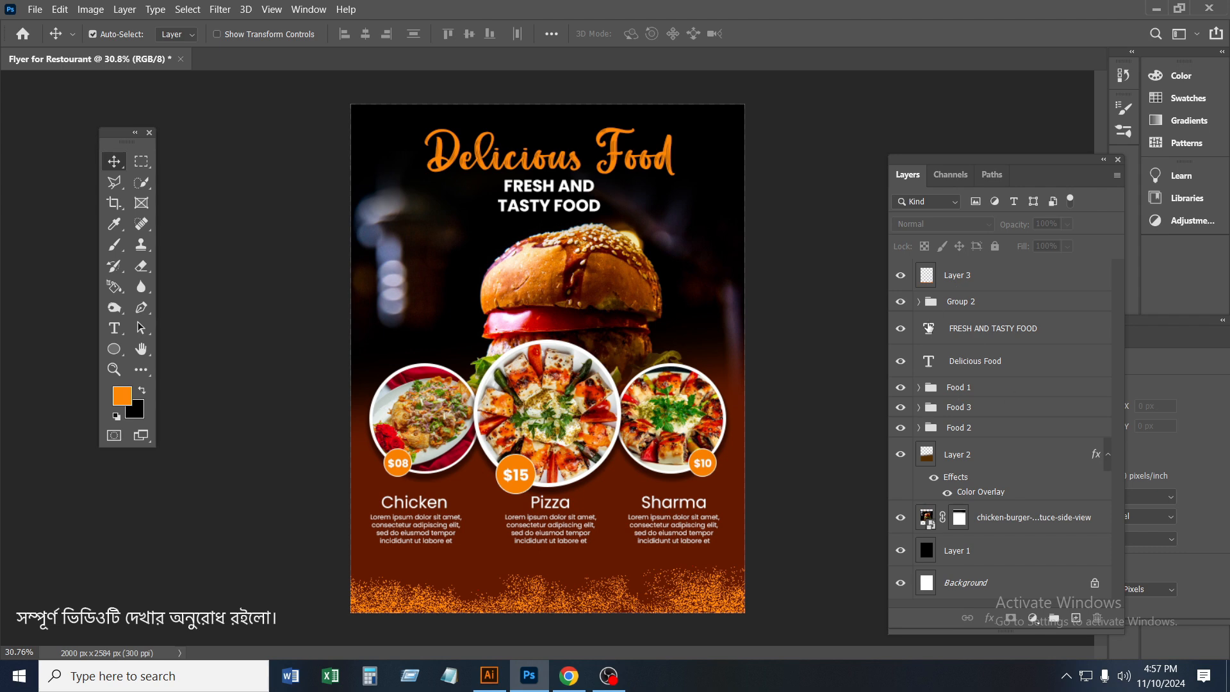
Move the Food 1, Food 2 and Food 3 groups together straight up by about 180 px over the burger
{"action": "left_click", "coordinate": [998, 388]}
{"action": "left_click", "coordinate": [997, 407], "text": "shift"}
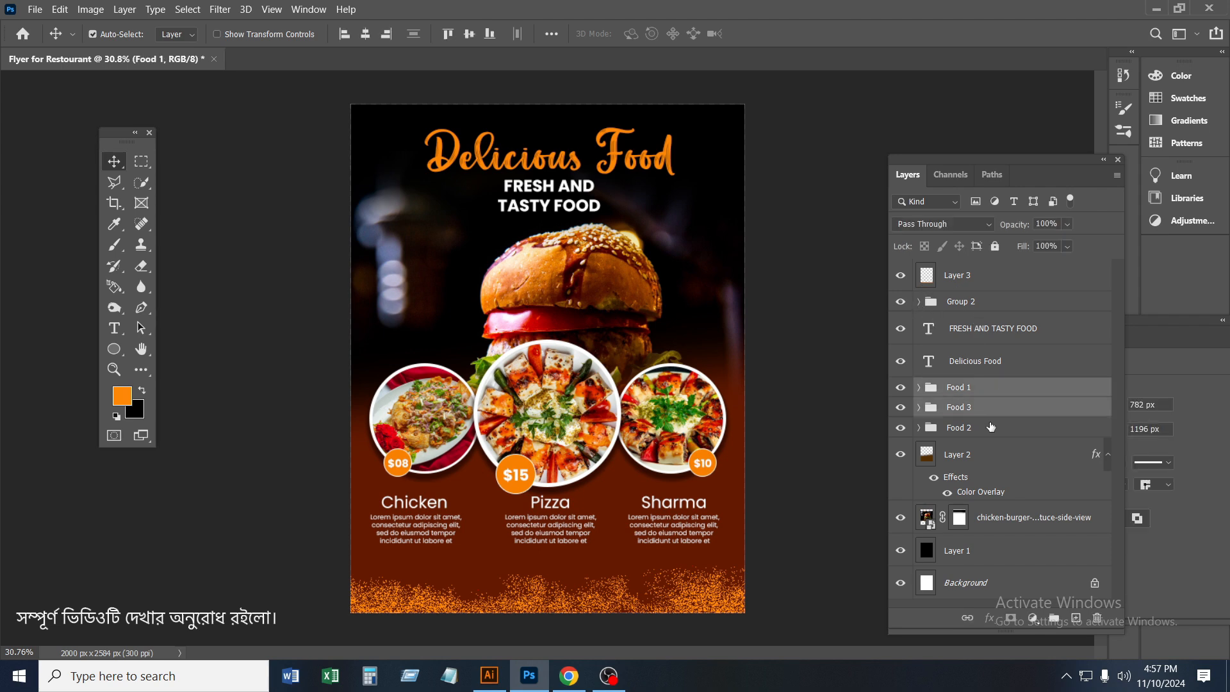
{"action": "left_click", "coordinate": [994, 428], "text": "shift"}
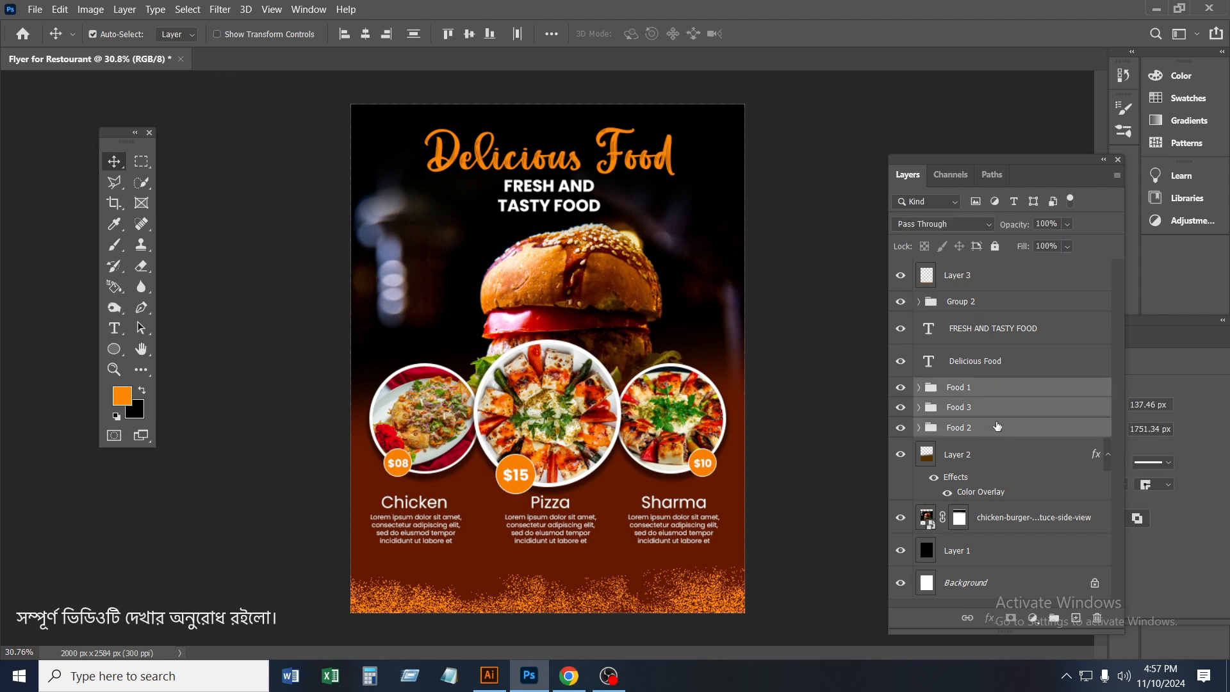
{"action": "key", "text": "ctrl+t"}
{"action": "key", "text": "Up"}
{"action": "key", "text": "Up"}
{"action": "key", "text": "Up"}
{"action": "key", "text": "Up"}
{"action": "key", "text": "Up"}
{"action": "key", "text": "Up"}
{"action": "key", "text": "Up"}
{"action": "key", "text": "Up"}
{"action": "key", "text": "Up"}
{"action": "key", "text": "Up"}
{"action": "key", "text": "Up"}
{"action": "key", "text": "Up"}
{"action": "key", "text": "Up"}
{"action": "key", "text": "Up"}
{"action": "key", "text": "Up"}
{"action": "key", "text": "Up"}
{"action": "key", "text": "Up"}
{"action": "key", "text": "Up"}
{"action": "key", "text": "Up"}
{"action": "key", "text": "Up"}
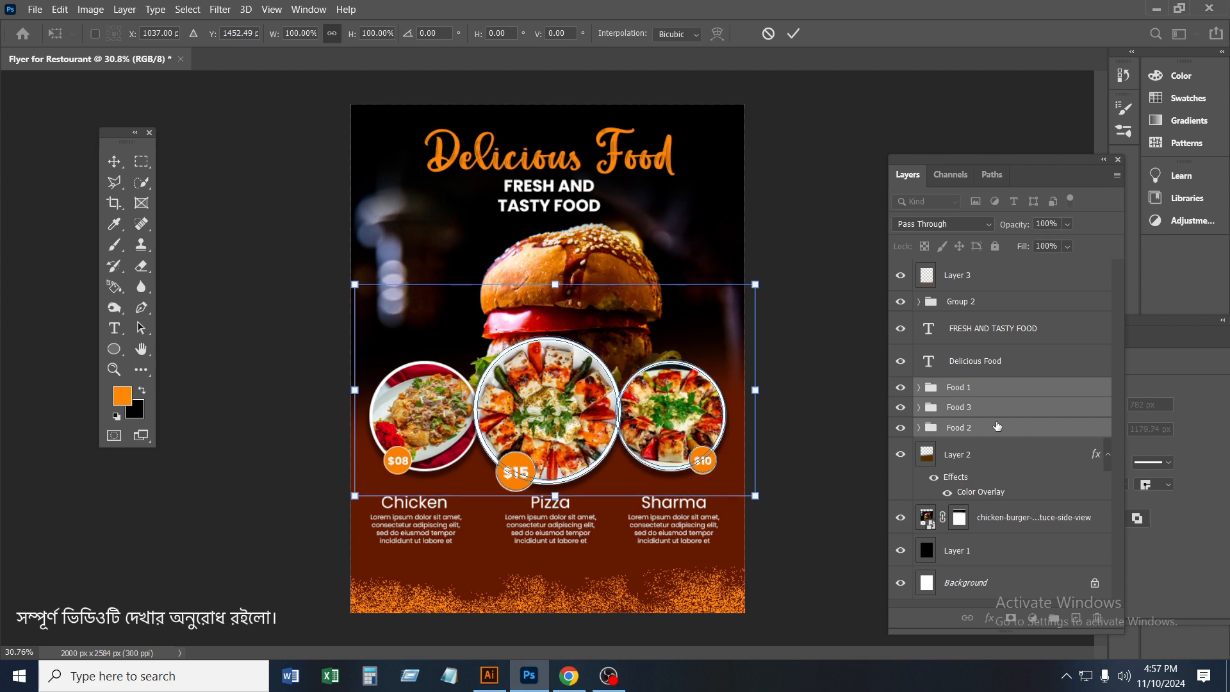
{"action": "key", "text": "Up"}
{"action": "key", "text": "Up"}
{"action": "key", "text": "Up"}
{"action": "key", "text": "Up"}
{"action": "key", "text": "Up"}
{"action": "key", "text": "Up"}
{"action": "key", "text": "Up"}
{"action": "key", "text": "Up"}
{"action": "key", "text": "Up"}
{"action": "key", "text": "Up"}
{"action": "key", "text": "Up"}
{"action": "key", "text": "Up"}
{"action": "key", "text": "Up"}
{"action": "key", "text": "Up"}
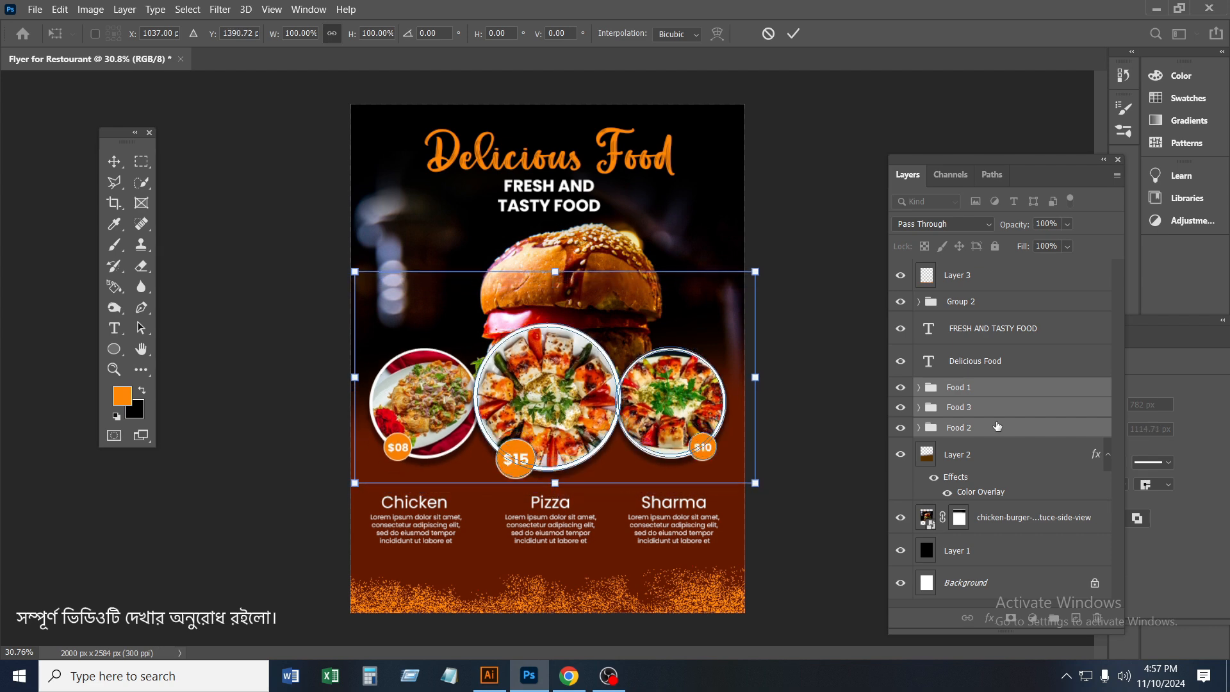
{"action": "key", "text": "Up"}
{"action": "key", "text": "Up"}
{"action": "key", "text": "Up"}
{"action": "key", "text": "Up"}
{"action": "key", "text": "Up"}
{"action": "key", "text": "Up"}
{"action": "key", "text": "Up"}
{"action": "key", "text": "Up"}
{"action": "key", "text": "Up"}
{"action": "key", "text": "Up"}
{"action": "key", "text": "Up"}
{"action": "key", "text": "Up"}
{"action": "key", "text": "Up"}
{"action": "key", "text": "Up"}
{"action": "key", "text": "Up"}
{"action": "key", "text": "Up"}
{"action": "key", "text": "Up"}
{"action": "key", "text": "Up"}
{"action": "key", "text": "Up"}
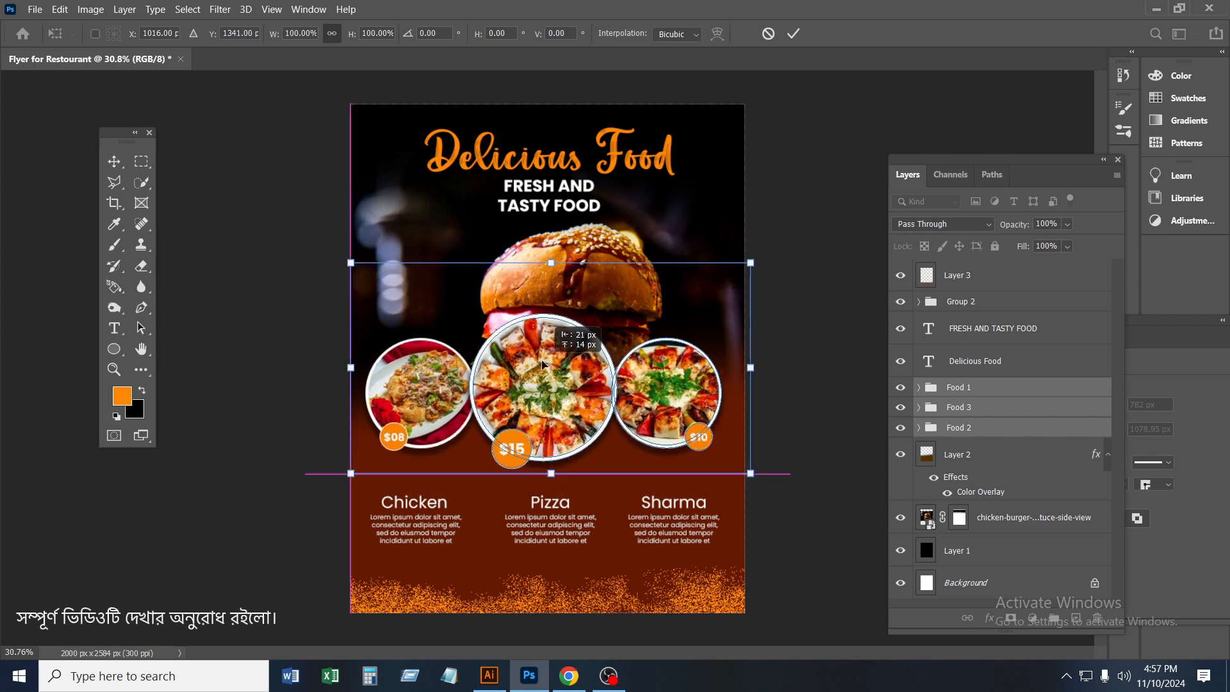
{"action": "left_click", "coordinate": [793, 34]}
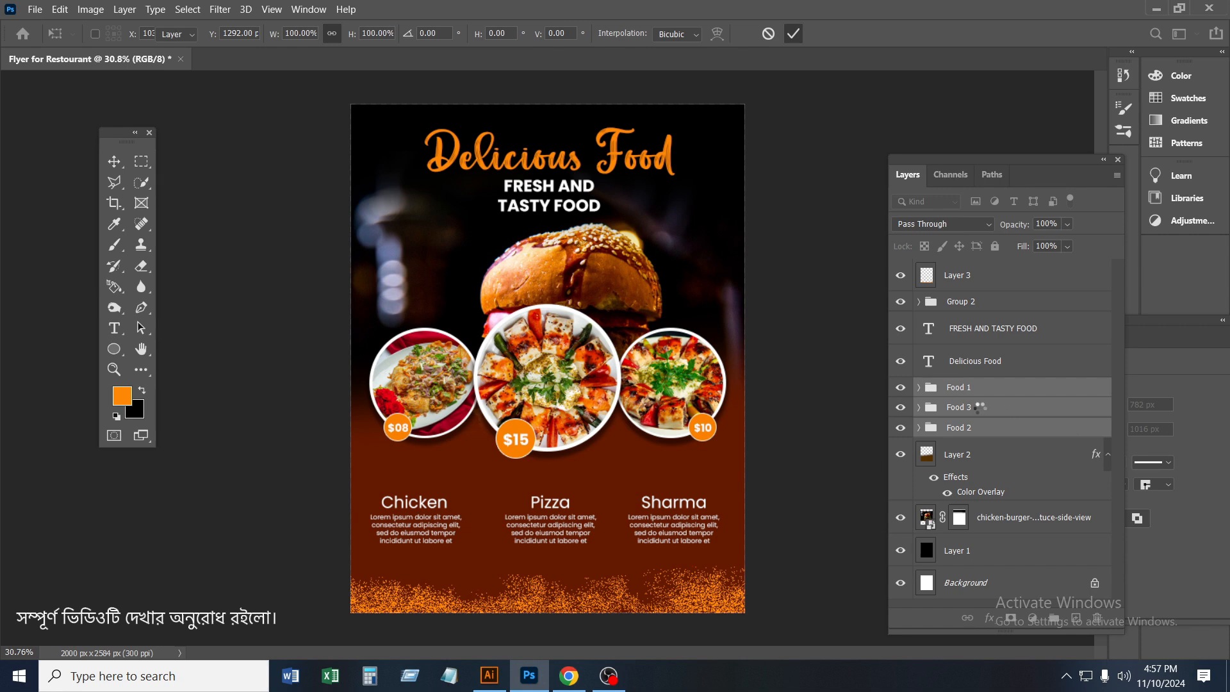
Move the group of dish captions and descriptions up by about 160 px, beneath the dish photos
{"action": "left_click", "coordinate": [968, 302]}
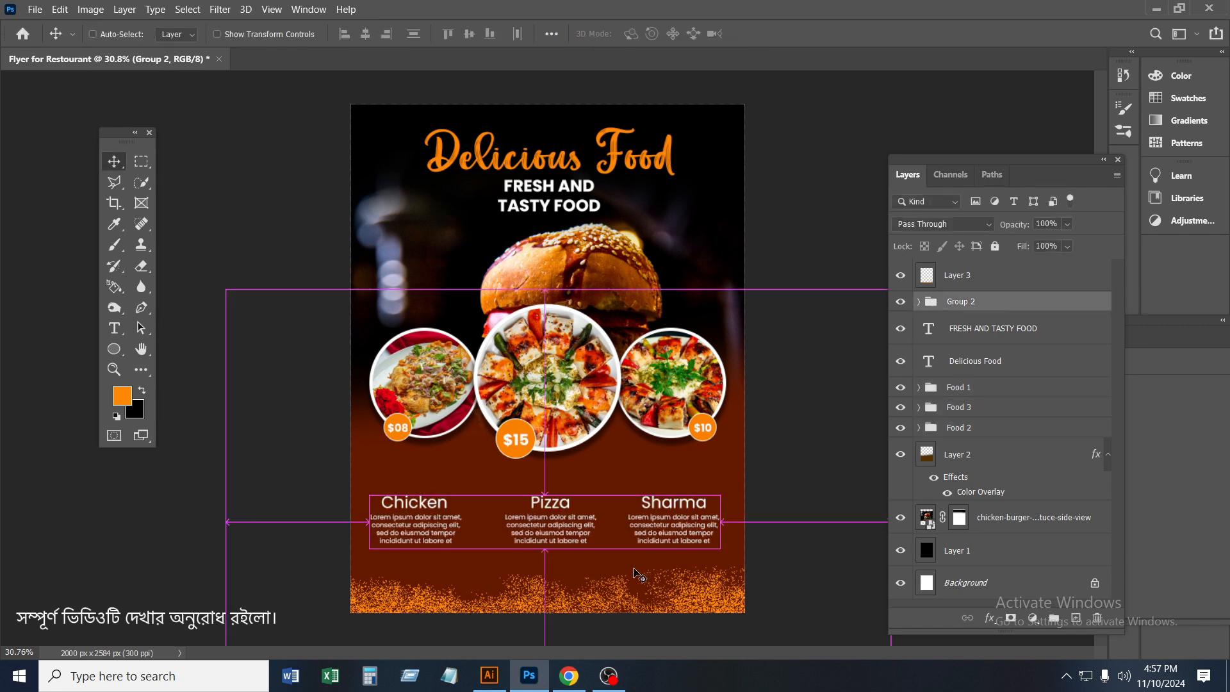
{"action": "key", "text": "ctrl+t"}
{"action": "key", "text": "shift+Up"}
{"action": "key", "text": "shift+Up"}
{"action": "key", "text": "shift+Up"}
{"action": "key", "text": "shift+Up"}
{"action": "key", "text": "shift+Up"}
{"action": "key", "text": "shift+Up"}
{"action": "key", "text": "shift+Up"}
{"action": "key", "text": "shift+Up"}
{"action": "key", "text": "shift+Up"}
{"action": "key", "text": "shift+Up"}
{"action": "key", "text": "shift+Up"}
{"action": "key", "text": "shift+Up"}
{"action": "key", "text": "shift+Up"}
{"action": "key", "text": "shift+Up"}
{"action": "key", "text": "shift+Up"}
{"action": "key", "text": "shift+Up"}
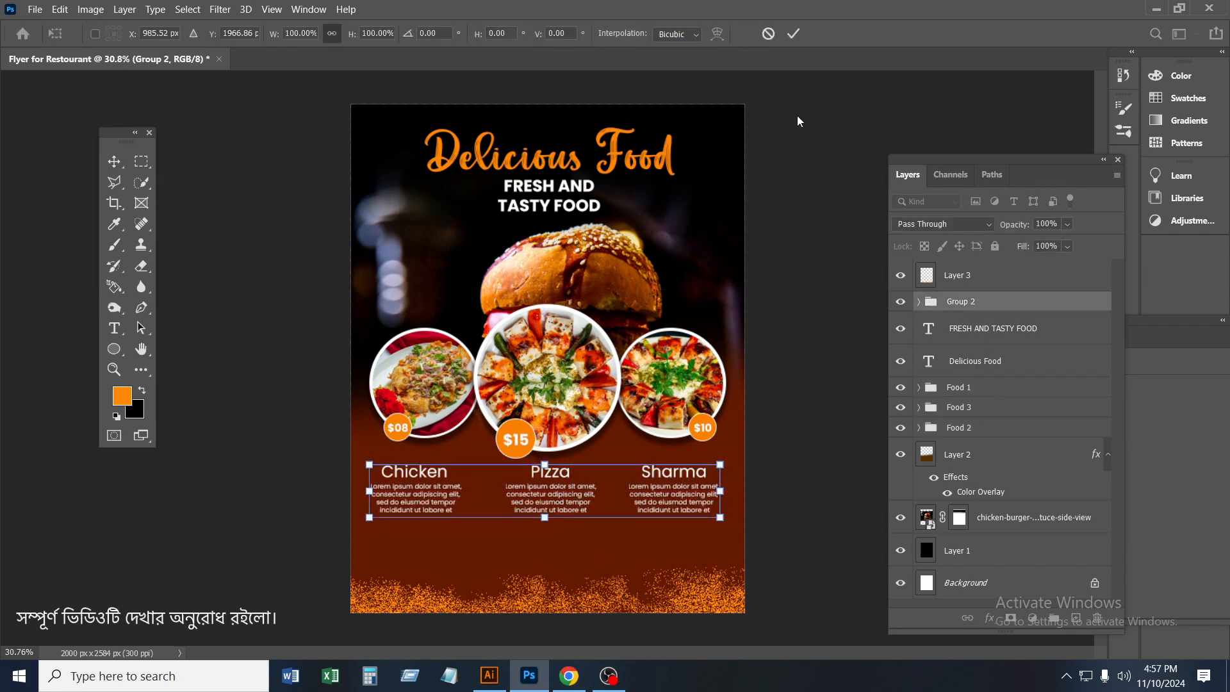
{"action": "left_click", "coordinate": [794, 34]}
Add the text "ORDER NOW" in Poppins Bold and place it below the Chicken description
{"action": "scroll", "coordinate": [666, 455], "scroll_direction": "up", "scroll_amount": 3}
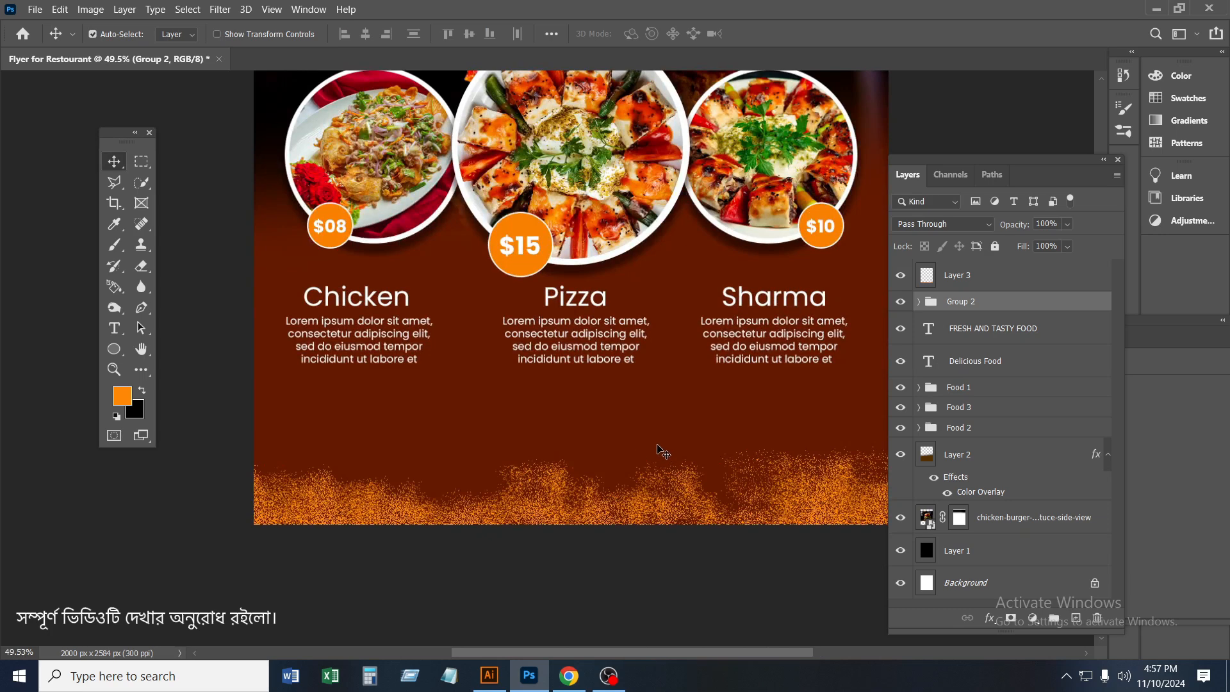
{"action": "left_click", "coordinate": [114, 328]}
{"action": "left_click", "coordinate": [262, 423]}
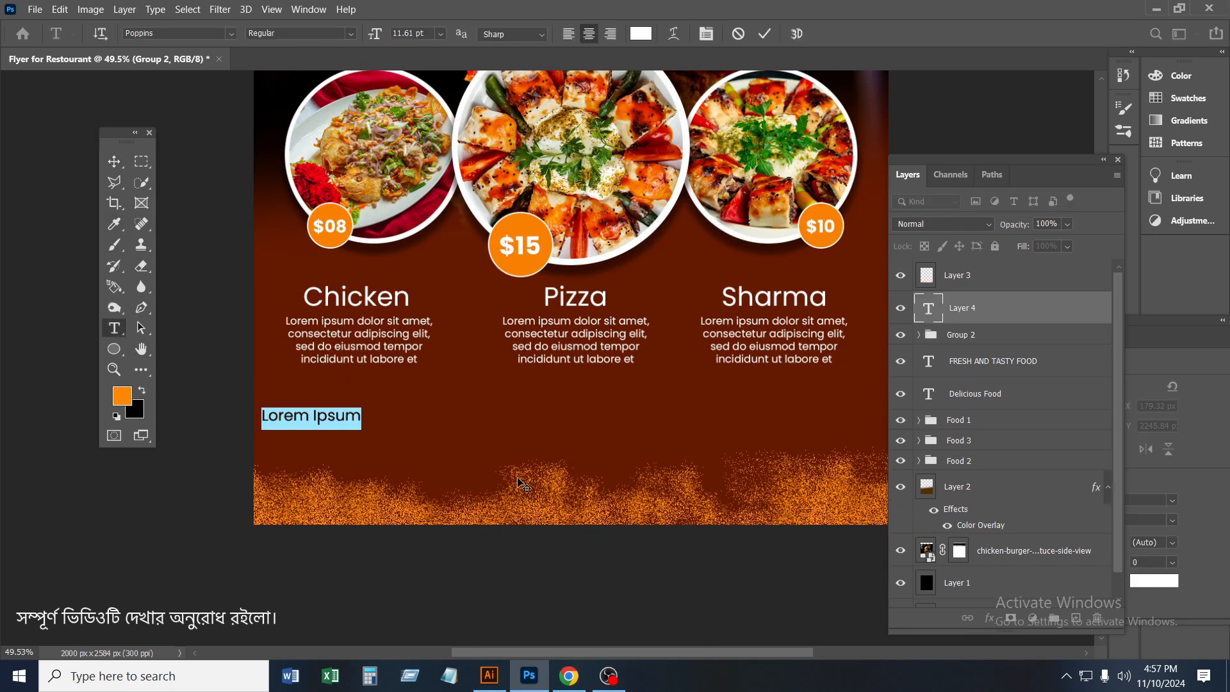
{"action": "type", "text": "www."}
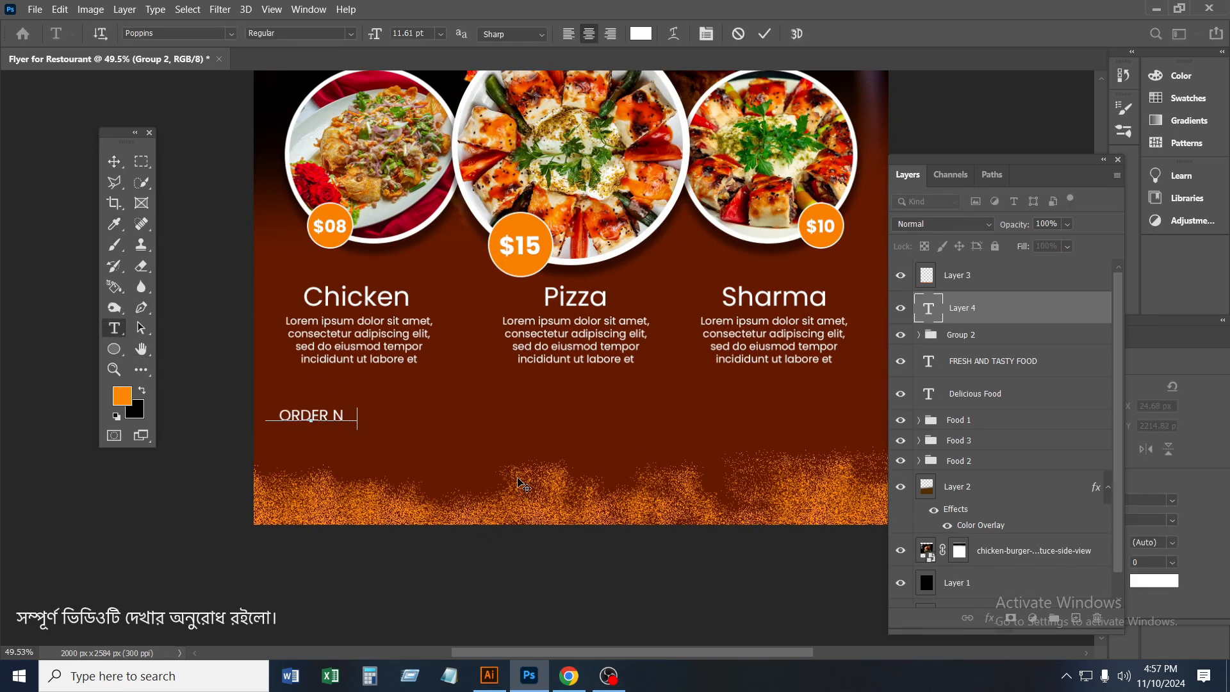
{"action": "key", "text": "ctrl+a"}
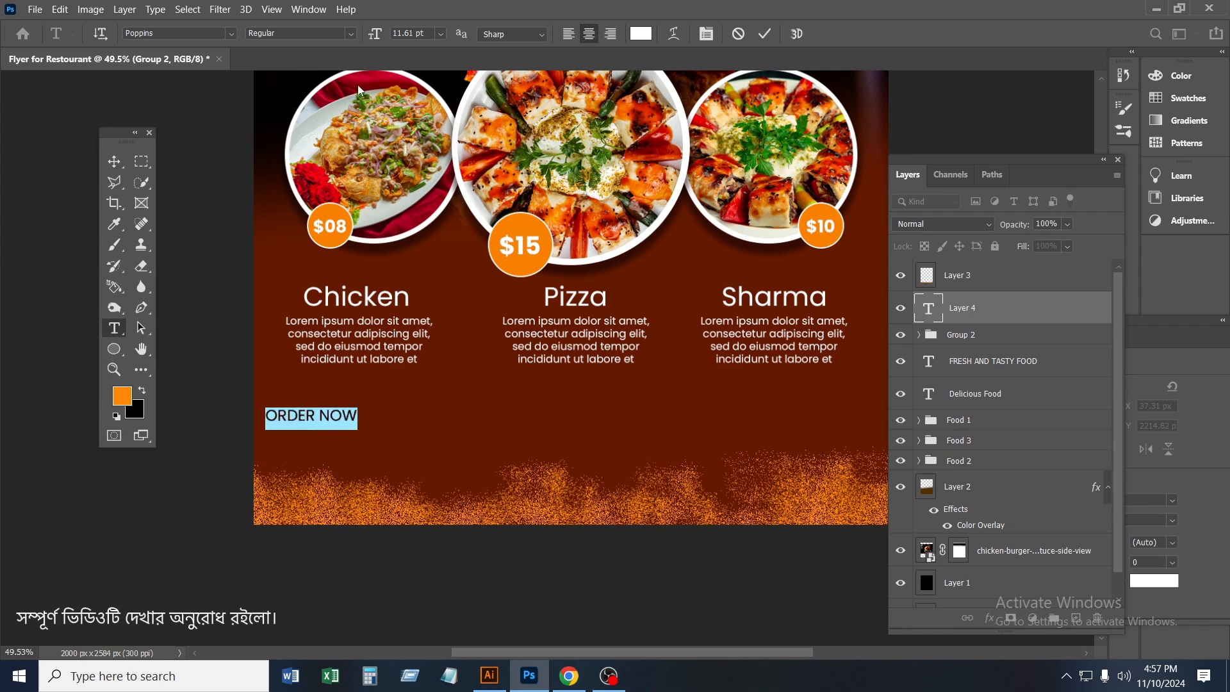
{"action": "left_click", "coordinate": [300, 33]}
{"action": "left_click", "coordinate": [275, 204]}
{"action": "left_click", "coordinate": [765, 34]}
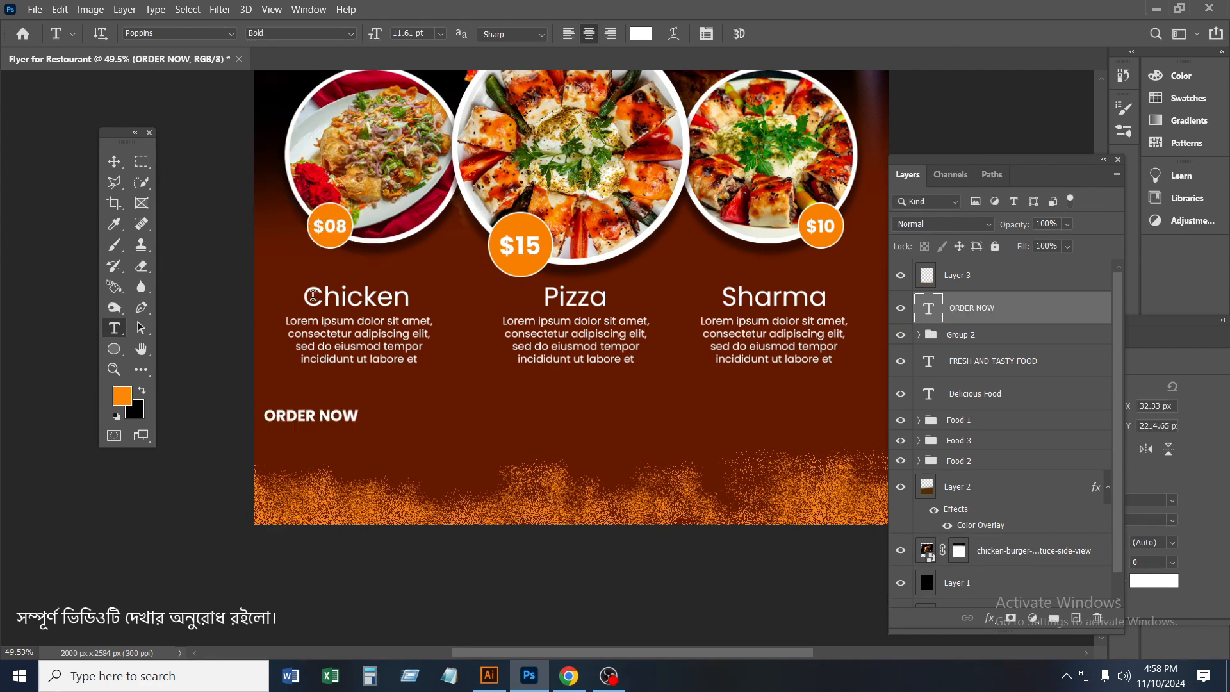
{"action": "key", "text": "v"}
{"action": "scroll", "coordinate": [333, 422], "scroll_direction": "up", "scroll_amount": 1}
{"action": "left_click_drag", "start_coordinate": [342, 424], "coordinate": [390, 426]}
Draw an orange rectangle about 425 by 76 px around the ORDER NOW text and place it behind the text
{"action": "right_click", "coordinate": [133, 353]}
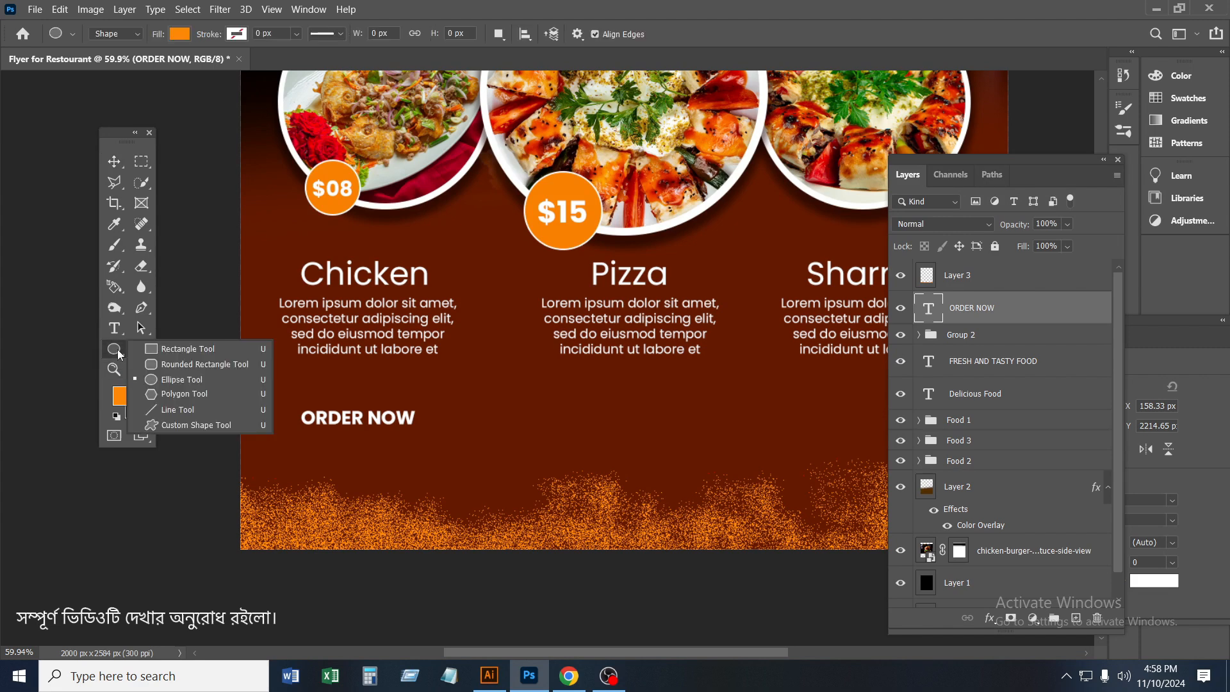
{"action": "left_click", "coordinate": [170, 347]}
{"action": "left_click_drag", "start_coordinate": [282, 401], "coordinate": [446, 429]}
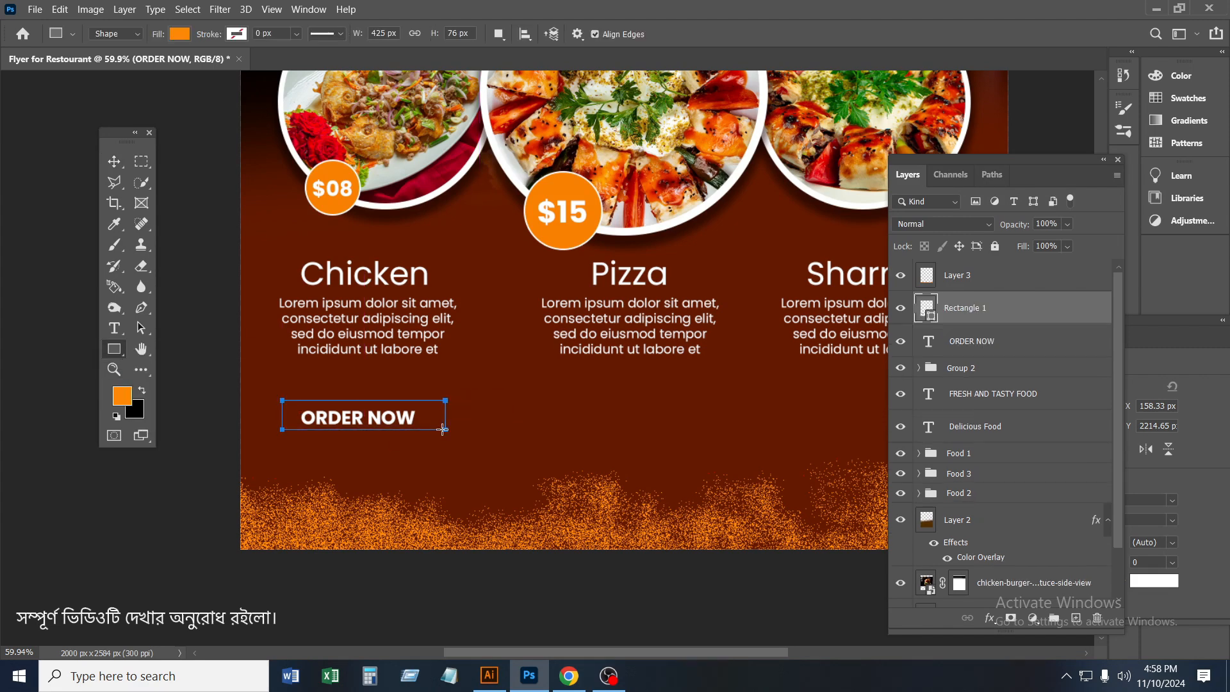
{"action": "key", "text": "v"}
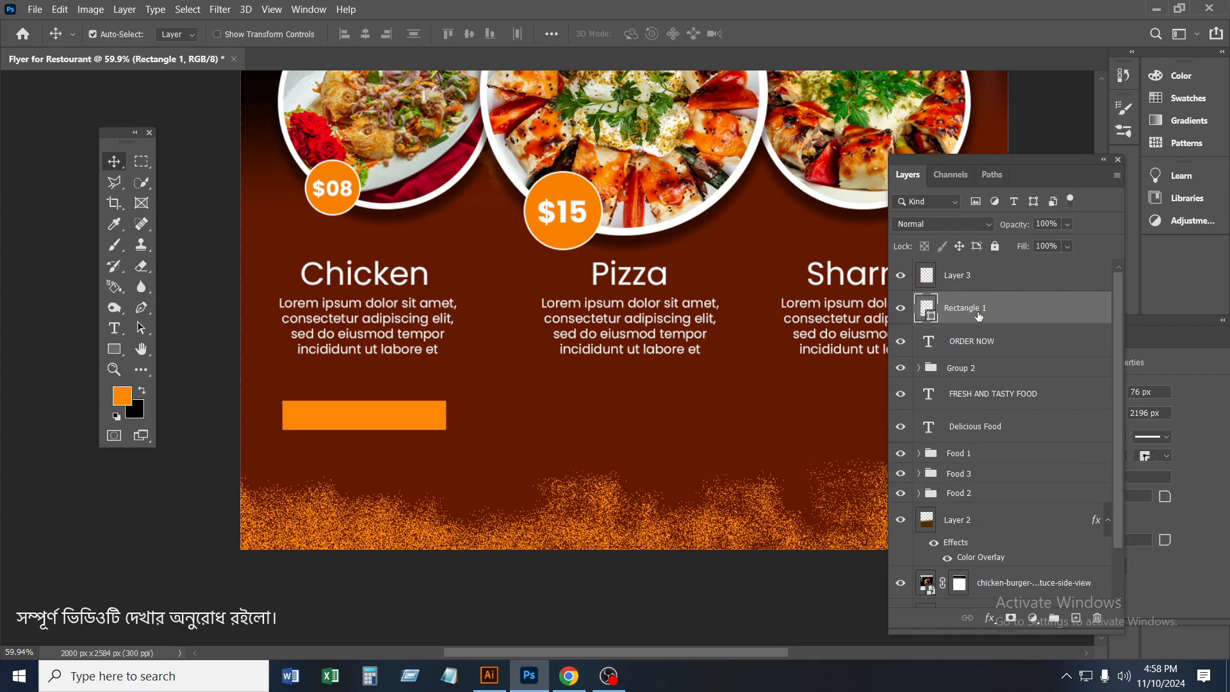
{"action": "left_click_drag", "start_coordinate": [978, 316], "coordinate": [982, 344]}
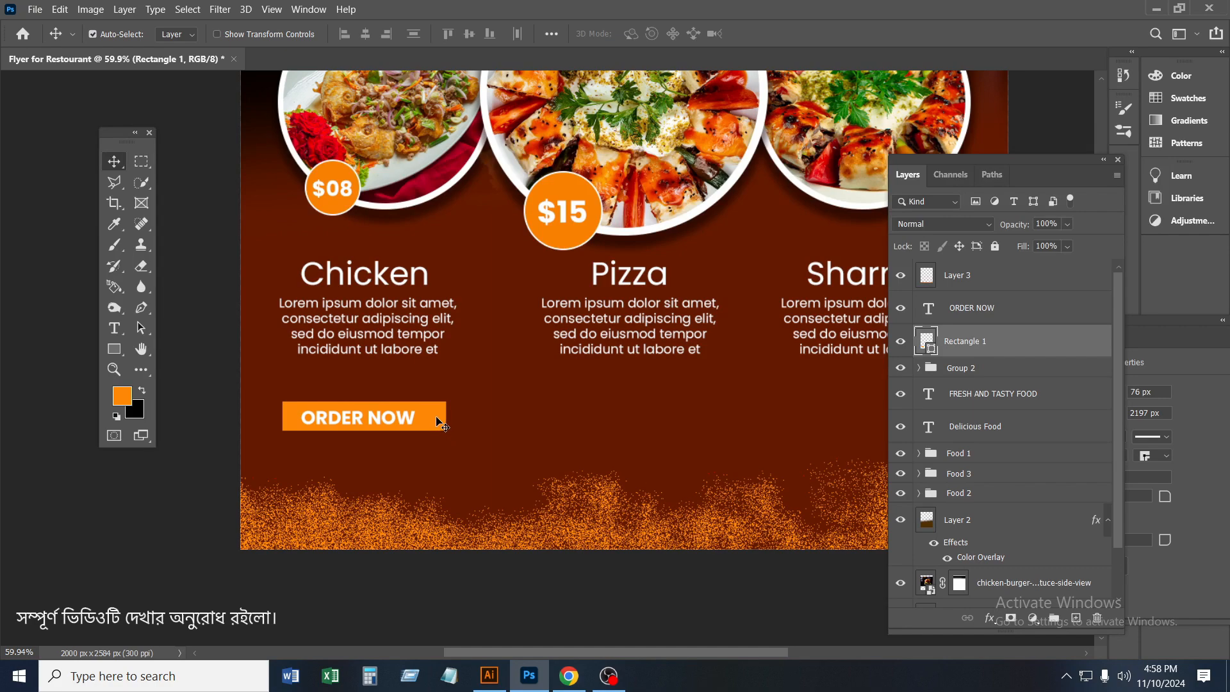
{"action": "left_click_drag", "start_coordinate": [437, 417], "coordinate": [436, 420]}
Duplicate the ORDER NOW text below the Sharma description and replace the copy's wording with the restaurant's phone number
{"action": "scroll", "coordinate": [487, 424], "scroll_direction": "down", "scroll_amount": 2}
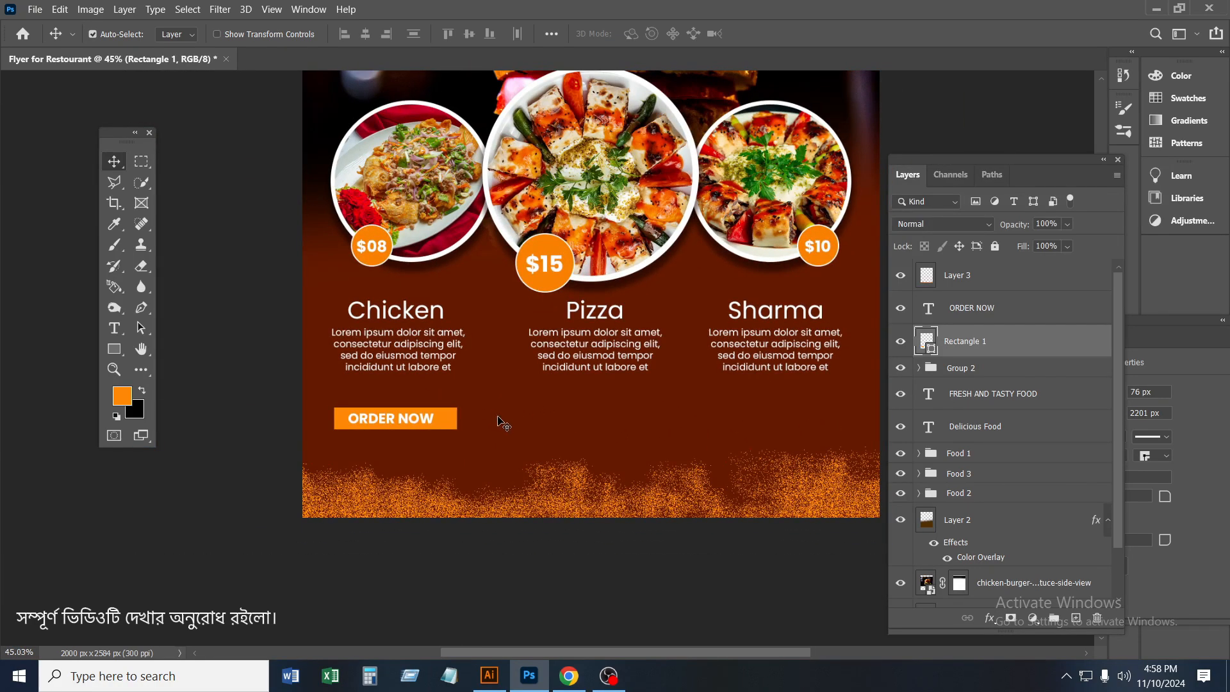
{"action": "left_click_drag", "start_coordinate": [408, 421], "coordinate": [793, 433]}
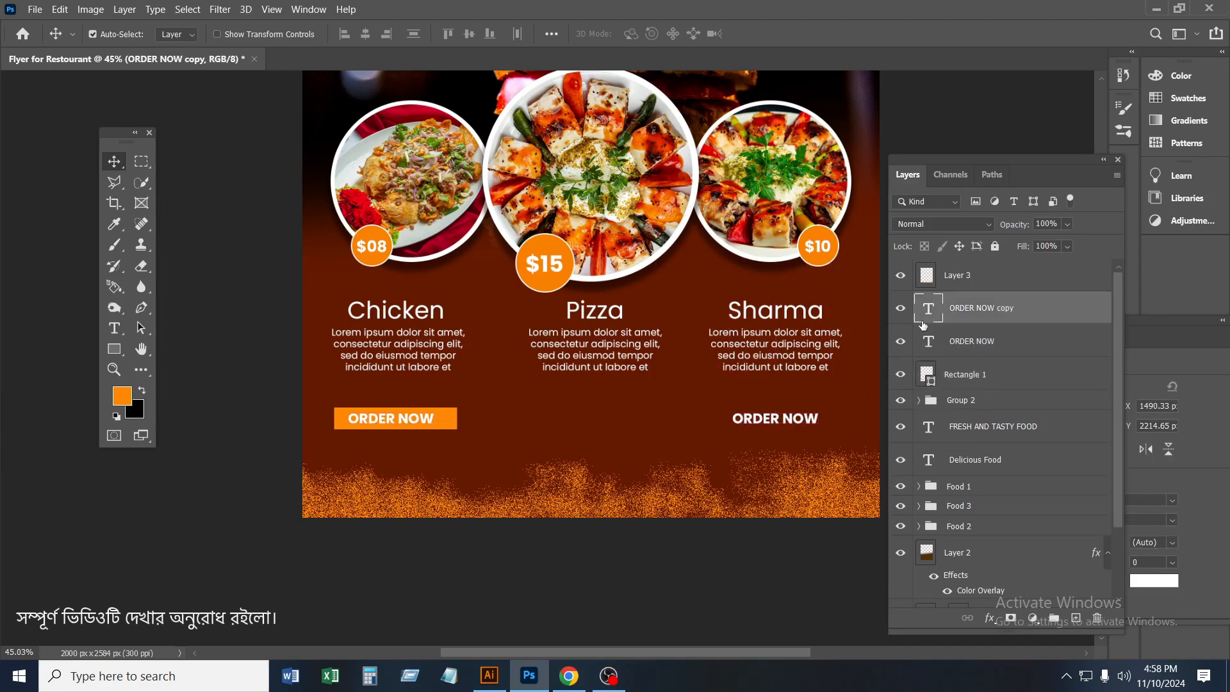
{"action": "double_click", "coordinate": [927, 310]}
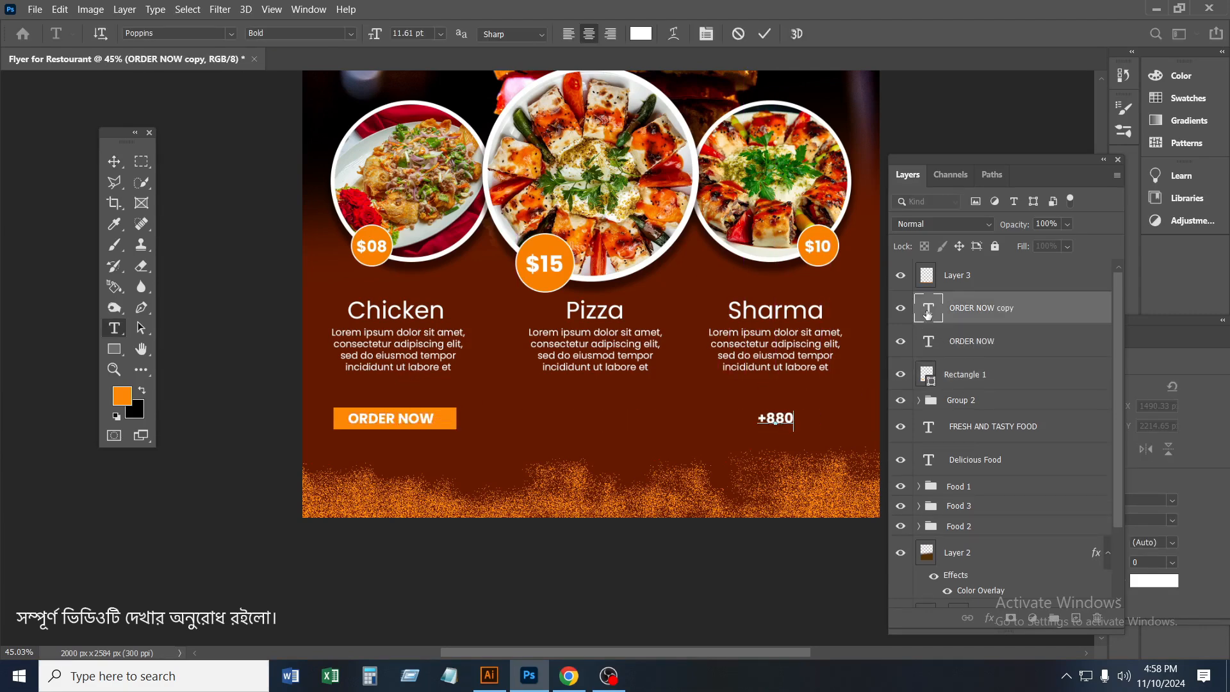
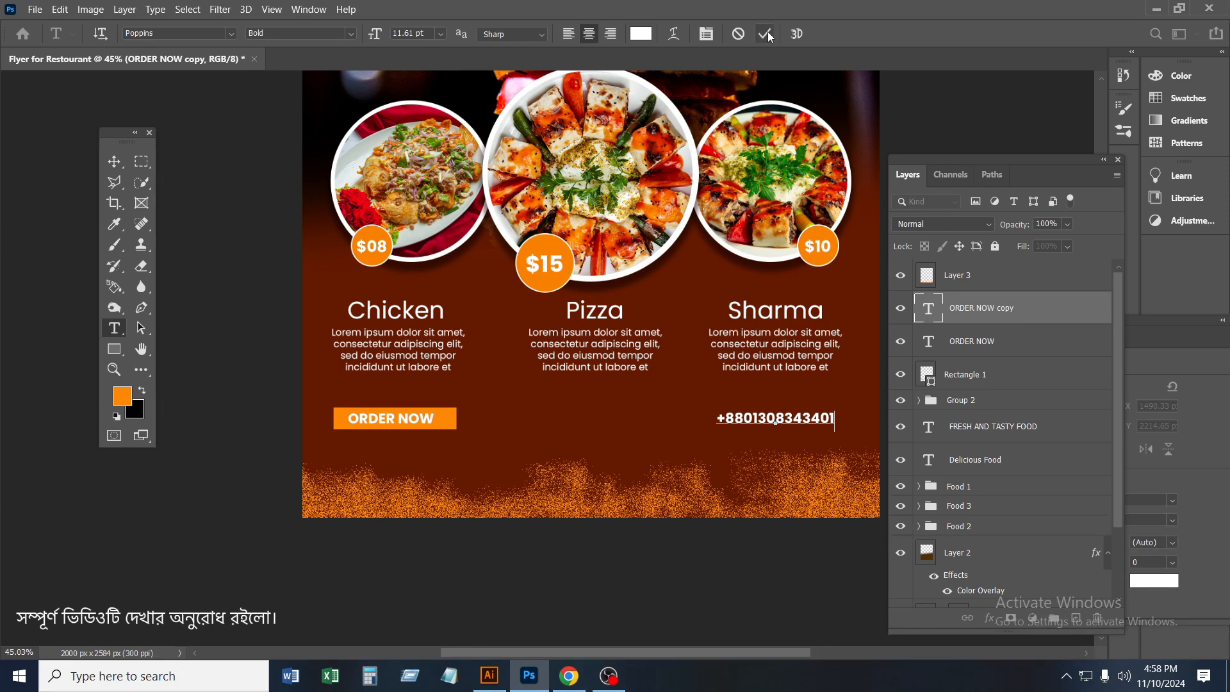
{"action": "key", "text": "ctrl+Return"}
{"action": "key", "text": "v"}
{"action": "scroll", "coordinate": [832, 444], "scroll_direction": "right", "scroll_amount": 1}
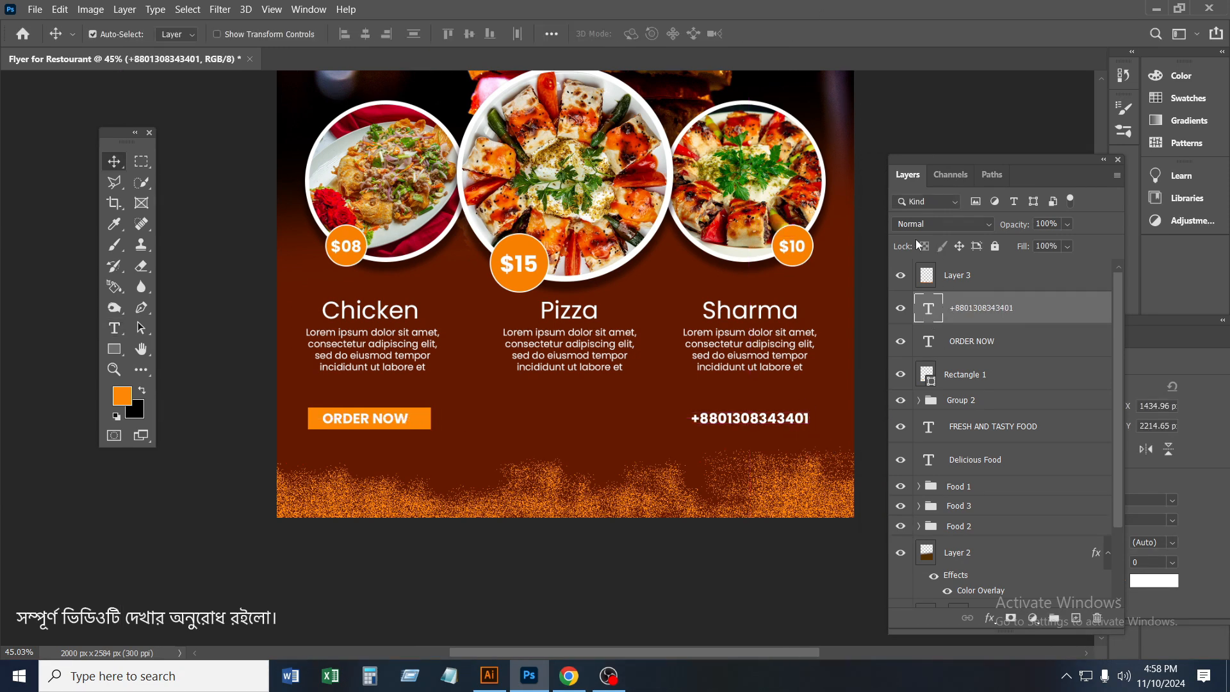
{"action": "double_click", "coordinate": [928, 310]}
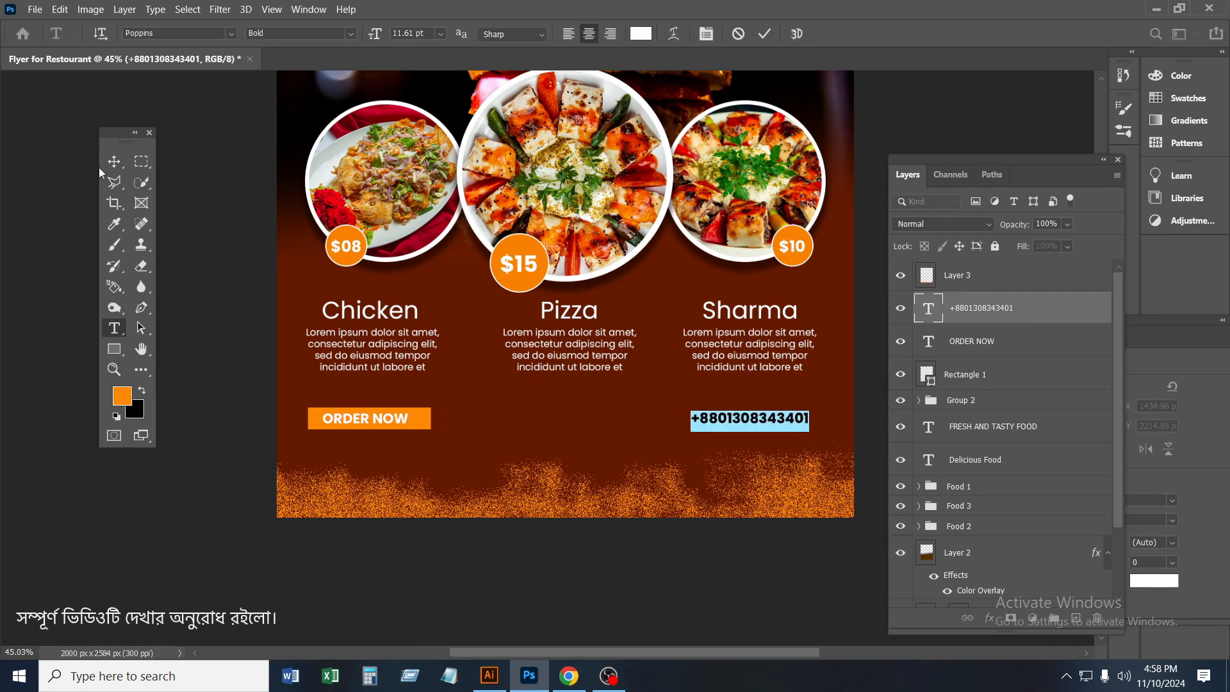
{"action": "key", "text": "ctrl+Return"}
{"action": "left_click", "coordinate": [936, 345], "text": "ctrl"}
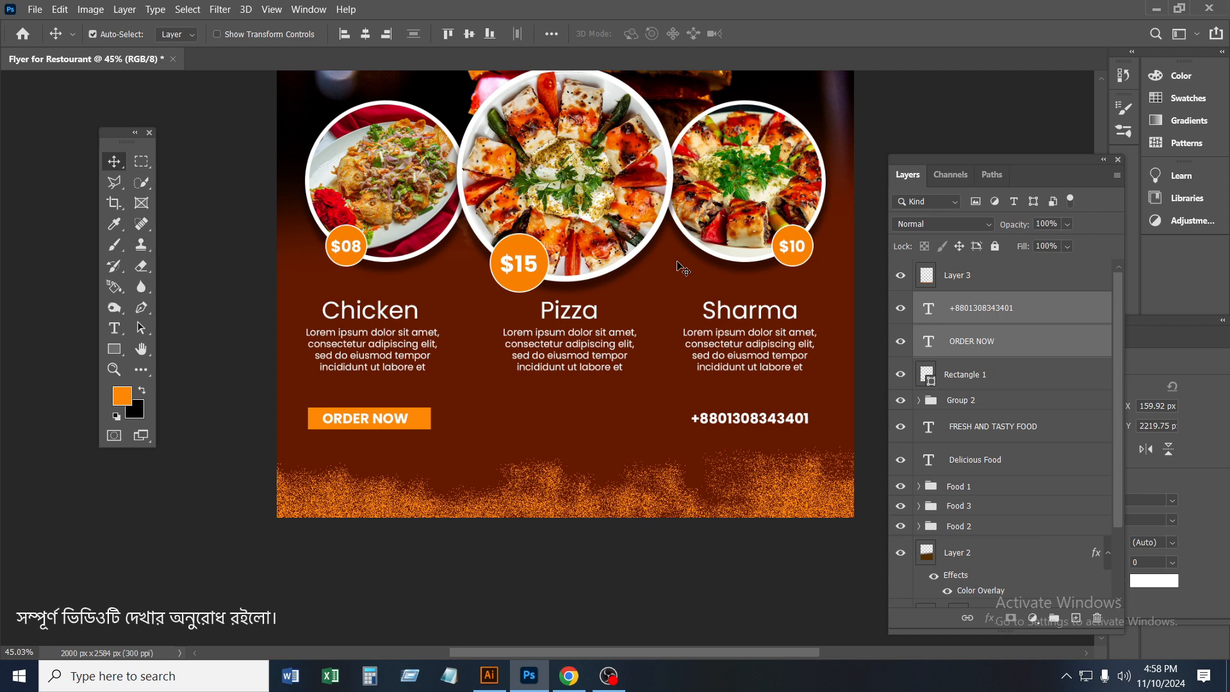
{"action": "left_click", "coordinate": [994, 374]}
Try reducing the phone number text to a font size of 9 pt
{"action": "double_click", "coordinate": [928, 308]}
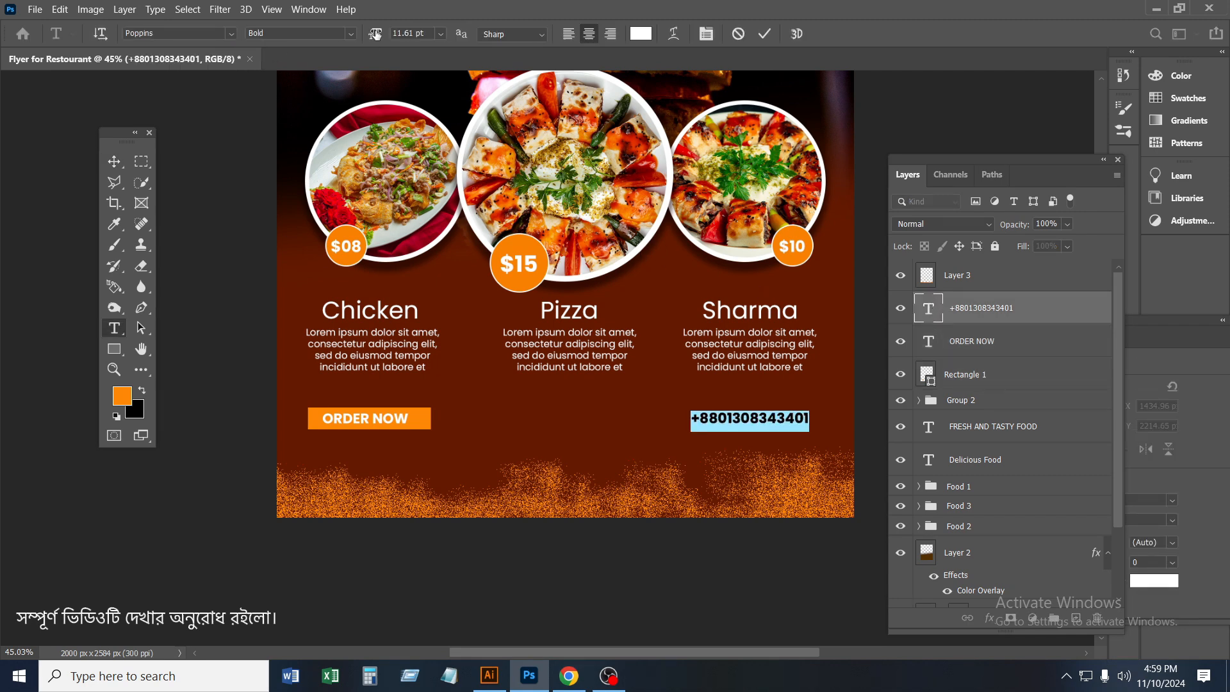
{"action": "left_click_drag", "start_coordinate": [376, 34], "coordinate": [373, 37]}
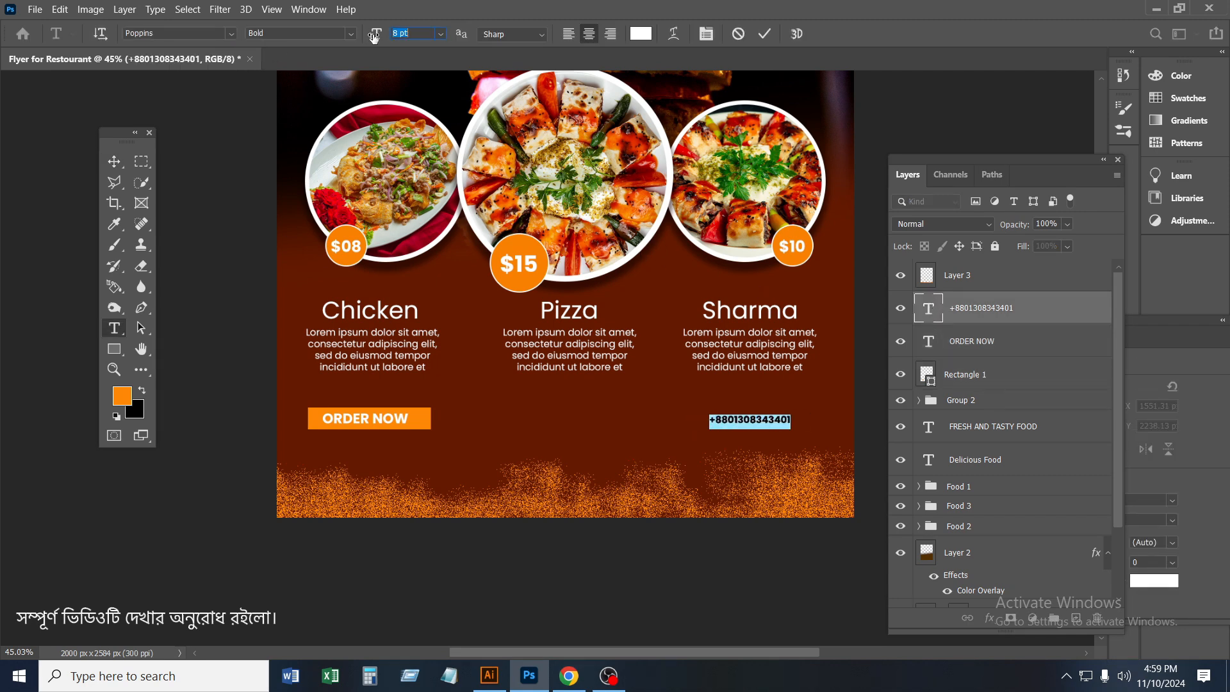
{"action": "type", "text": "9"}
{"action": "key", "text": "ctrl+Return"}
{"action": "key", "text": "ctrl+z"}
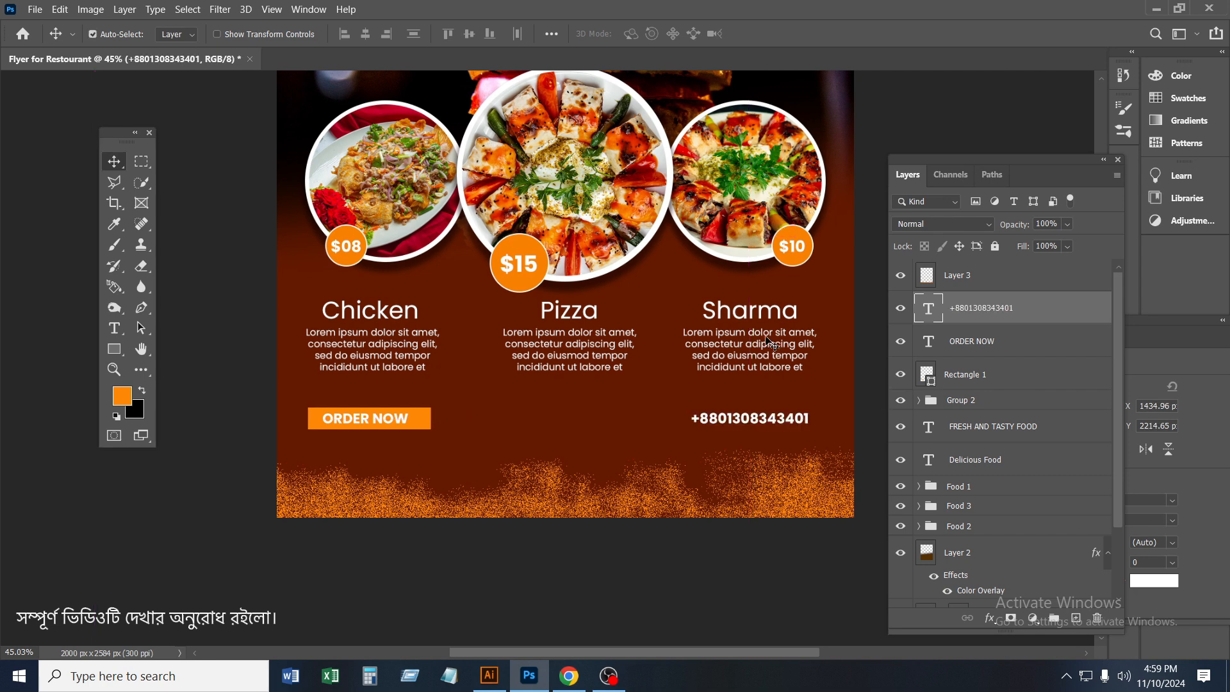
Reduce the phone number text and the ORDER NOW text to a font size of 10 pt
{"action": "double_click", "coordinate": [928, 313]}
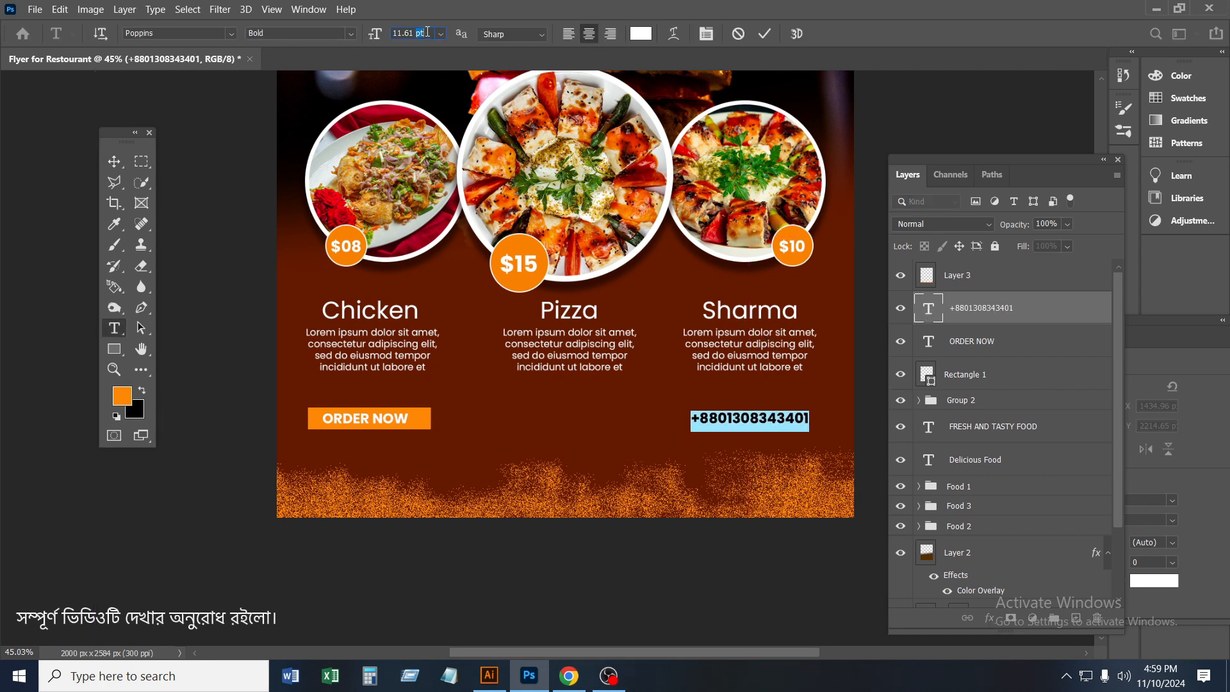
{"action": "left_click", "coordinate": [764, 34]}
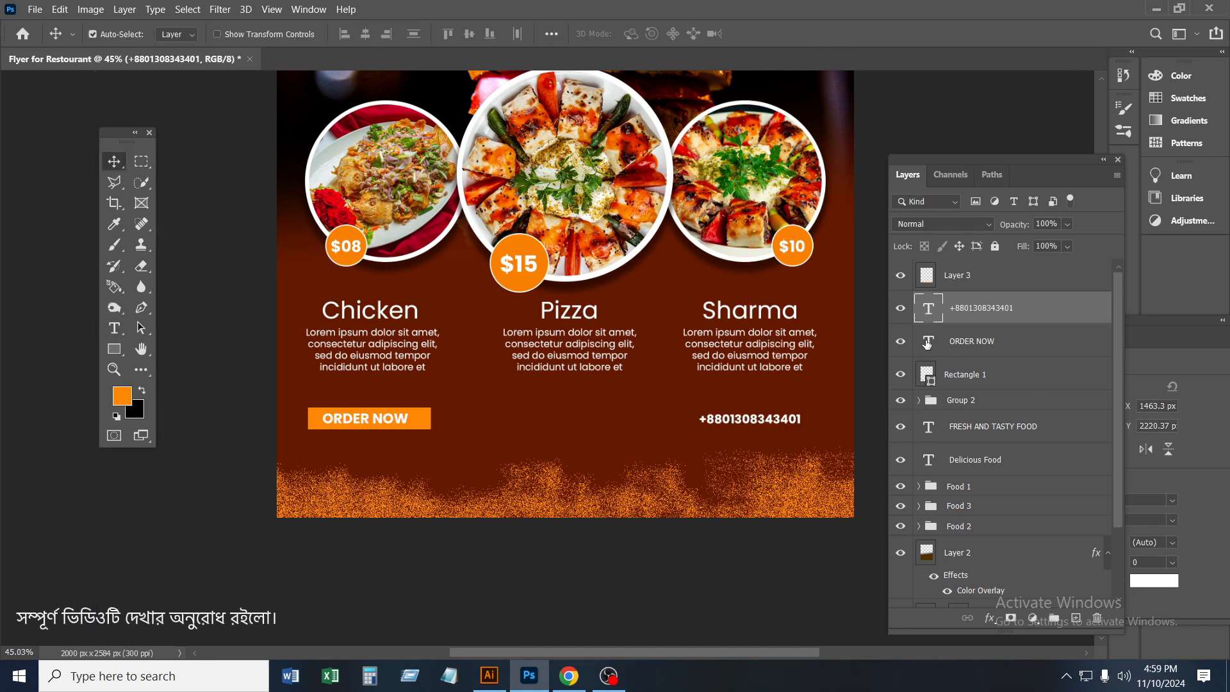
{"action": "double_click", "coordinate": [928, 341]}
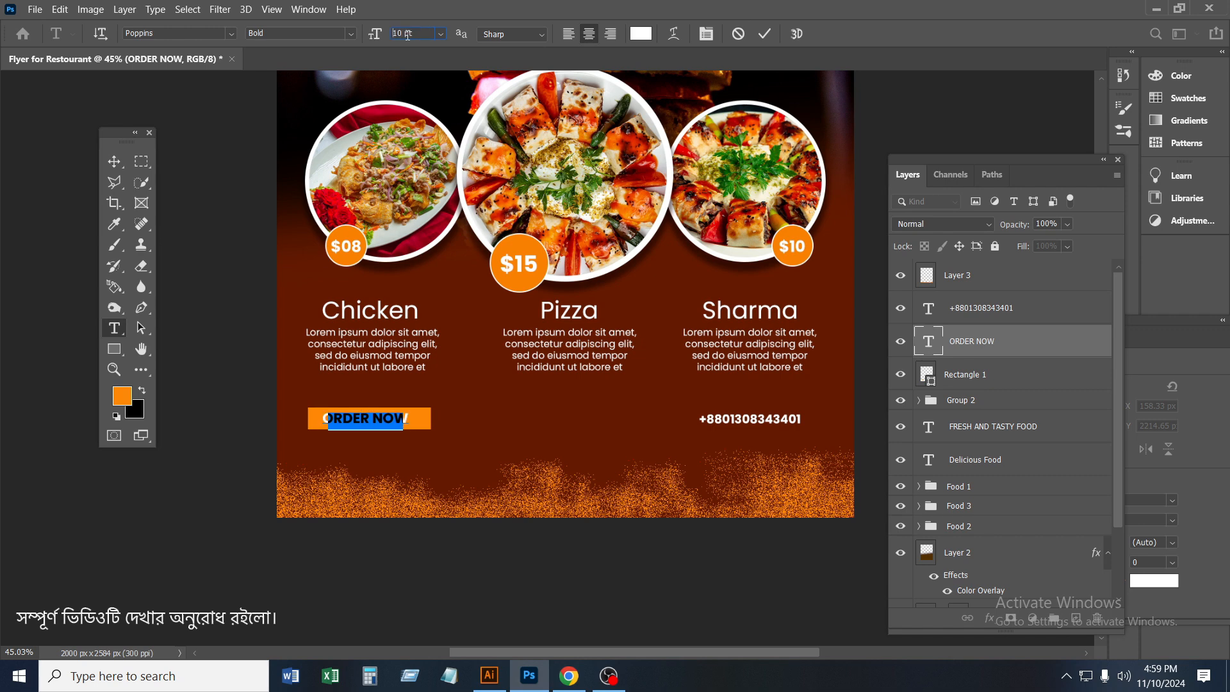
{"action": "left_click", "coordinate": [764, 33]}
{"action": "key", "text": "v"}
Scale the orange rectangle behind ORDER NOW down proportionally to about 59 px high so it fits the smaller text
{"action": "scroll", "coordinate": [477, 371], "scroll_direction": "up", "scroll_amount": 3}
{"action": "left_click", "coordinate": [407, 442], "text": "ctrl"}
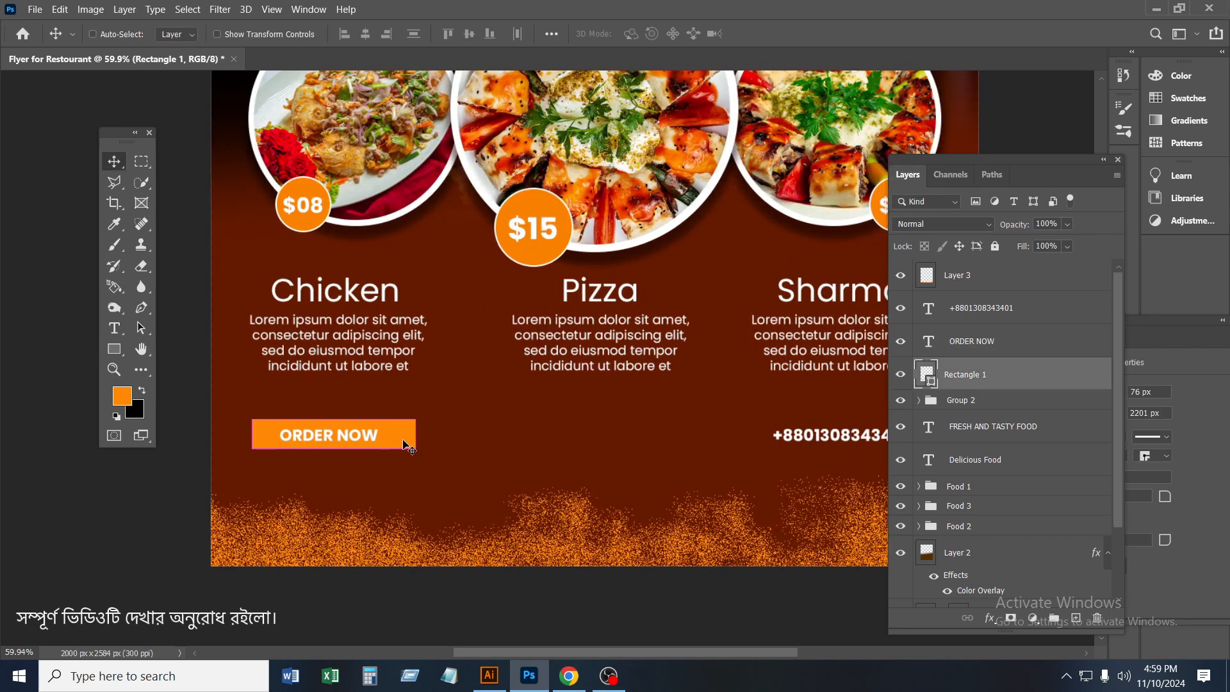
{"action": "key", "text": "ctrl+t"}
{"action": "left_click_drag", "start_coordinate": [415, 447], "coordinate": [400, 444]}
{"action": "left_click", "coordinate": [793, 33]}
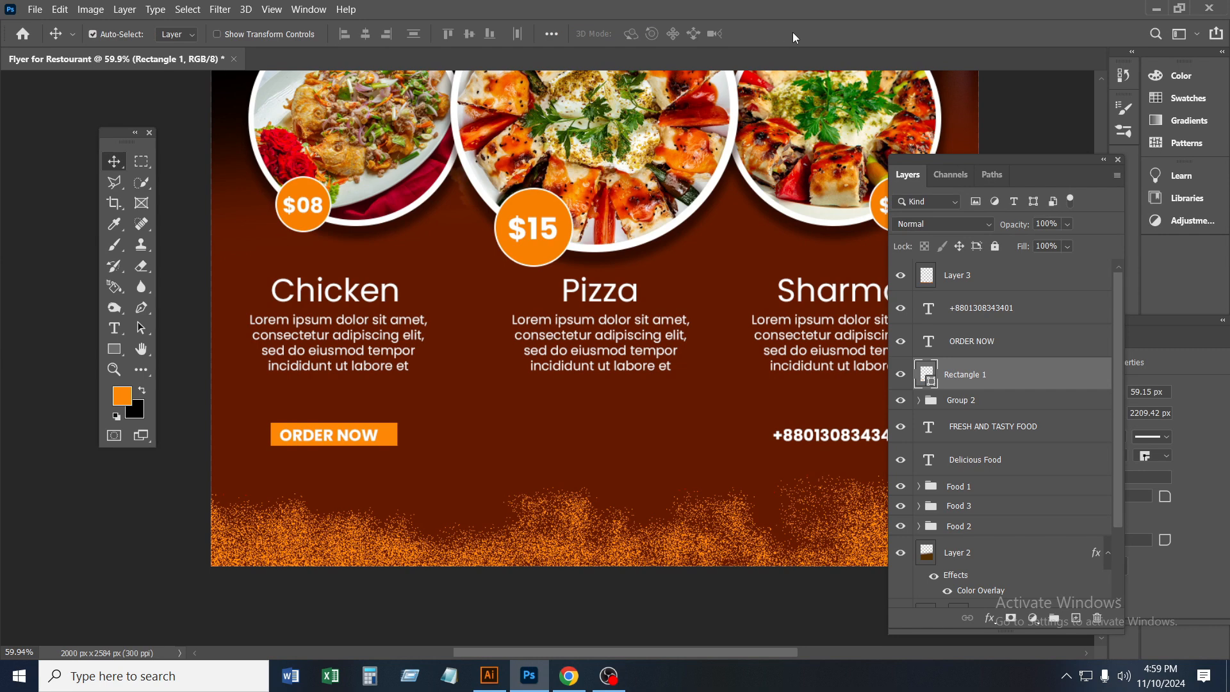
Move the phone number text directly below the ORDER NOW label and align it with the label
{"action": "left_click", "coordinate": [998, 313]}
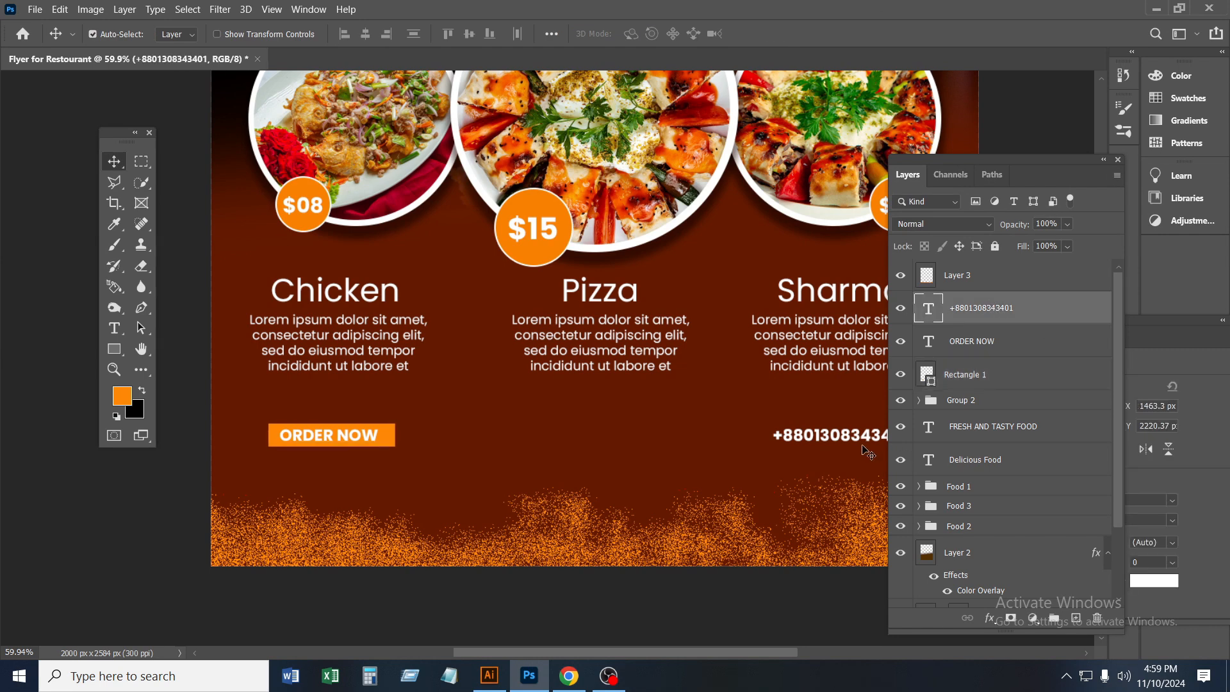
{"action": "left_click_drag", "start_coordinate": [780, 459], "coordinate": [339, 473]}
{"action": "scroll", "coordinate": [351, 474], "scroll_direction": "up", "scroll_amount": 3}
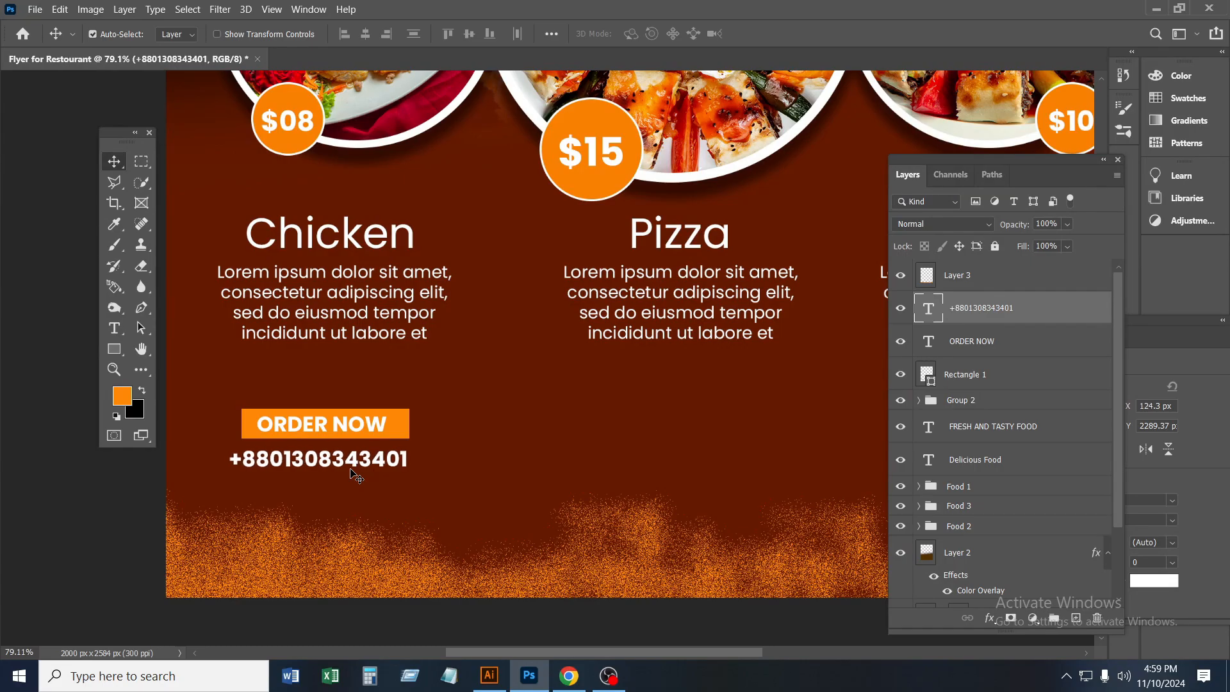
{"action": "key", "text": "Right"}
{"action": "scroll", "coordinate": [357, 476], "scroll_direction": "down", "scroll_amount": 8}
{"action": "left_click", "coordinate": [512, 556]}
{"action": "key", "text": "ctrl+0"}
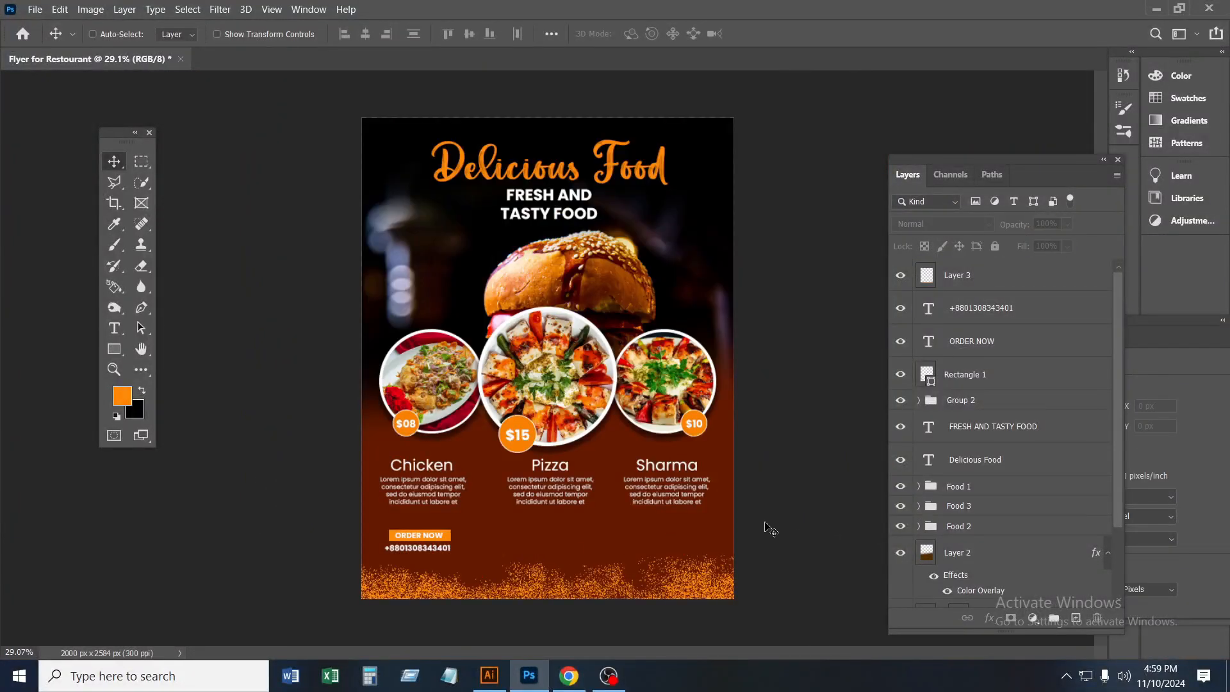
Save the flyer to the Desktop as a JPEG named "Flyer for Restourant", accepting the default JPEG options
{"action": "scroll", "coordinate": [750, 521], "scroll_direction": "up", "scroll_amount": 1}
{"action": "scroll", "coordinate": [737, 519], "scroll_direction": "down", "scroll_amount": 1}
{"action": "key", "text": "ctrl+s"}
{"action": "left_click", "coordinate": [659, 457]}
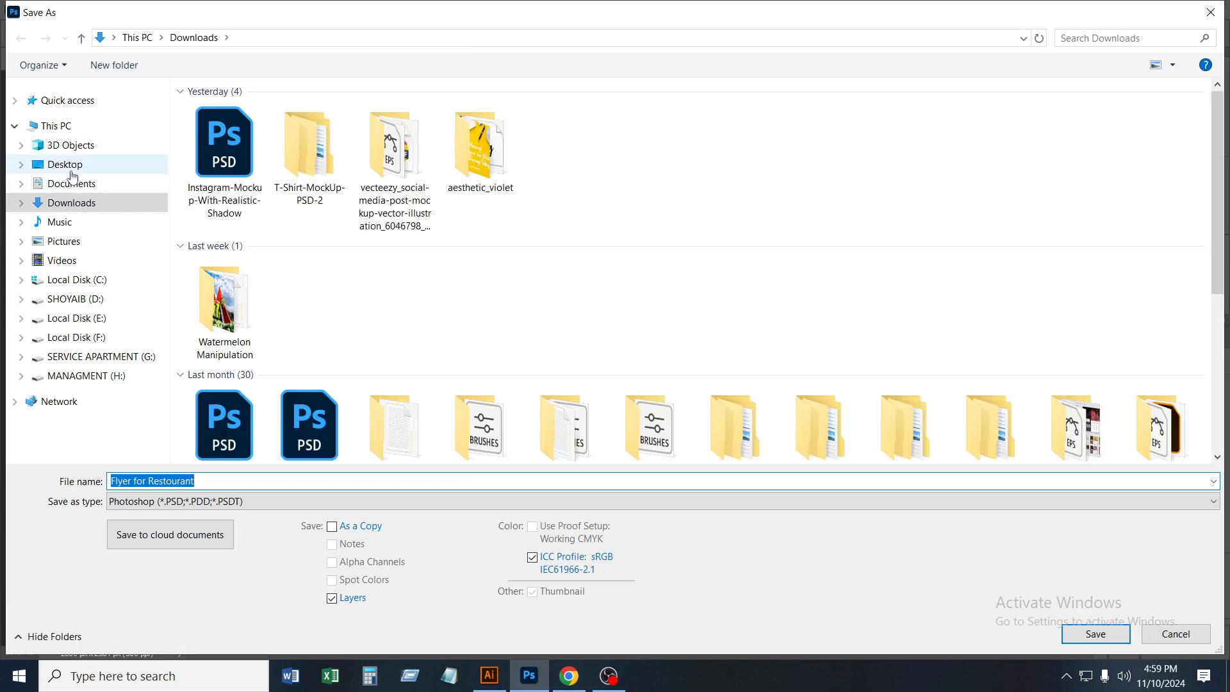
{"action": "left_click", "coordinate": [72, 169]}
{"action": "left_click", "coordinate": [258, 505]}
{"action": "left_click", "coordinate": [224, 331]}
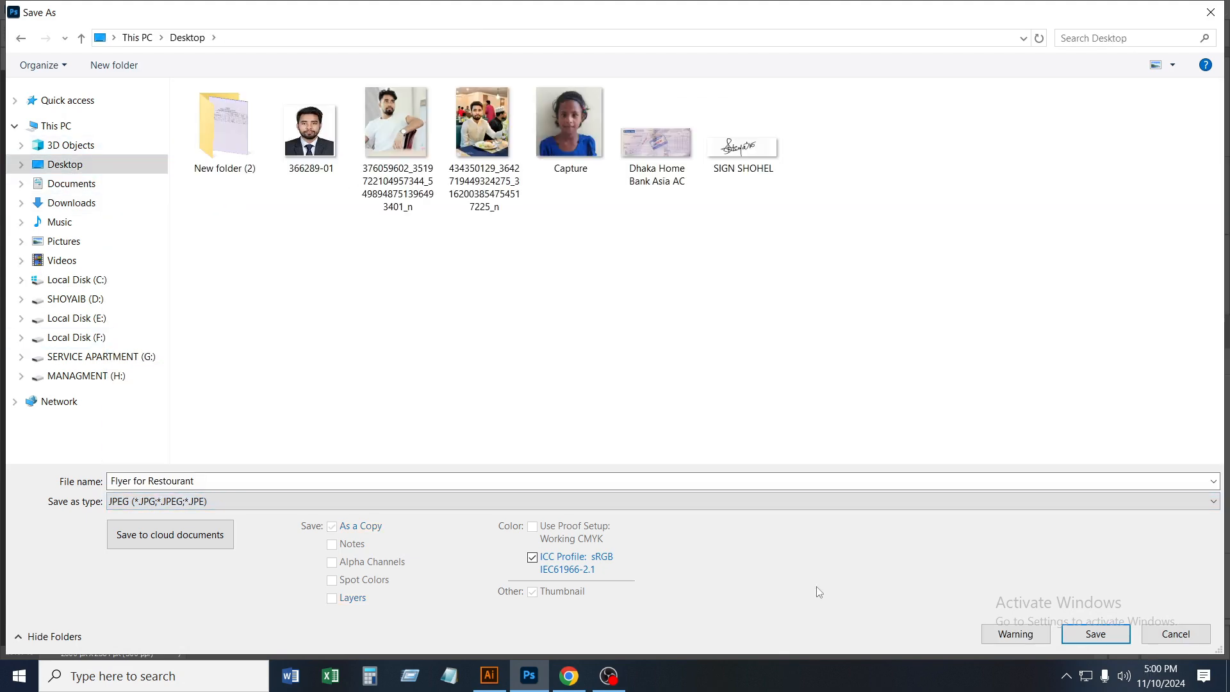
{"action": "left_click", "coordinate": [1095, 633]}
{"action": "key", "text": "Return"}
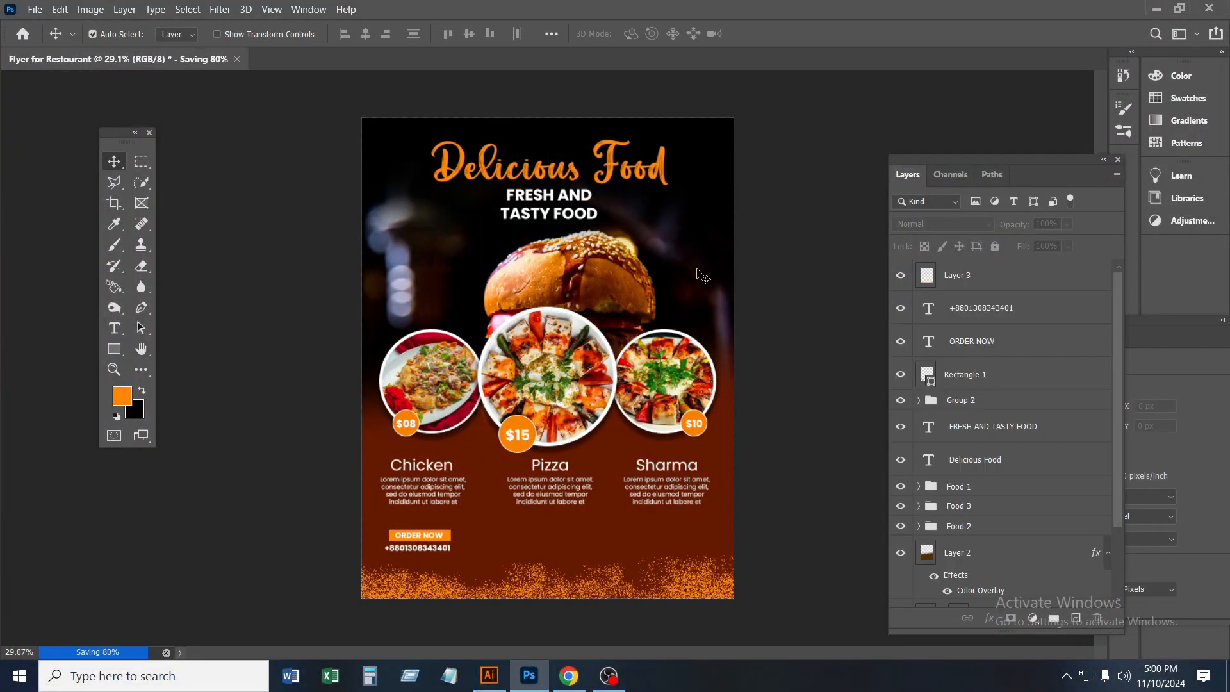
Switch to the Windows desktop, refresh it and open the exported "Flyer for Restourant" image to check the flyer
{"action": "left_click", "coordinate": [1156, 9]}
{"action": "right_click", "coordinate": [406, 108]}
{"action": "left_click", "coordinate": [439, 157]}
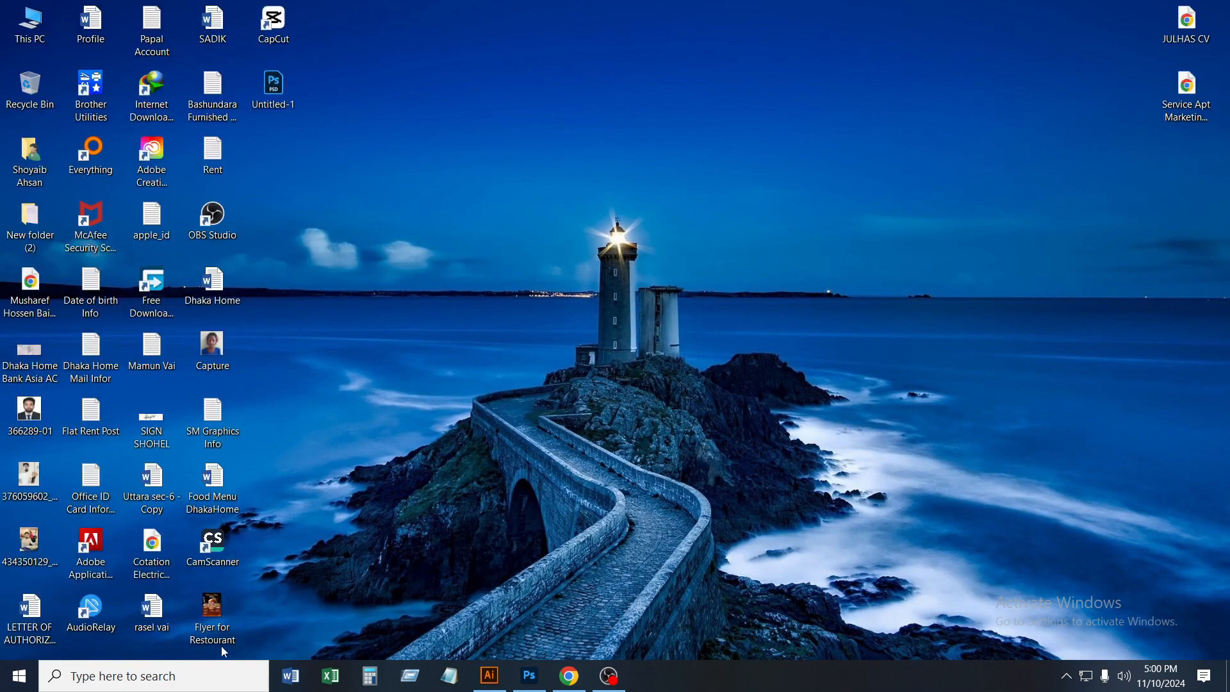
{"action": "double_click", "coordinate": [217, 630]}
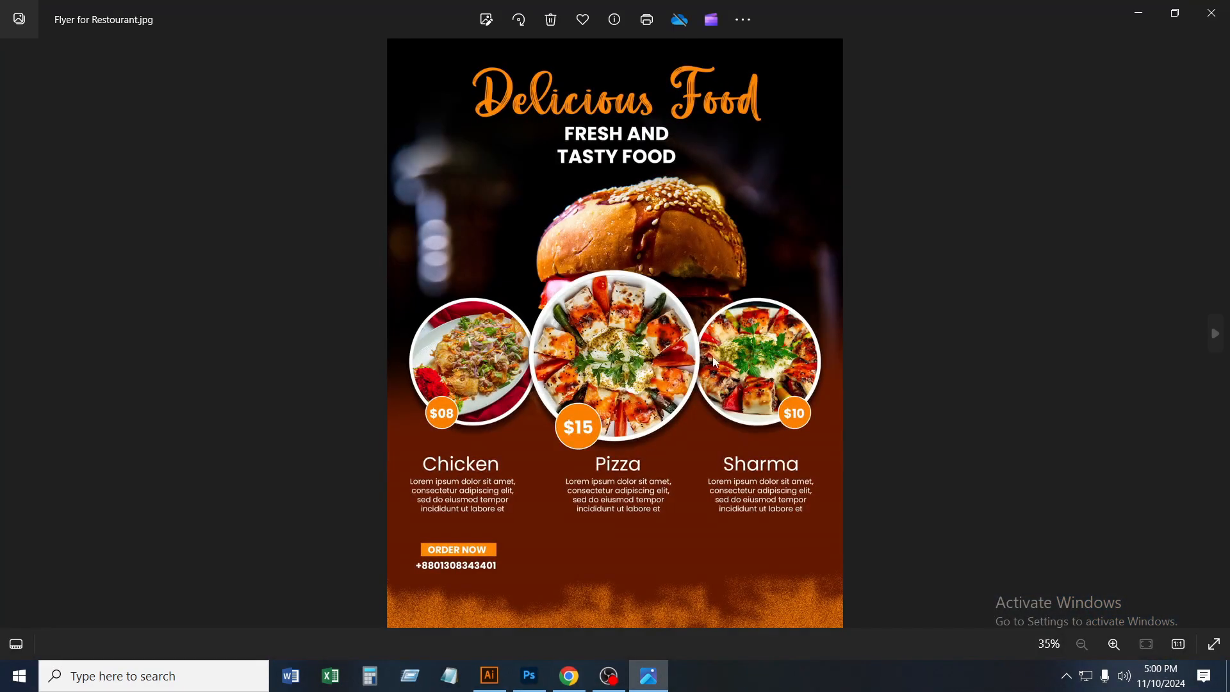